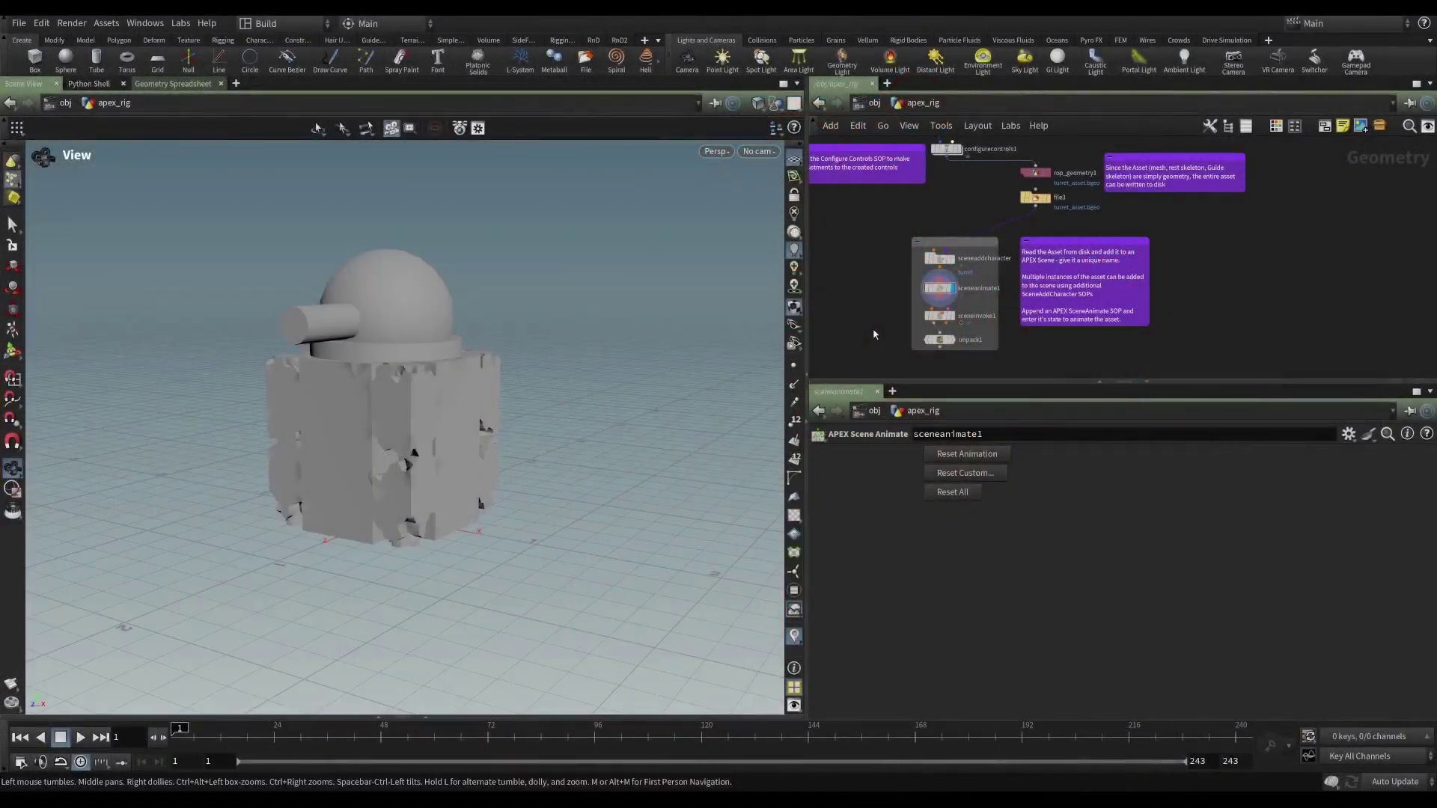
Select autorigcomponent_TRANSFORMDRIVER to show its transformdriver settings (Base.rig, Guides.skel, 3 setups)
{"action": "left_click_drag", "start_coordinate": [523, 411], "coordinate": [743, 402]}
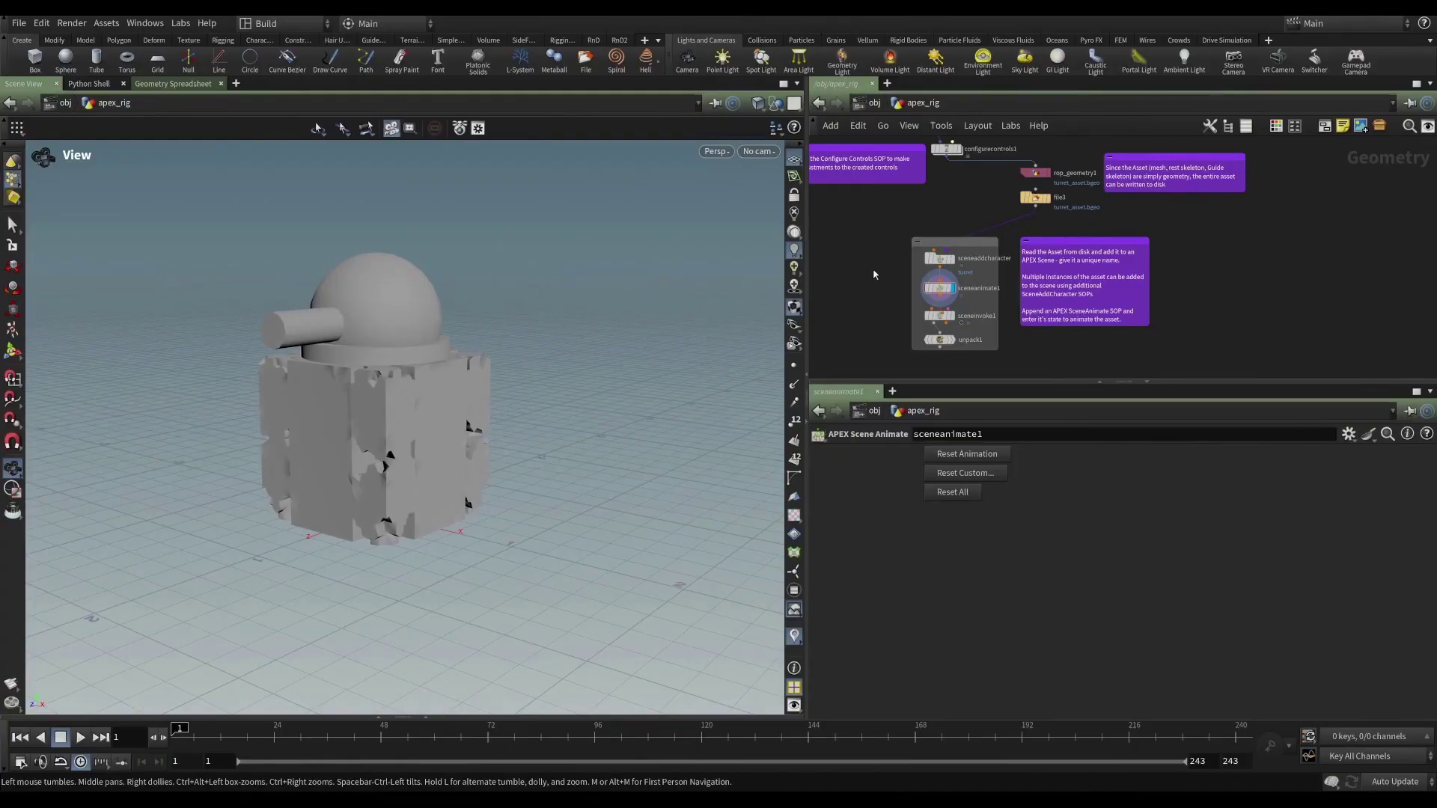
{"action": "middle_click_drag", "start_coordinate": [874, 271], "coordinate": [873, 328]}
{"action": "scroll", "coordinate": [872, 327], "scroll_direction": "down", "scroll_amount": 3}
{"action": "middle_click_drag", "start_coordinate": [873, 205], "coordinate": [891, 308]}
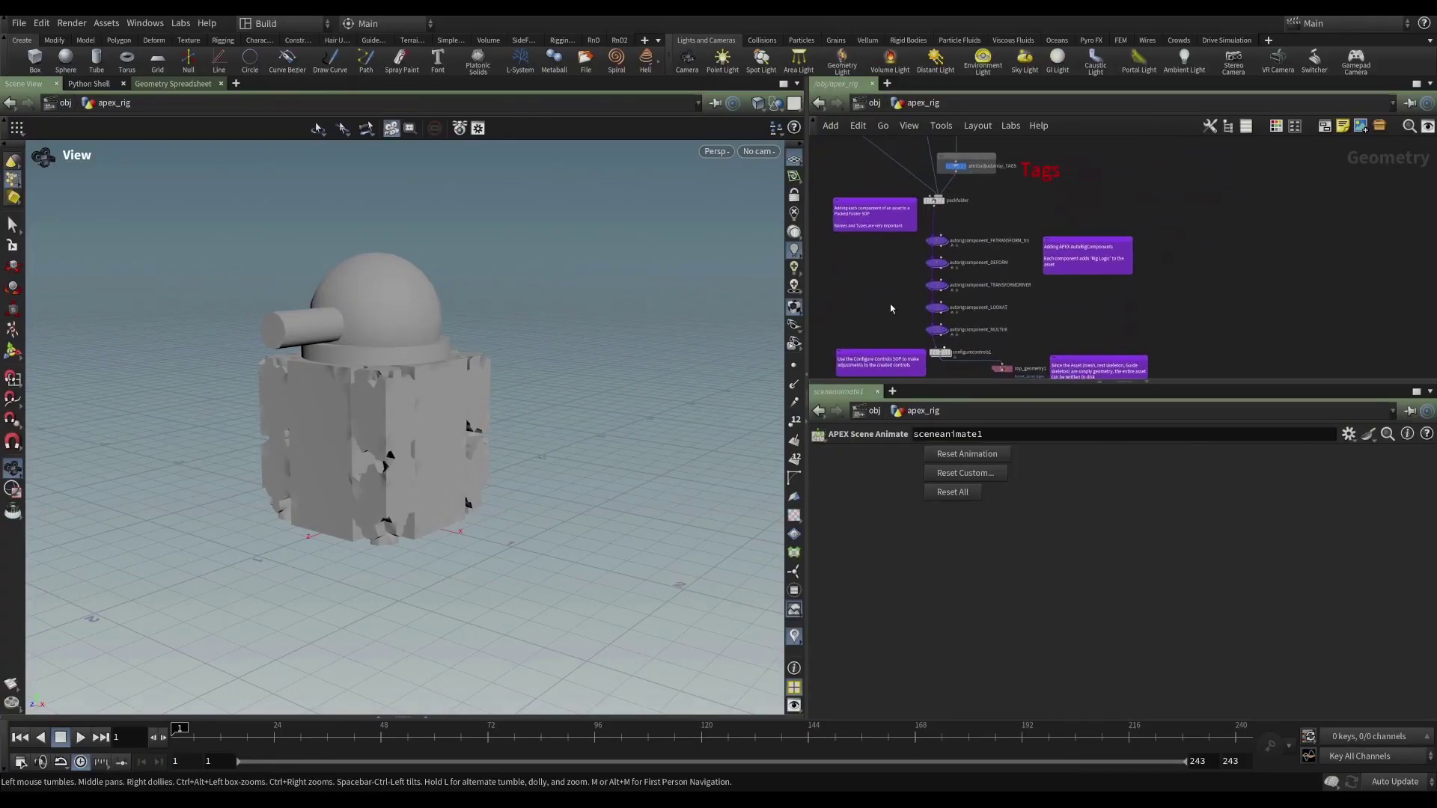
{"action": "scroll", "coordinate": [897, 297], "scroll_direction": "up", "scroll_amount": 3}
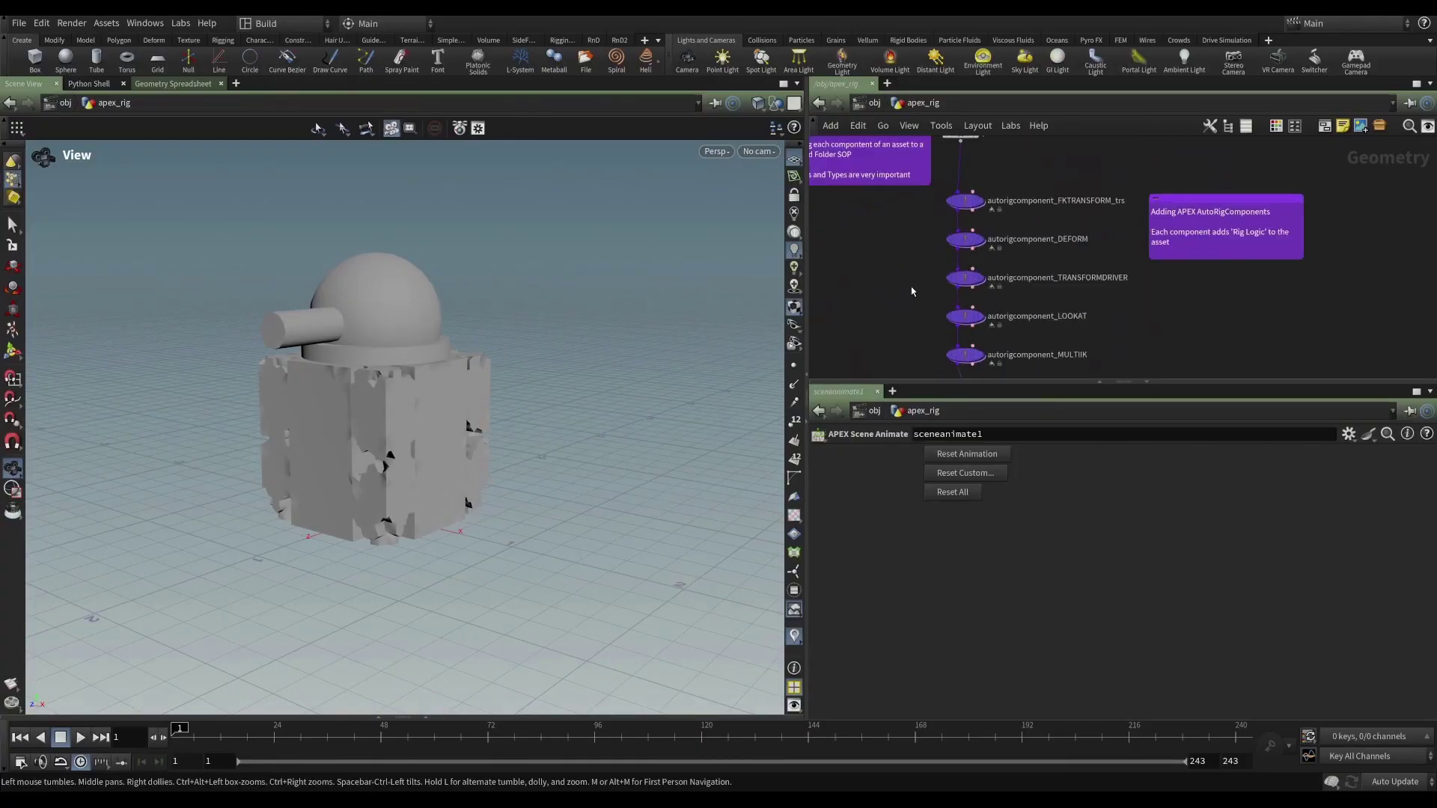
{"action": "left_click", "coordinate": [965, 278]}
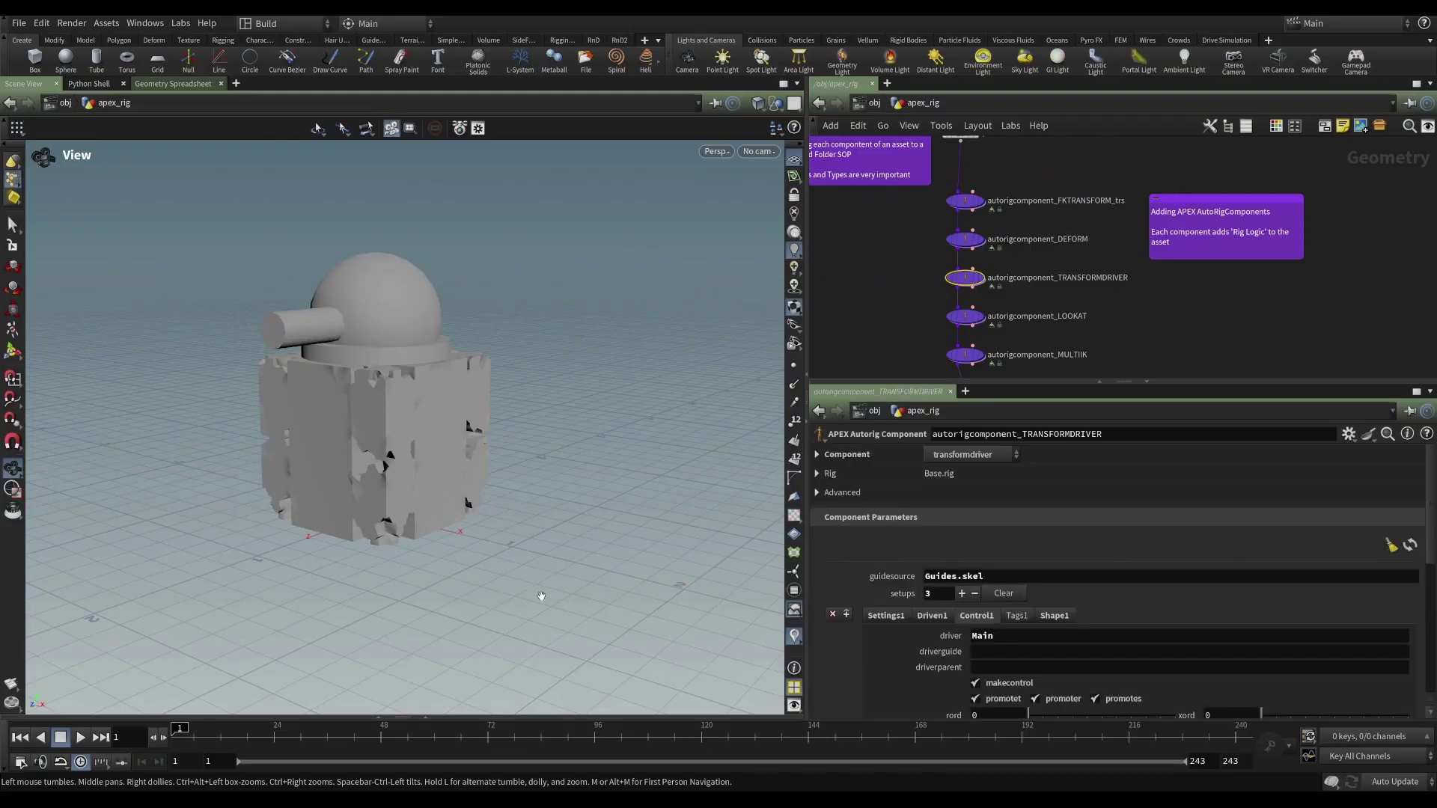
Restore the APEX network view and inspect the LOOKAT and MULTIIK component graphs
{"action": "left_click", "coordinate": [426, 717]}
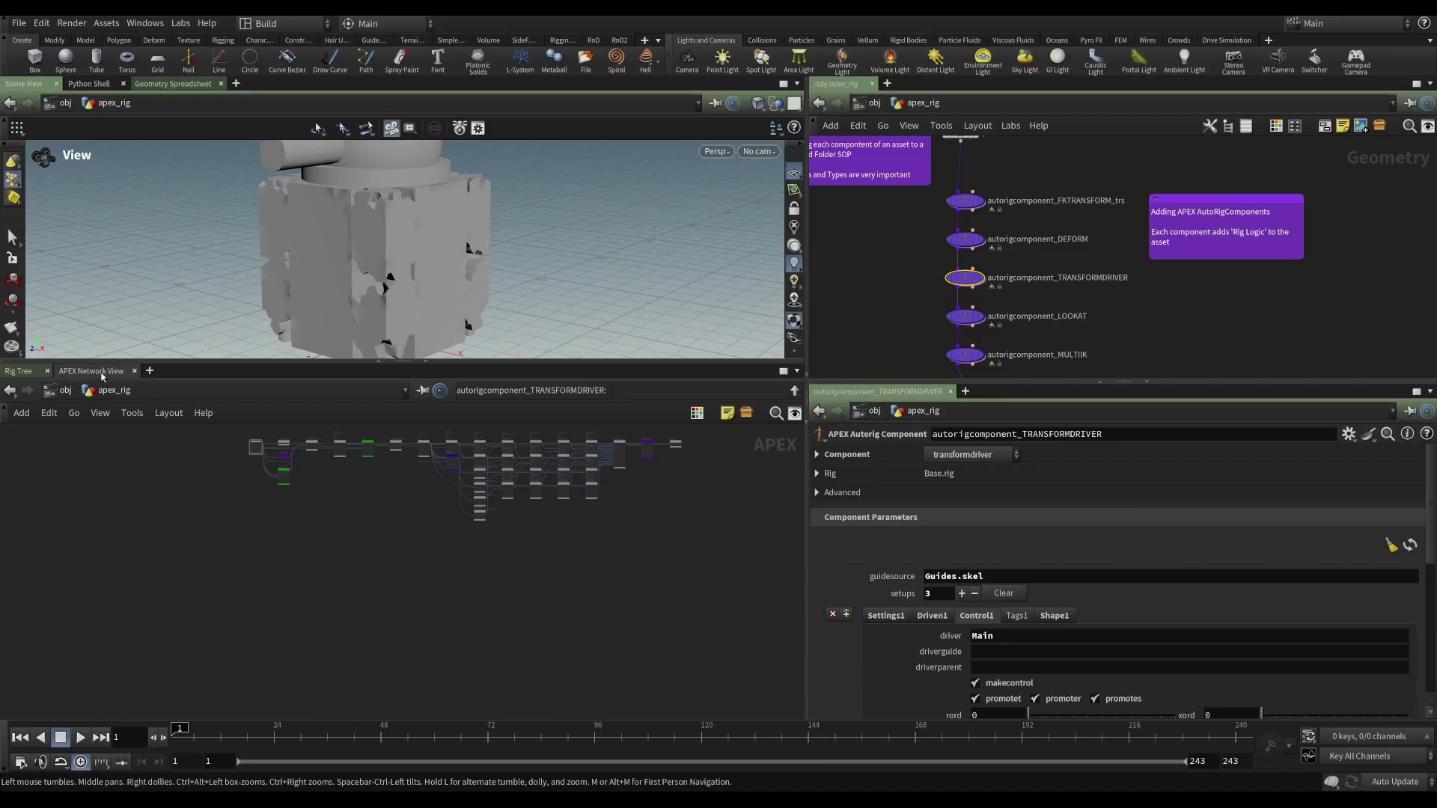
{"action": "middle_click_drag", "start_coordinate": [520, 568], "coordinate": [514, 587]}
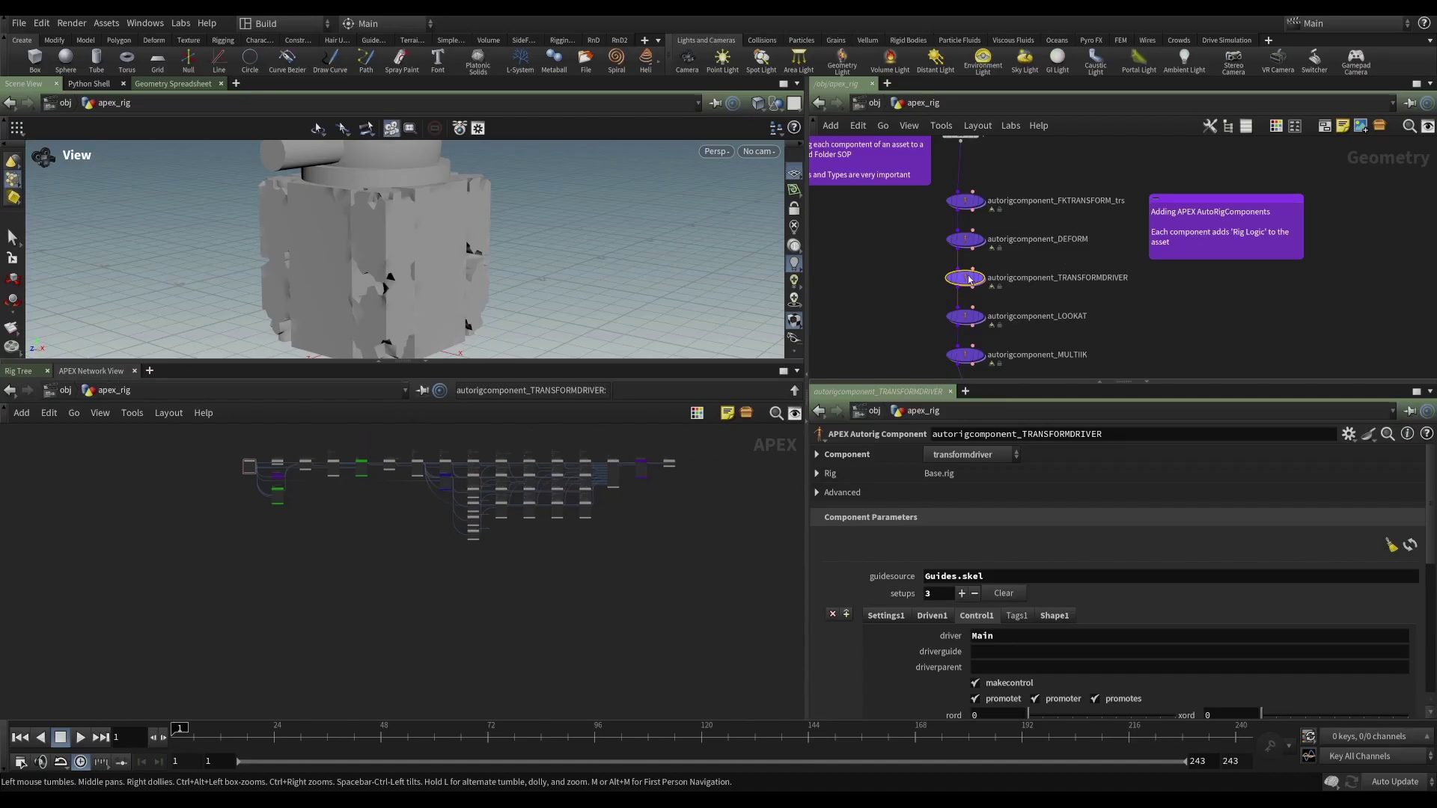
{"action": "left_click", "coordinate": [967, 318]}
{"action": "left_click", "coordinate": [966, 357]}
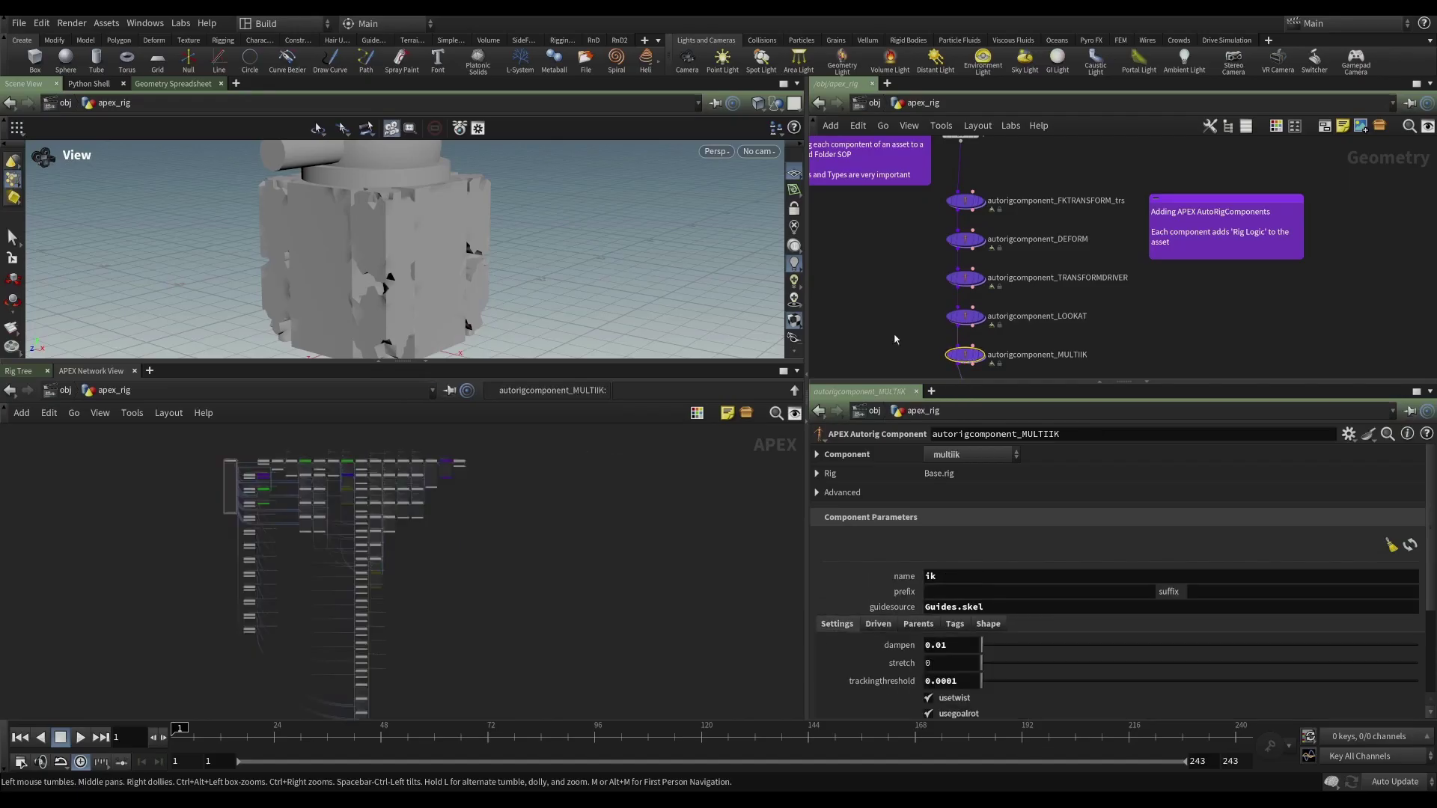
{"action": "mouse_move", "coordinate": [524, 614]}
{"action": "middle_mouse_down"}
{"action": "mouse_move", "coordinate": [541, 578]}
{"action": "mouse_move", "coordinate": [539, 595]}
{"action": "middle_mouse_up"}
Spread out the MULTIIK rig graph by moving its leftmost, rightmost and middle nodes
{"action": "right_click", "coordinate": [241, 455]}
{"action": "left_click", "coordinate": [513, 604]}
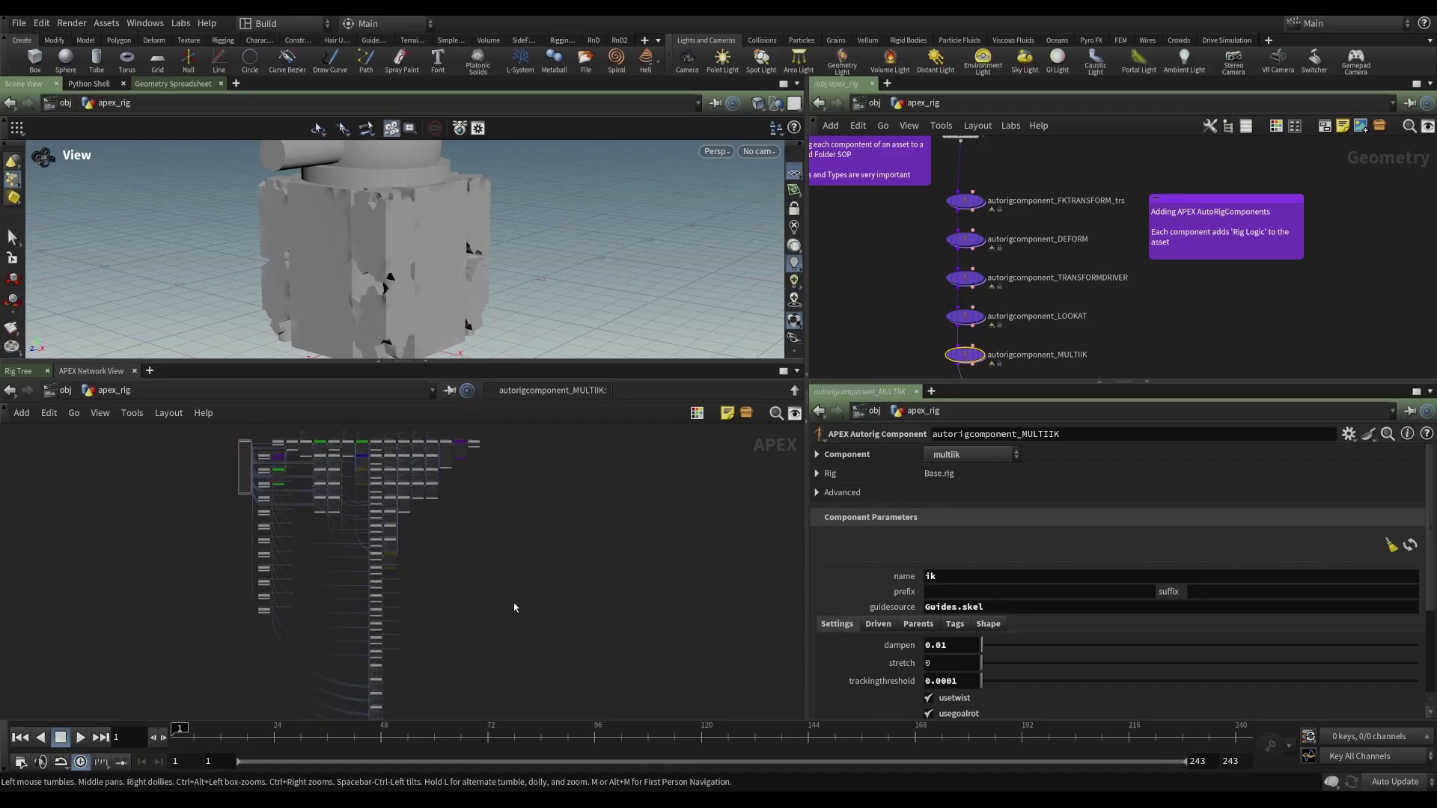
{"action": "middle_click_drag", "start_coordinate": [438, 532], "coordinate": [608, 598]}
{"action": "scroll", "coordinate": [611, 560], "scroll_direction": "up", "scroll_amount": 2}
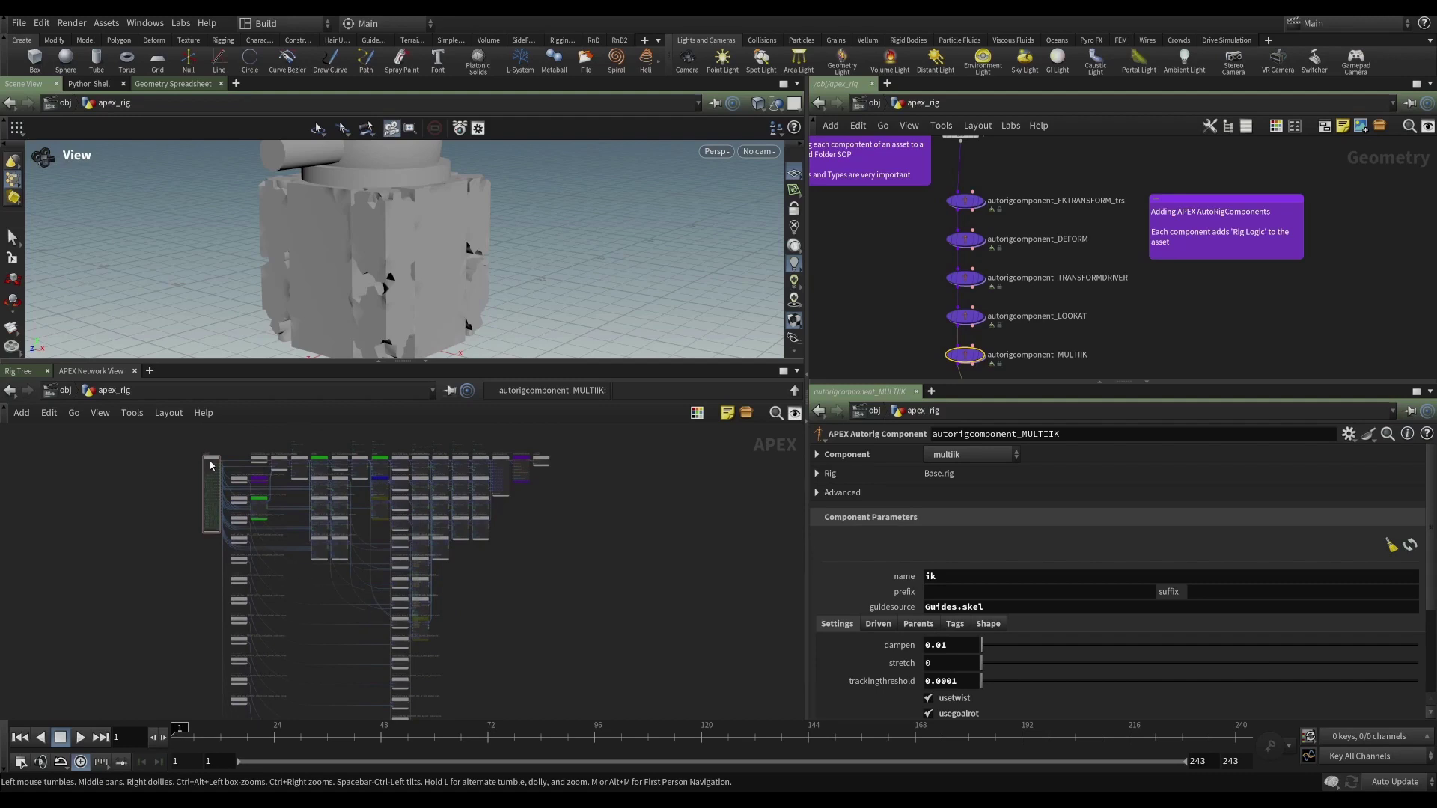
{"action": "left_click_drag", "start_coordinate": [212, 498], "coordinate": [39, 497]}
{"action": "left_click_drag", "start_coordinate": [539, 463], "coordinate": [611, 463]}
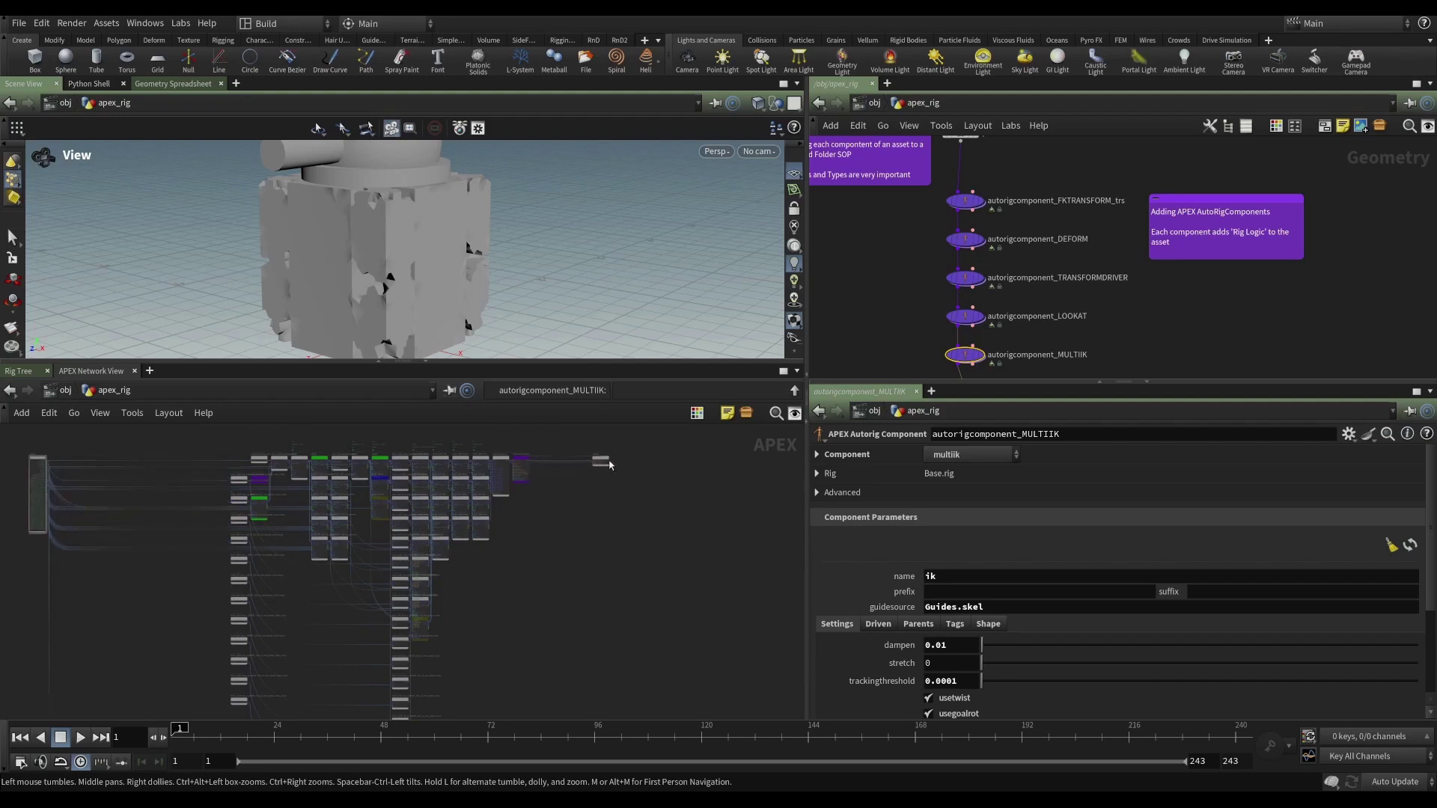
{"action": "left_click_drag", "start_coordinate": [497, 446], "coordinate": [600, 476]}
{"action": "left_click", "coordinate": [545, 539]}
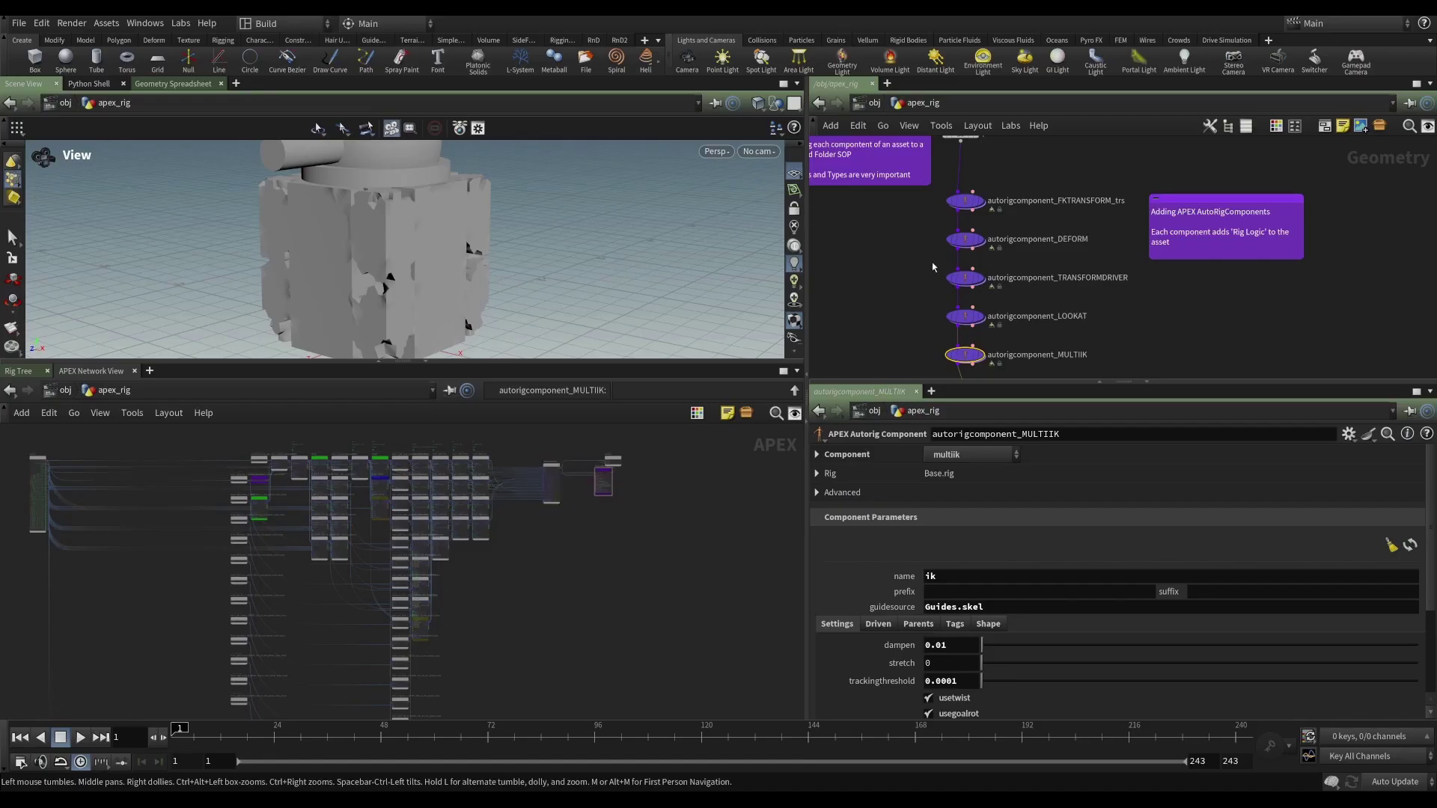
Compare with the TRANSFORMDRIVER graph, then return to MULTIIK and try editing its locked graph
{"action": "left_click", "coordinate": [964, 278]}
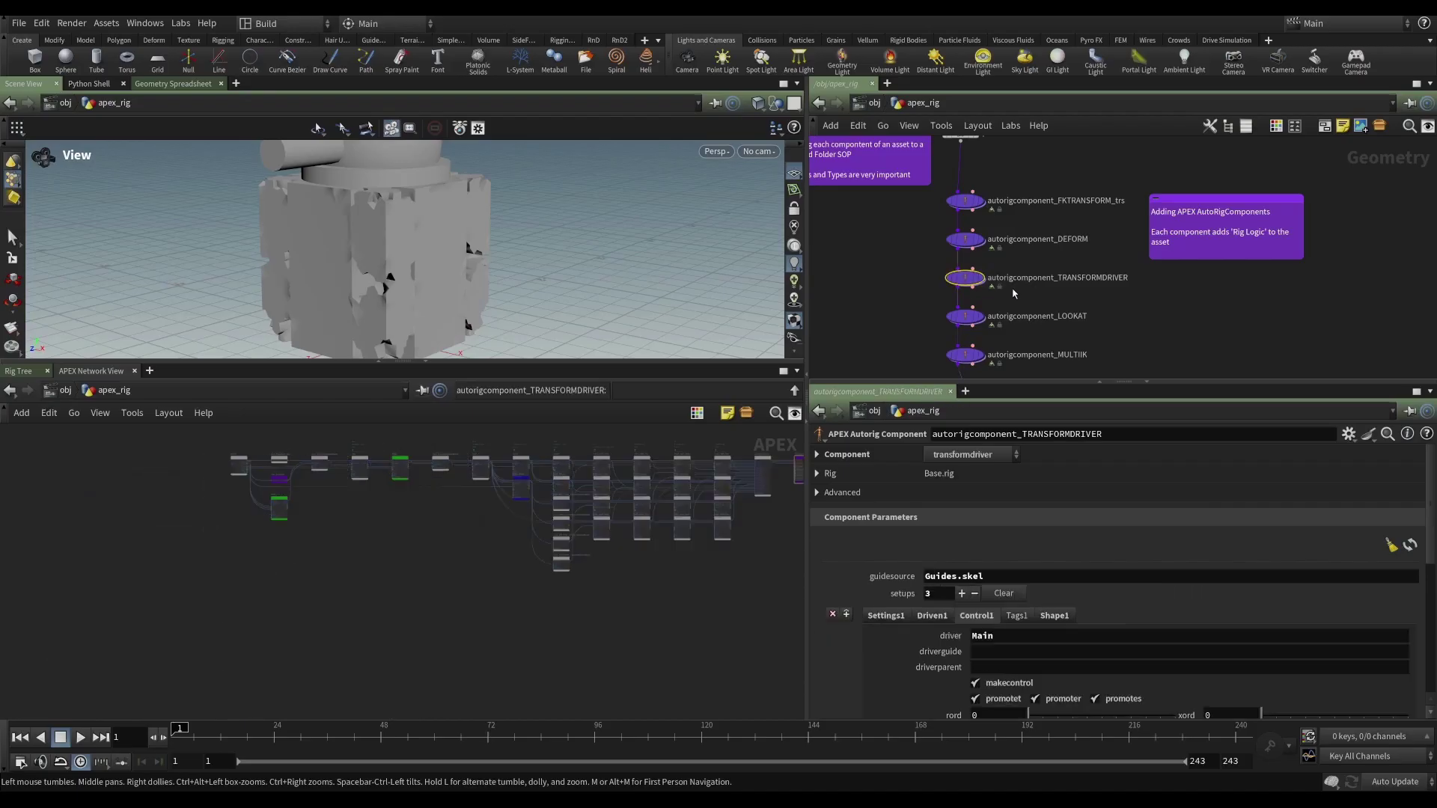
{"action": "left_click", "coordinate": [1008, 353]}
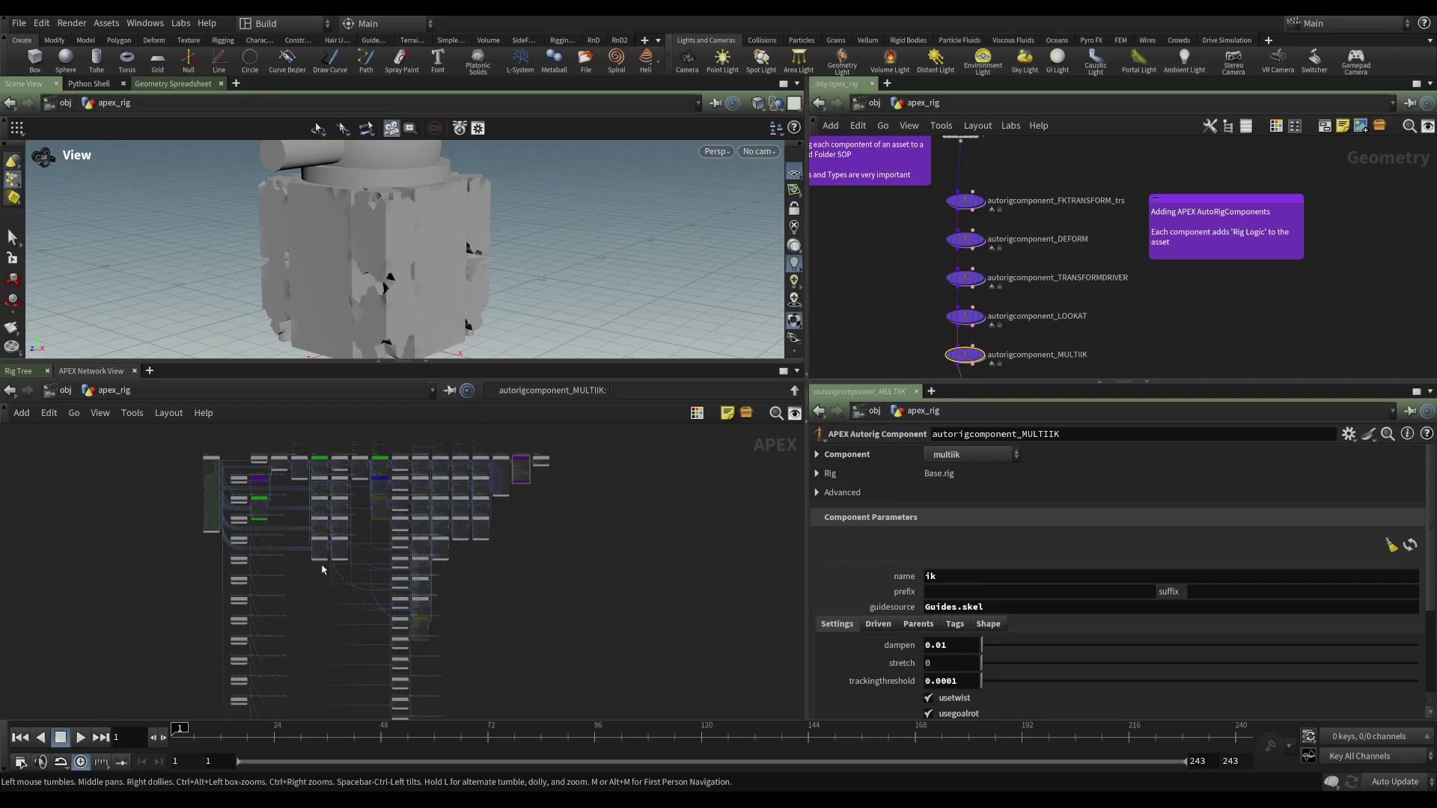
{"action": "left_click_drag", "start_coordinate": [182, 446], "coordinate": [226, 485]}
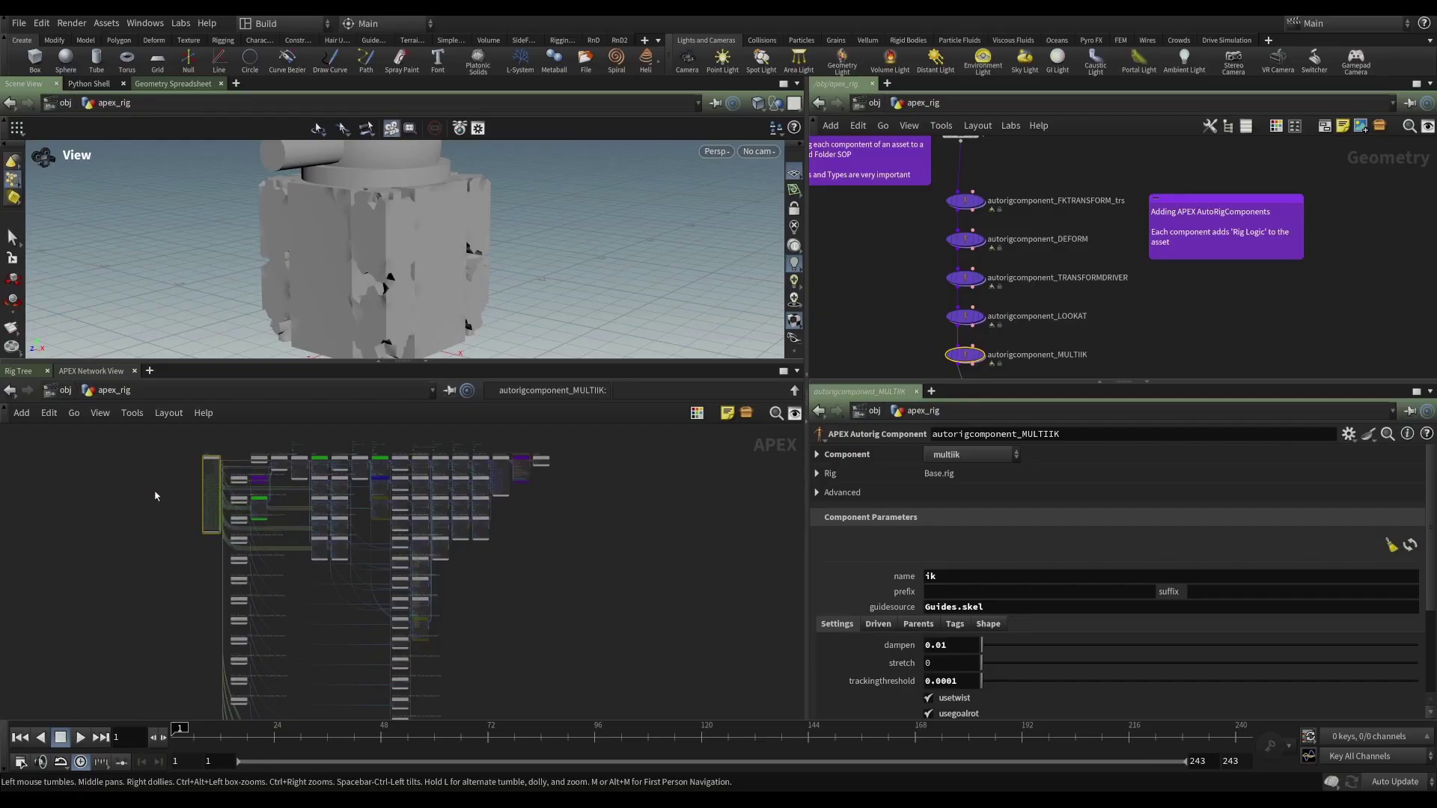
{"action": "key", "text": "l"}
{"action": "left_click", "coordinate": [126, 465]}
Add an Unpack Folder node to the network near configurecontrols1
{"action": "middle_click_drag", "start_coordinate": [1126, 347], "coordinate": [1096, 275]}
{"action": "scroll", "coordinate": [1097, 274], "scroll_direction": "up", "scroll_amount": 2}
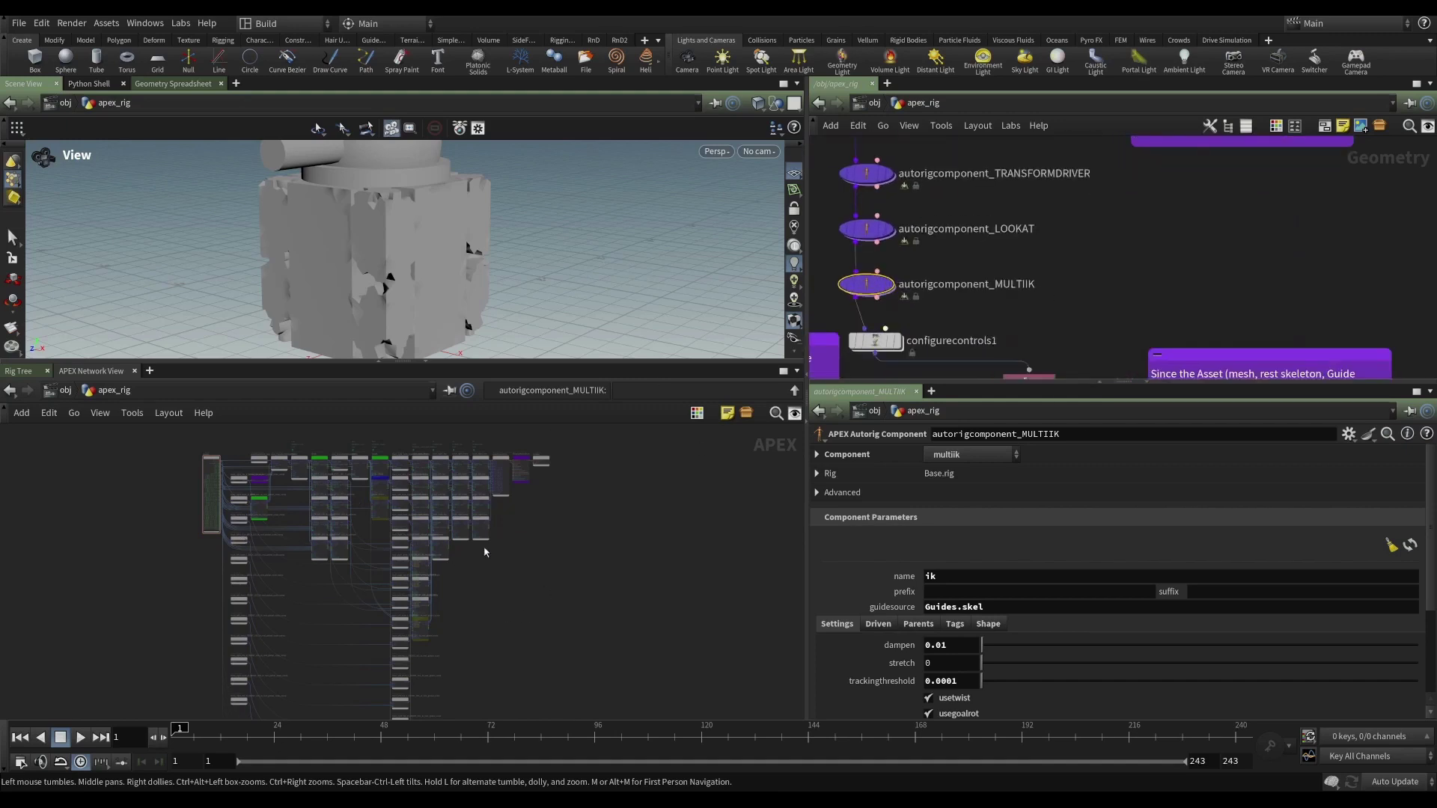
{"action": "key", "text": "Tab"}
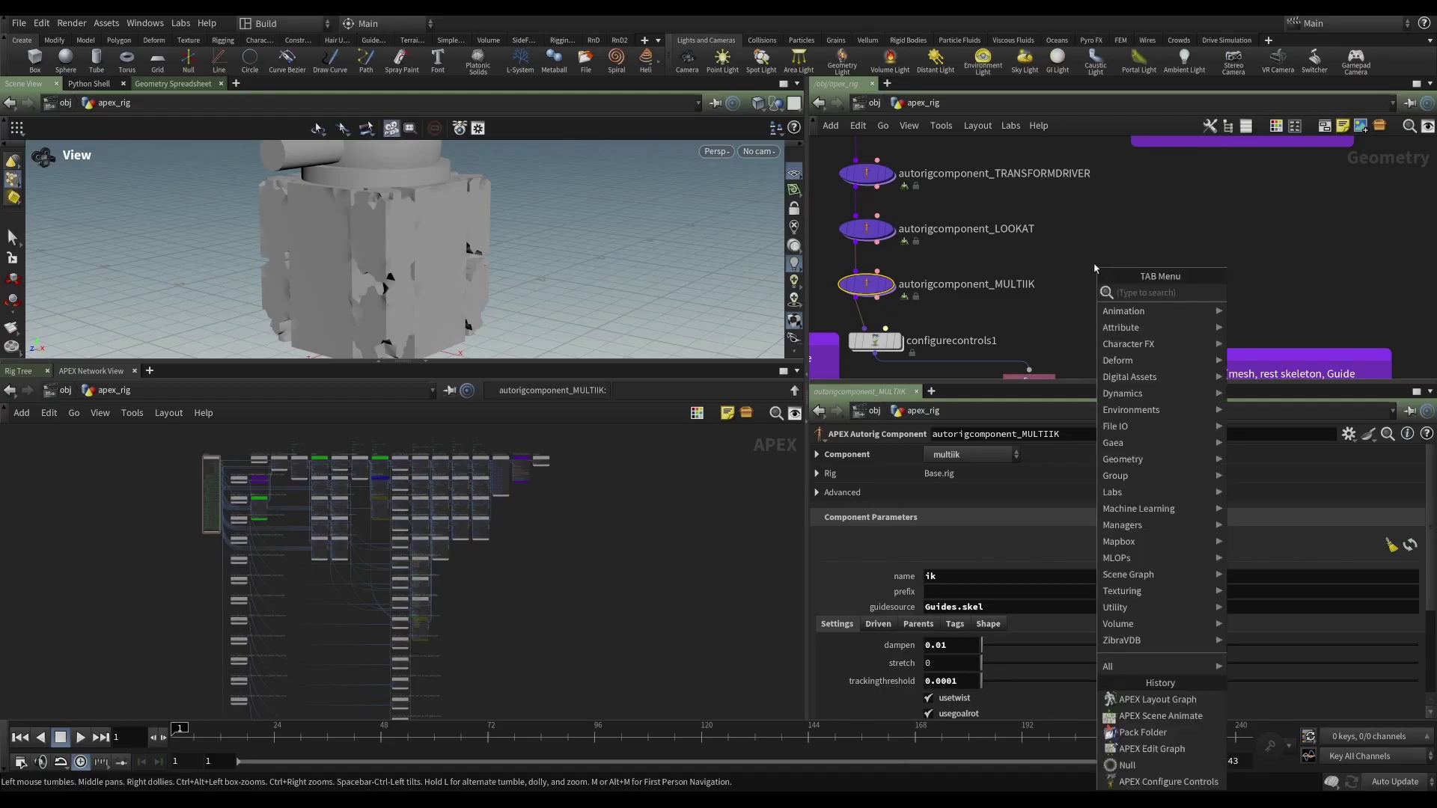
{"action": "type", "text": "up"}
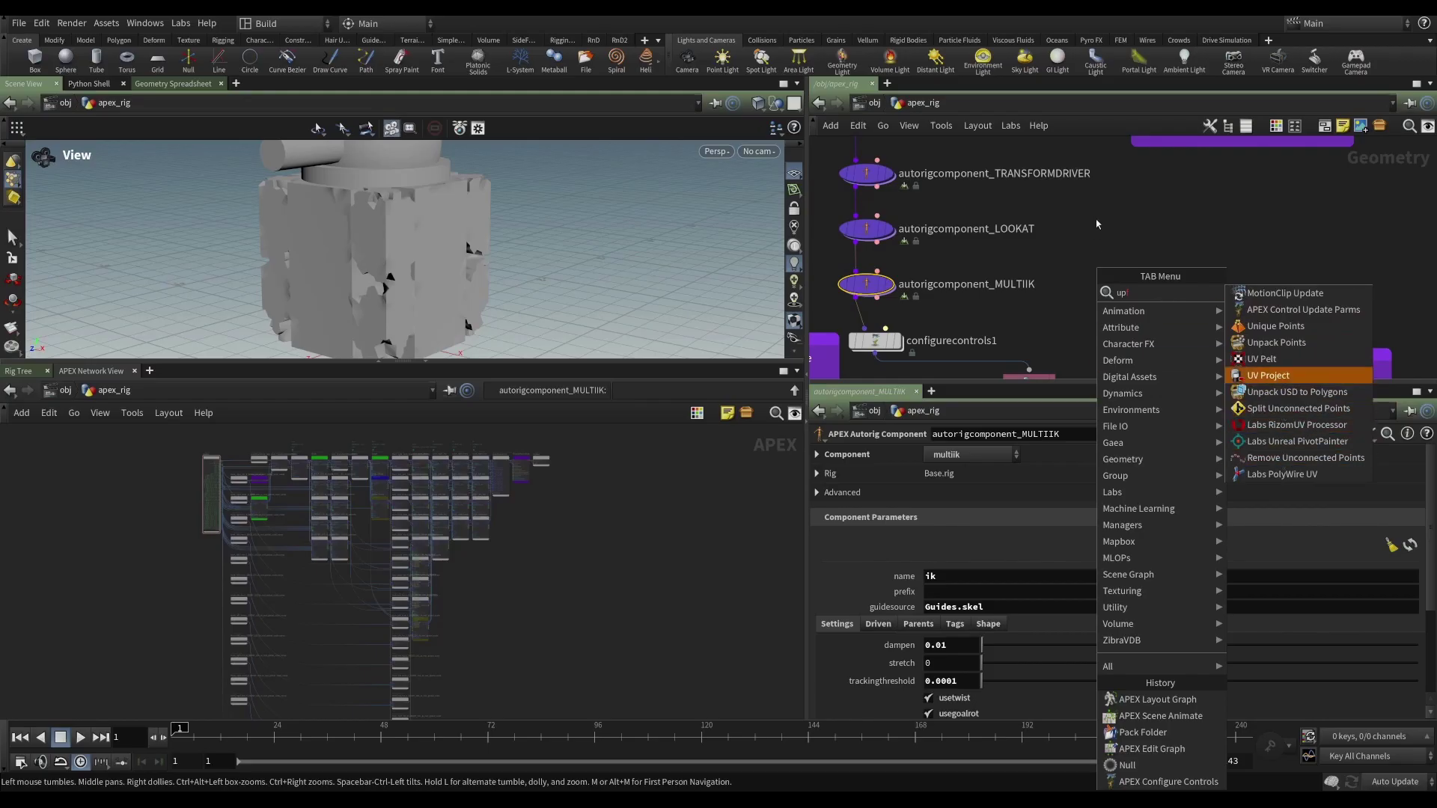
{"action": "right_click", "coordinate": [1140, 244]}
{"action": "type", "text": "un"}
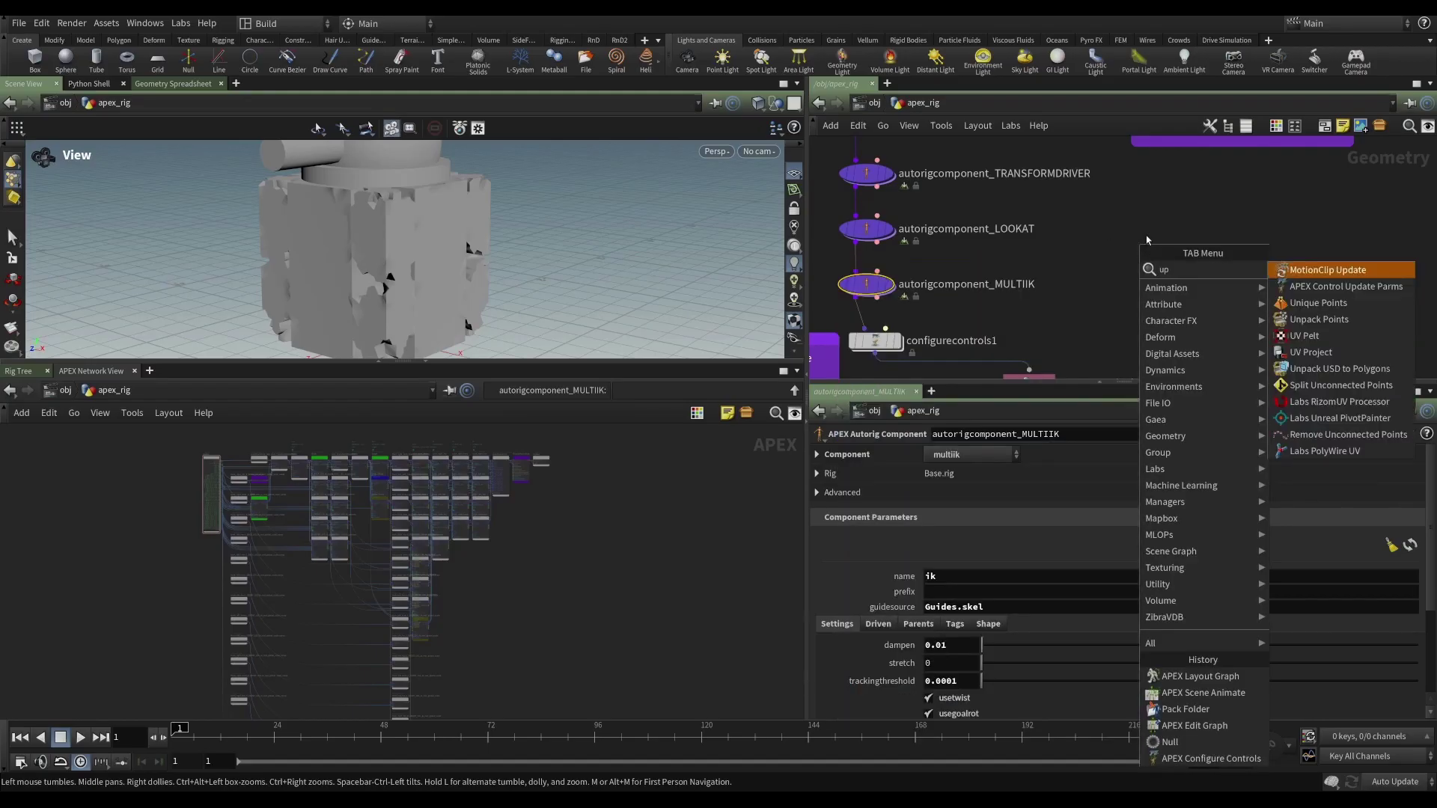
{"action": "type", "text": "pa"}
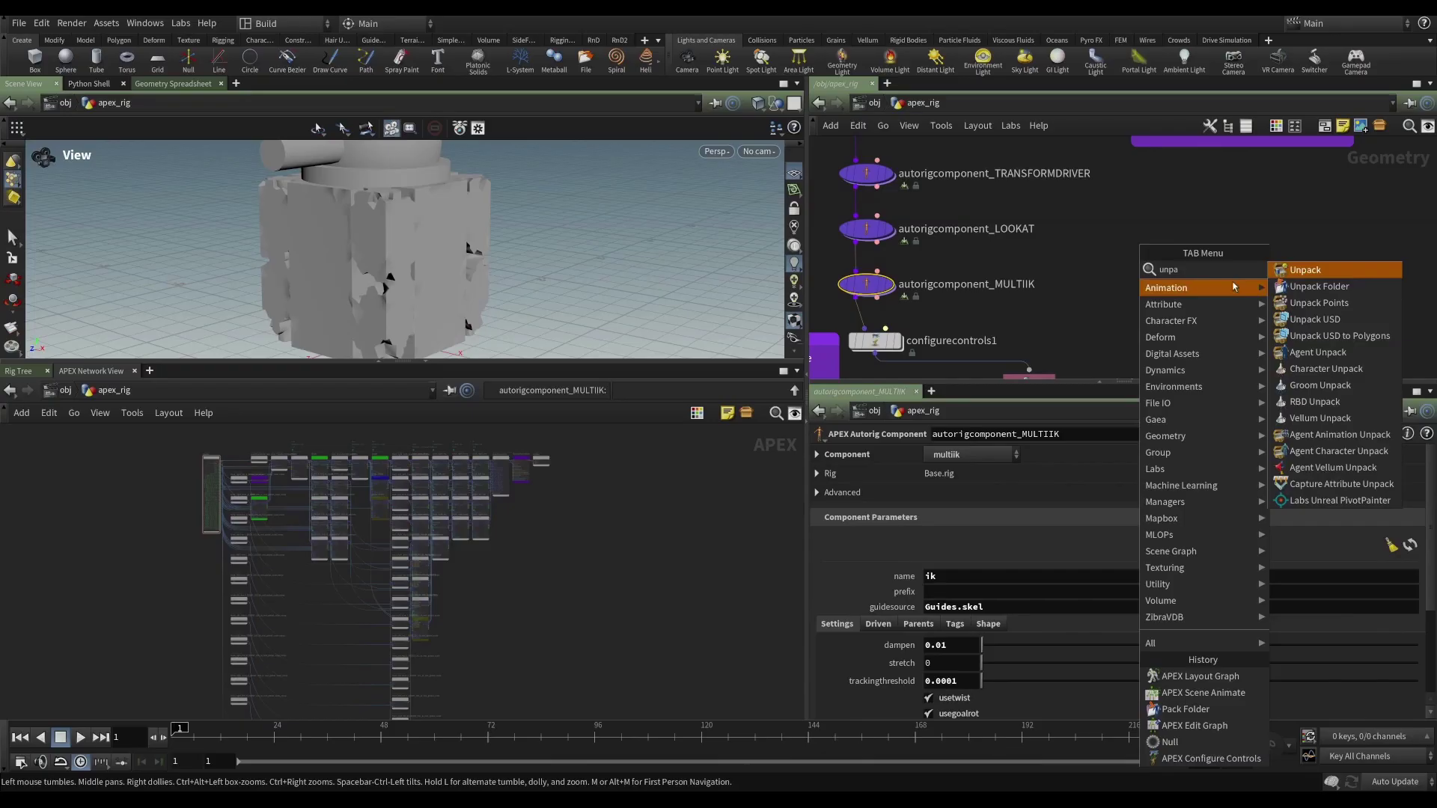
{"action": "key", "text": "Escape"}
{"action": "left_click", "coordinate": [1127, 293]}
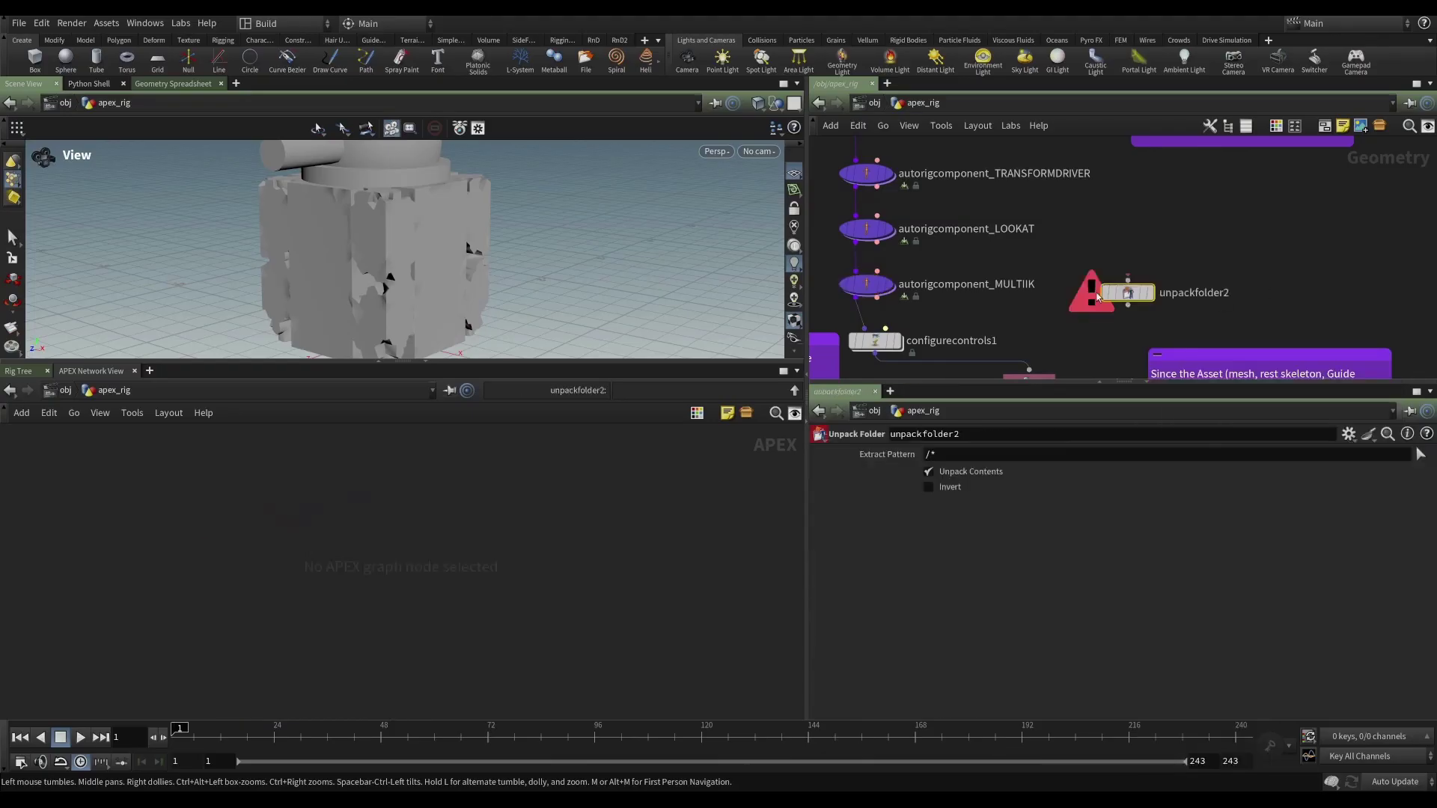
Wire autorigcomponent_MULTIIK into unpackfolder2, display it, and set Extract Pattern to /*.rig
{"action": "key", "text": "Tab"}
{"action": "key", "text": "Escape"}
{"action": "left_click_drag", "start_coordinate": [1128, 280], "coordinate": [867, 299]}
{"action": "left_click", "coordinate": [1150, 293]}
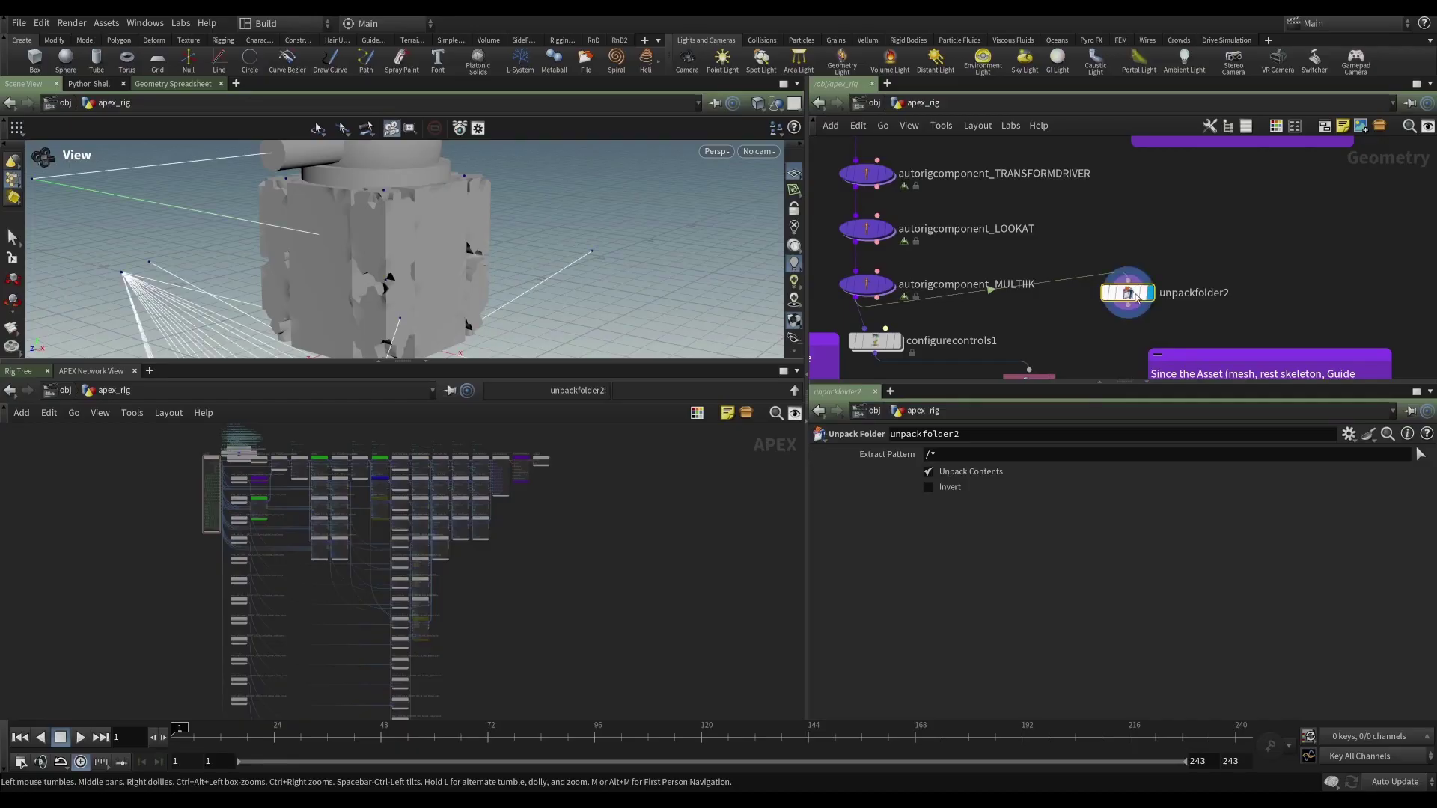
{"action": "left_click", "coordinate": [1000, 460]}
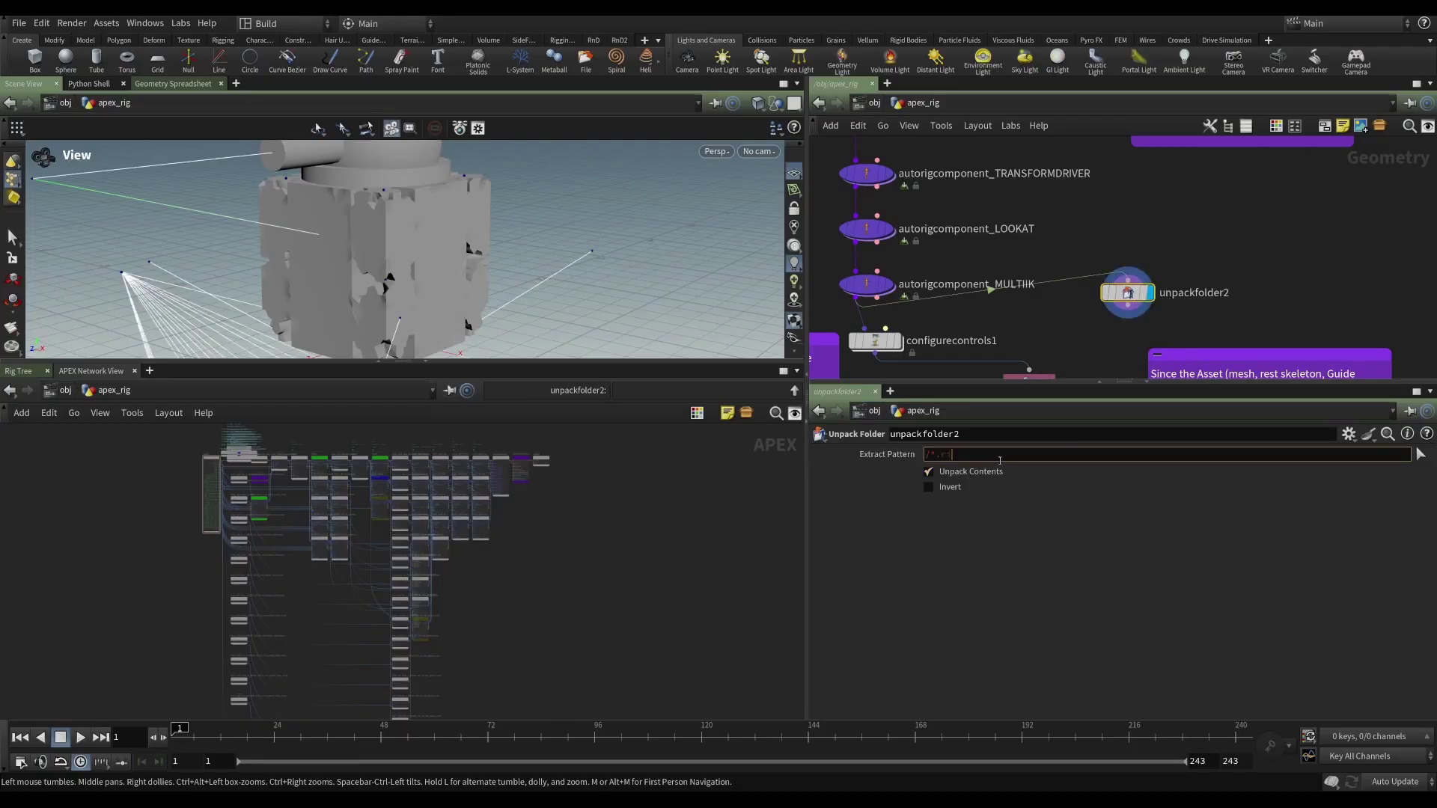
{"action": "type", "text": "/*.rig"}
{"action": "key", "text": "Return"}
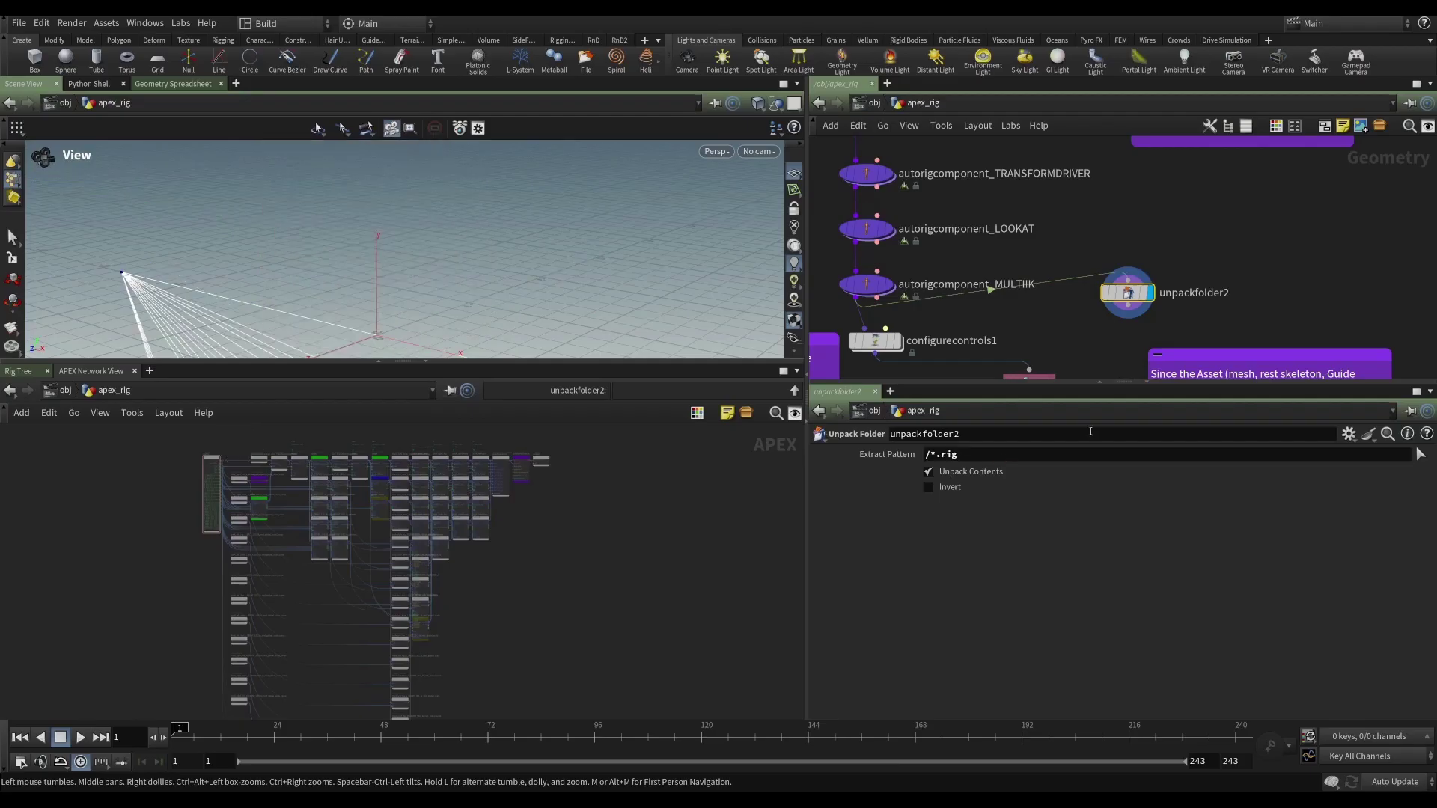
Try wiring two selected nodes together in the locked APEX graph
{"action": "middle_click_drag", "start_coordinate": [1131, 297], "coordinate": [1129, 270]}
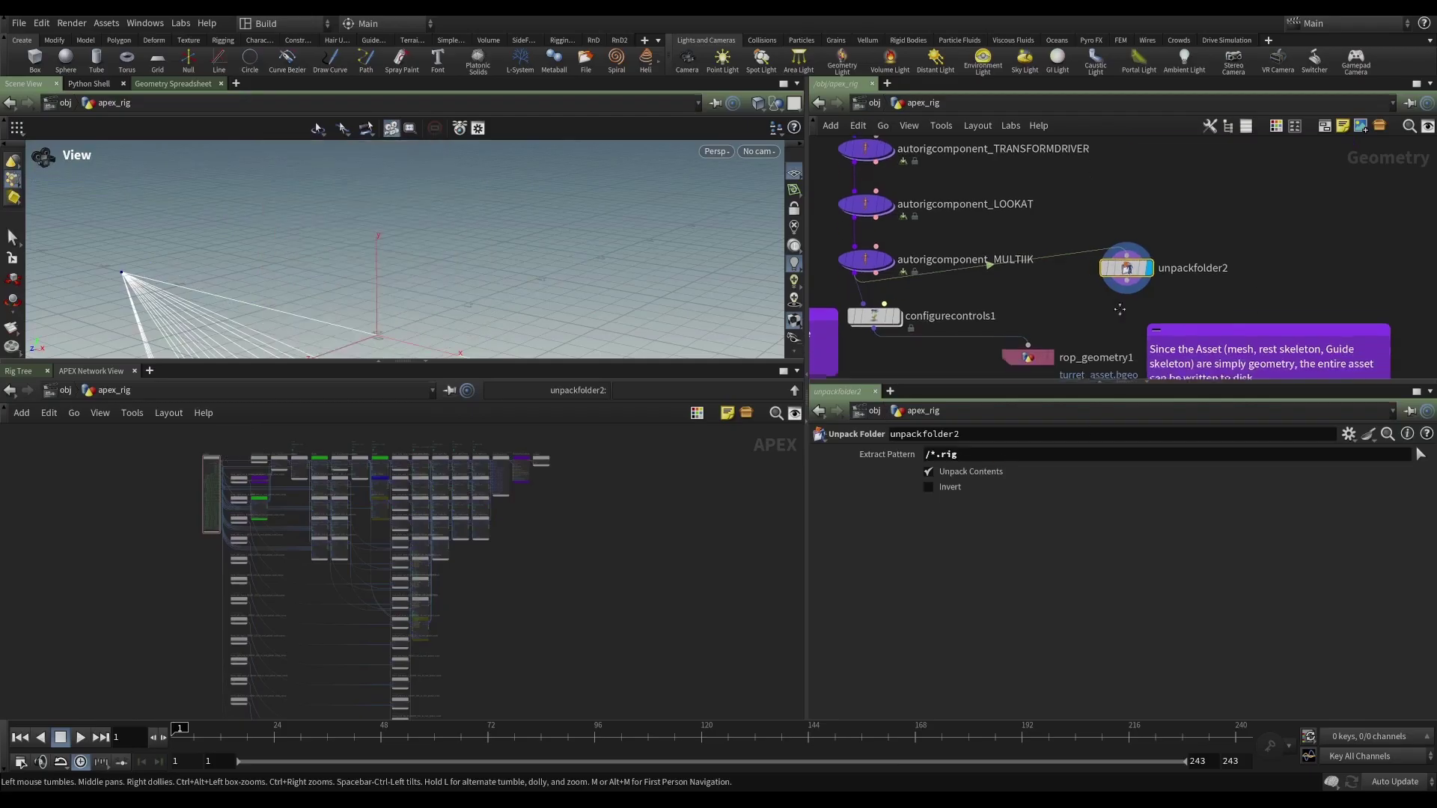
{"action": "middle_click_drag", "start_coordinate": [463, 551], "coordinate": [472, 533]}
{"action": "left_click_drag", "start_coordinate": [577, 503], "coordinate": [574, 552]}
{"action": "left_click", "coordinate": [569, 561]}
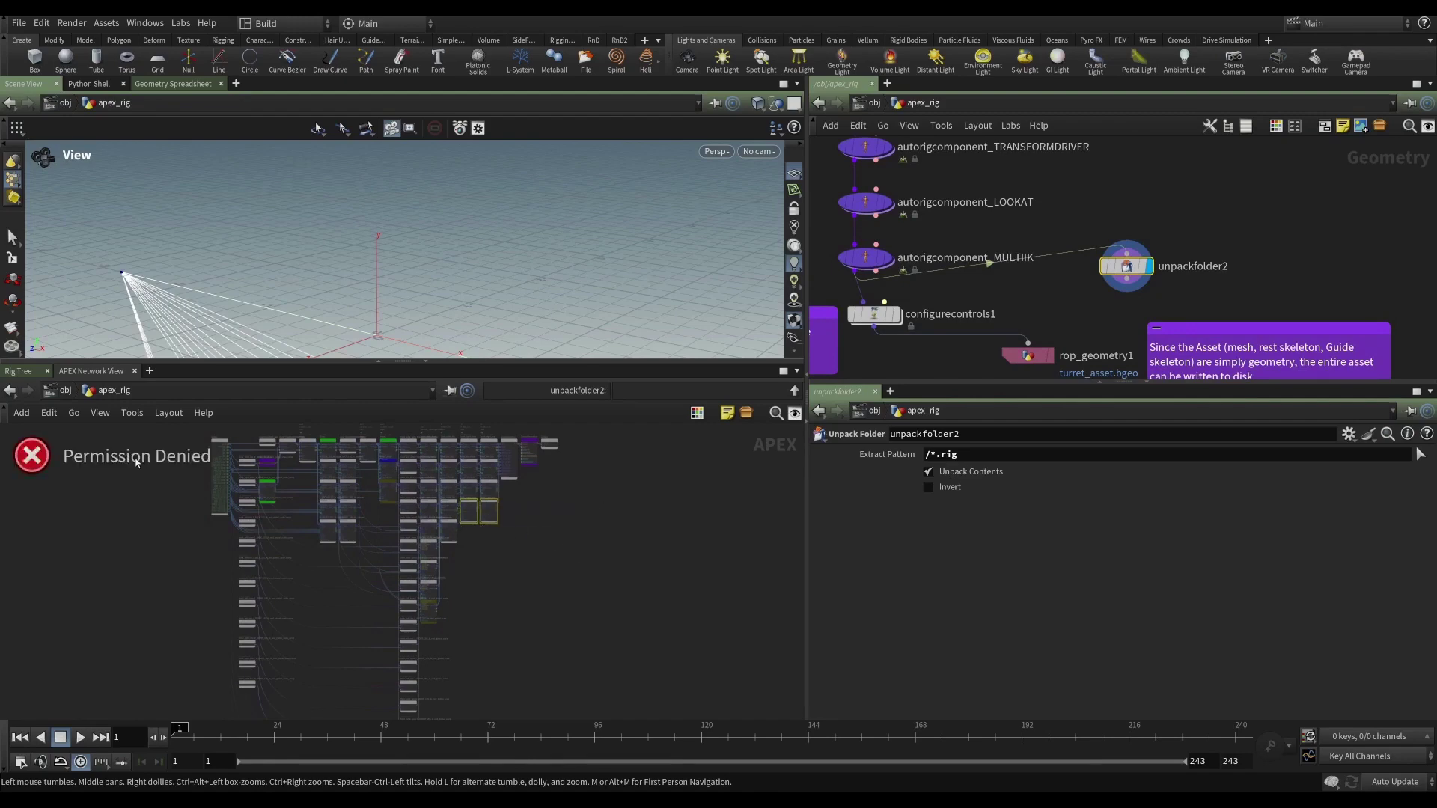
{"action": "key", "text": "Tab"}
{"action": "type", "text": "lay"}
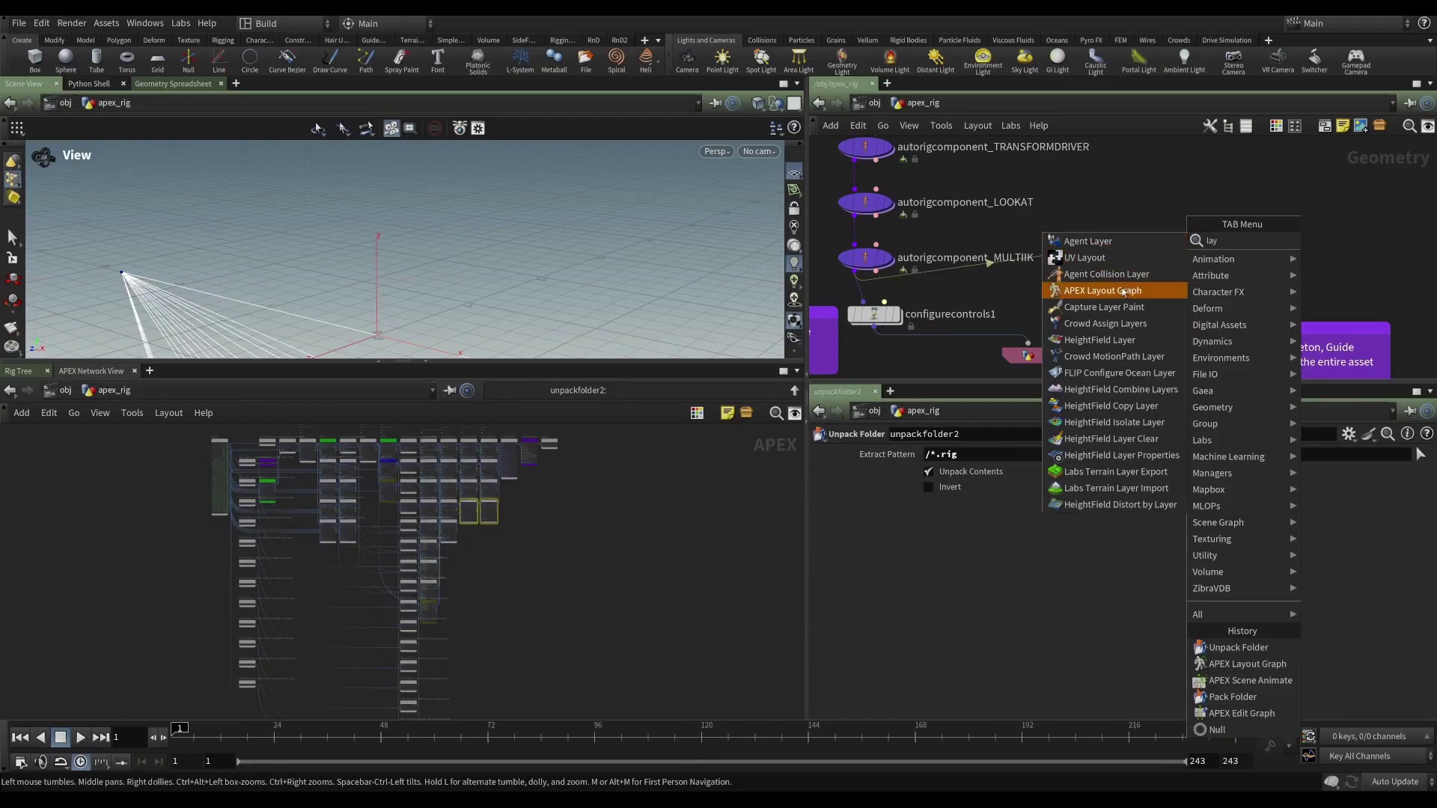
{"action": "left_click", "coordinate": [1102, 290]}
{"action": "left_click", "coordinate": [1203, 291]}
{"action": "left_click_drag", "start_coordinate": [1132, 282], "coordinate": [1256, 252]}
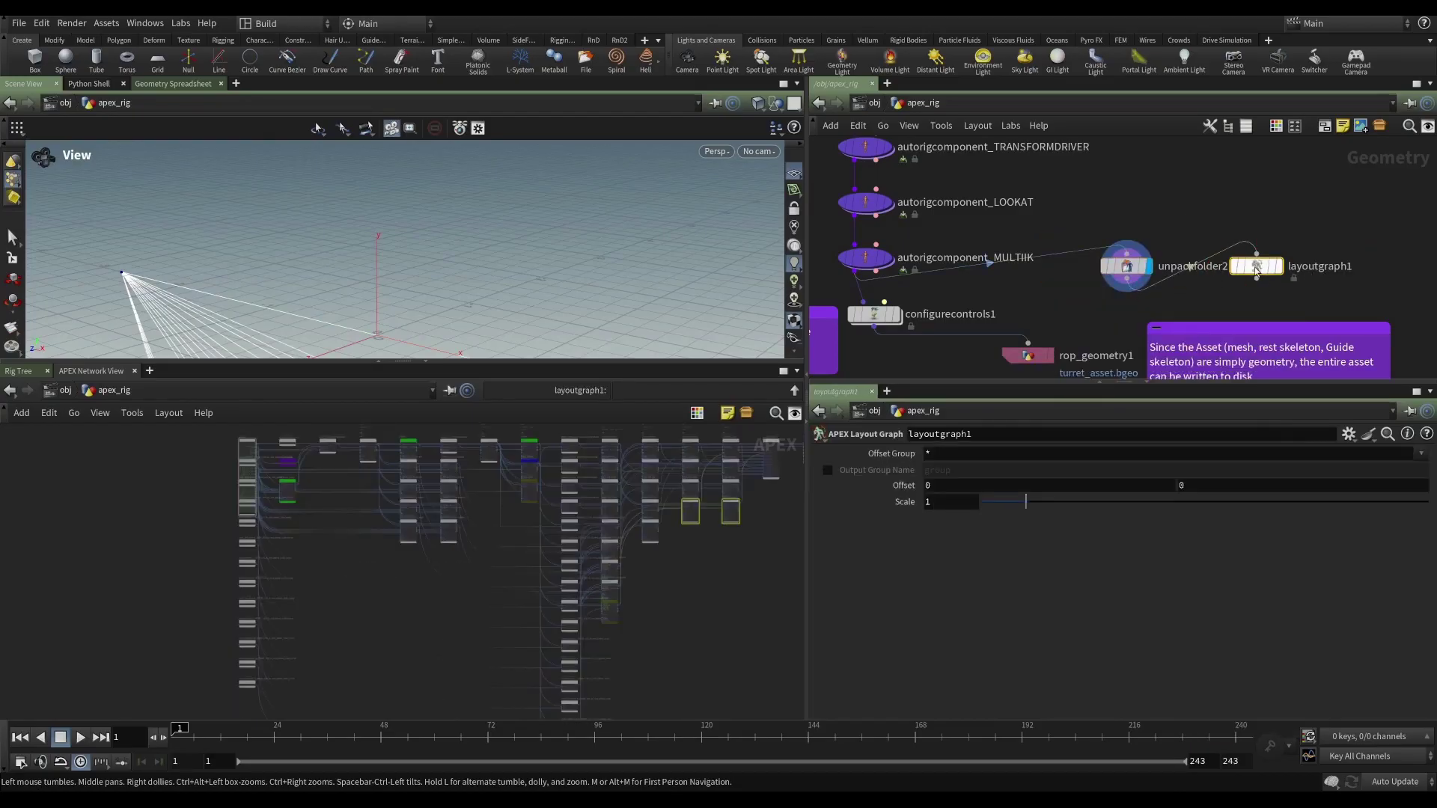
{"action": "left_click_drag", "start_coordinate": [1025, 501], "coordinate": [1065, 511]}
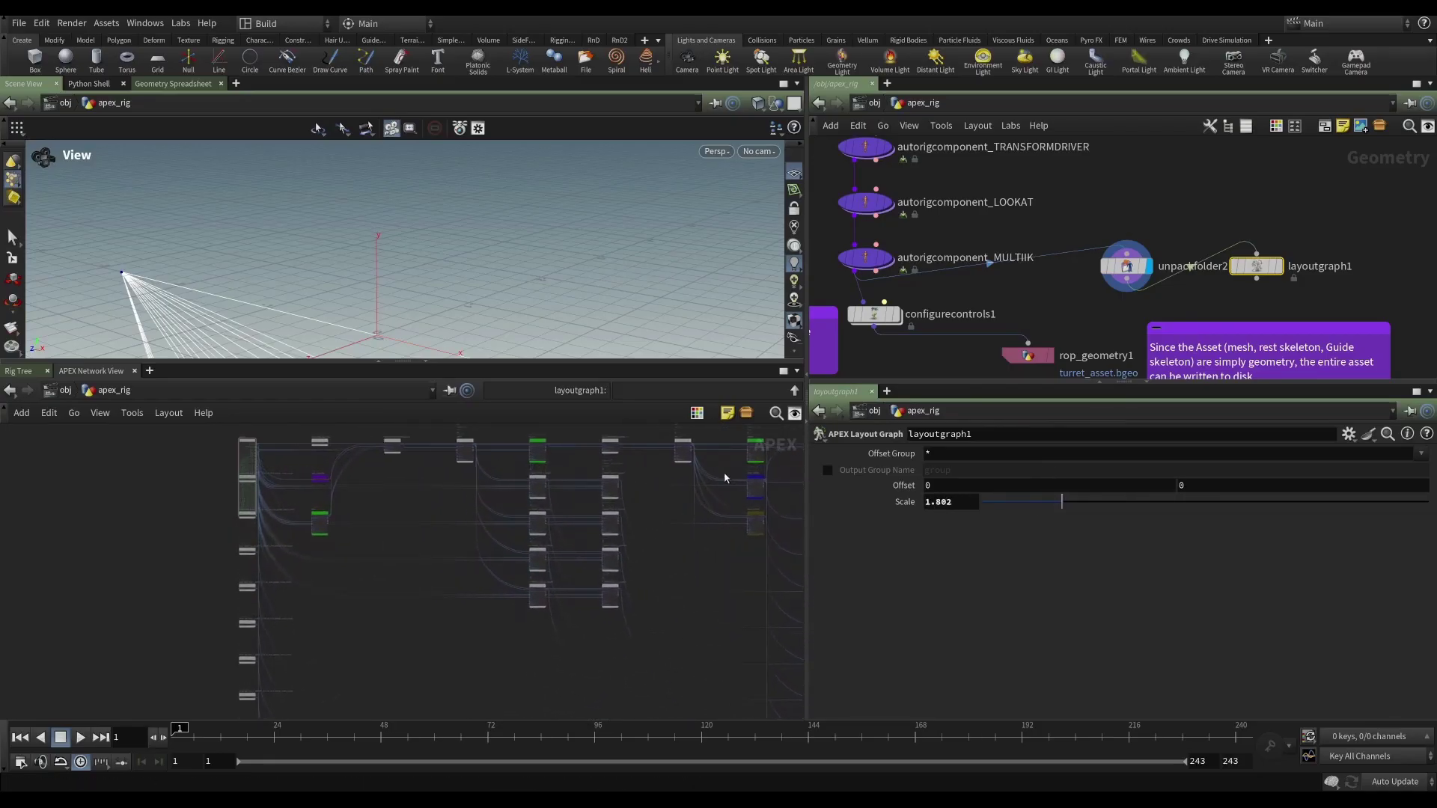
{"action": "middle_click_drag", "start_coordinate": [689, 544], "coordinate": [584, 552]}
{"action": "right_click_drag", "start_coordinate": [638, 551], "coordinate": [591, 569]}
{"action": "middle_click_drag", "start_coordinate": [633, 586], "coordinate": [514, 518]}
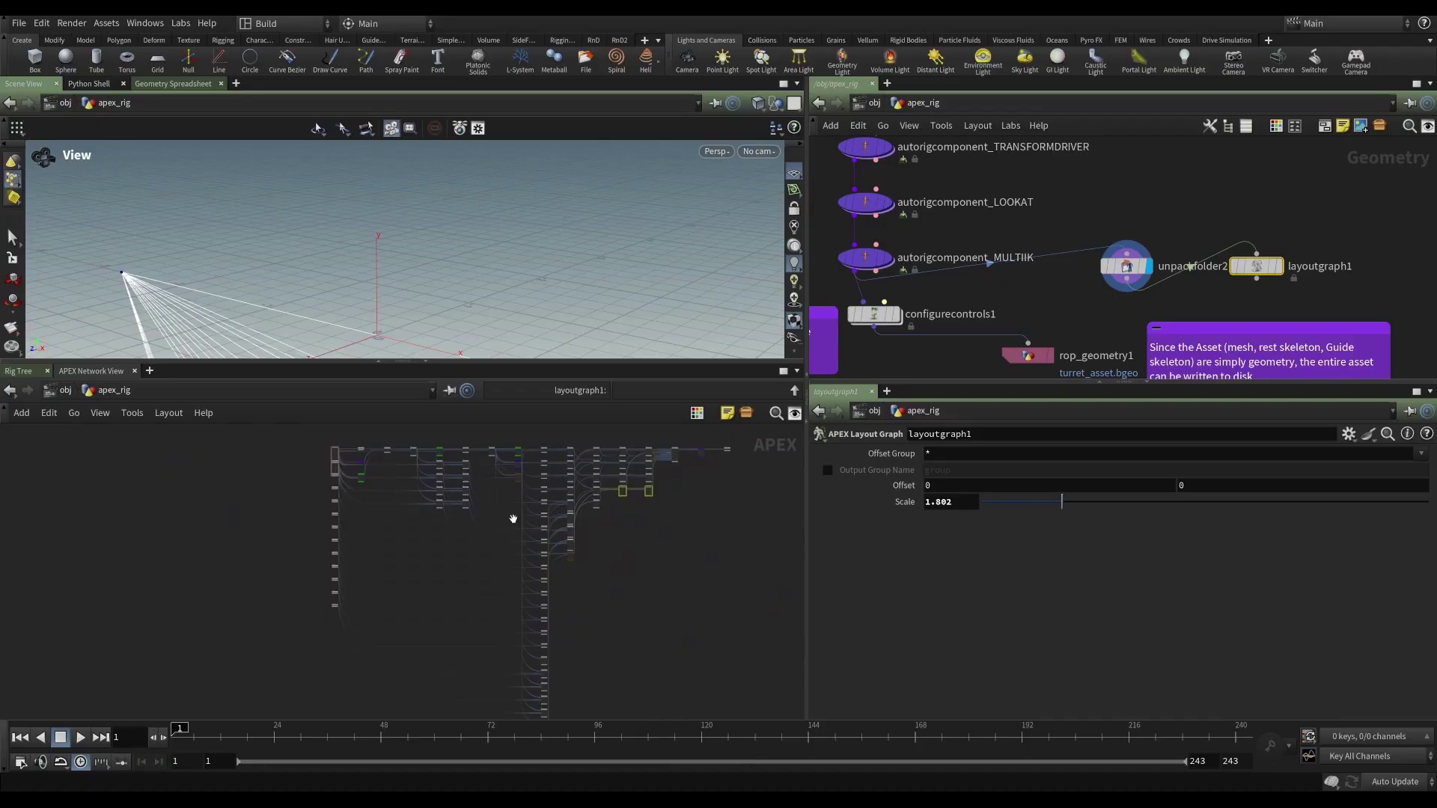
{"action": "scroll", "coordinate": [443, 544], "scroll_direction": "up", "scroll_amount": 10}
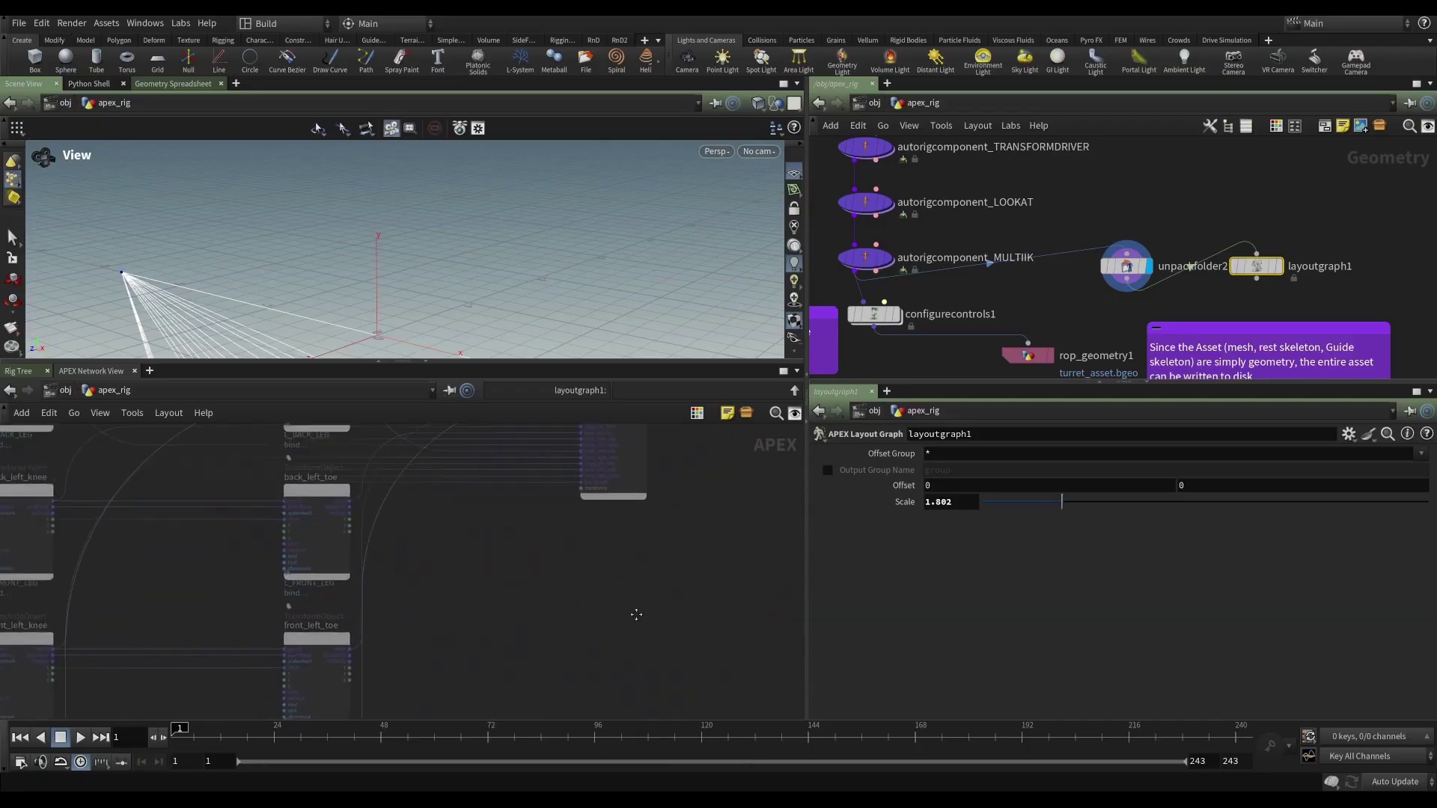
{"action": "middle_click_drag", "start_coordinate": [565, 651], "coordinate": [568, 657]}
{"action": "left_click_drag", "start_coordinate": [379, 449], "coordinate": [282, 459]}
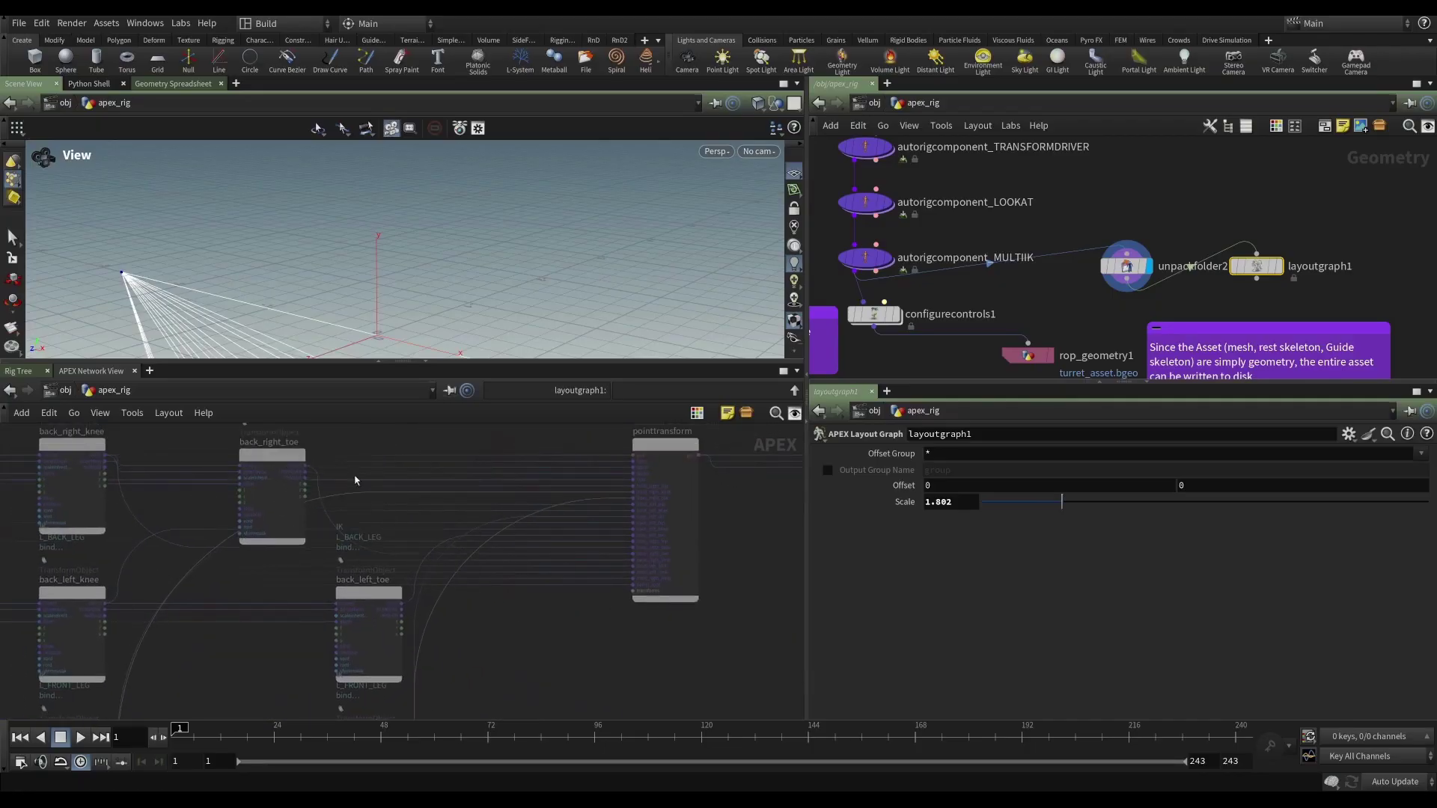
{"action": "scroll", "coordinate": [561, 634], "scroll_direction": "down", "scroll_amount": 4}
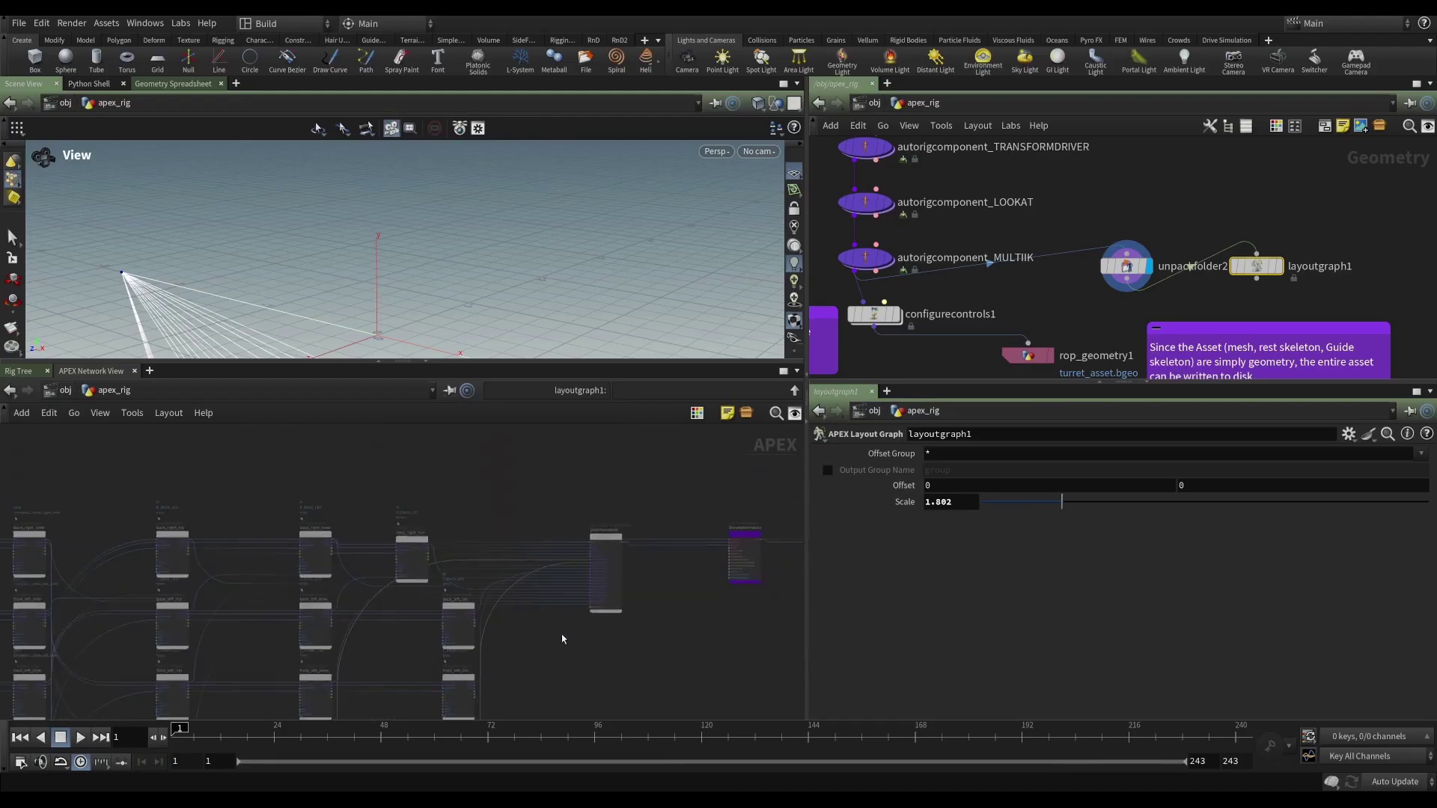
{"action": "scroll", "coordinate": [610, 593], "scroll_direction": "down", "scroll_amount": 2}
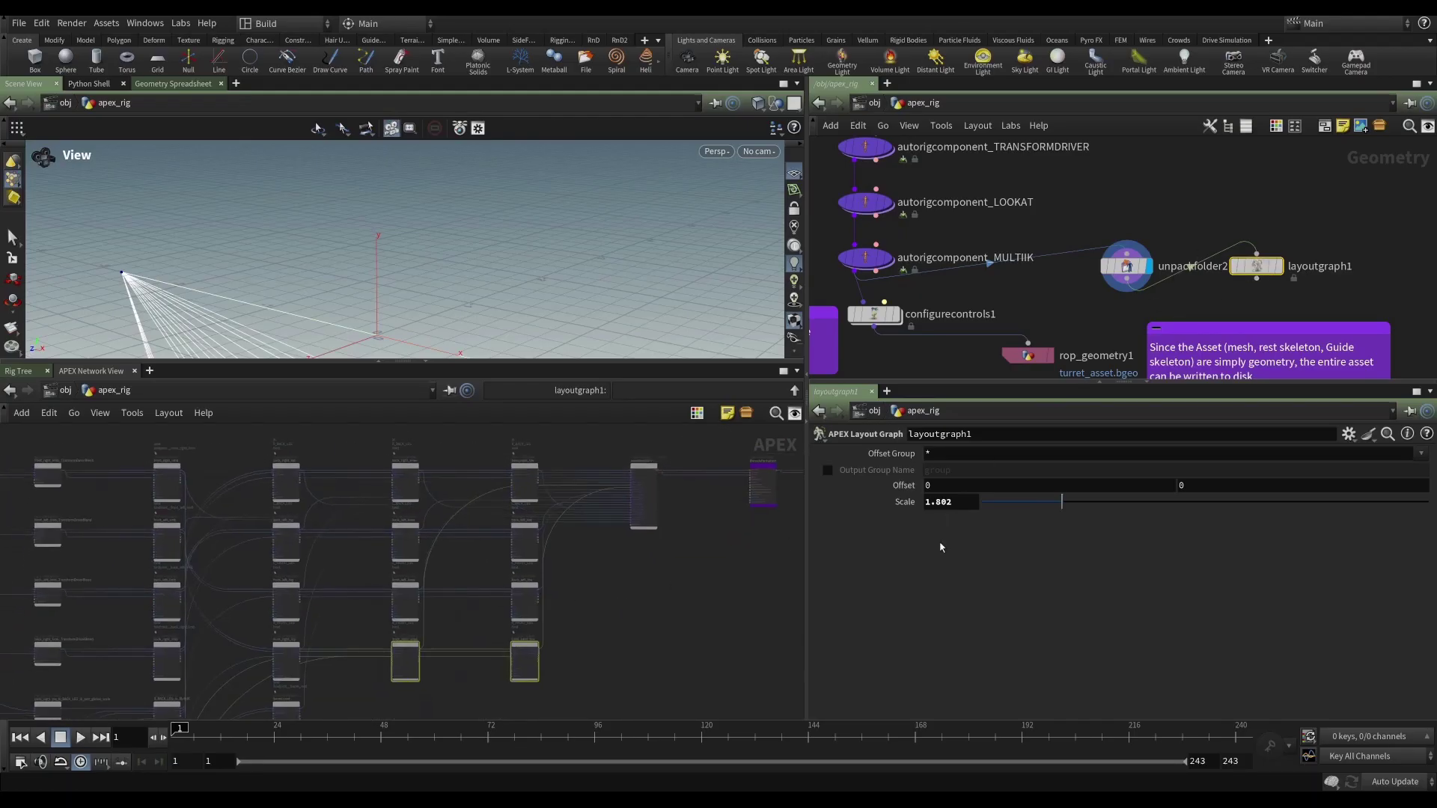
{"action": "scroll", "coordinate": [571, 584], "scroll_direction": "down", "scroll_amount": 4}
{"action": "middle_click_drag", "start_coordinate": [575, 609], "coordinate": [651, 479]}
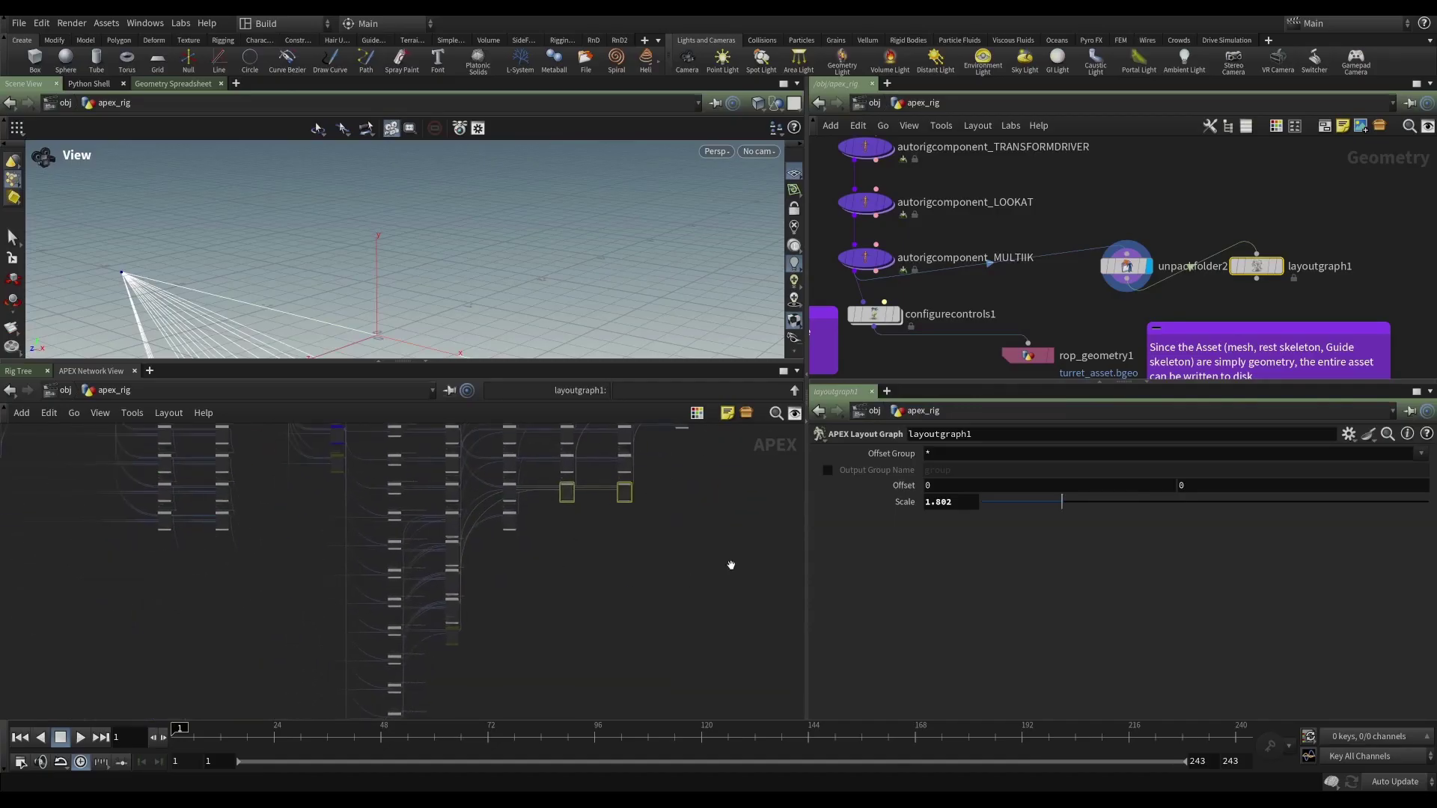
Set layoutgraph1's Offset Group to front* and its Scale to 1.668
{"action": "left_click", "coordinate": [945, 455]}
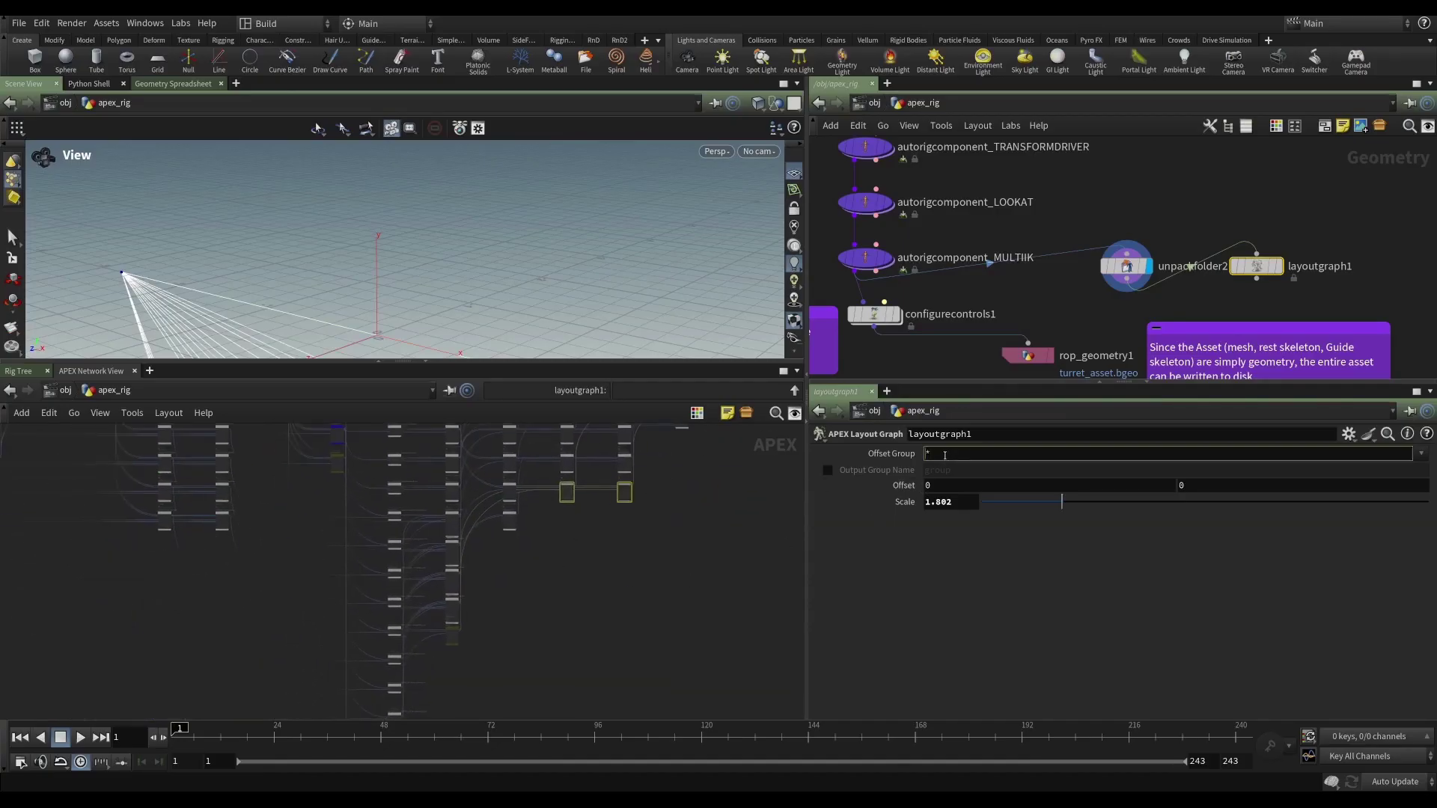
{"action": "type", "text": "front"}
{"action": "key", "text": "Return"}
{"action": "scroll", "coordinate": [585, 569], "scroll_direction": "down", "scroll_amount": 4}
{"action": "middle_click_drag", "start_coordinate": [612, 598], "coordinate": [621, 552]}
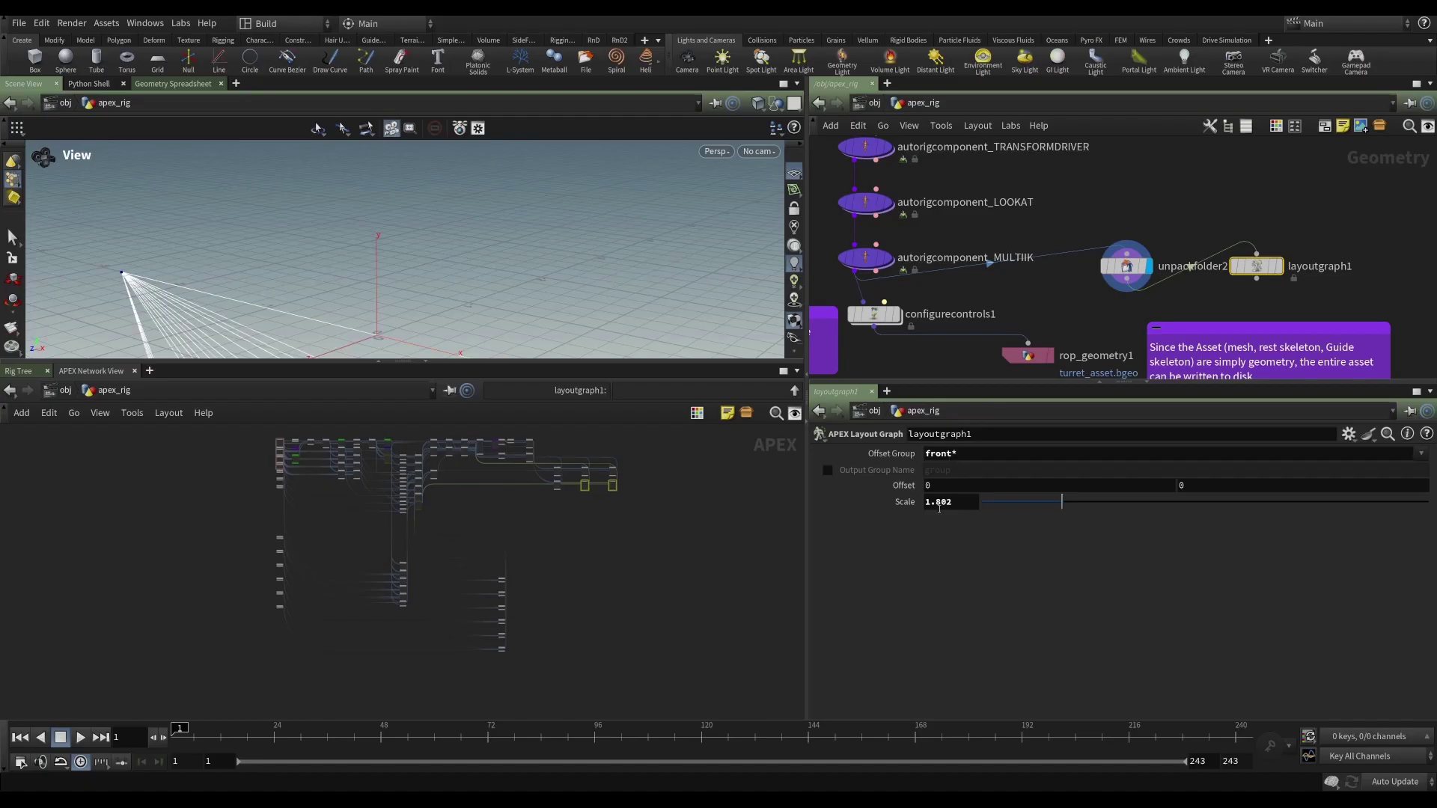
{"action": "mouse_move", "coordinate": [1030, 503]}
{"action": "left_mouse_down"}
{"action": "mouse_move", "coordinate": [1093, 504]}
{"action": "mouse_move", "coordinate": [978, 500]}
{"action": "mouse_move", "coordinate": [1056, 503]}
{"action": "left_mouse_up"}
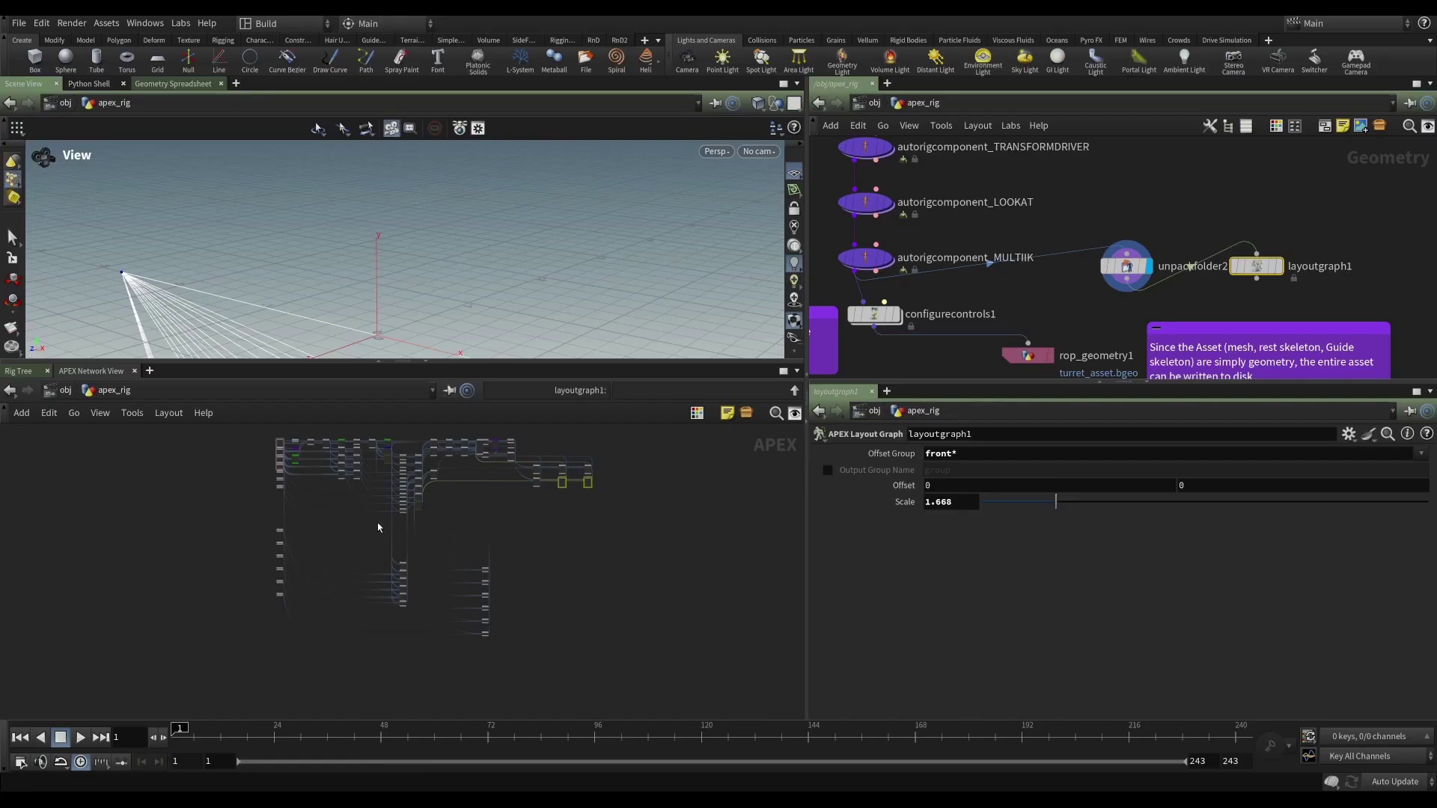
{"action": "scroll", "coordinate": [539, 538], "scroll_direction": "up", "scroll_amount": 4}
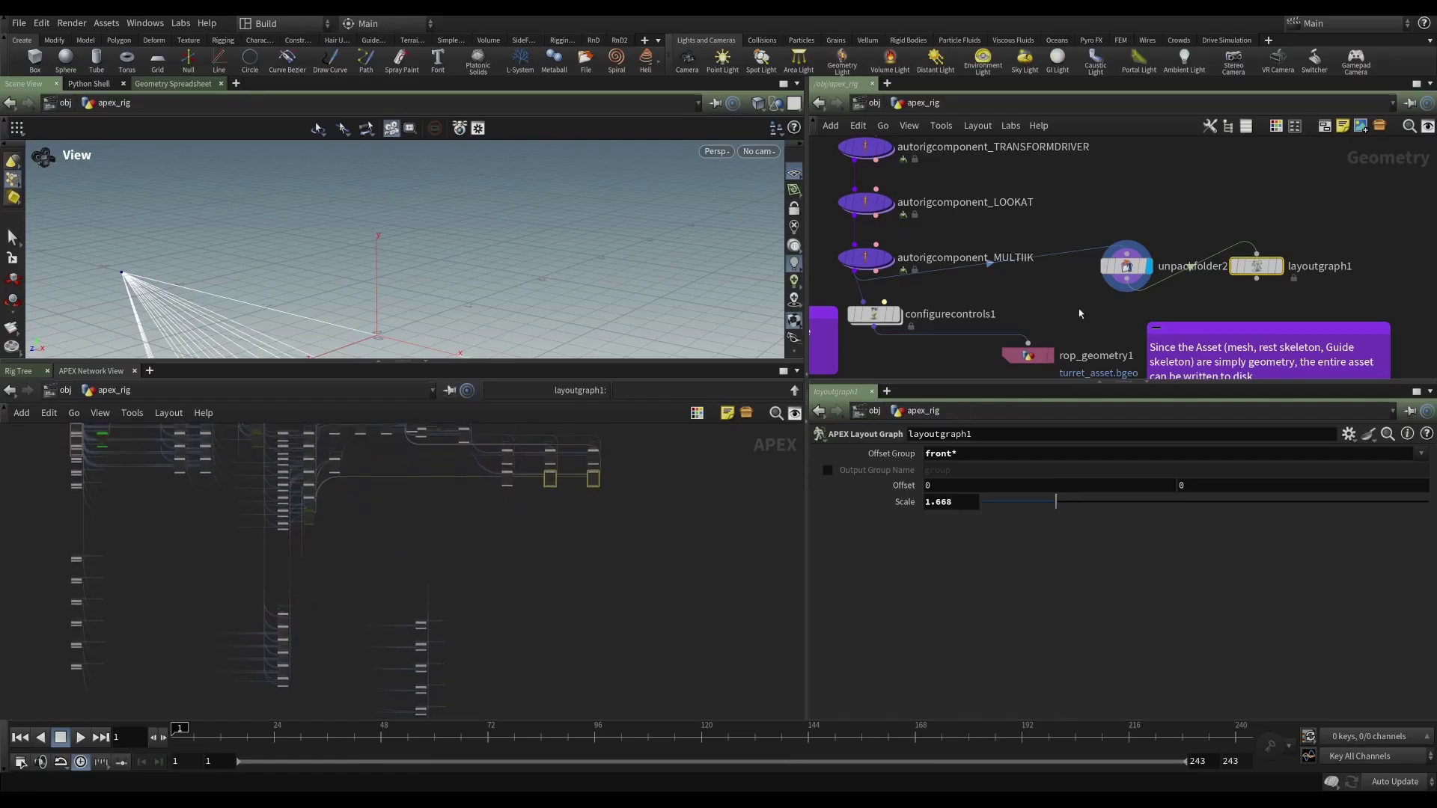
Tidy the nodes and create an APEX Edit Graph node fed by layoutgraph1's output
{"action": "key", "text": "l"}
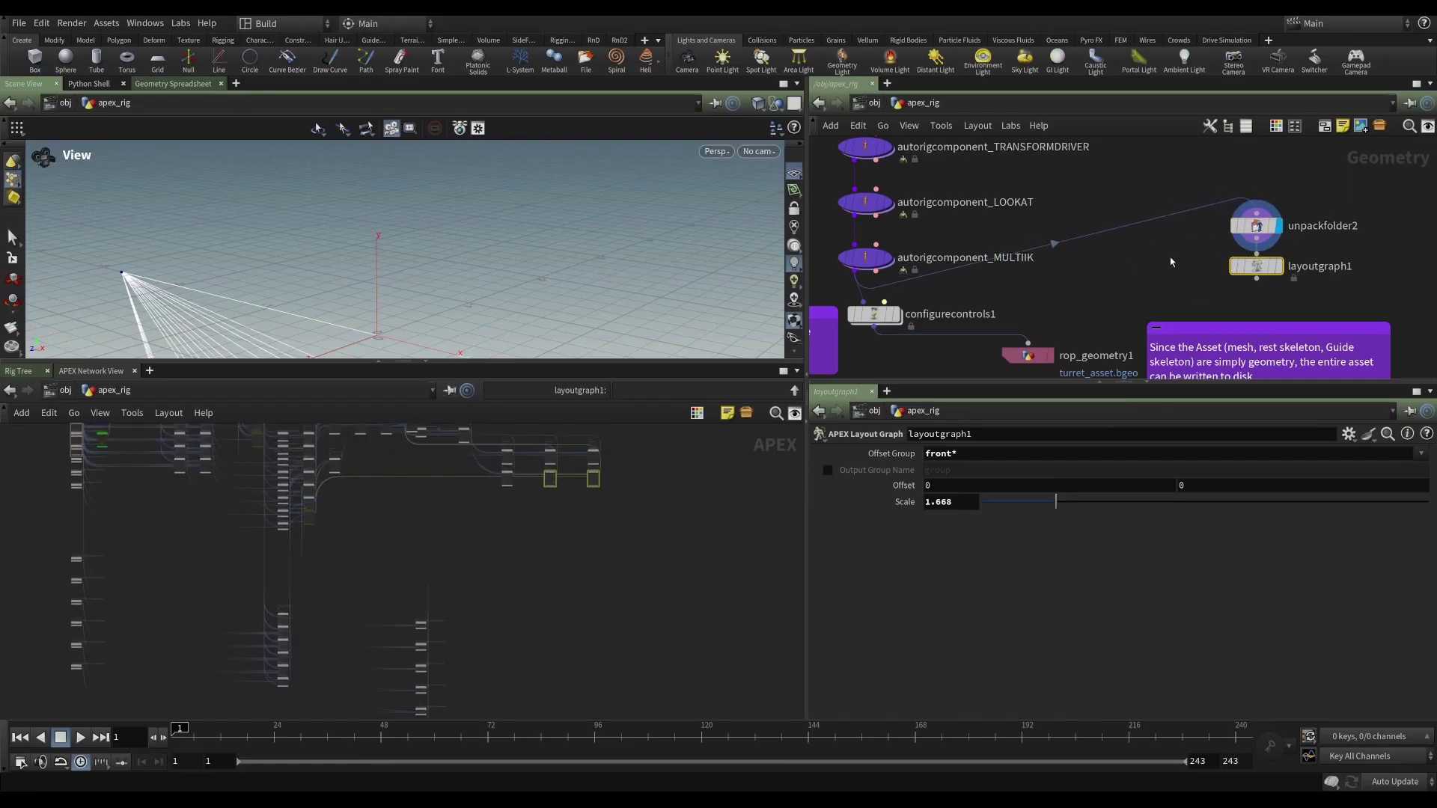
{"action": "scroll", "coordinate": [1115, 291], "scroll_direction": "down", "scroll_amount": 3}
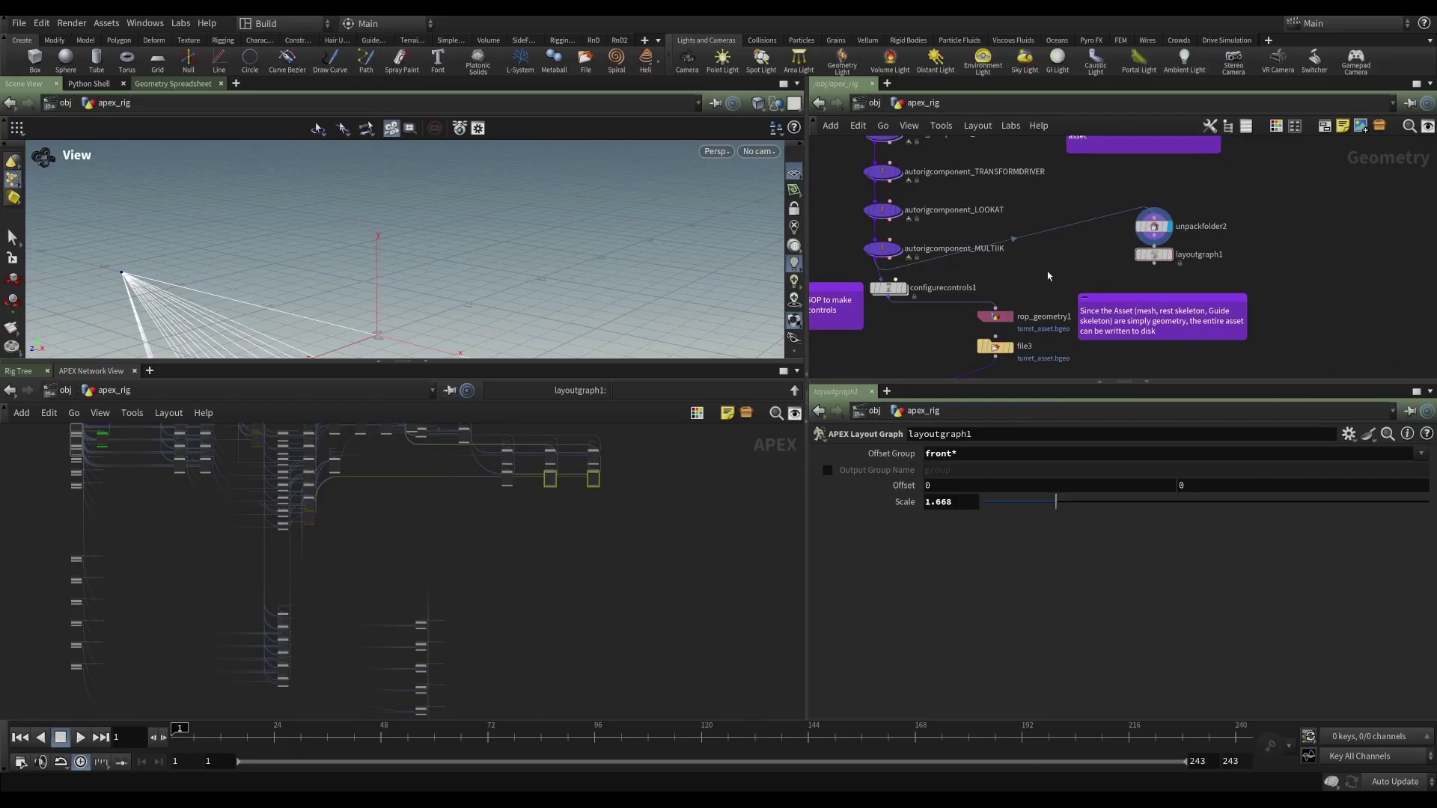
{"action": "key", "text": "Tab"}
{"action": "type", "text": "ed"}
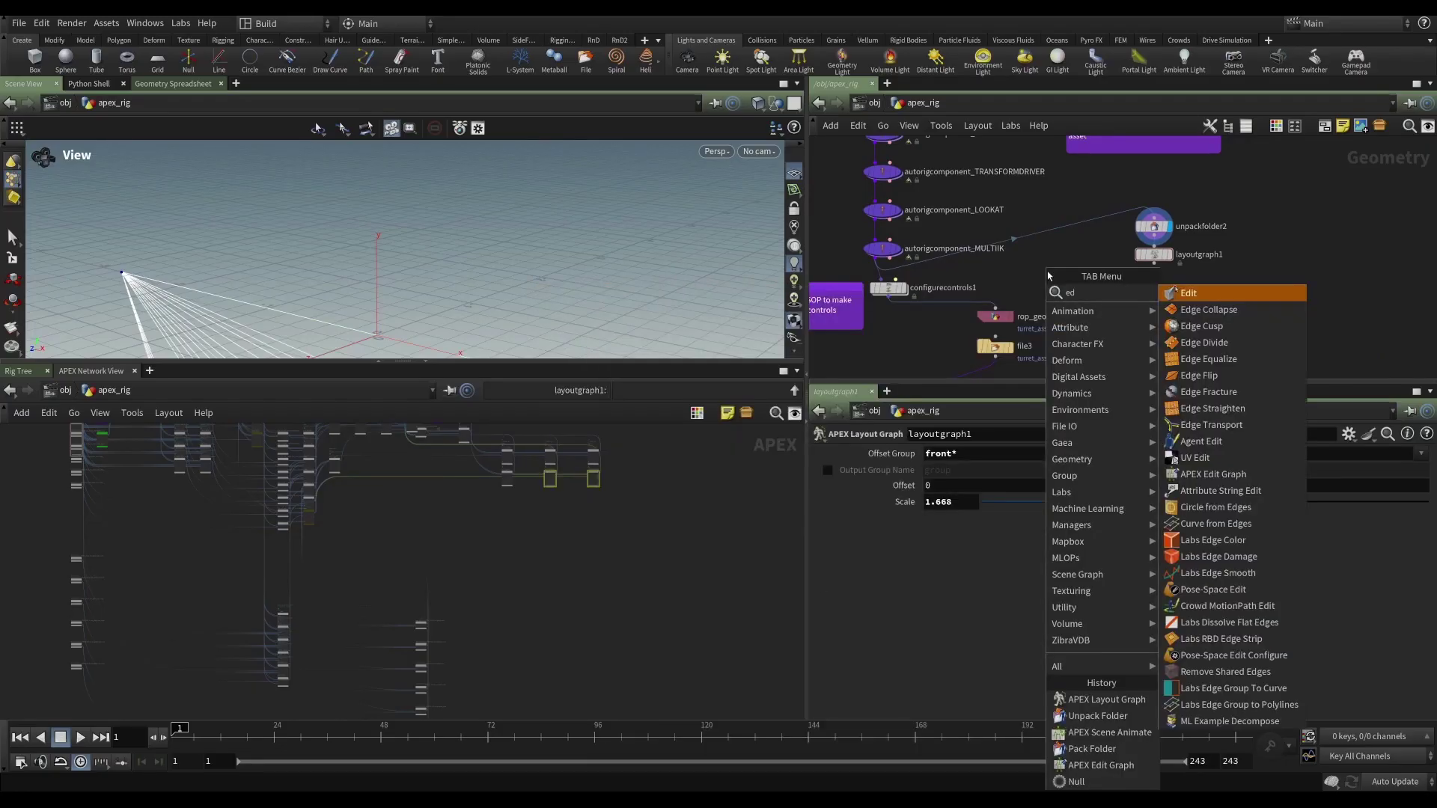
{"action": "type", "text": "it"}
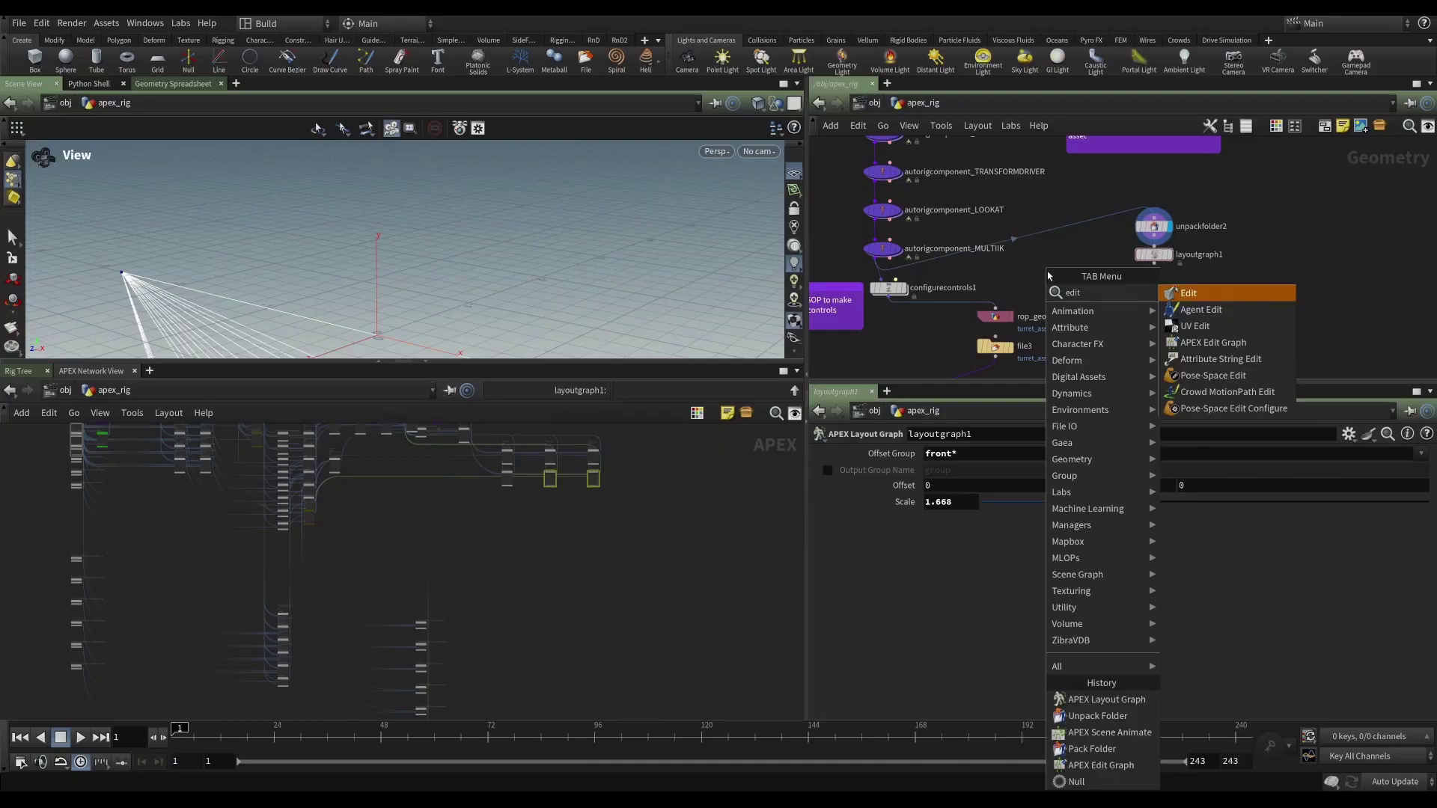
{"action": "left_click", "coordinate": [1212, 343]}
{"action": "left_click", "coordinate": [1286, 250]}
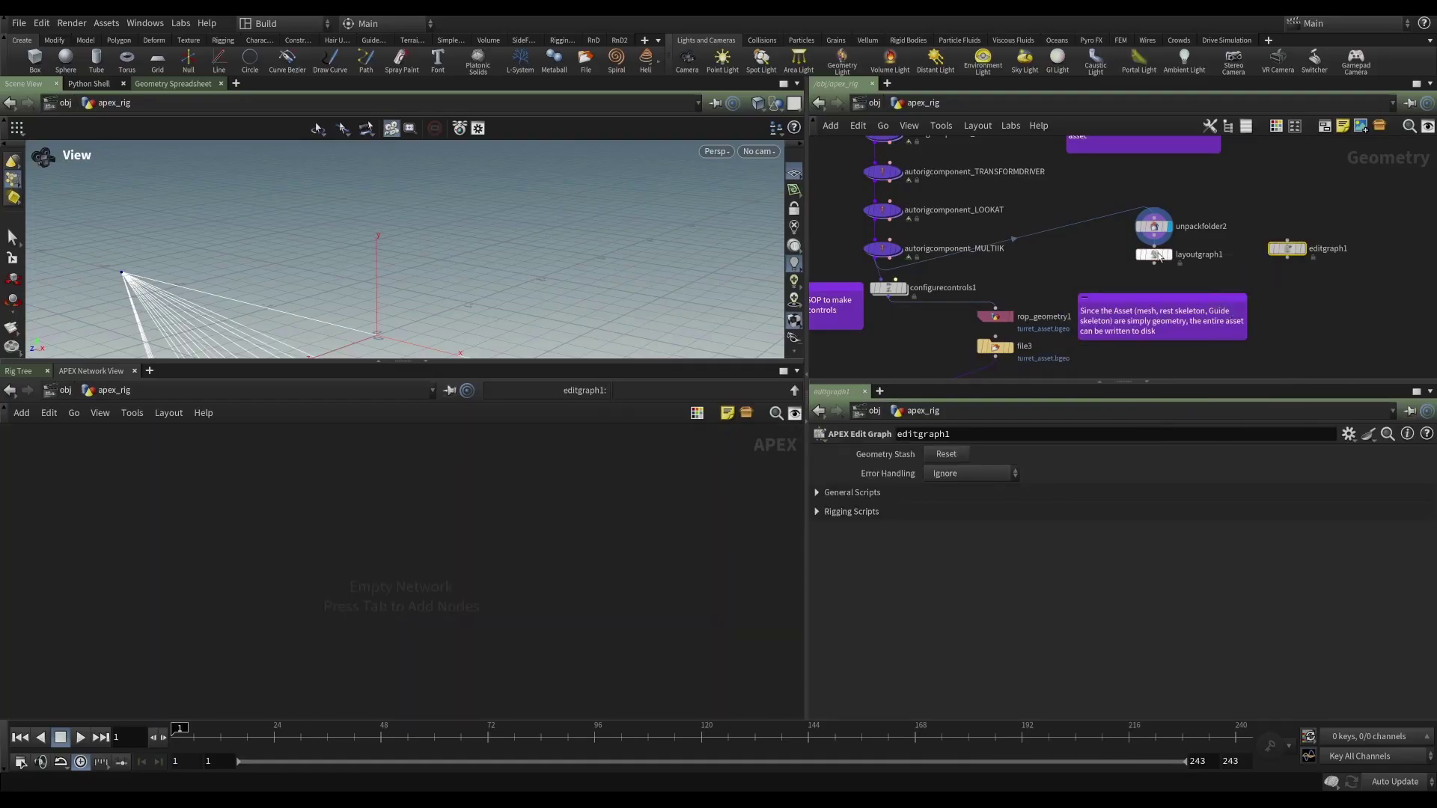
{"action": "left_click_drag", "start_coordinate": [1154, 263], "coordinate": [1268, 240]}
{"action": "left_click", "coordinate": [1301, 249]}
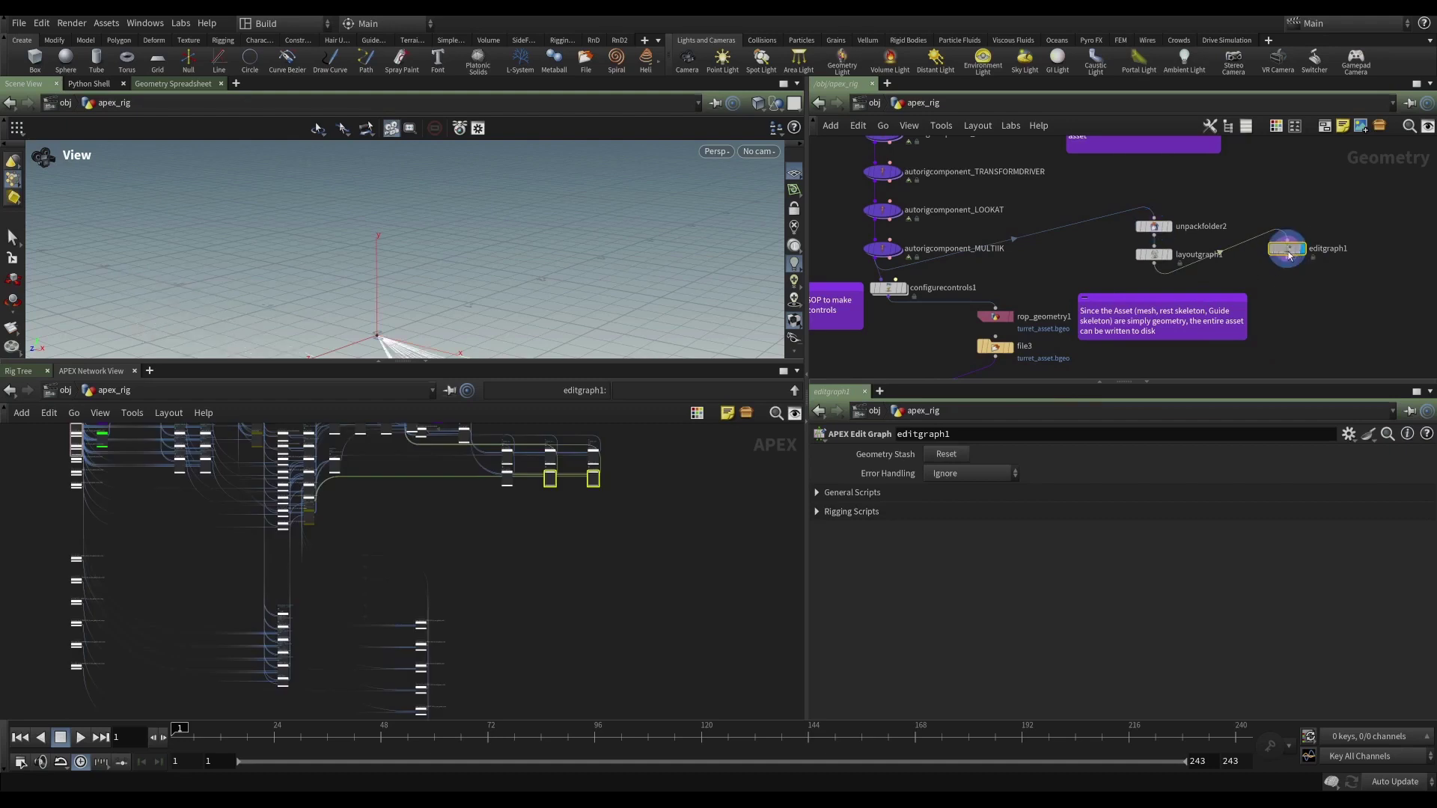
Compare the APEX graphs of layoutgraph1, editgraph1 and autorigcomponent_MULTIIK, ending on editgraph1
{"action": "left_click_drag", "start_coordinate": [1116, 245], "coordinate": [1165, 266]}
{"action": "scroll", "coordinate": [578, 575], "scroll_direction": "down", "scroll_amount": 6}
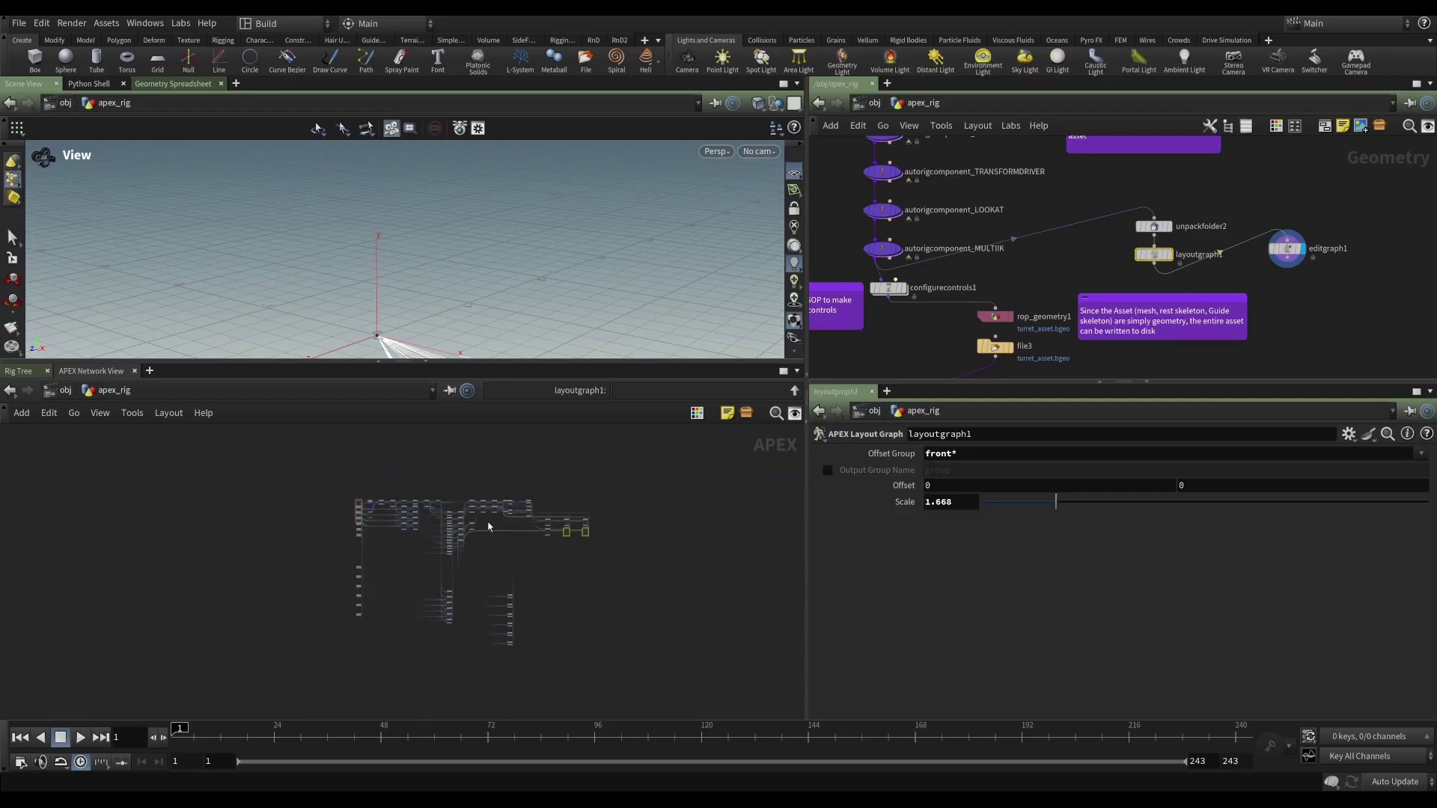
{"action": "left_click", "coordinate": [1287, 249]}
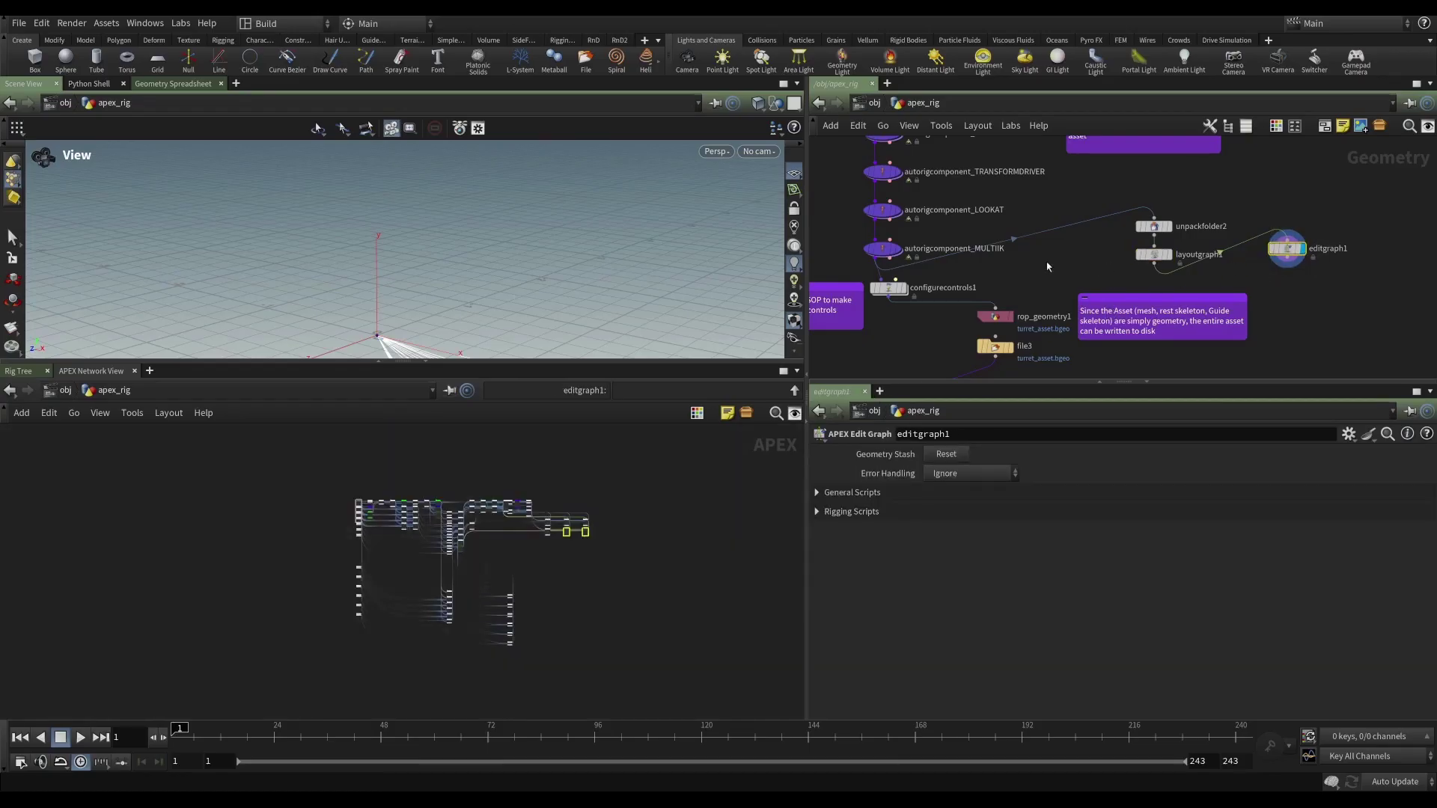
{"action": "left_click", "coordinate": [882, 248]}
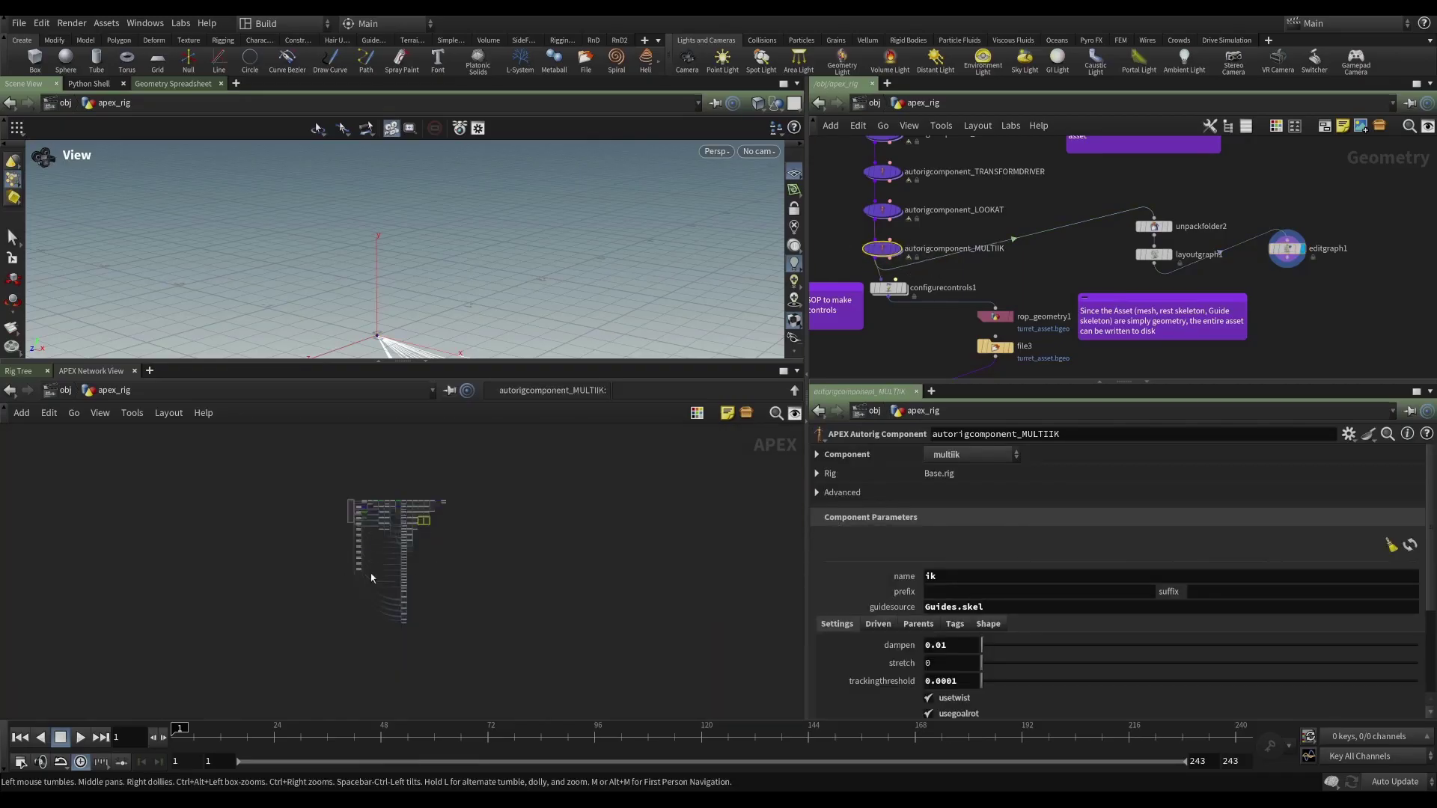
{"action": "scroll", "coordinate": [382, 549], "scroll_direction": "up", "scroll_amount": 2}
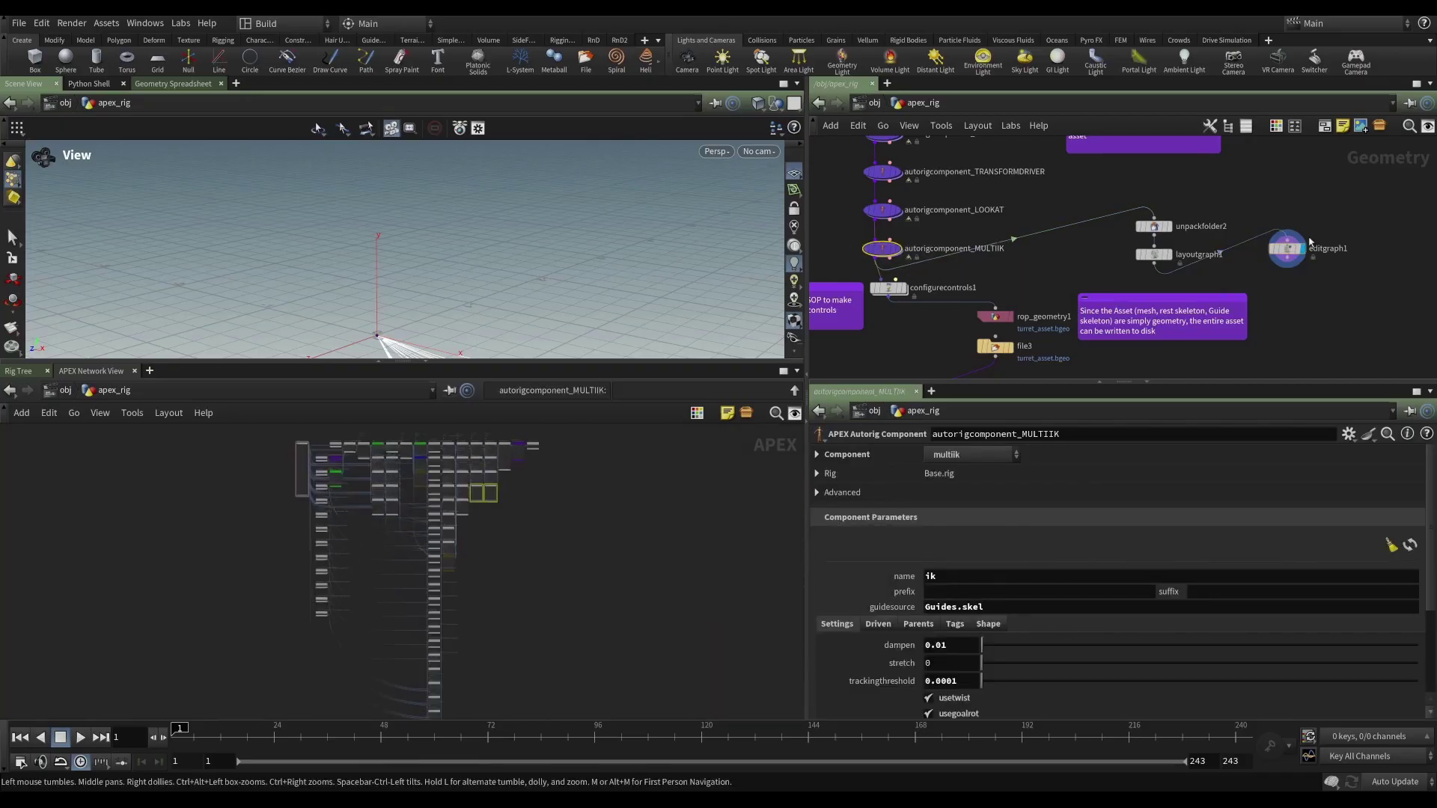
{"action": "left_click", "coordinate": [1287, 250]}
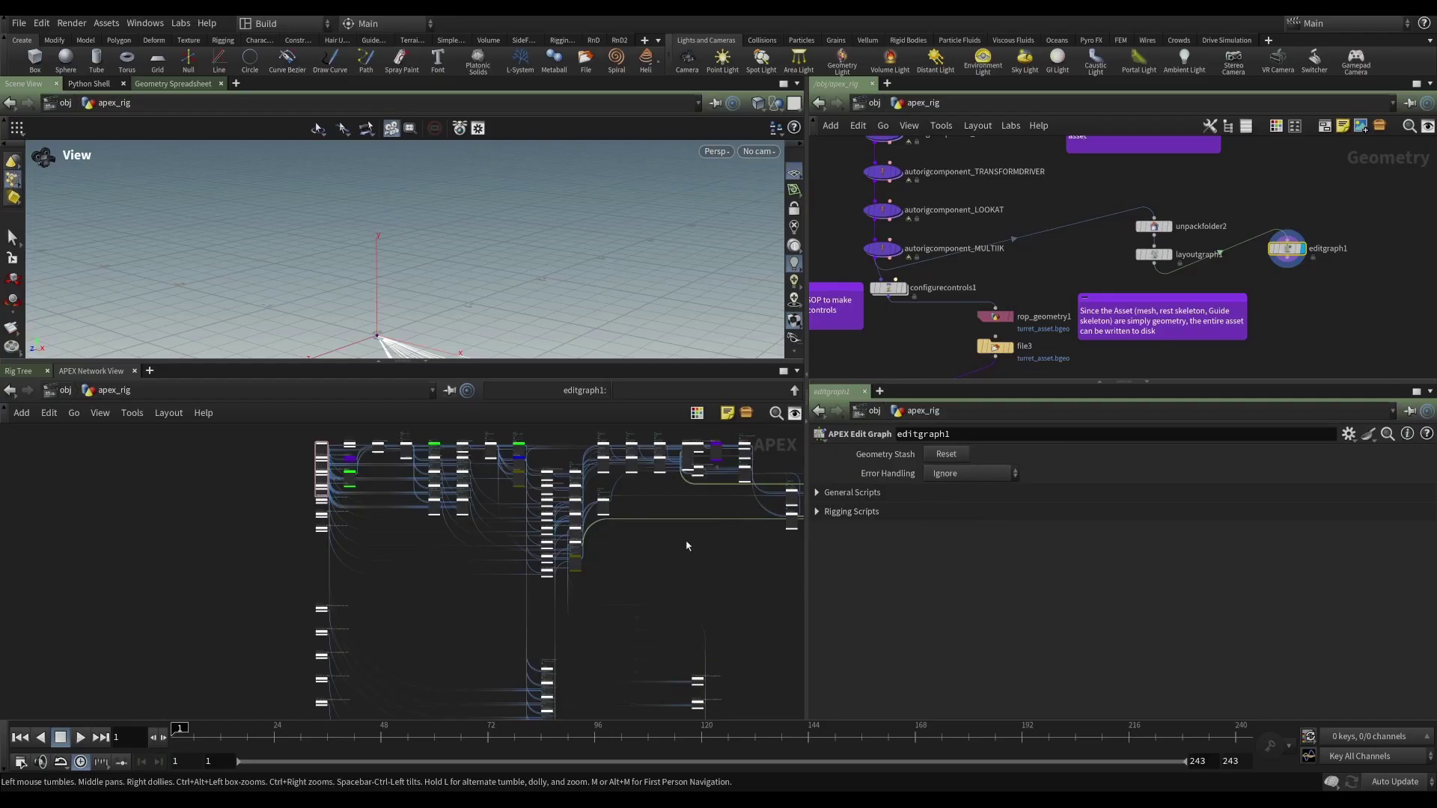
{"action": "scroll", "coordinate": [687, 546], "scroll_direction": "down", "scroll_amount": 3}
{"action": "middle_click_drag", "start_coordinate": [588, 588], "coordinate": [585, 553]}
{"action": "left_click", "coordinate": [583, 592]}
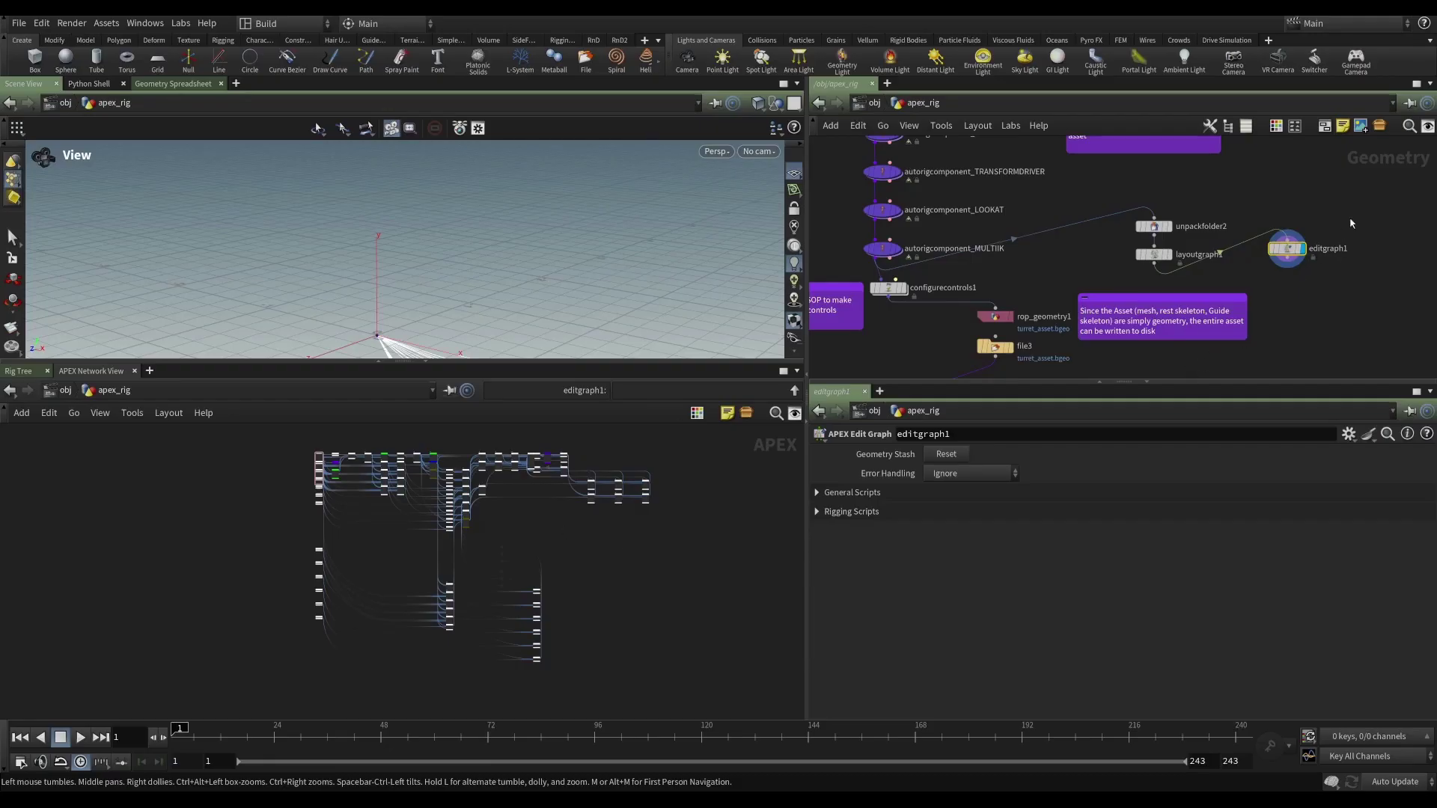
Move unpackfolder2 and layoutgraph1 beside editgraph1 and check their parameters
{"action": "left_click_drag", "start_coordinate": [1208, 217], "coordinate": [1285, 223]}
{"action": "left_click", "coordinate": [1227, 233]}
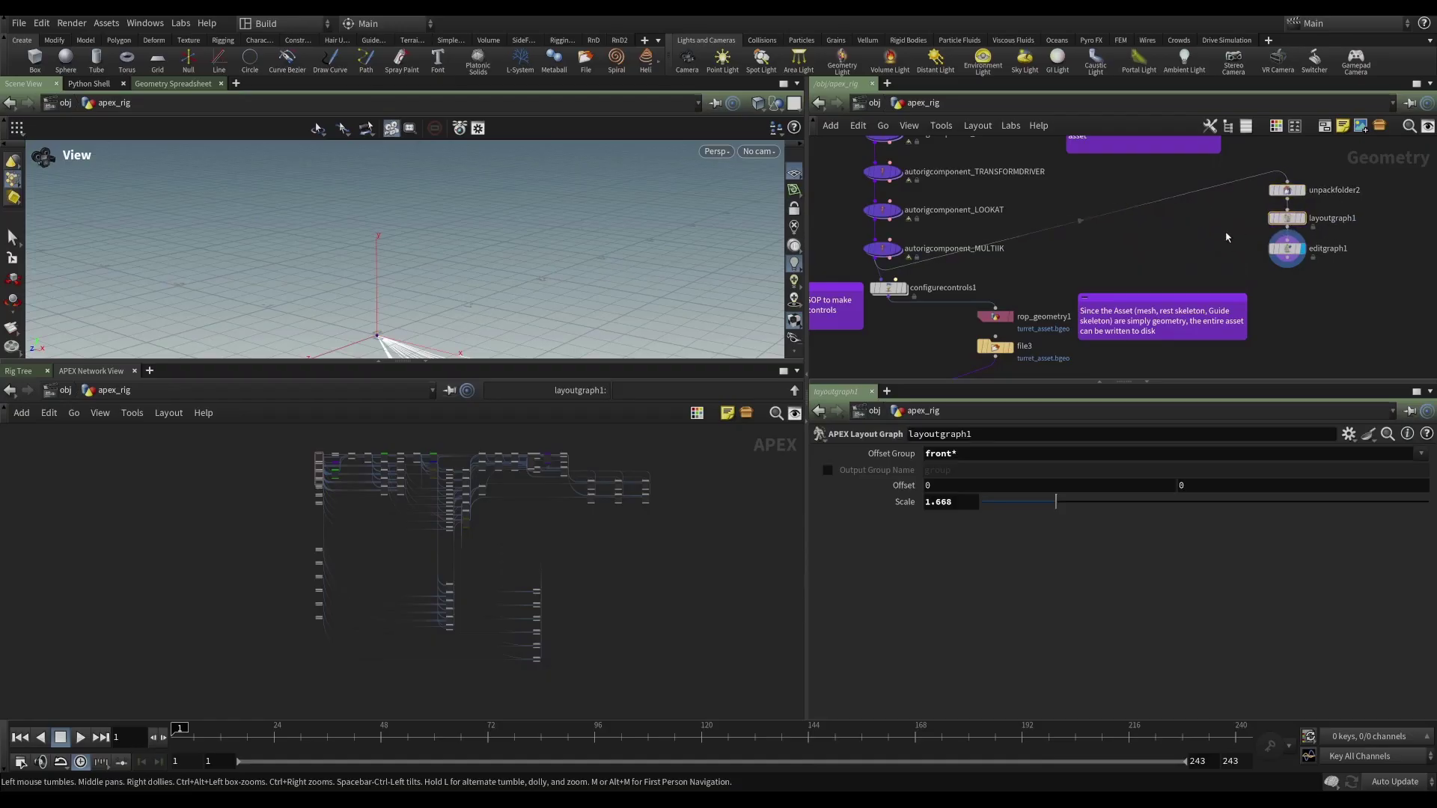
{"action": "middle_click_drag", "start_coordinate": [1227, 233], "coordinate": [1049, 315]}
{"action": "left_click", "coordinate": [1109, 265]}
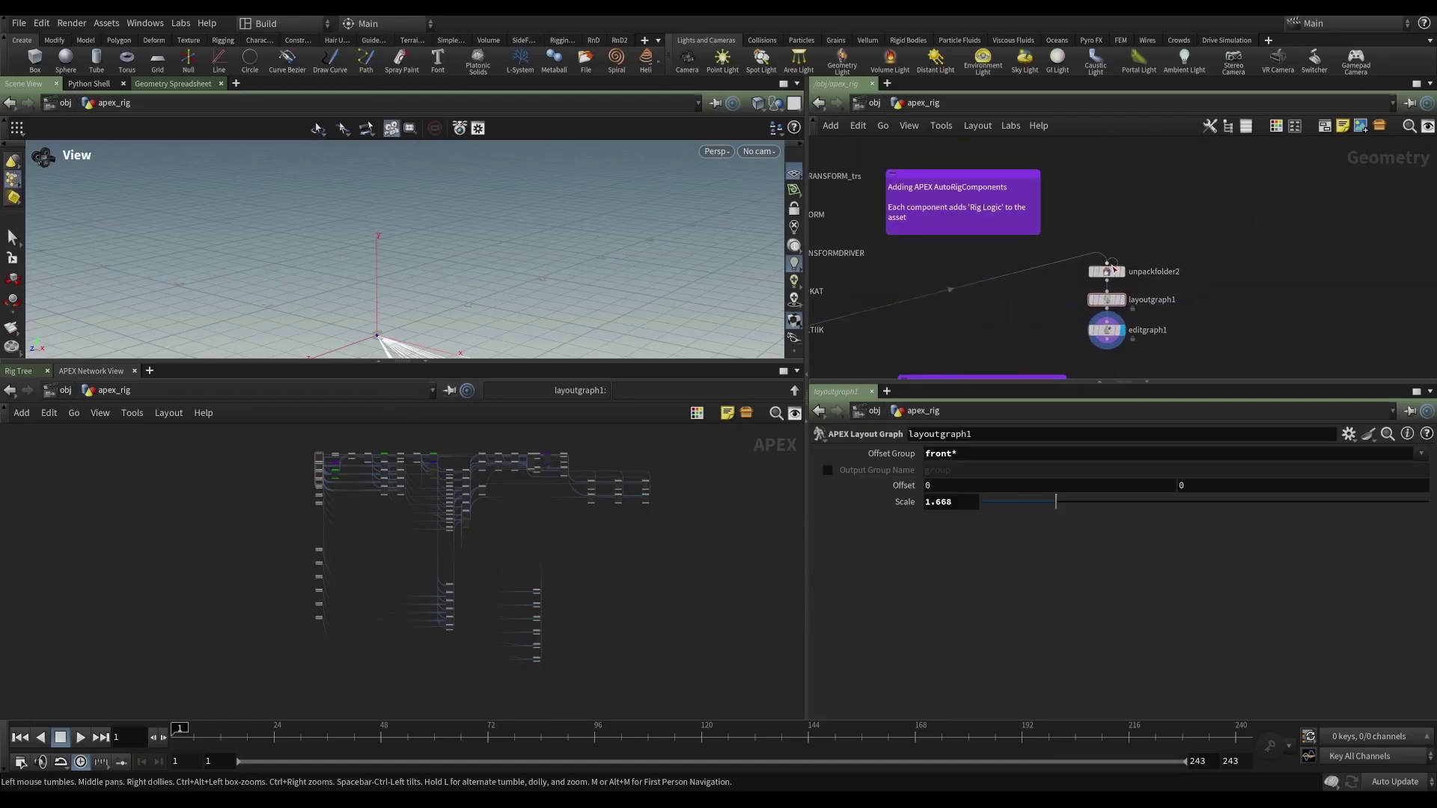
{"action": "left_click", "coordinate": [1110, 270]}
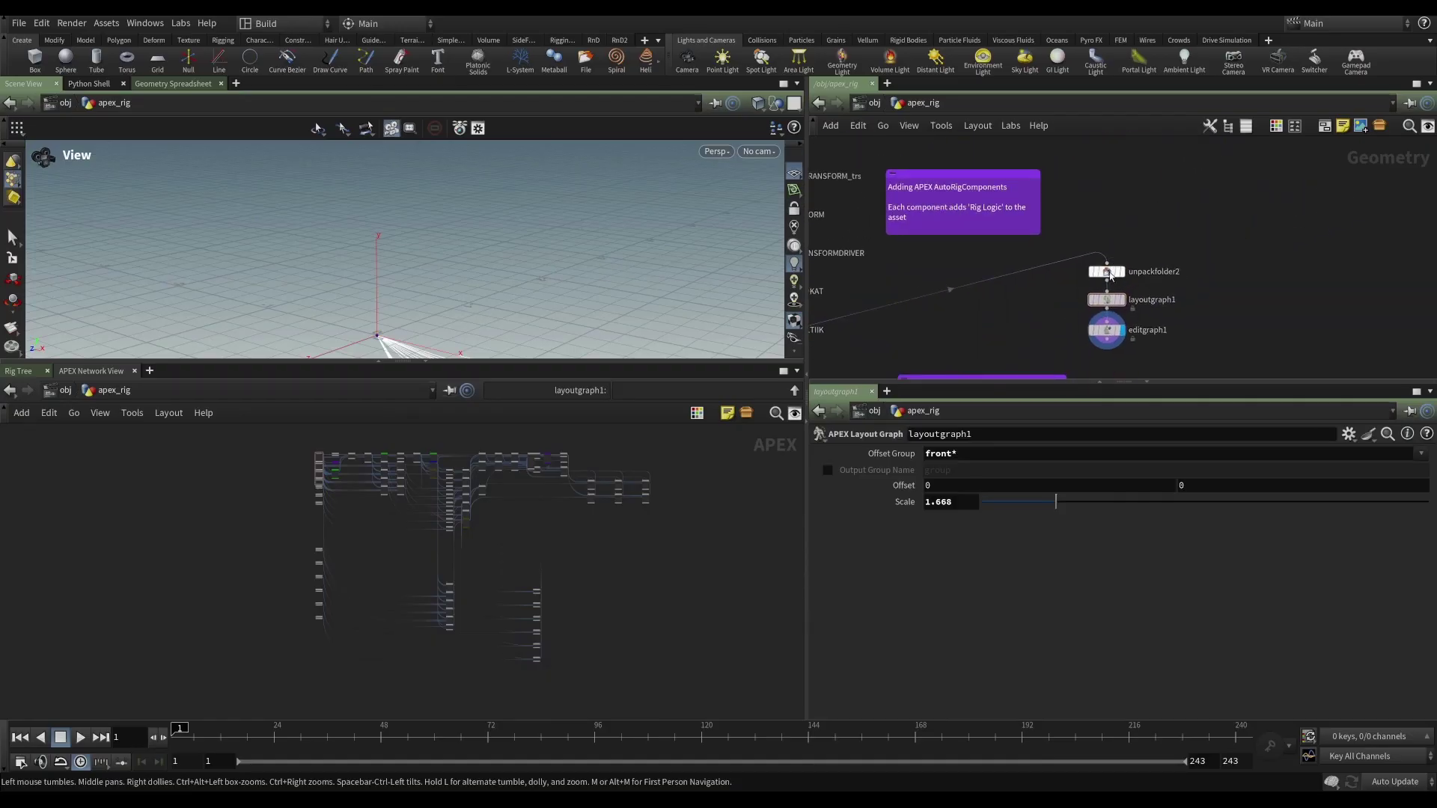
{"action": "left_click", "coordinate": [1107, 332]}
{"action": "left_click", "coordinate": [1016, 315]}
Display autorigcomponent_MULTIIK in the viewport and open its node info summary
{"action": "scroll", "coordinate": [1019, 323], "scroll_direction": "down", "scroll_amount": 1}
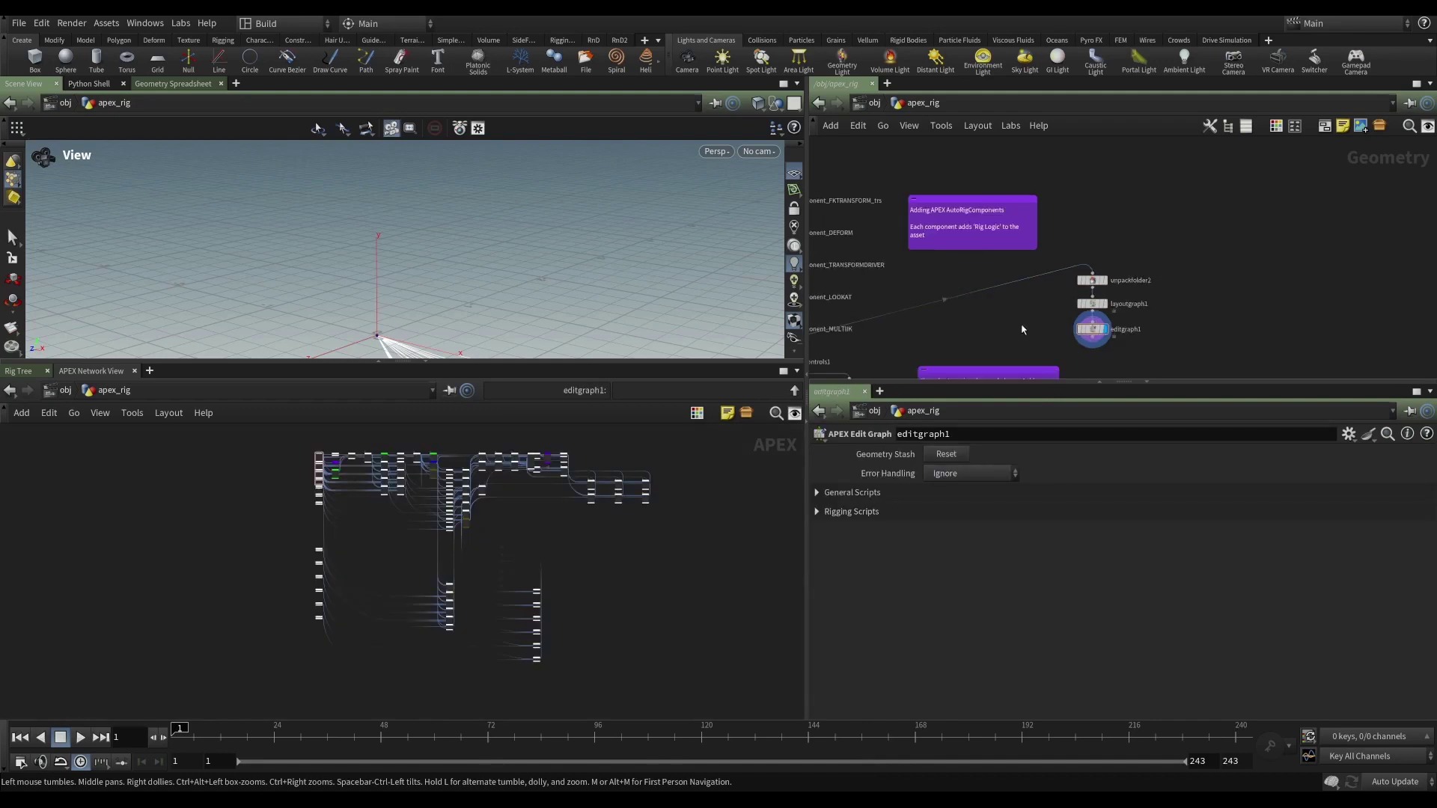
{"action": "middle_click_drag", "start_coordinate": [1020, 323], "coordinate": [1132, 256]}
{"action": "scroll", "coordinate": [1049, 279], "scroll_direction": "up", "scroll_amount": 1}
{"action": "scroll", "coordinate": [1049, 278], "scroll_direction": "up", "scroll_amount": 1}
{"action": "middle_click_drag", "start_coordinate": [943, 280], "coordinate": [1116, 289]}
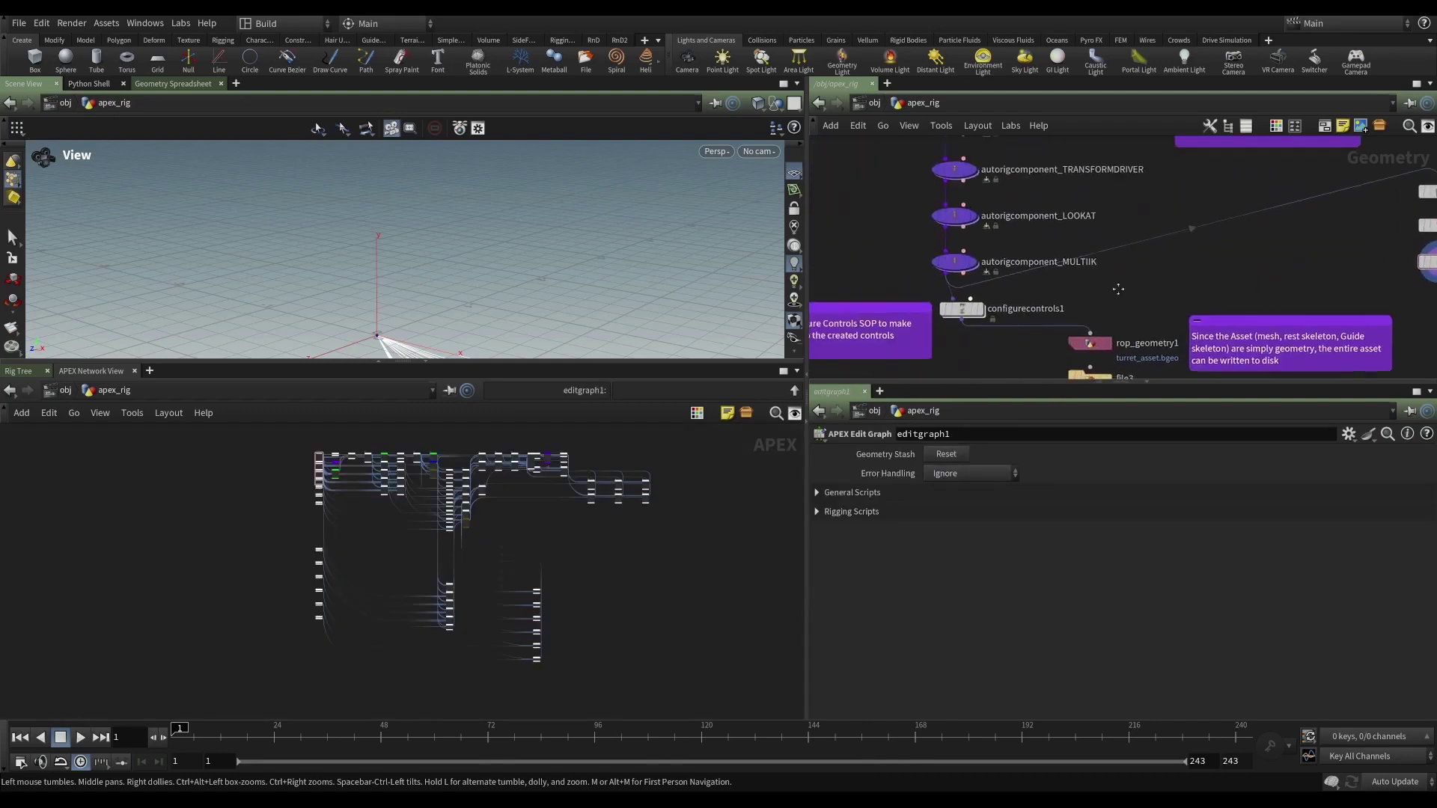
{"action": "left_click", "coordinate": [975, 262]}
{"action": "left_click", "coordinate": [958, 264]}
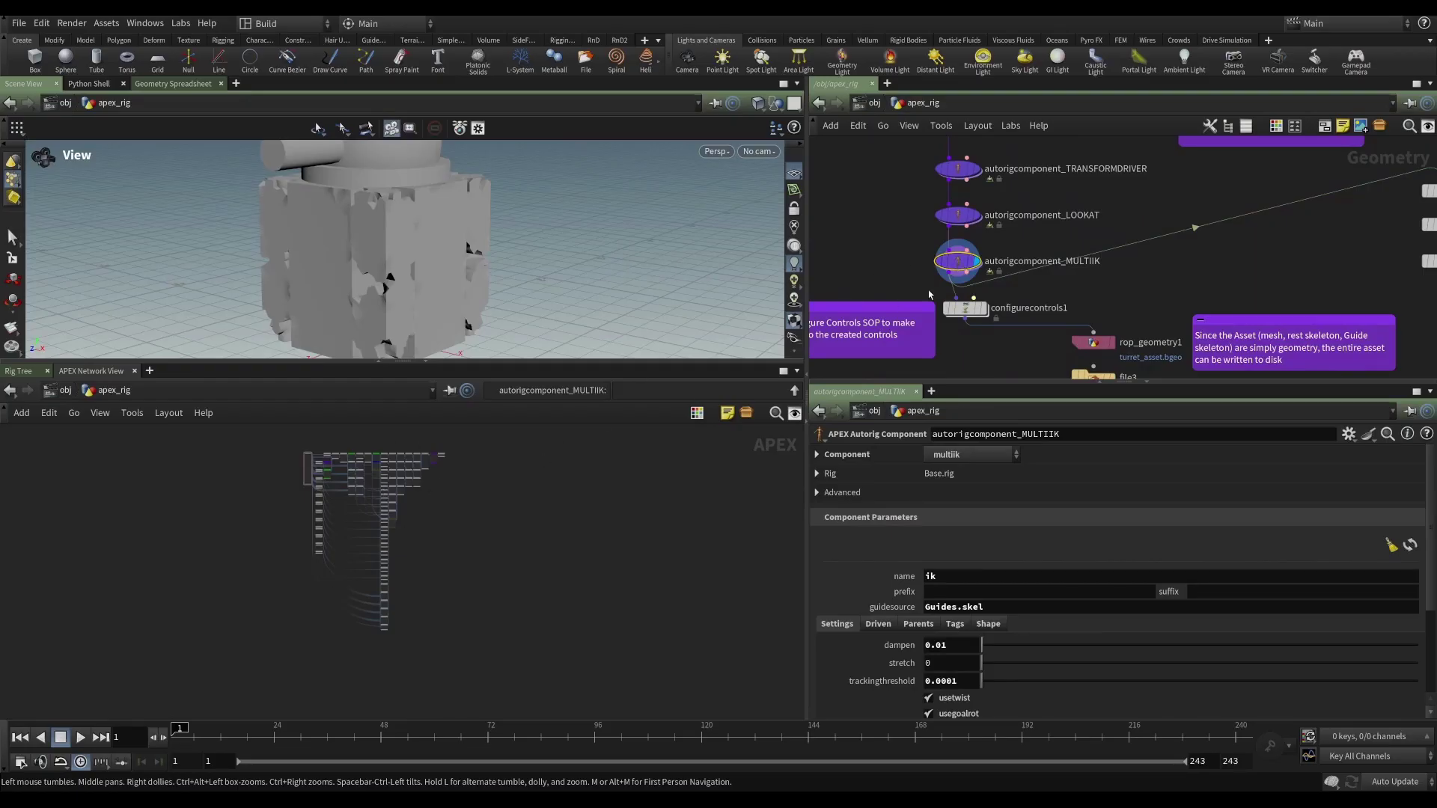
{"action": "middle_click", "coordinate": [942, 271]}
{"action": "left_click", "coordinate": [20, 372]}
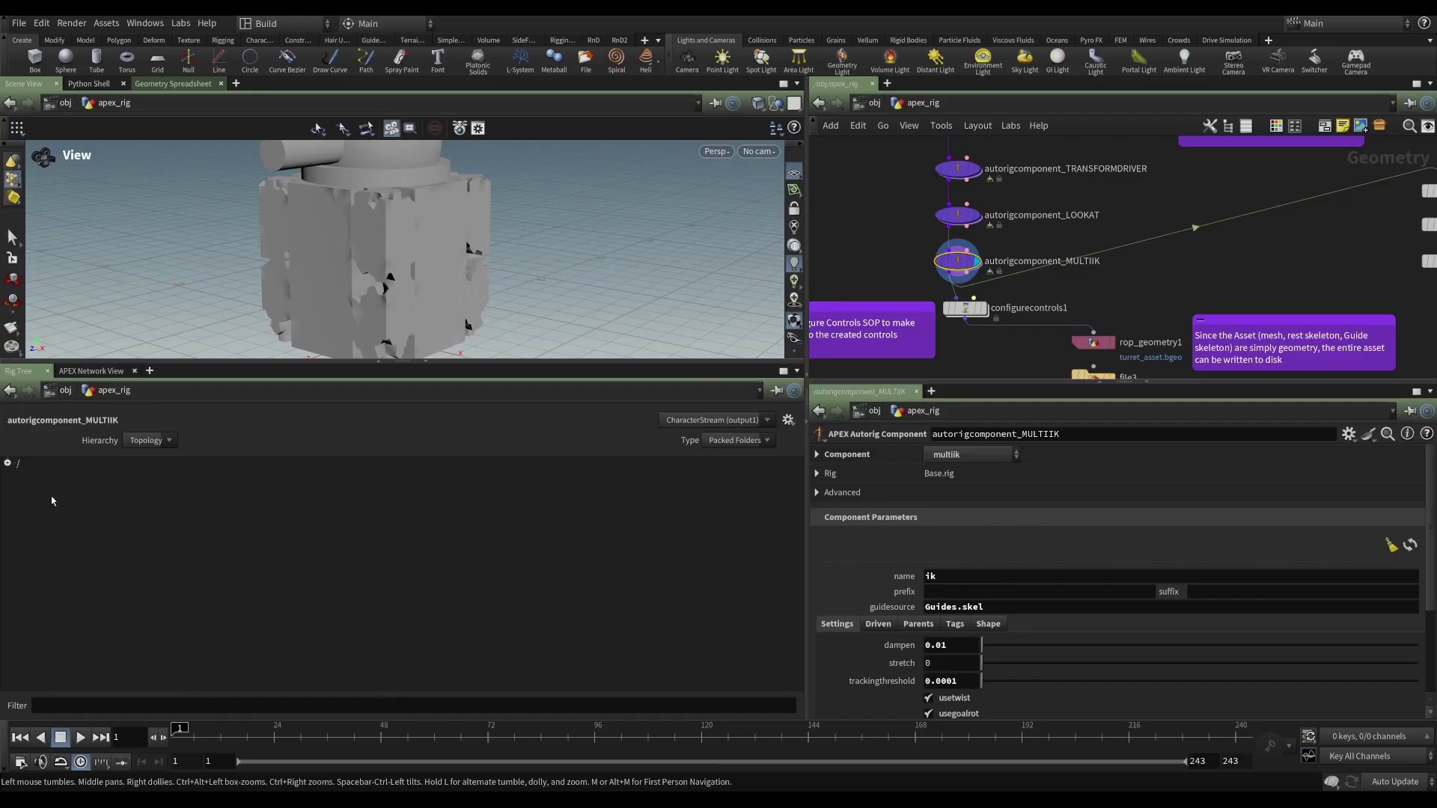
{"action": "left_click", "coordinate": [8, 462]}
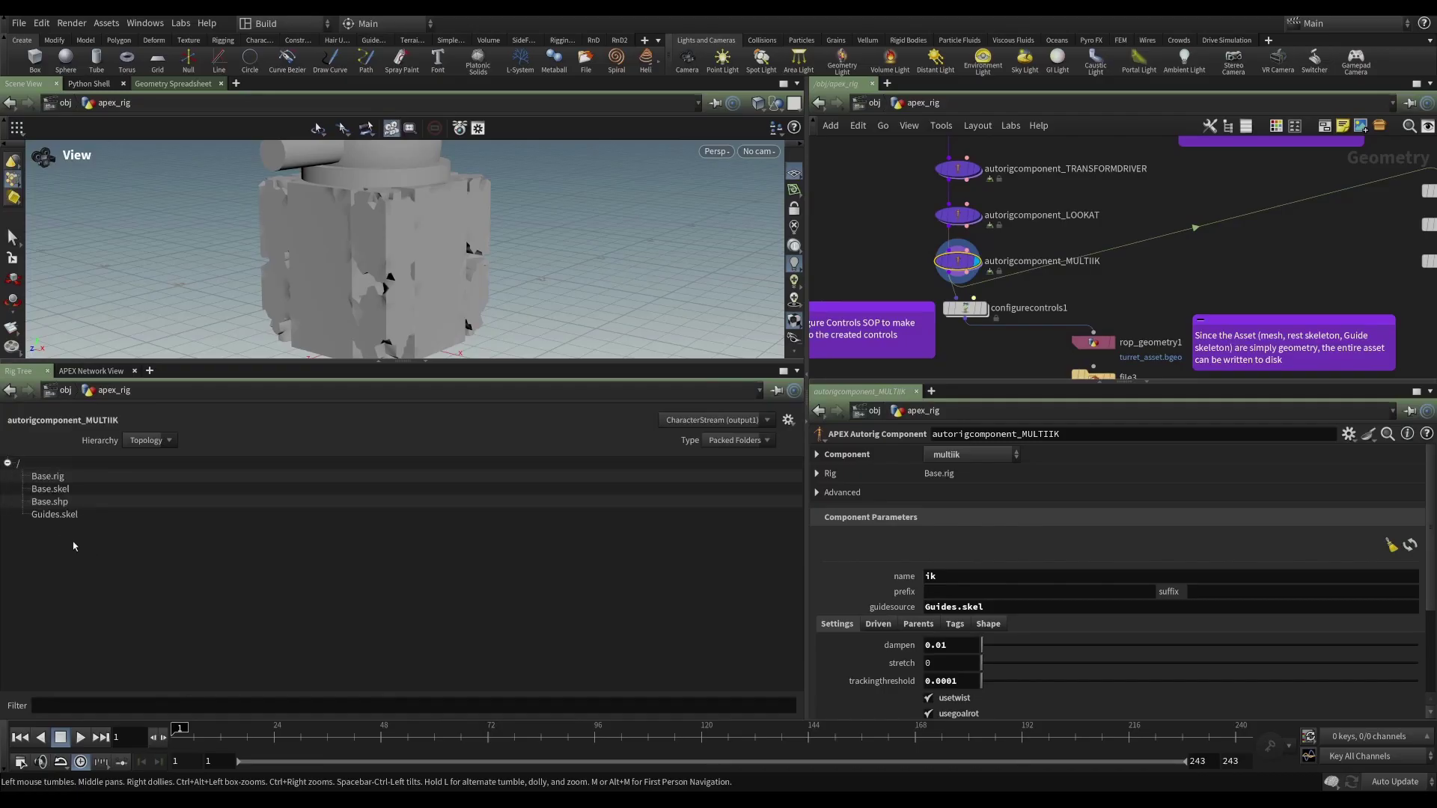
{"action": "left_click", "coordinate": [48, 477]}
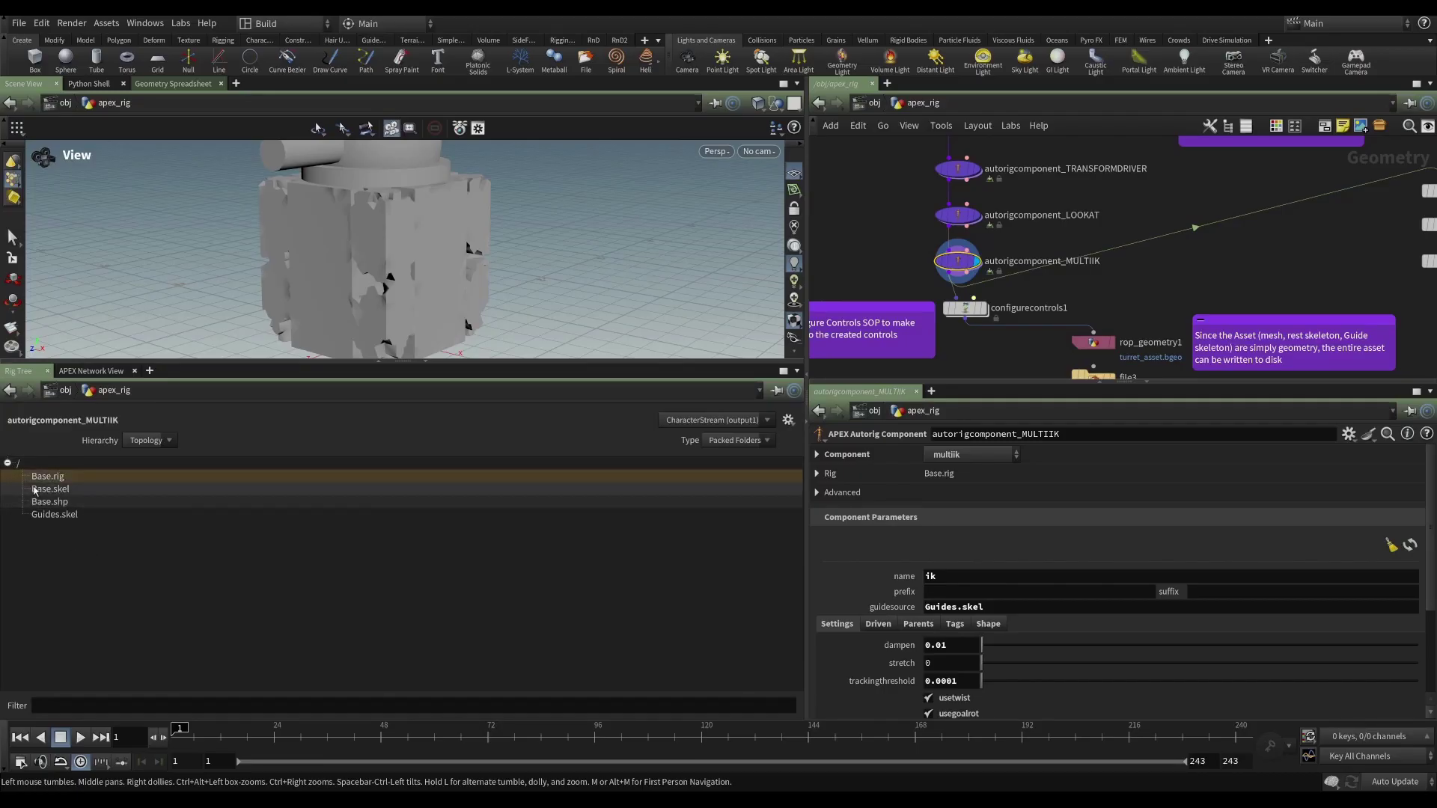
{"action": "left_click", "coordinate": [52, 489]}
{"action": "left_click", "coordinate": [61, 501]}
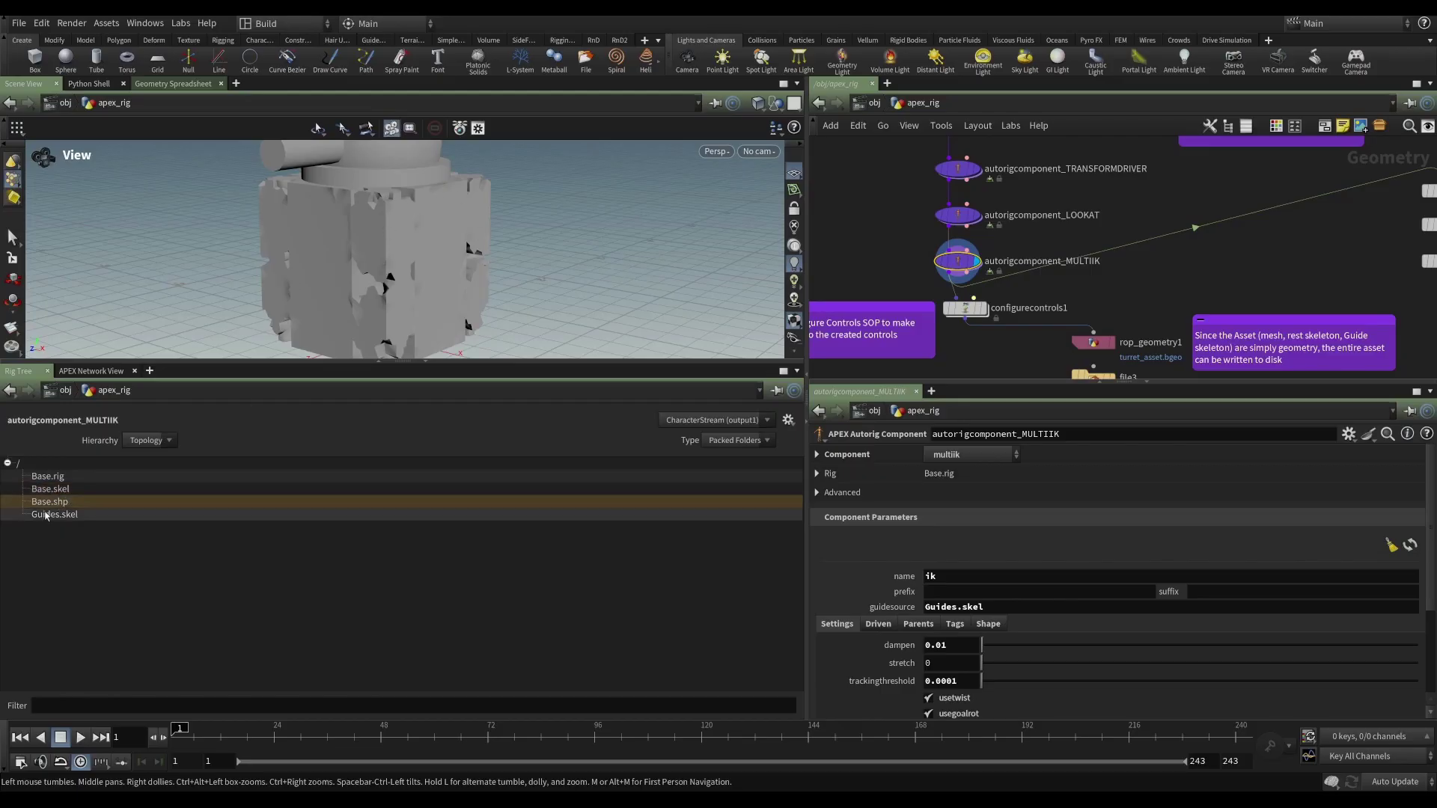
{"action": "left_click", "coordinate": [48, 515]}
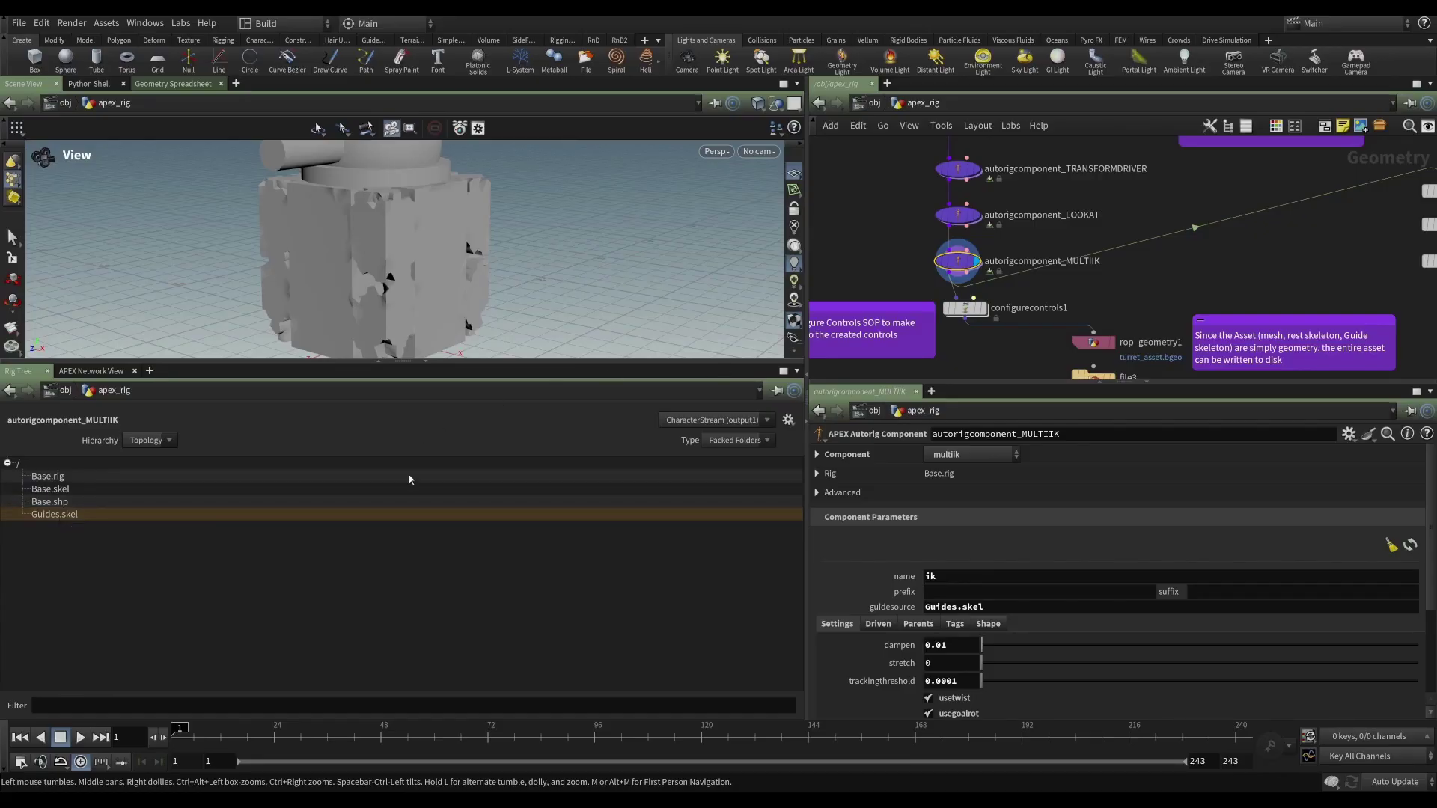
{"action": "left_click", "coordinate": [91, 371]}
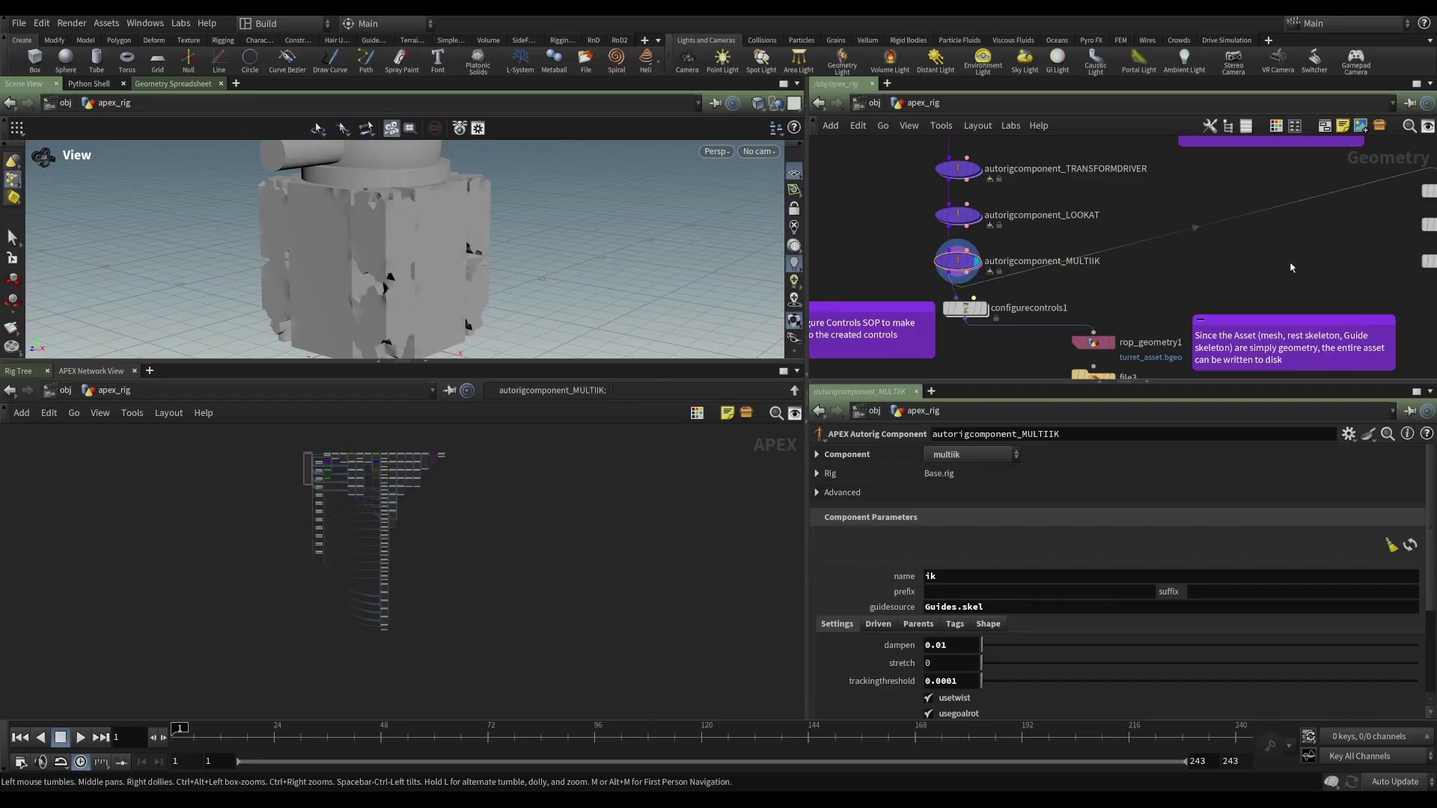
Change unpackfolder2's Extract Pattern from /*.rig to /*
{"action": "middle_click_drag", "start_coordinate": [1201, 265], "coordinate": [905, 287]}
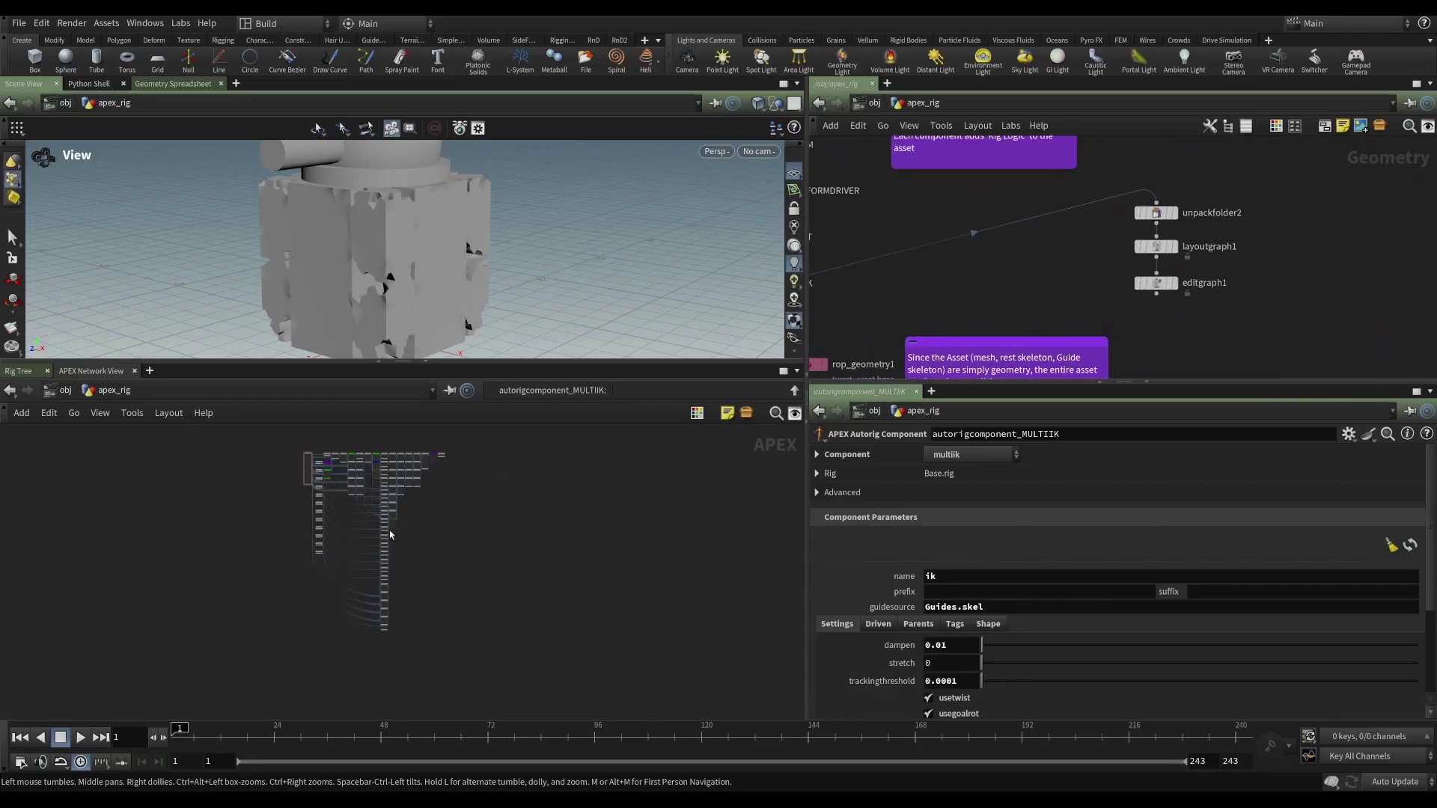
{"action": "left_click", "coordinate": [1156, 214]}
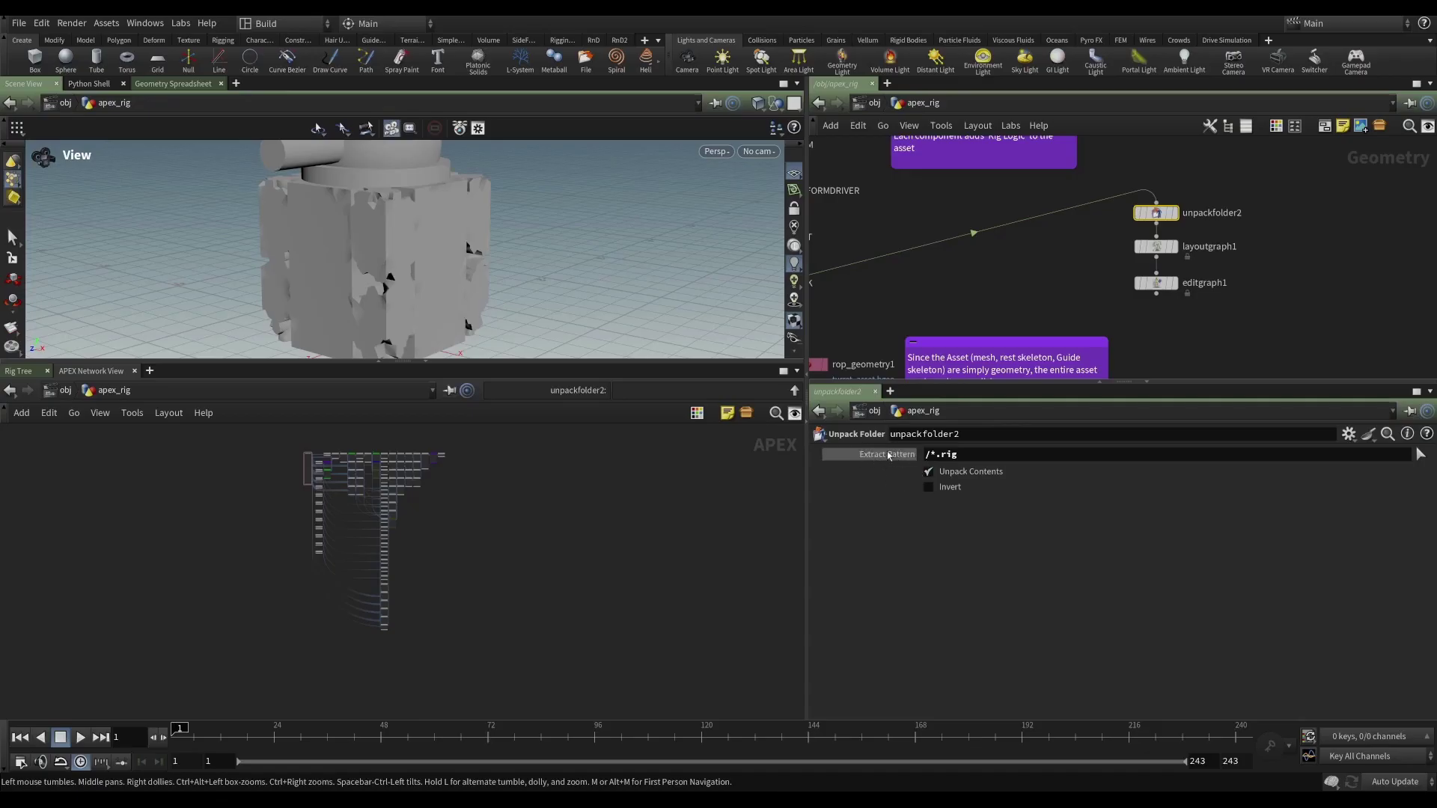
{"action": "left_click", "coordinate": [965, 455]}
{"action": "key", "text": "BackSpace"}
{"action": "key", "text": "BackSpace"}
{"action": "key", "text": "BackSpace"}
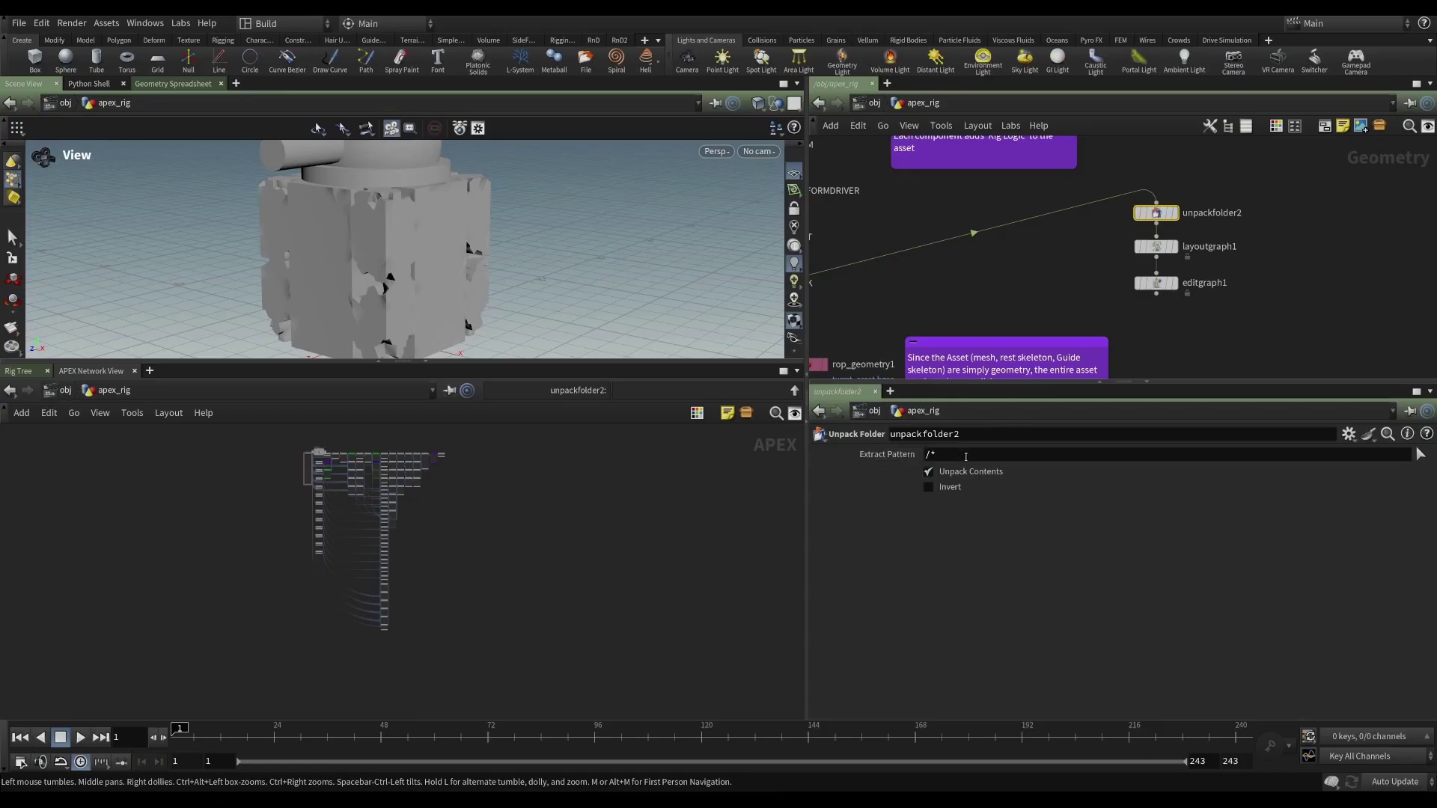
{"action": "scroll", "coordinate": [344, 481], "scroll_direction": "up", "scroll_amount": 6}
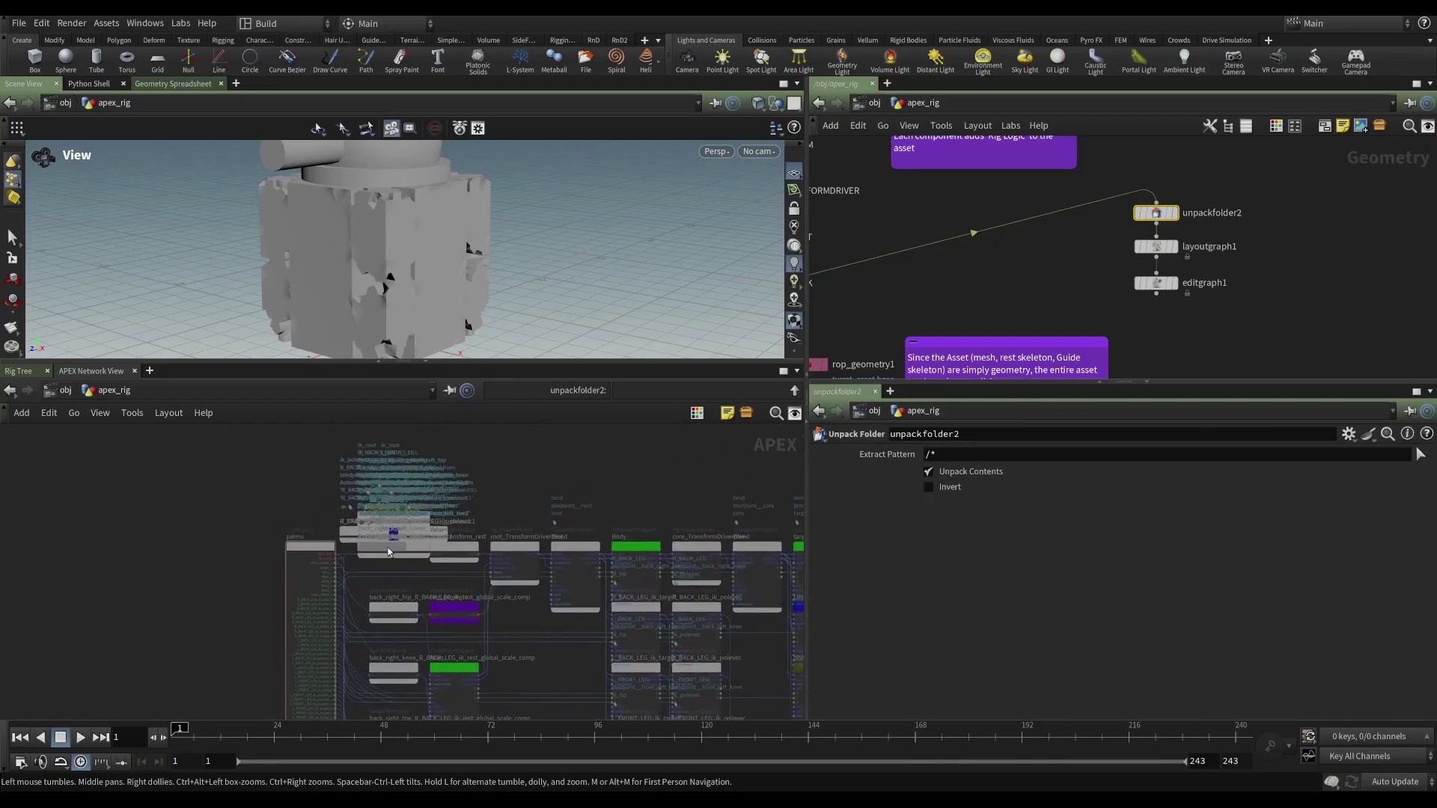
Pull R_FRONT_LEG_ik_polevec1, R_BACK_LEG_ik_polevec1, back_right_knee2 and R_FRONT_LEG_ik_root1 out of the stack
{"action": "left_click_drag", "start_coordinate": [378, 536], "coordinate": [221, 506]}
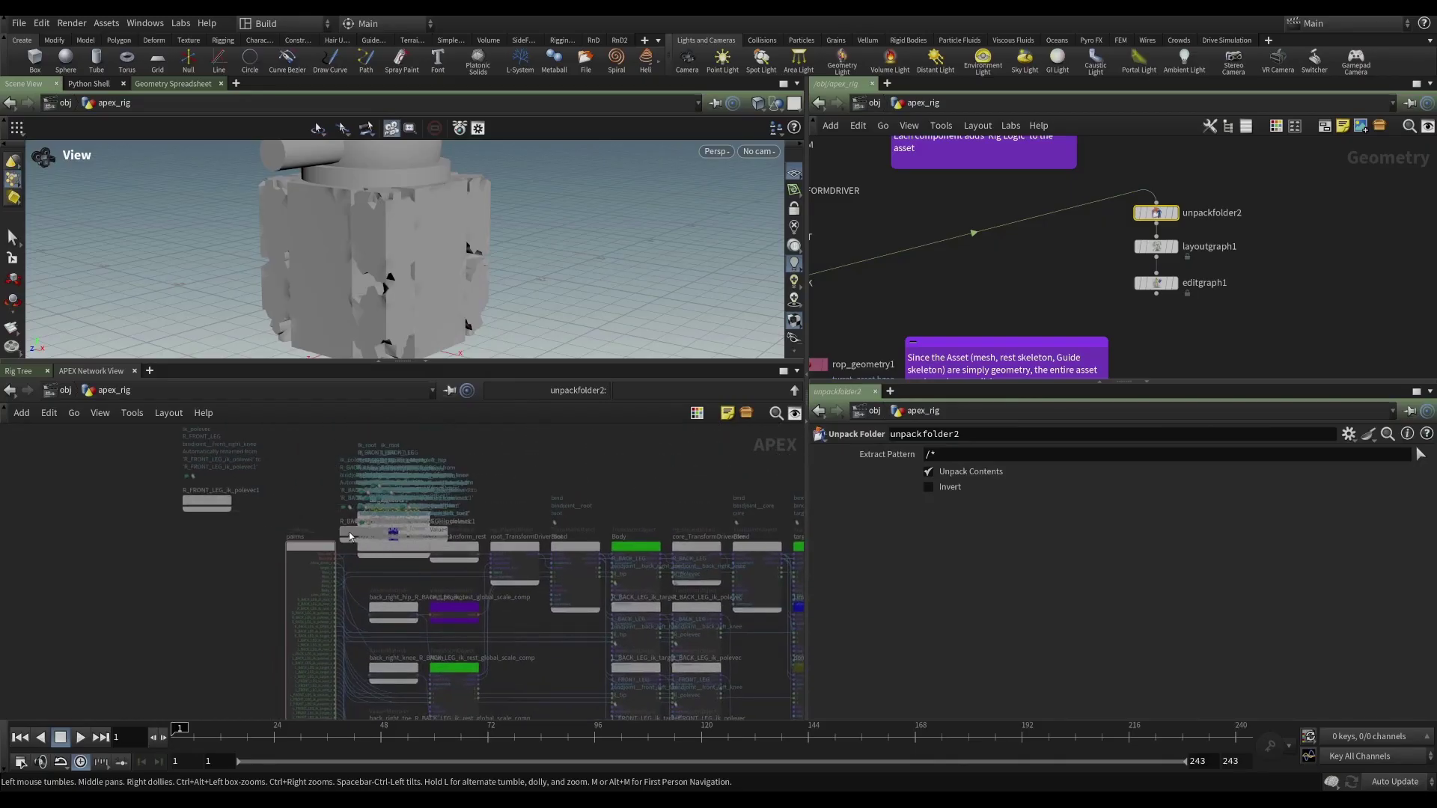
{"action": "left_click_drag", "start_coordinate": [352, 536], "coordinate": [170, 566]}
{"action": "left_click_drag", "start_coordinate": [365, 534], "coordinate": [300, 488]}
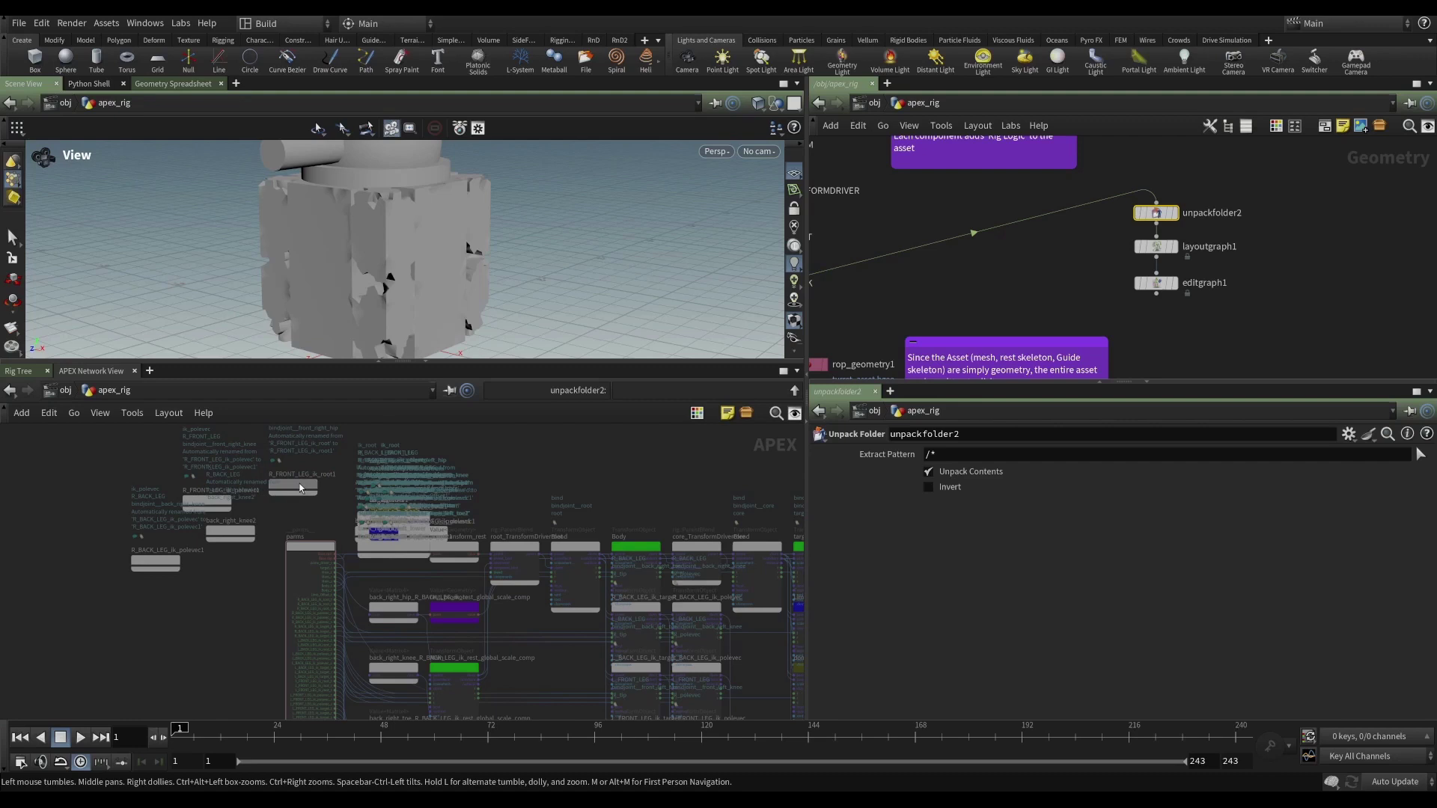
{"action": "scroll", "coordinate": [599, 483], "scroll_direction": "down", "scroll_amount": 3}
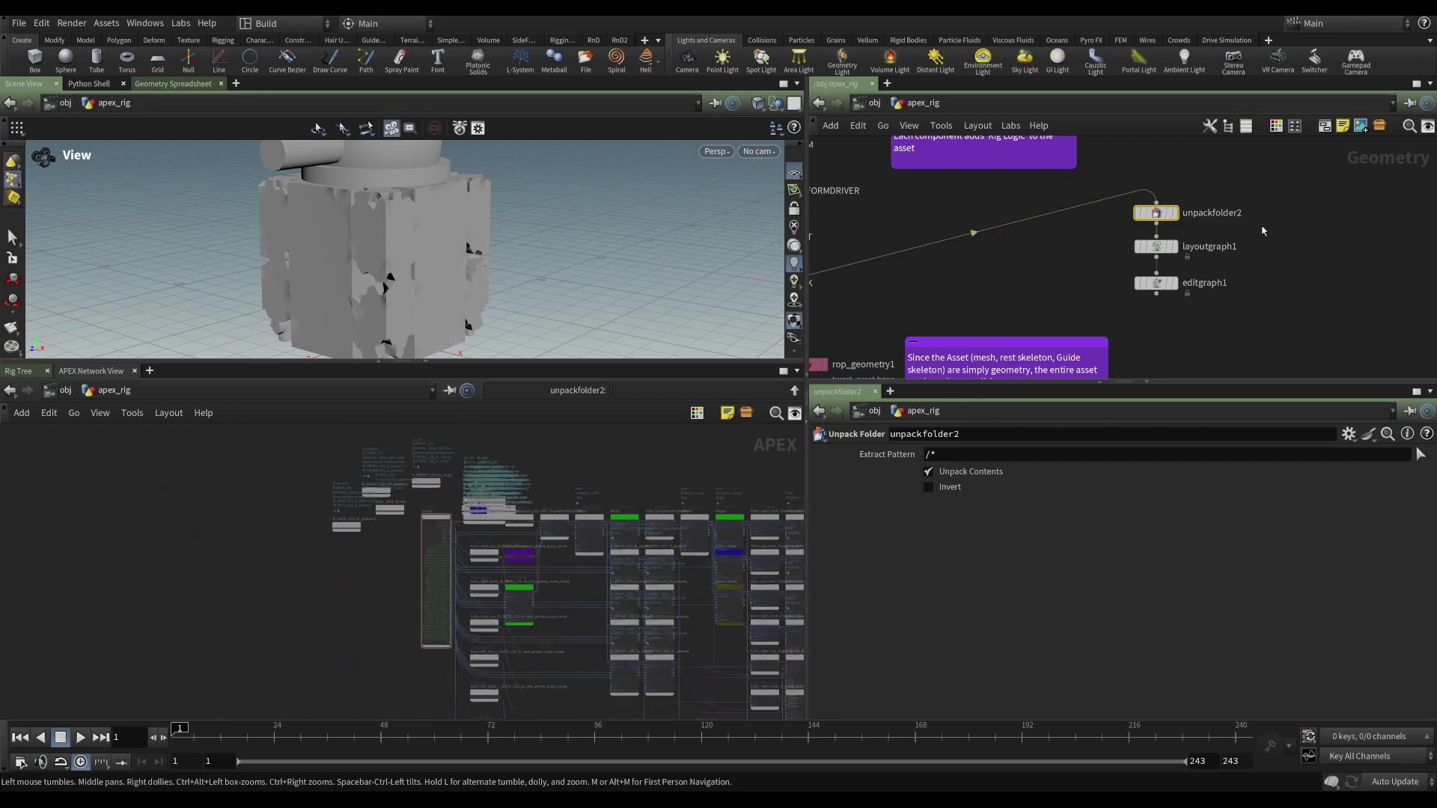
Display layoutgraph1 and reset its Scale to 1 and Offset Group to *
{"action": "left_click", "coordinate": [1175, 247]}
{"action": "left_click", "coordinate": [1159, 247]}
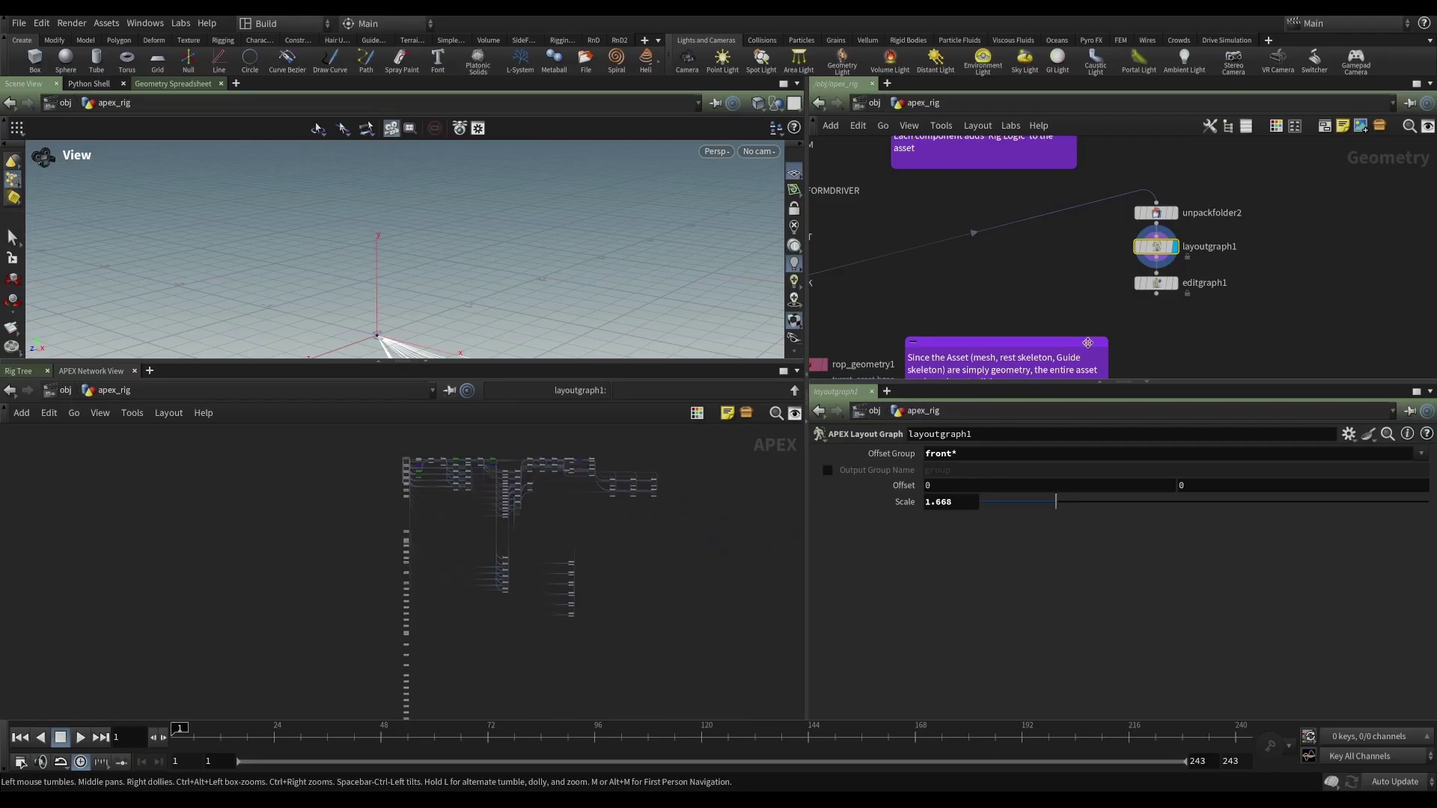
{"action": "middle_click", "coordinate": [962, 502], "text": "ctrl"}
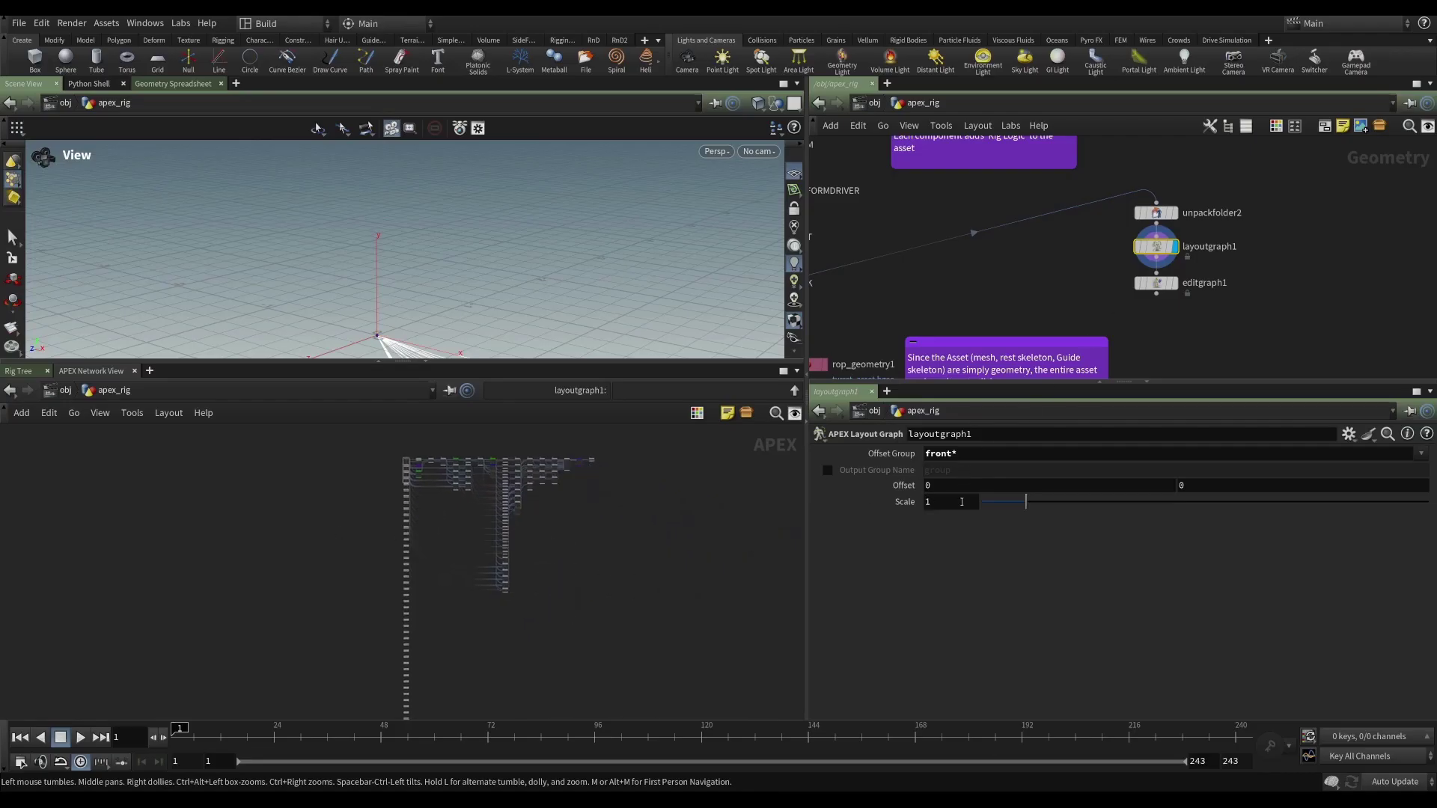
{"action": "middle_click", "coordinate": [965, 458], "text": "ctrl"}
Inspect the laid-out APEX graph by selecting runs of nodes down its column
{"action": "scroll", "coordinate": [561, 573], "scroll_direction": "down", "scroll_amount": 3}
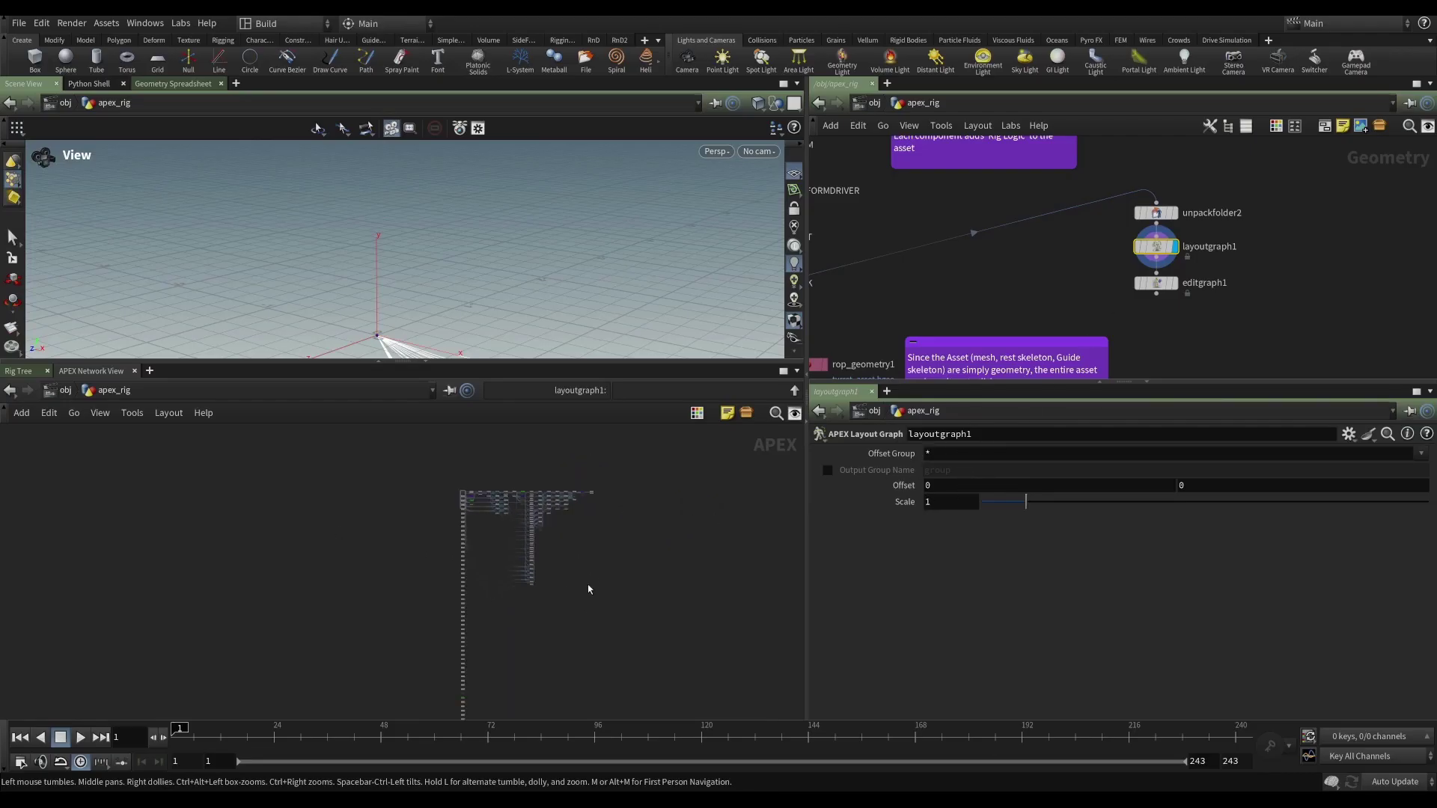
{"action": "left_click_drag", "start_coordinate": [472, 472], "coordinate": [583, 587]}
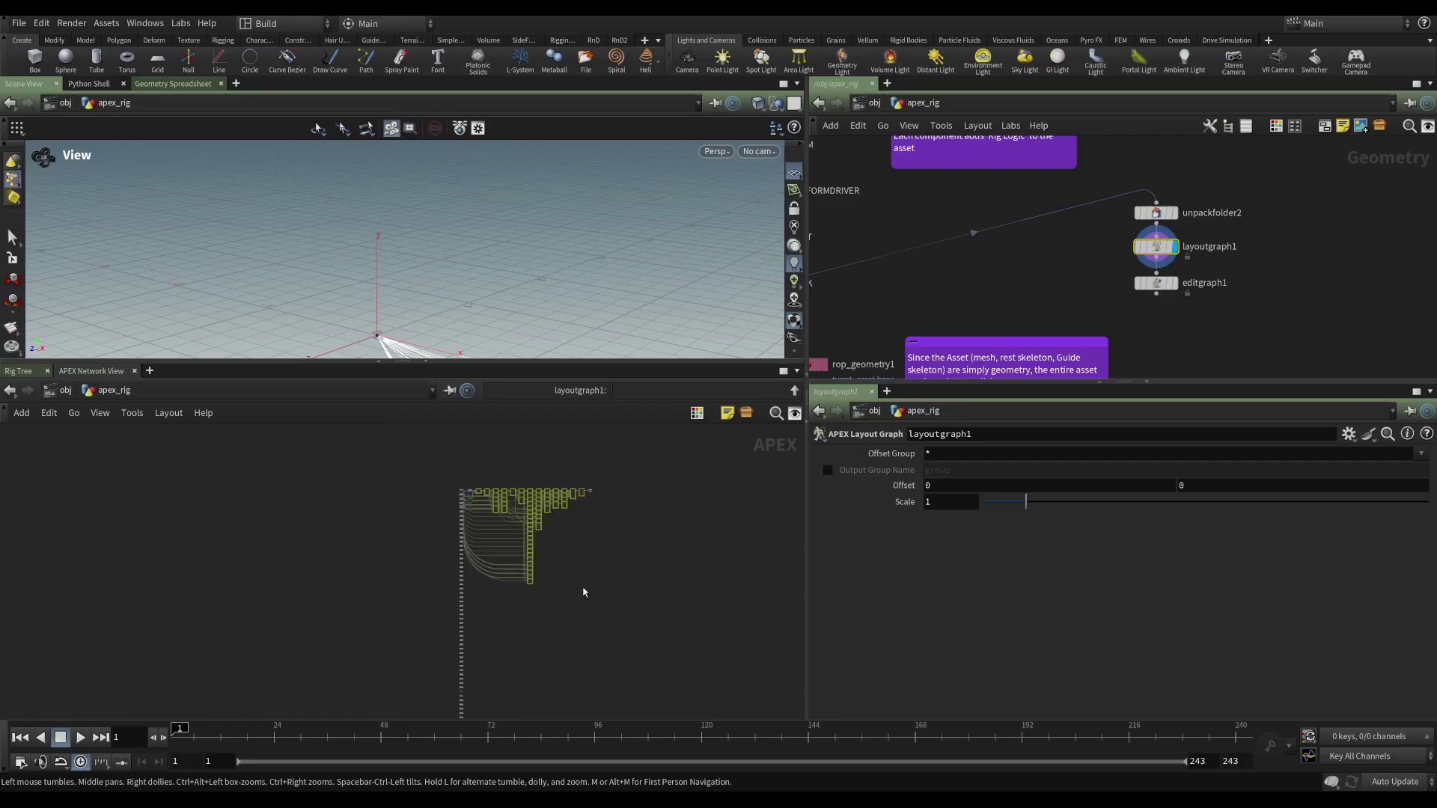
{"action": "left_click", "coordinate": [580, 591]}
{"action": "middle_click_drag", "start_coordinate": [579, 649], "coordinate": [576, 518]}
{"action": "left_click_drag", "start_coordinate": [551, 636], "coordinate": [439, 468]}
{"action": "left_click", "coordinate": [530, 514]}
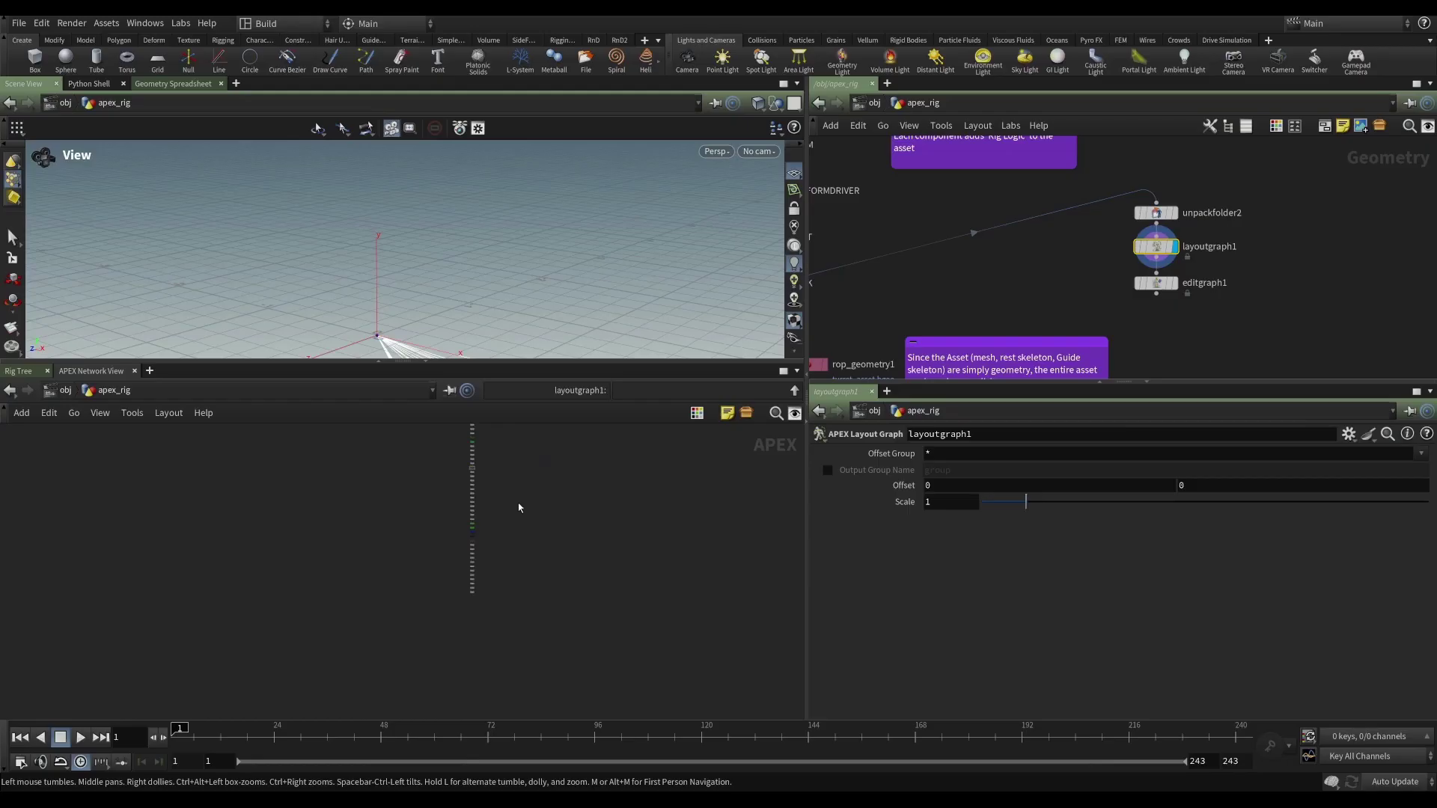
{"action": "middle_click_drag", "start_coordinate": [509, 485], "coordinate": [526, 614]}
{"action": "left_click_drag", "start_coordinate": [528, 613], "coordinate": [431, 523]}
{"action": "left_click", "coordinate": [529, 590]}
{"action": "scroll", "coordinate": [514, 588], "scroll_direction": "up", "scroll_amount": 5}
{"action": "scroll", "coordinate": [456, 570], "scroll_direction": "up", "scroll_amount": 3}
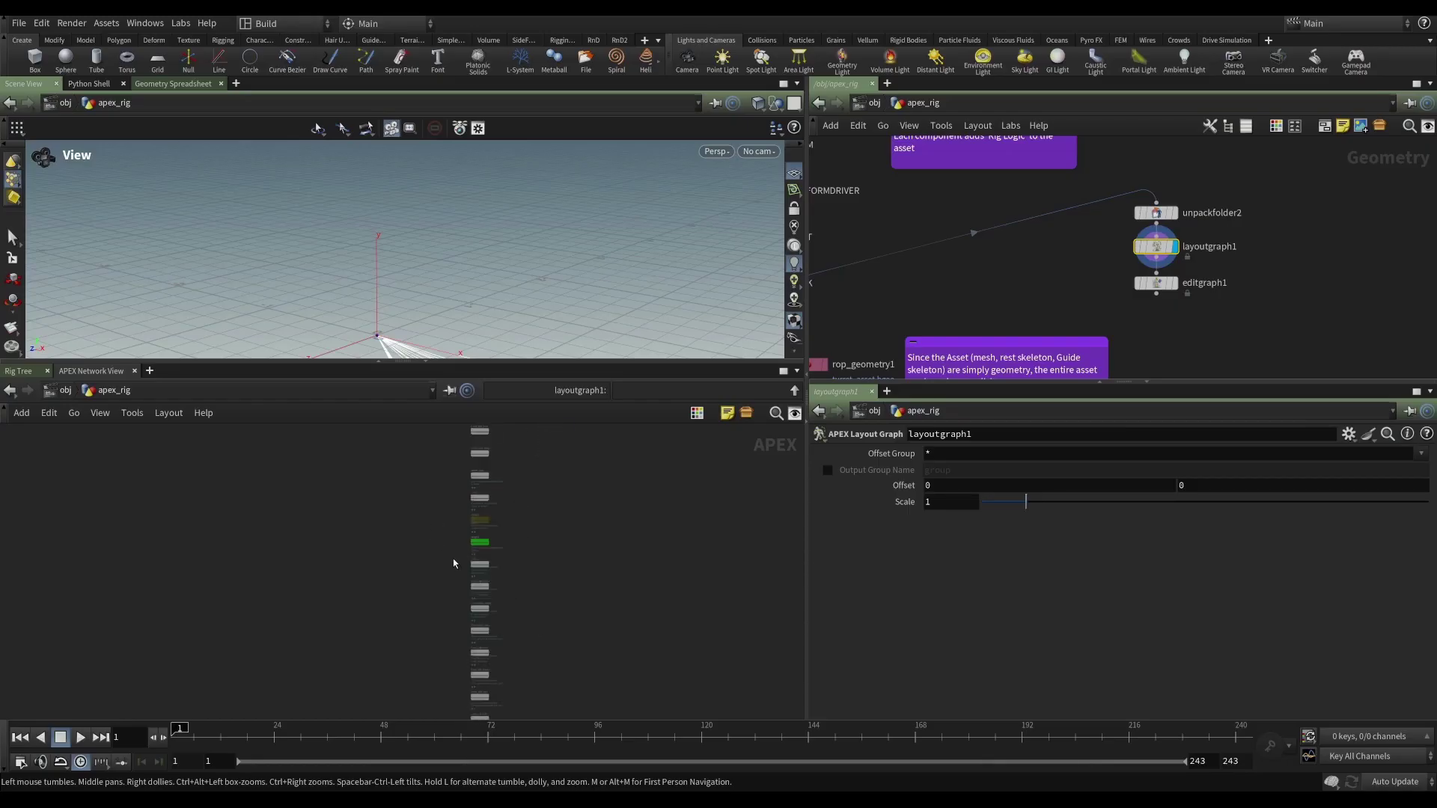
Check the Rig Tree hierarchy for layoutgraph1 and unpackfolder2
{"action": "left_click", "coordinate": [20, 372]}
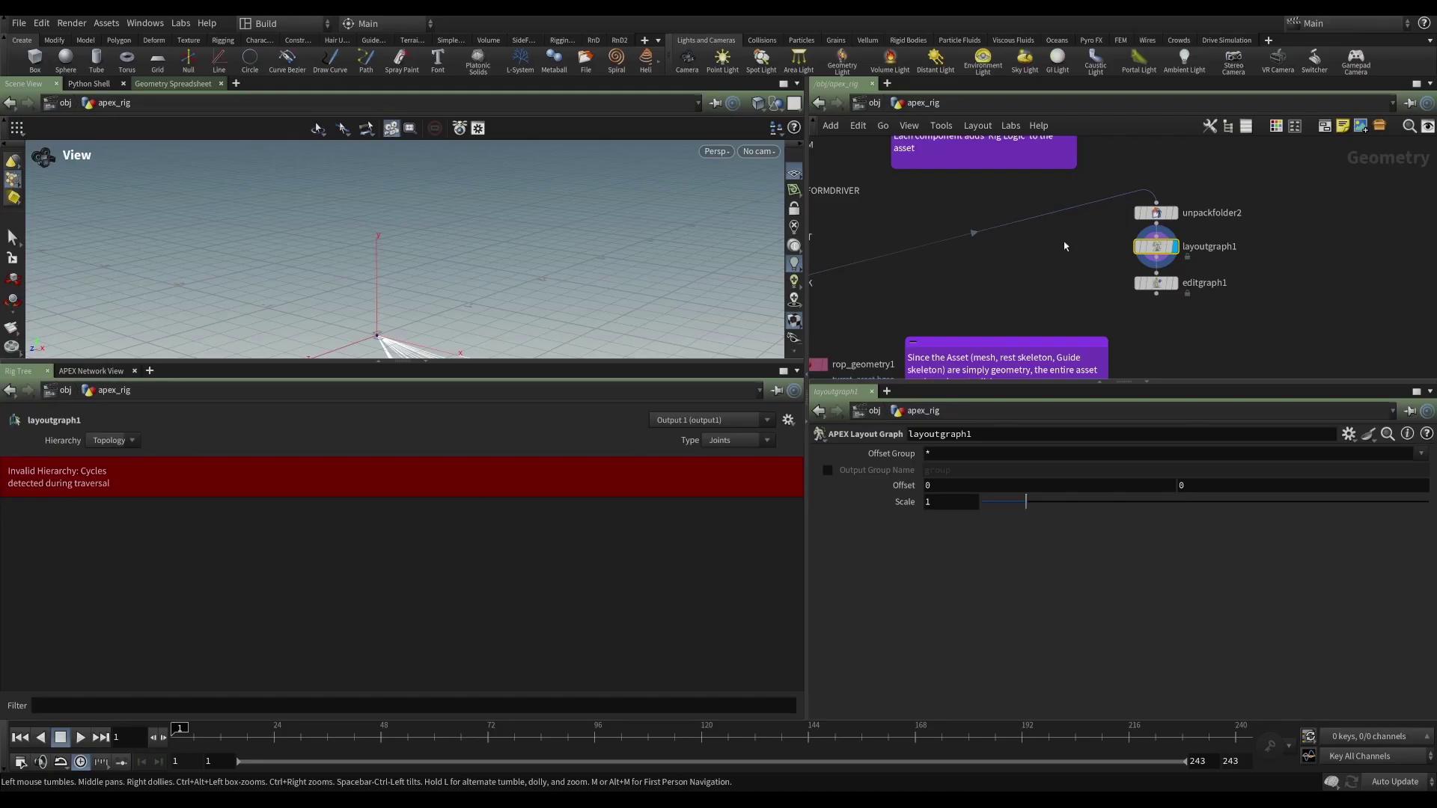
{"action": "left_click", "coordinate": [1156, 213]}
{"action": "middle_click_drag", "start_coordinate": [993, 272], "coordinate": [1115, 246]}
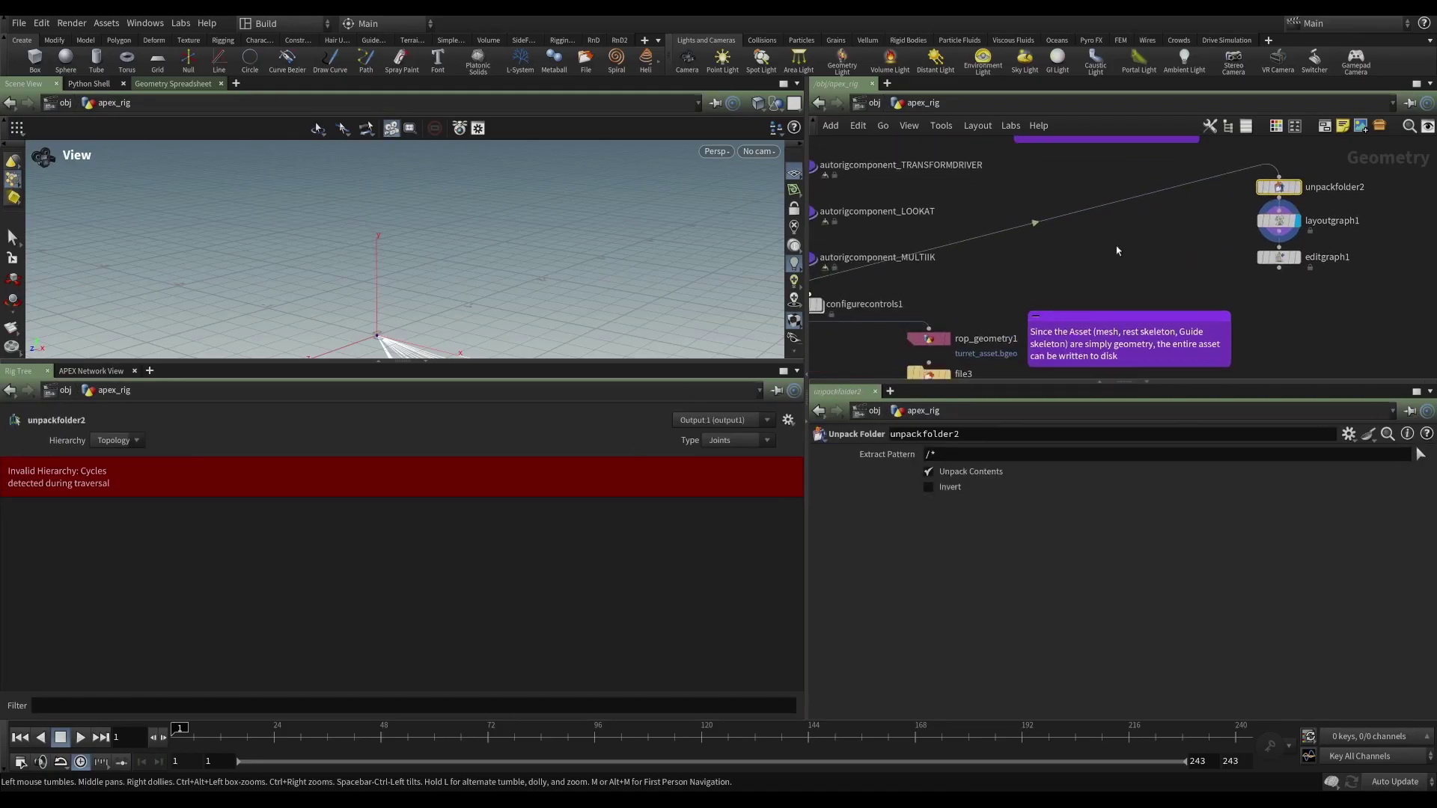
{"action": "middle_click_drag", "start_coordinate": [878, 298], "coordinate": [958, 297]}
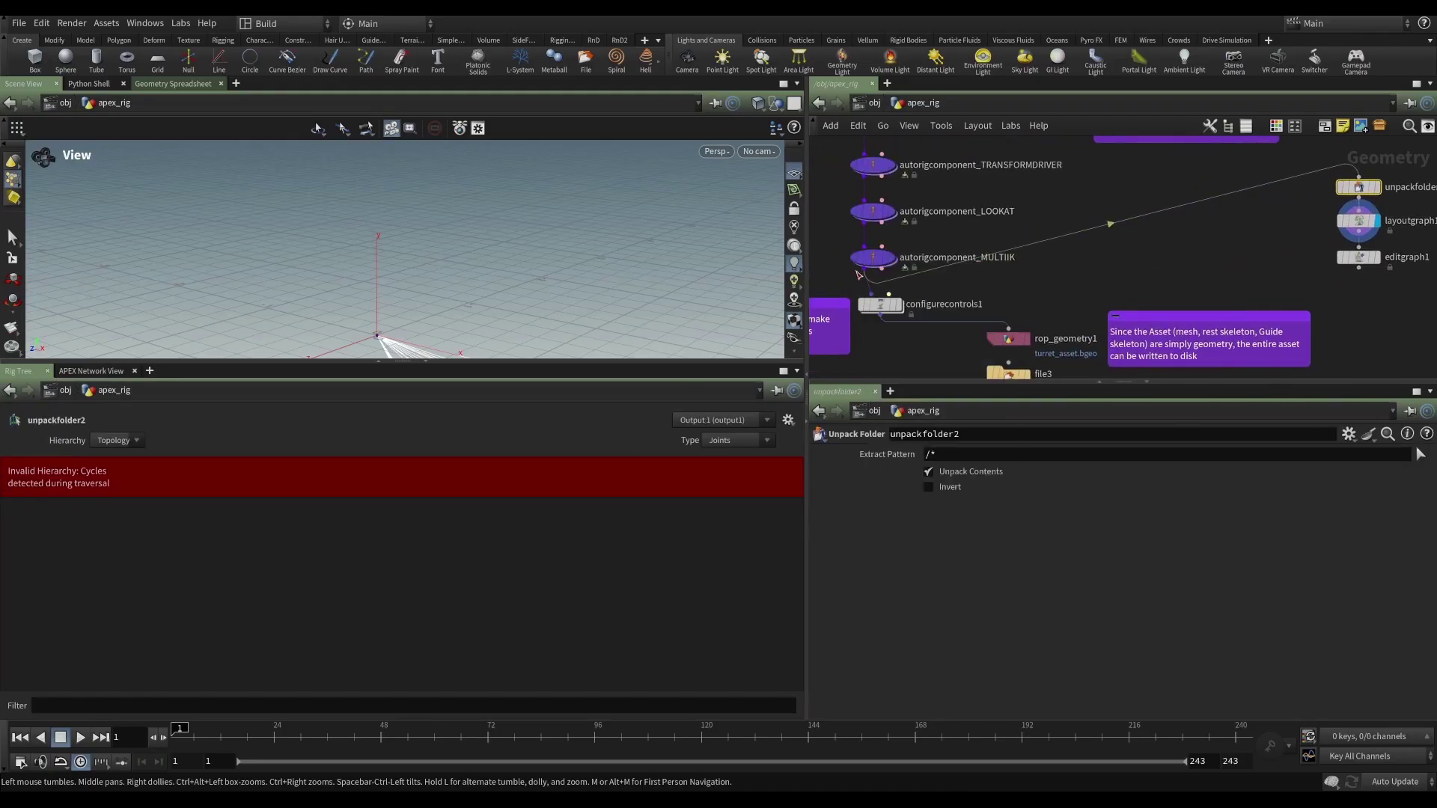
Expand autorigcomponent_MULTIIK's root in Rig Tree, then display unpackfolder2 with its skeleton lines
{"action": "left_click", "coordinate": [874, 259]}
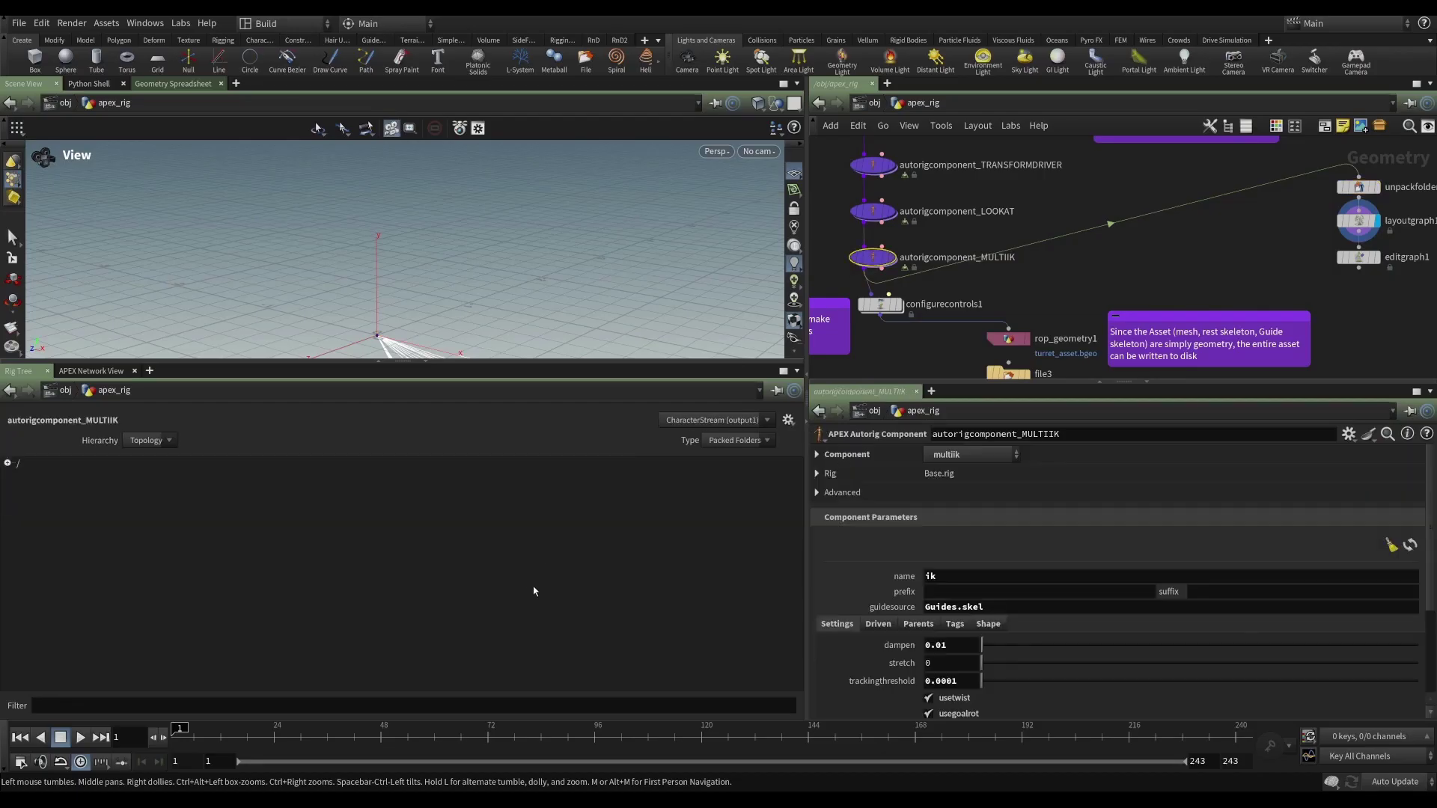
{"action": "left_click", "coordinate": [8, 463]}
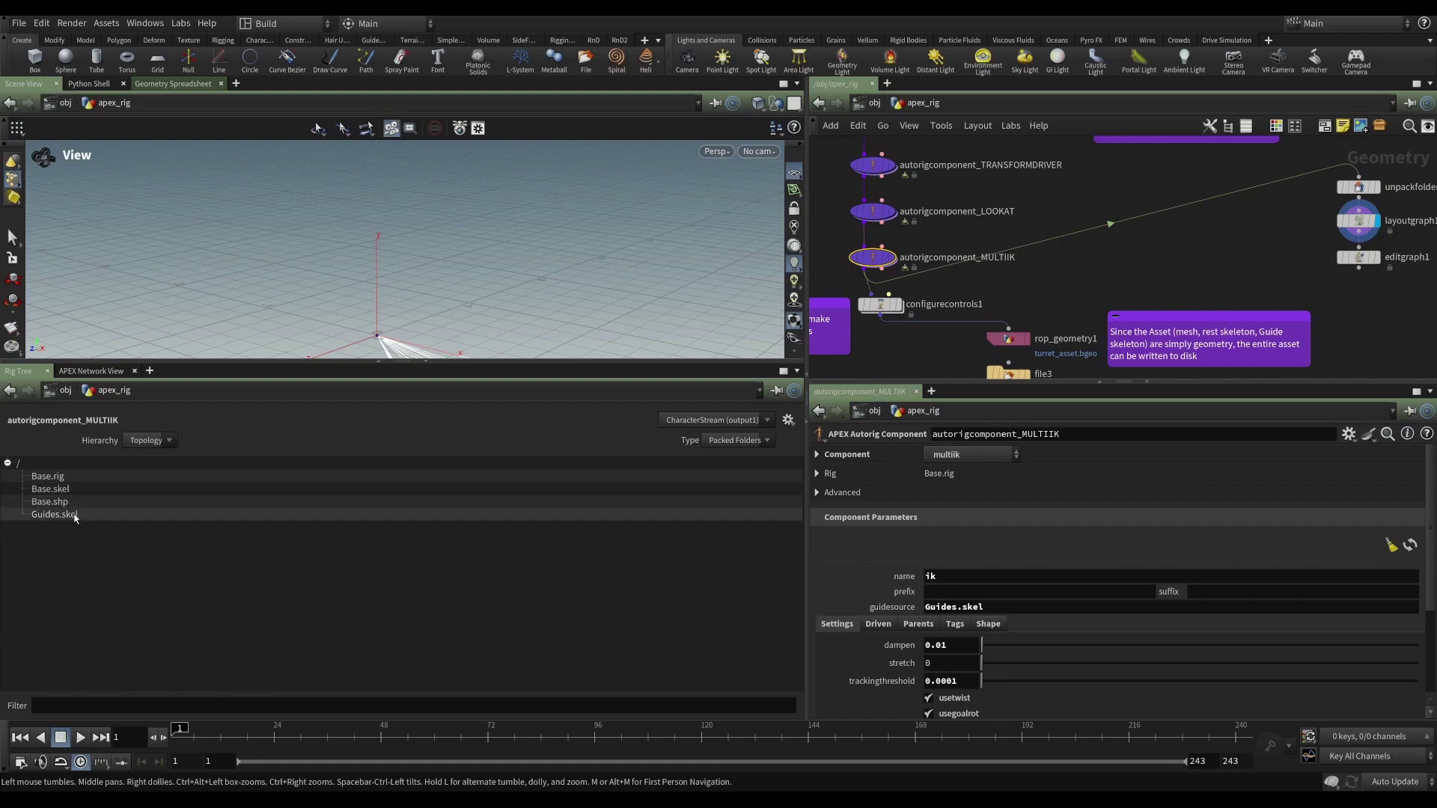
{"action": "middle_click_drag", "start_coordinate": [1198, 281], "coordinate": [1037, 320]}
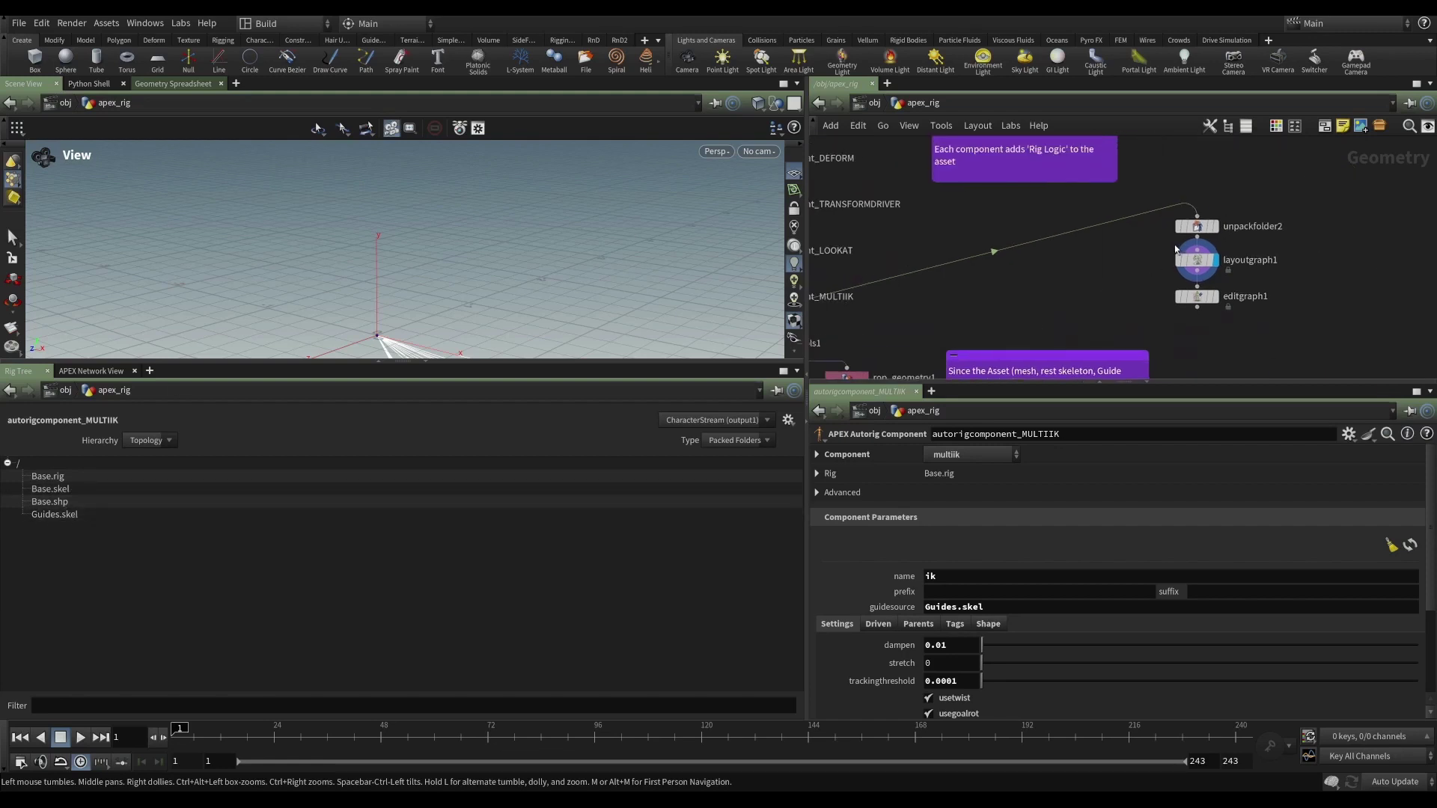
{"action": "left_click", "coordinate": [1215, 228]}
Return to the APEX graph and inspect layoutgraph1's node column
{"action": "left_click", "coordinate": [1198, 229]}
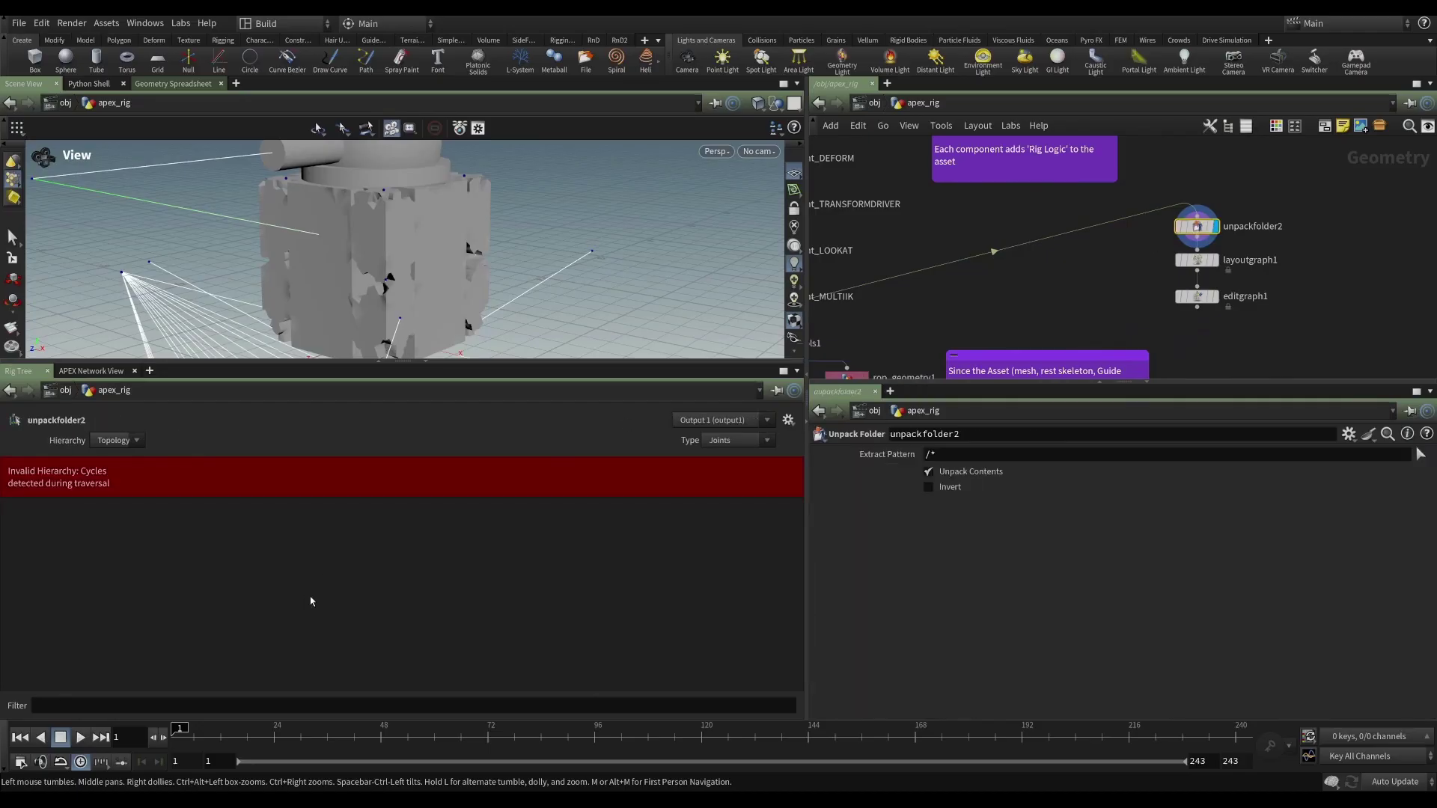
{"action": "left_click", "coordinate": [83, 372]}
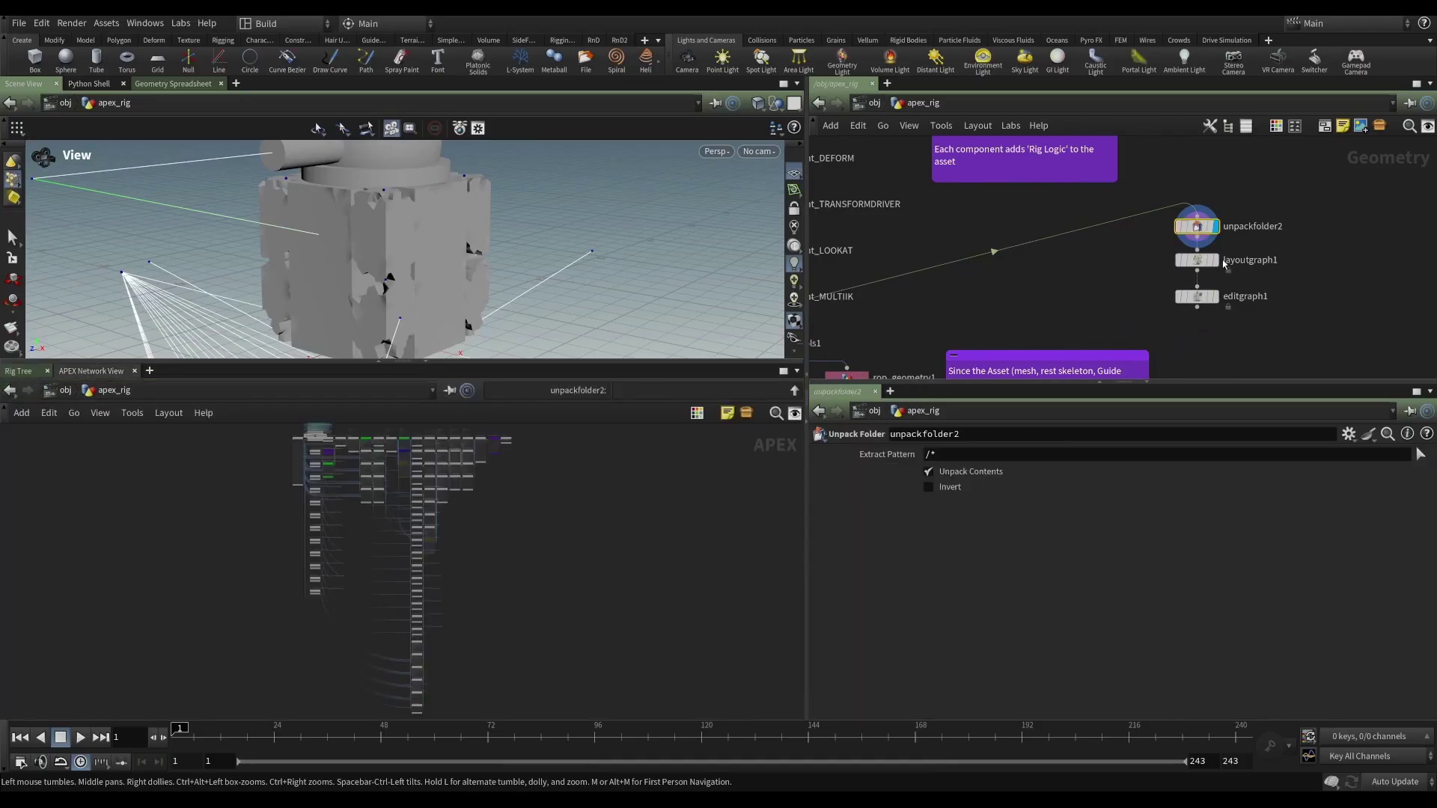
{"action": "left_click", "coordinate": [1197, 262]}
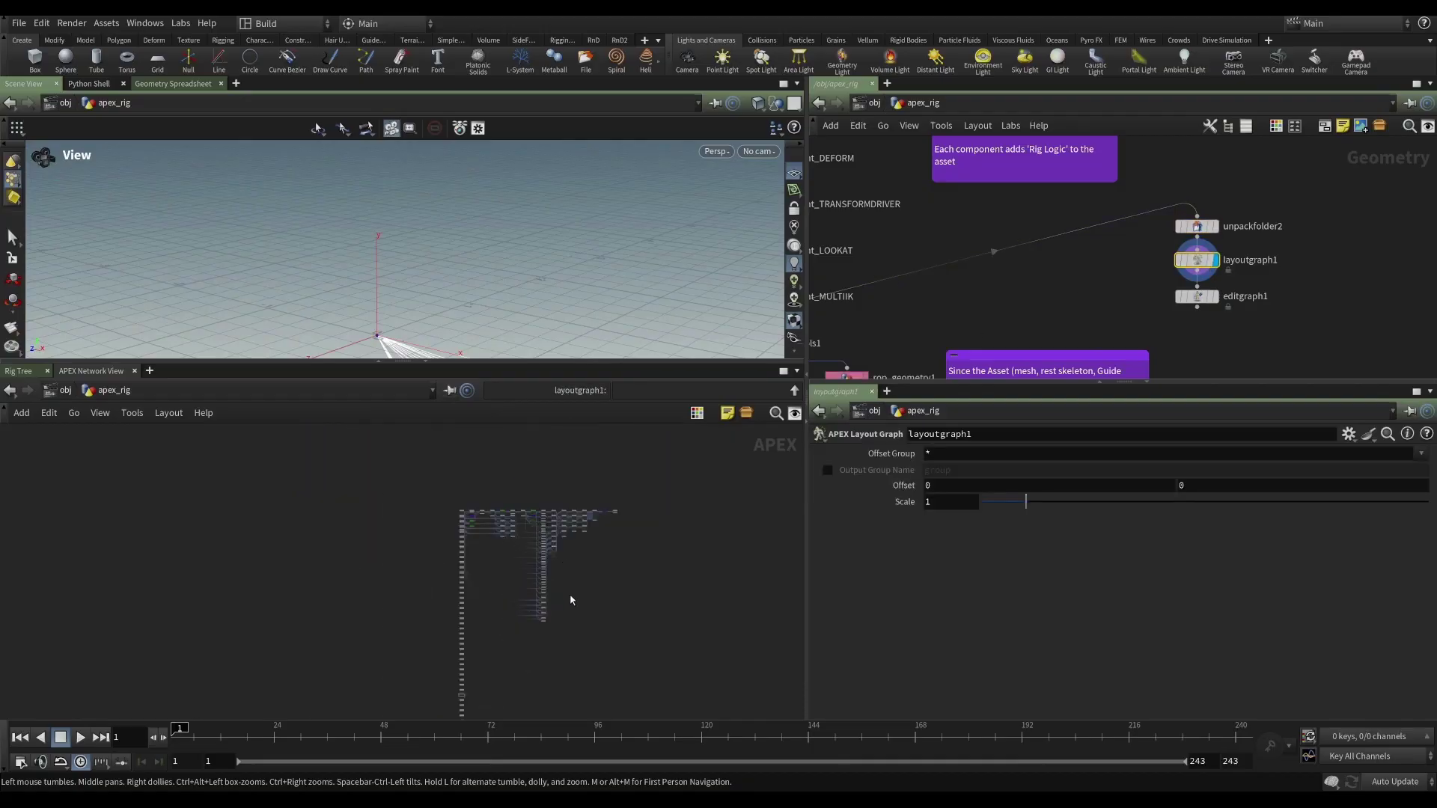
{"action": "left_click_drag", "start_coordinate": [489, 670], "coordinate": [440, 468]}
{"action": "left_click", "coordinate": [504, 555]}
Select unpackfolder2 to show its /* Extract Pattern and compact unpacked graph
{"action": "middle_click_drag", "start_coordinate": [503, 545], "coordinate": [494, 640]}
{"action": "scroll", "coordinate": [487, 601], "scroll_direction": "up", "scroll_amount": 4}
{"action": "scroll", "coordinate": [488, 604], "scroll_direction": "down", "scroll_amount": 3}
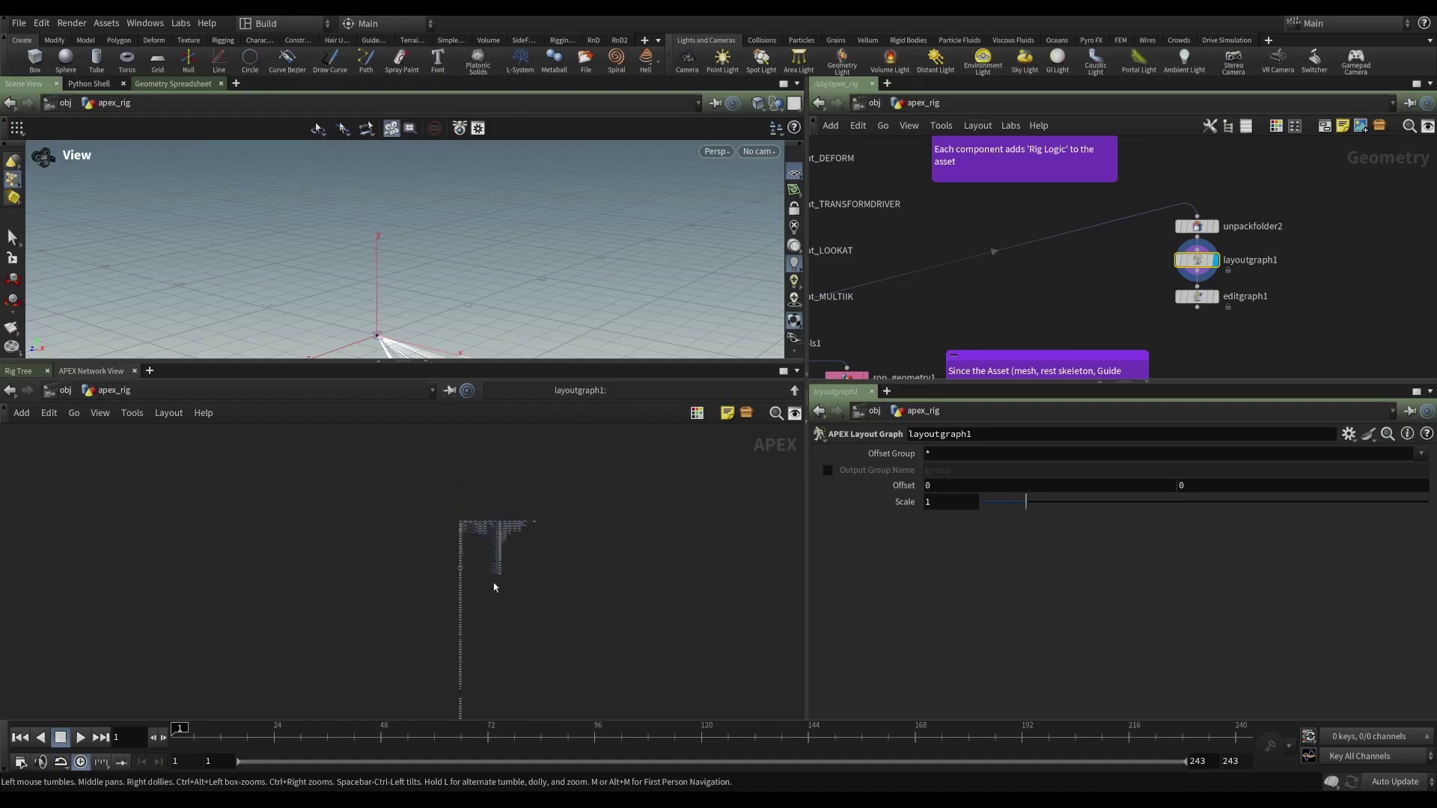
{"action": "middle_click_drag", "start_coordinate": [503, 645], "coordinate": [491, 618]}
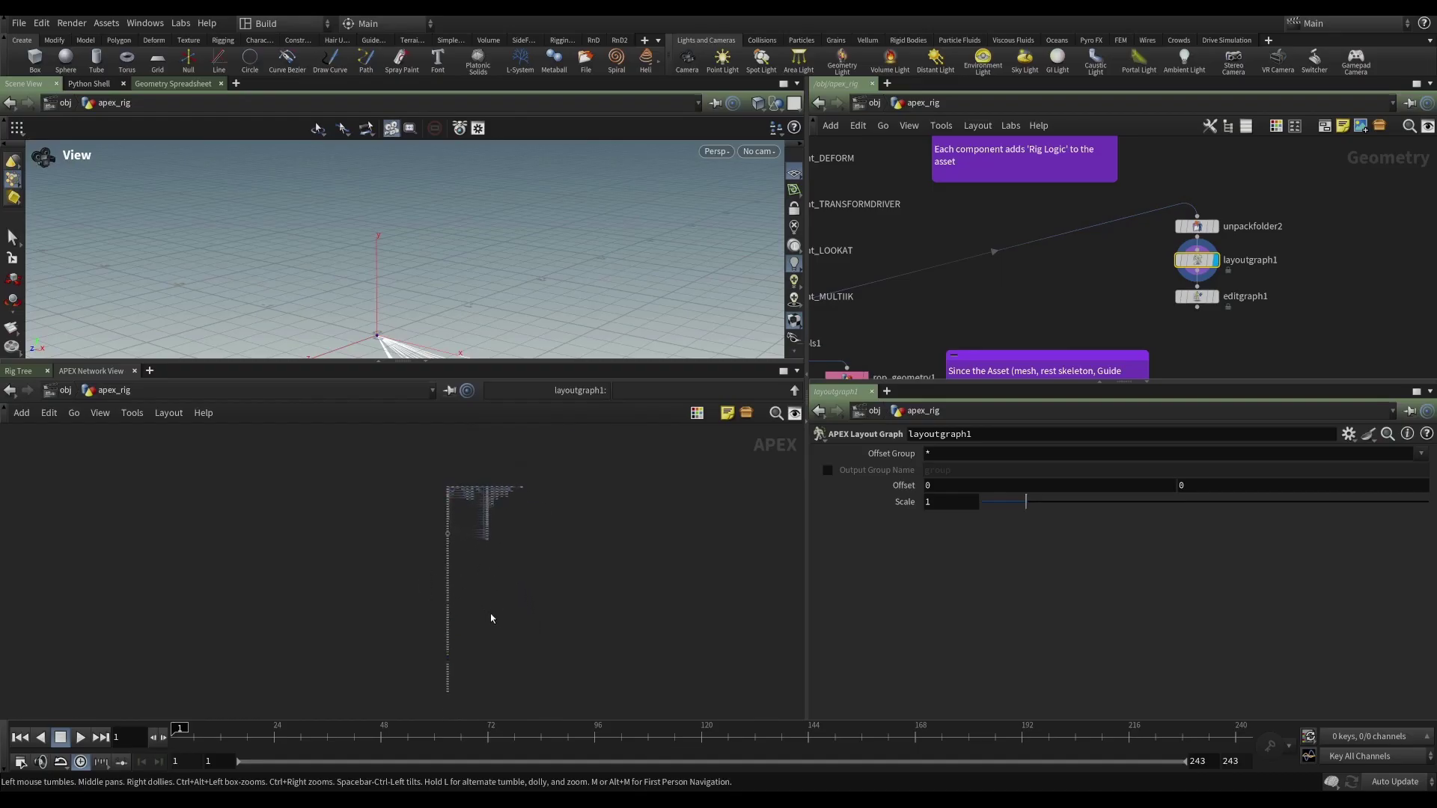
{"action": "left_click", "coordinate": [1197, 227]}
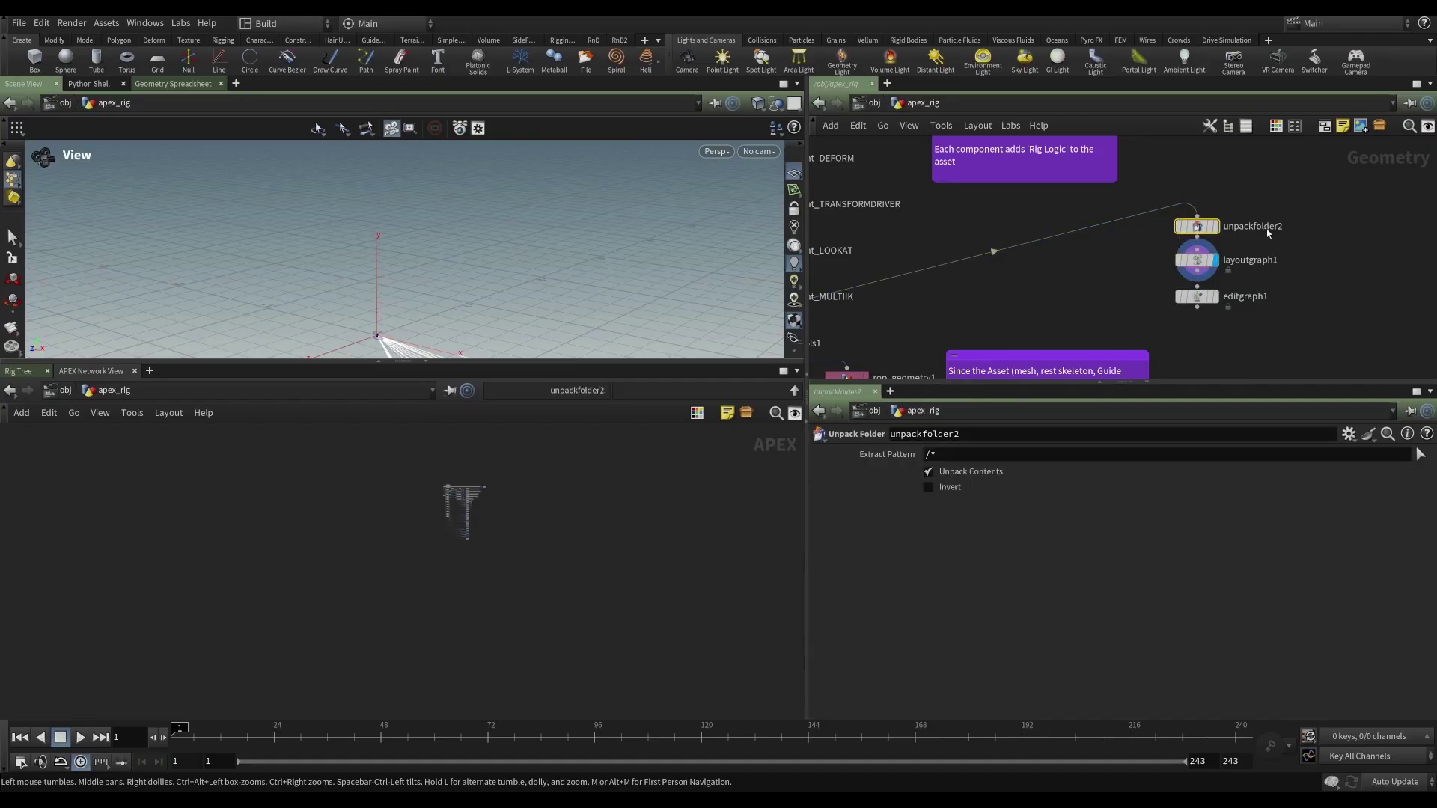
{"action": "middle_click_drag", "start_coordinate": [1064, 302], "coordinate": [1186, 282]}
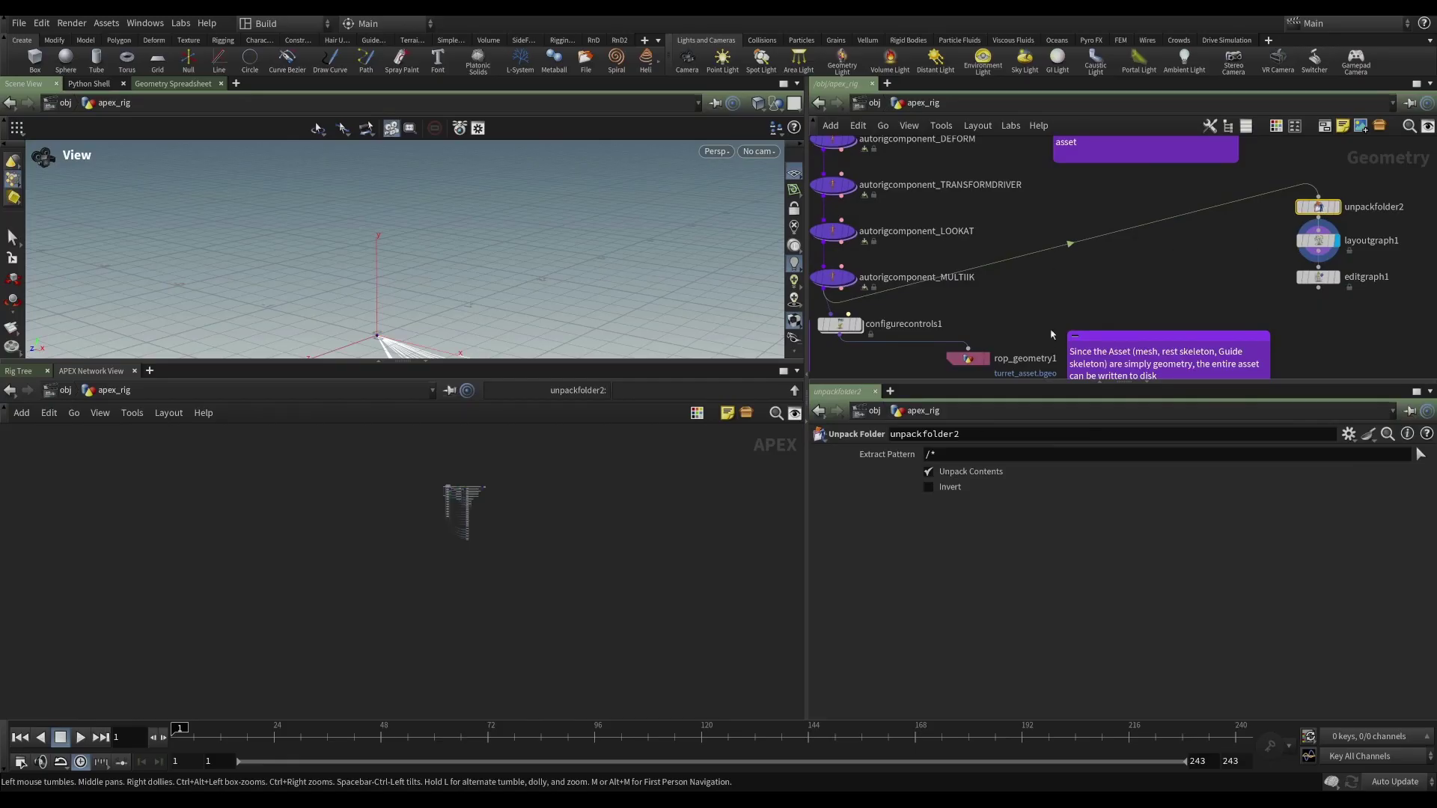
Set unpackfolder2's Extract Pattern to /*.rig
{"action": "left_click", "coordinate": [982, 455]}
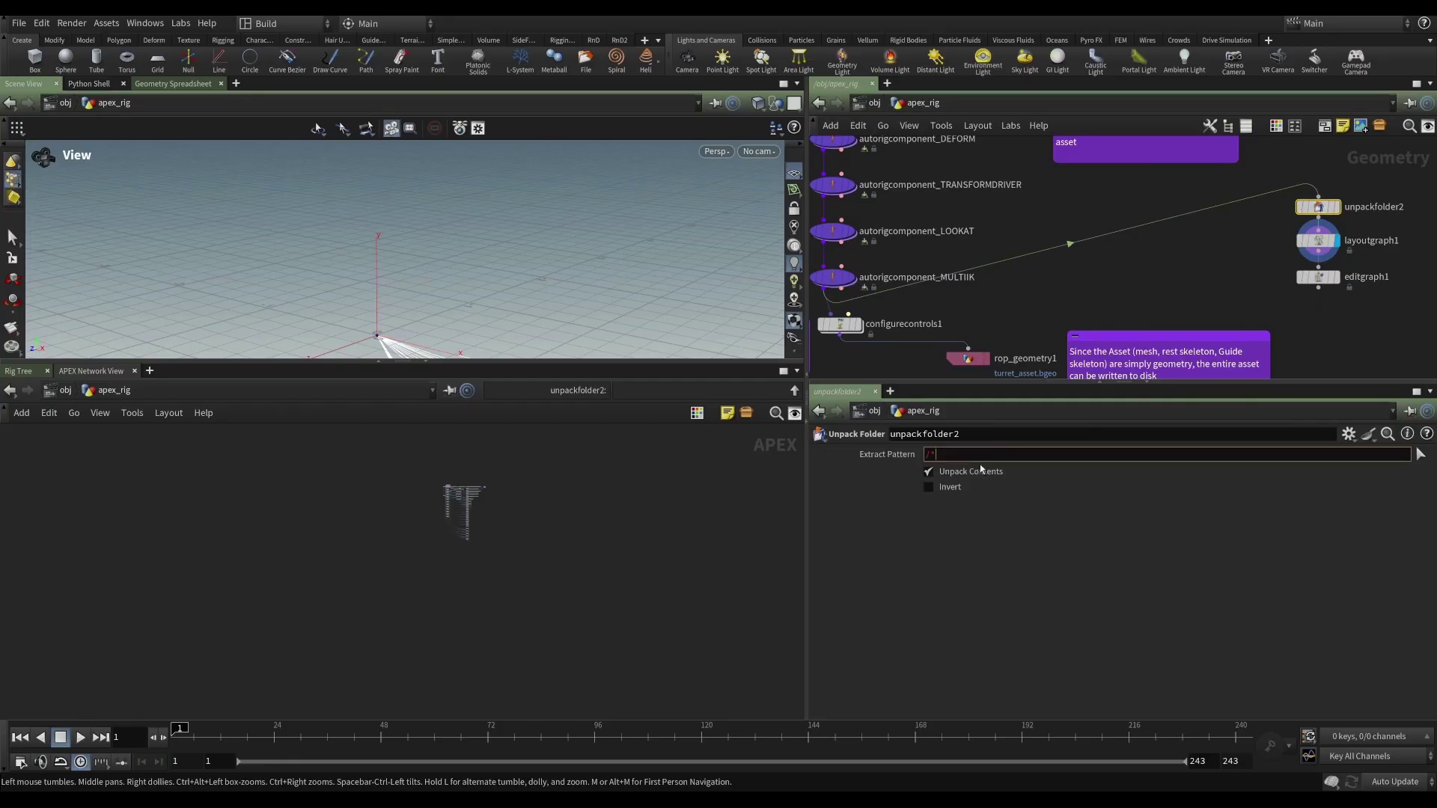
{"action": "type", "text": "/*.rig"}
{"action": "key", "text": "Return"}
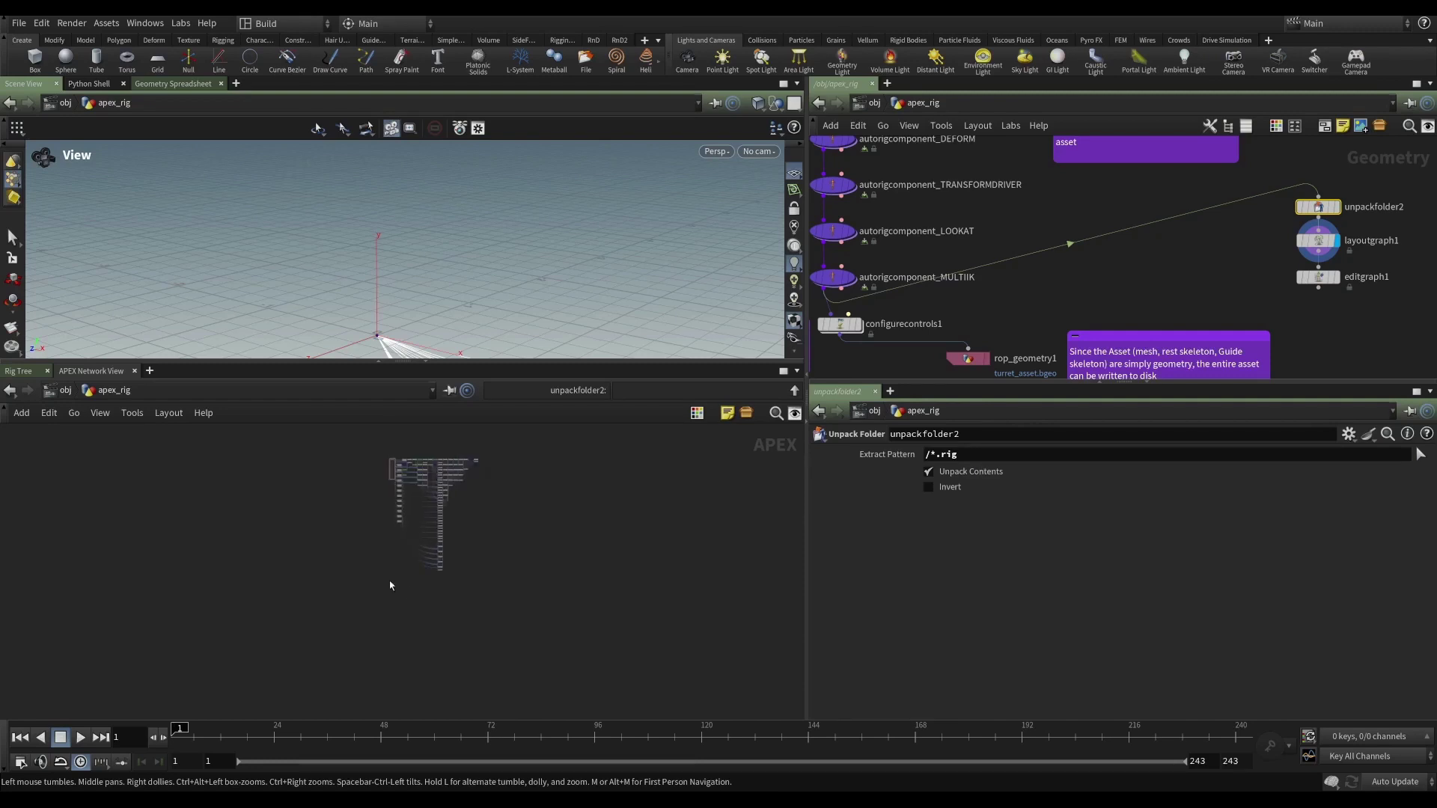
Select layoutgraph1 and then editgraph1 to show editgraph1's parameters and rig graph
{"action": "scroll", "coordinate": [407, 460], "scroll_direction": "up", "scroll_amount": 5}
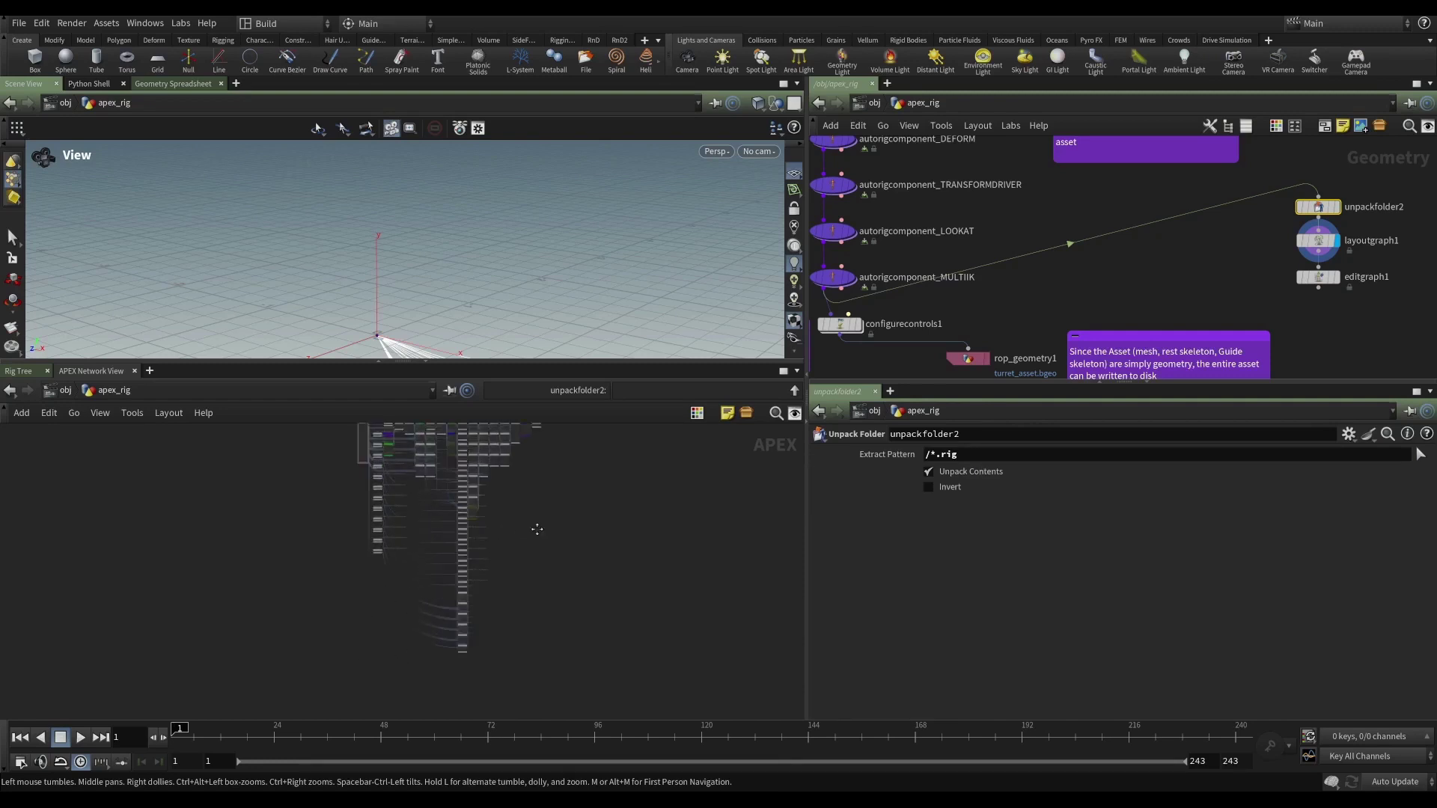
{"action": "left_click", "coordinate": [1318, 242]}
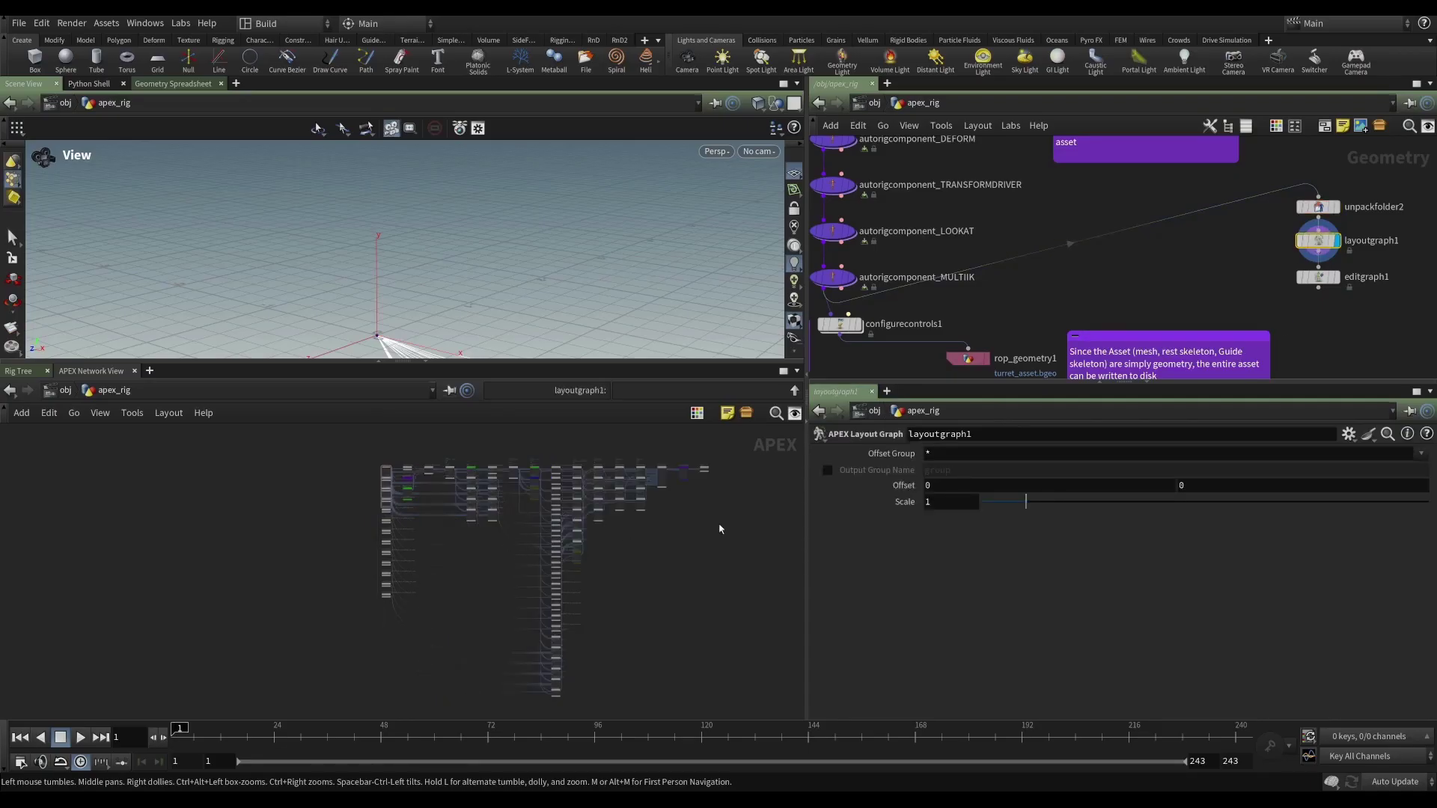
{"action": "left_click", "coordinate": [1317, 278]}
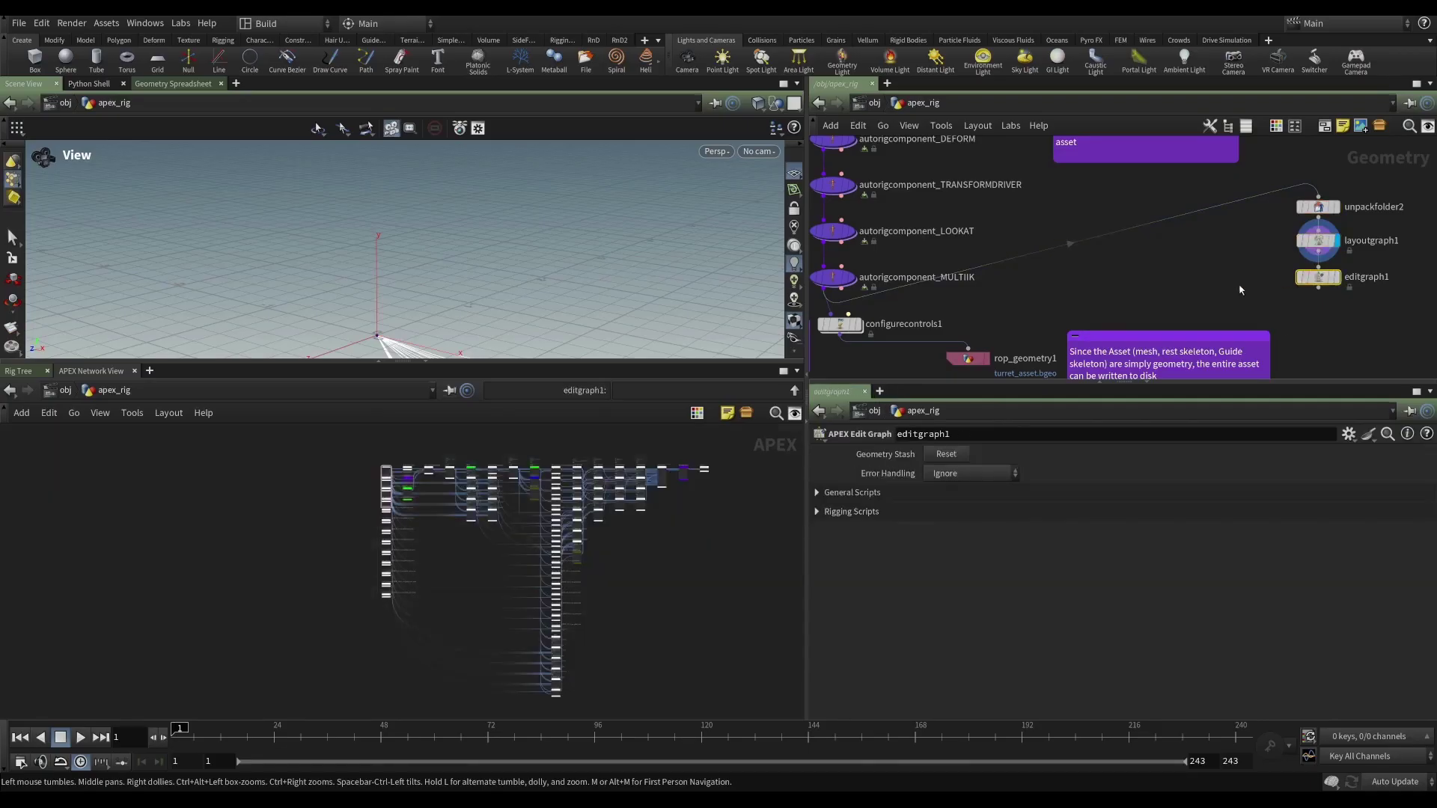
Box-select the three rightmost APEX nodes and move them further right
{"action": "scroll", "coordinate": [1240, 290], "scroll_direction": "up", "scroll_amount": 5}
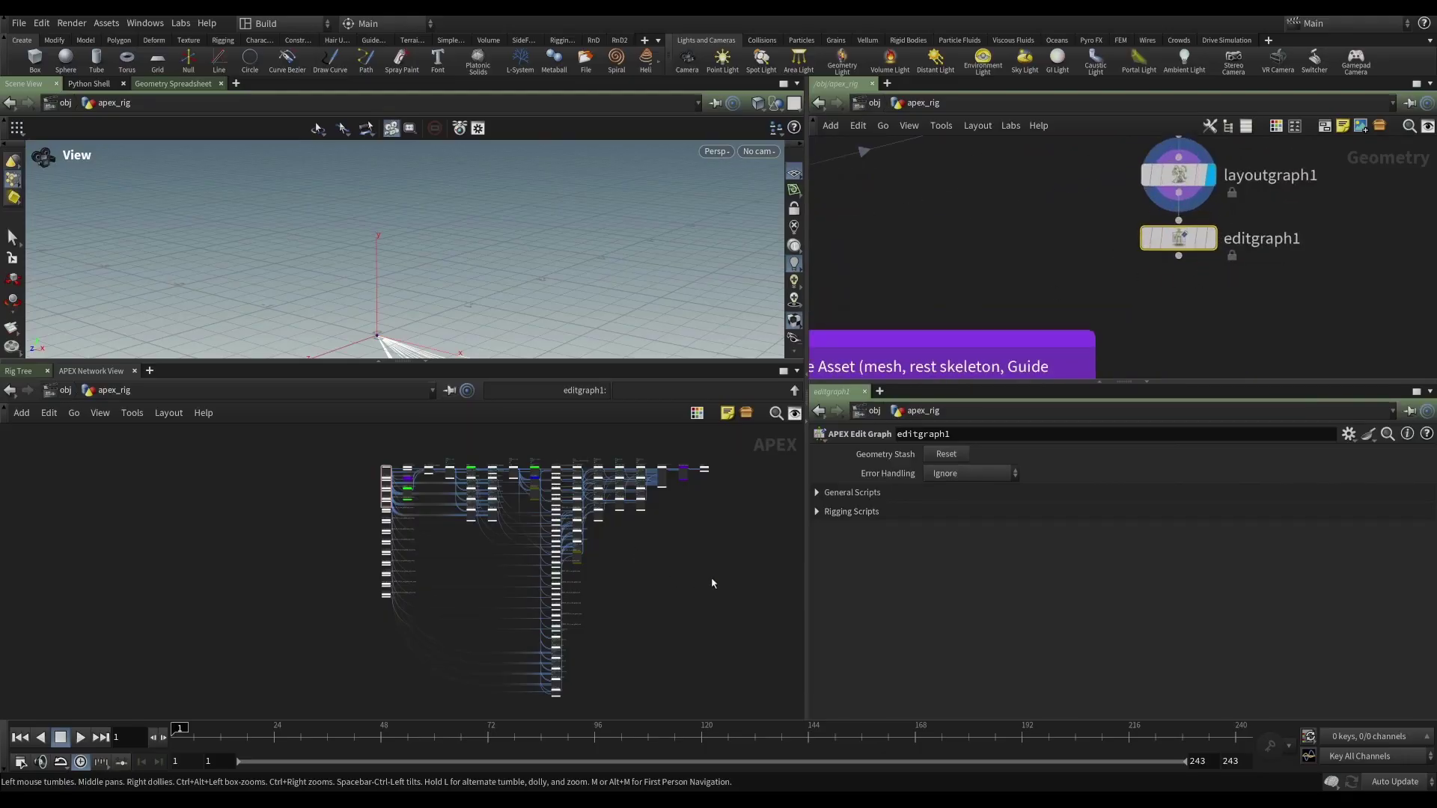
{"action": "middle_click_drag", "start_coordinate": [711, 583], "coordinate": [608, 577]}
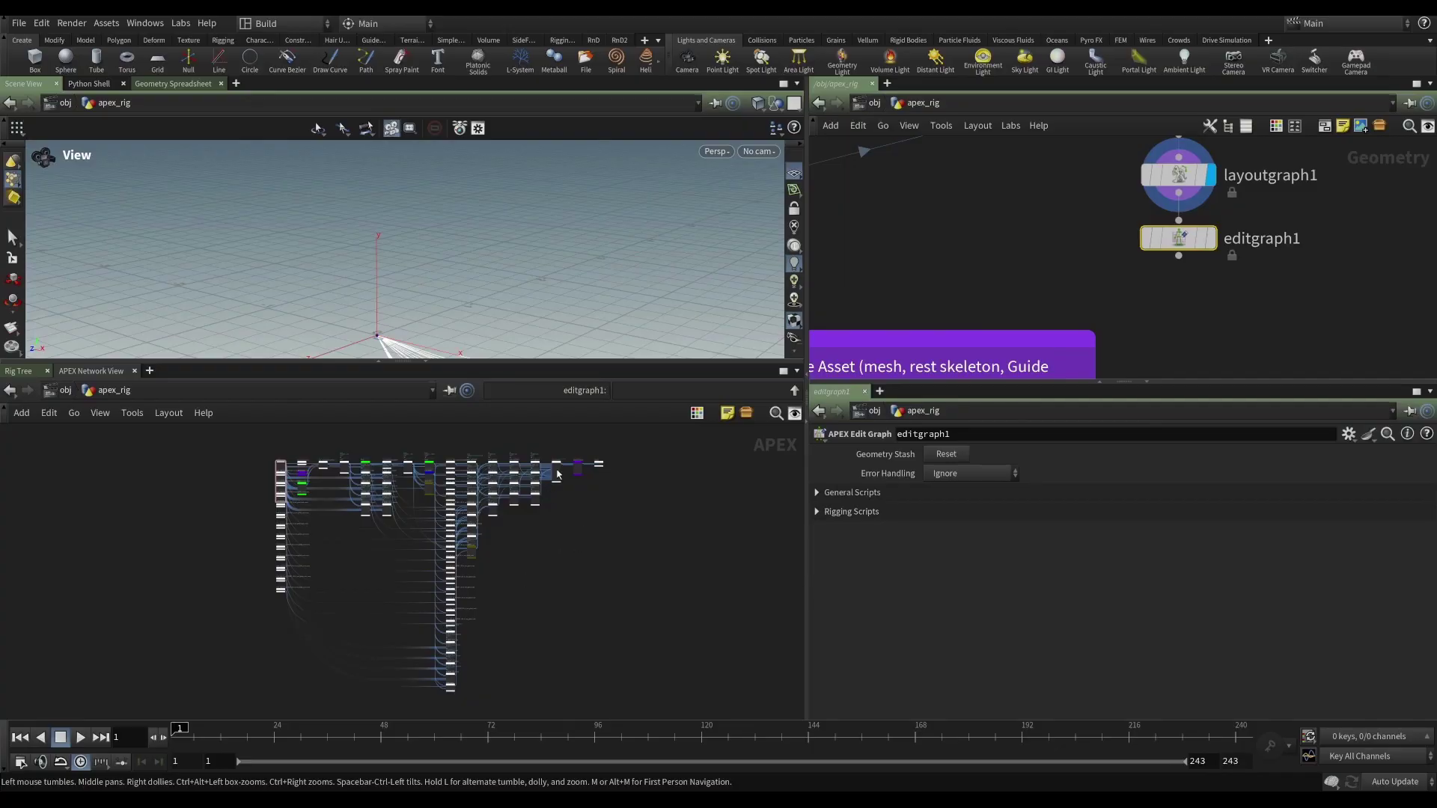
{"action": "left_click_drag", "start_coordinate": [548, 449], "coordinate": [625, 494]}
{"action": "left_click_drag", "start_coordinate": [560, 462], "coordinate": [585, 465]}
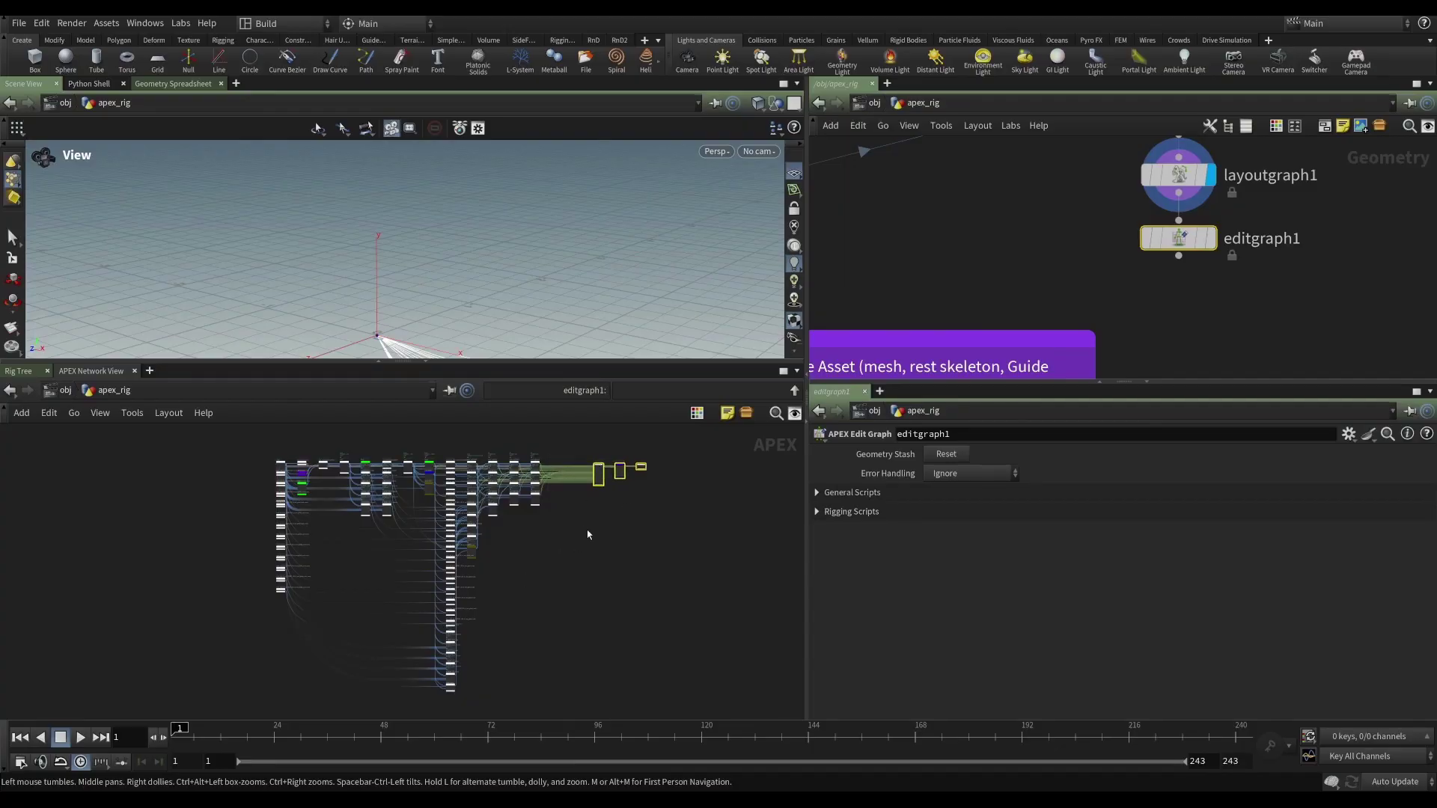
Dismiss the APEX node menu without adding anything, and frame the rig skeleton in the viewport
{"action": "key", "text": "Tab"}
{"action": "mouse_move", "coordinate": [641, 554]}
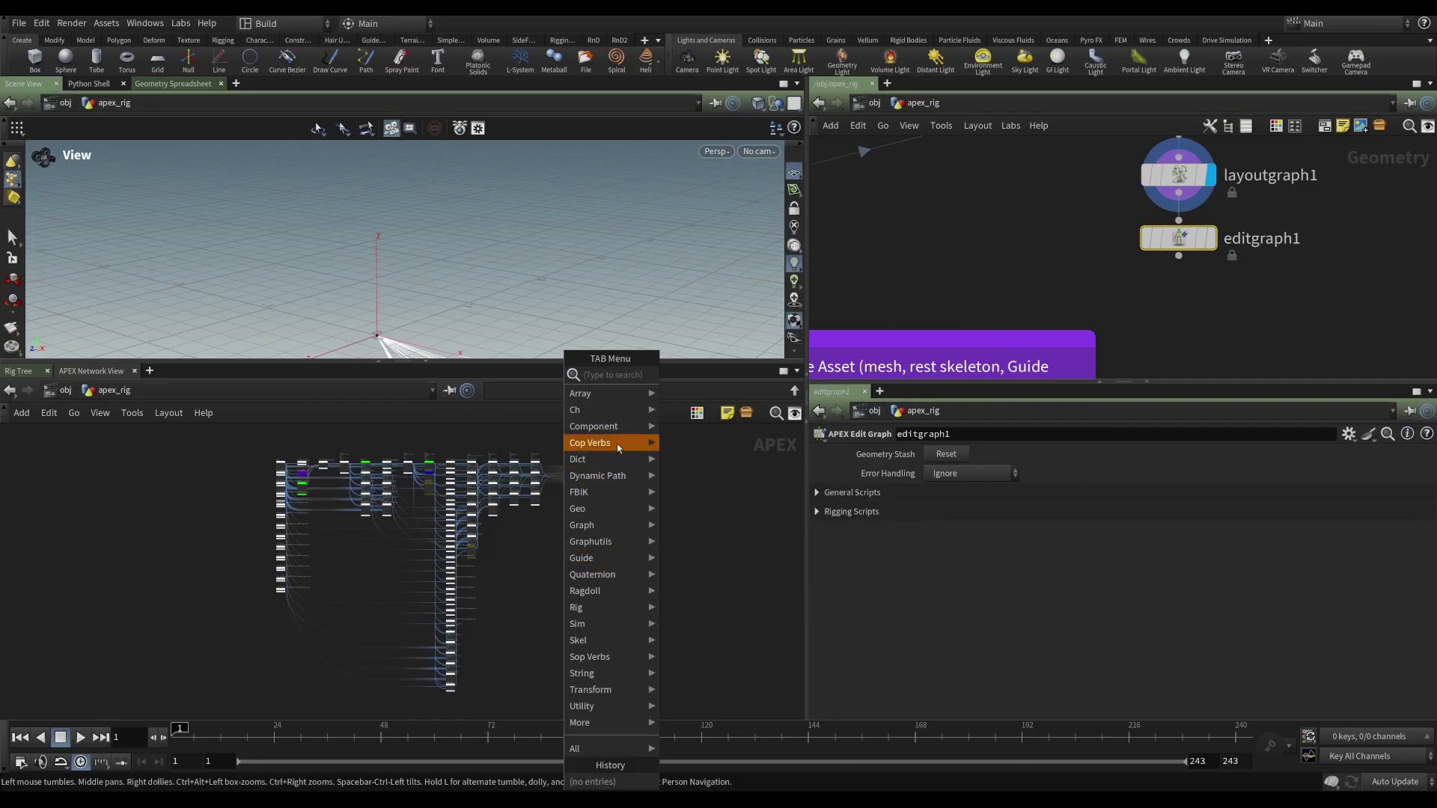
{"action": "left_click", "coordinate": [527, 604]}
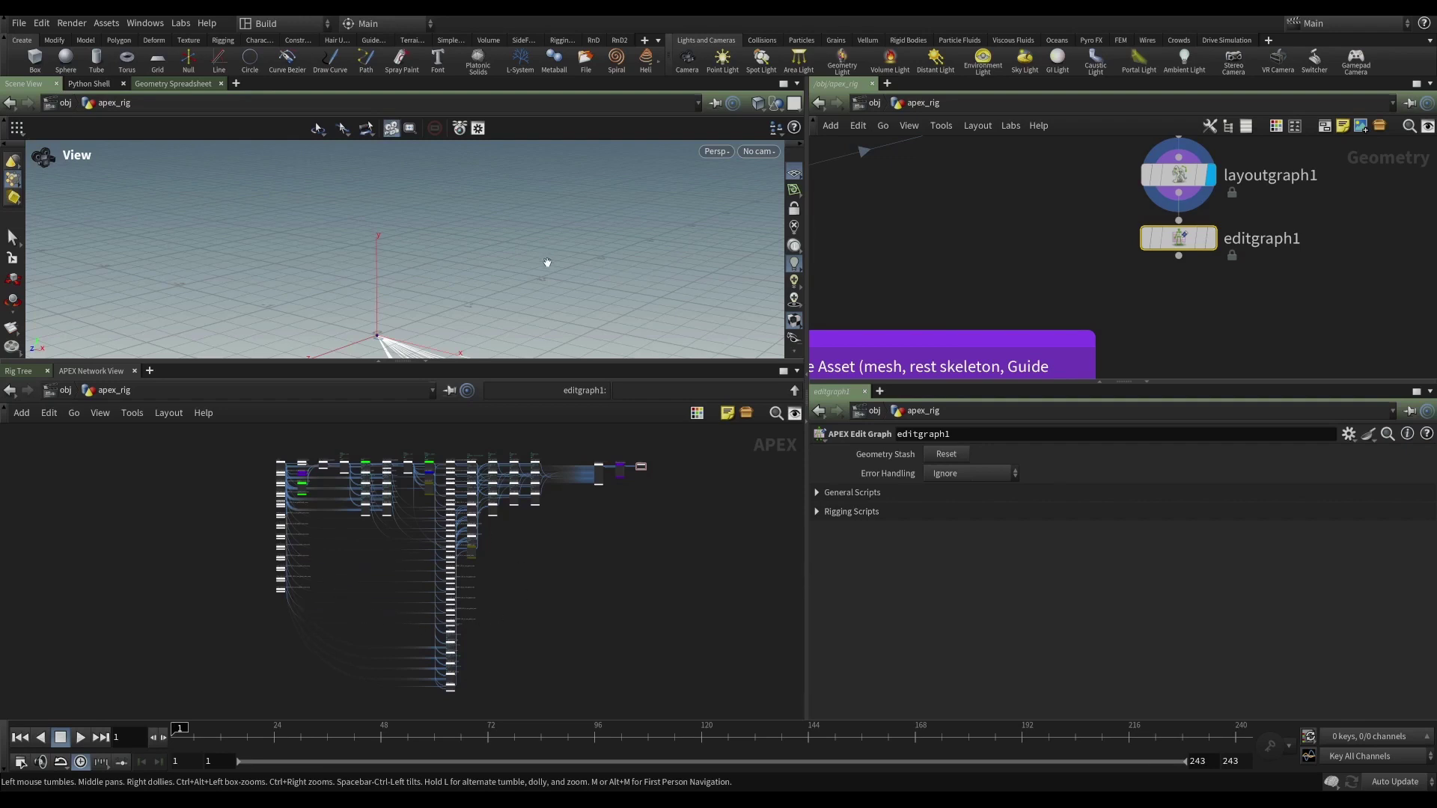
{"action": "right_click_drag", "start_coordinate": [561, 266], "coordinate": [554, 340]}
{"action": "left_click_drag", "start_coordinate": [554, 341], "coordinate": [674, 255]}
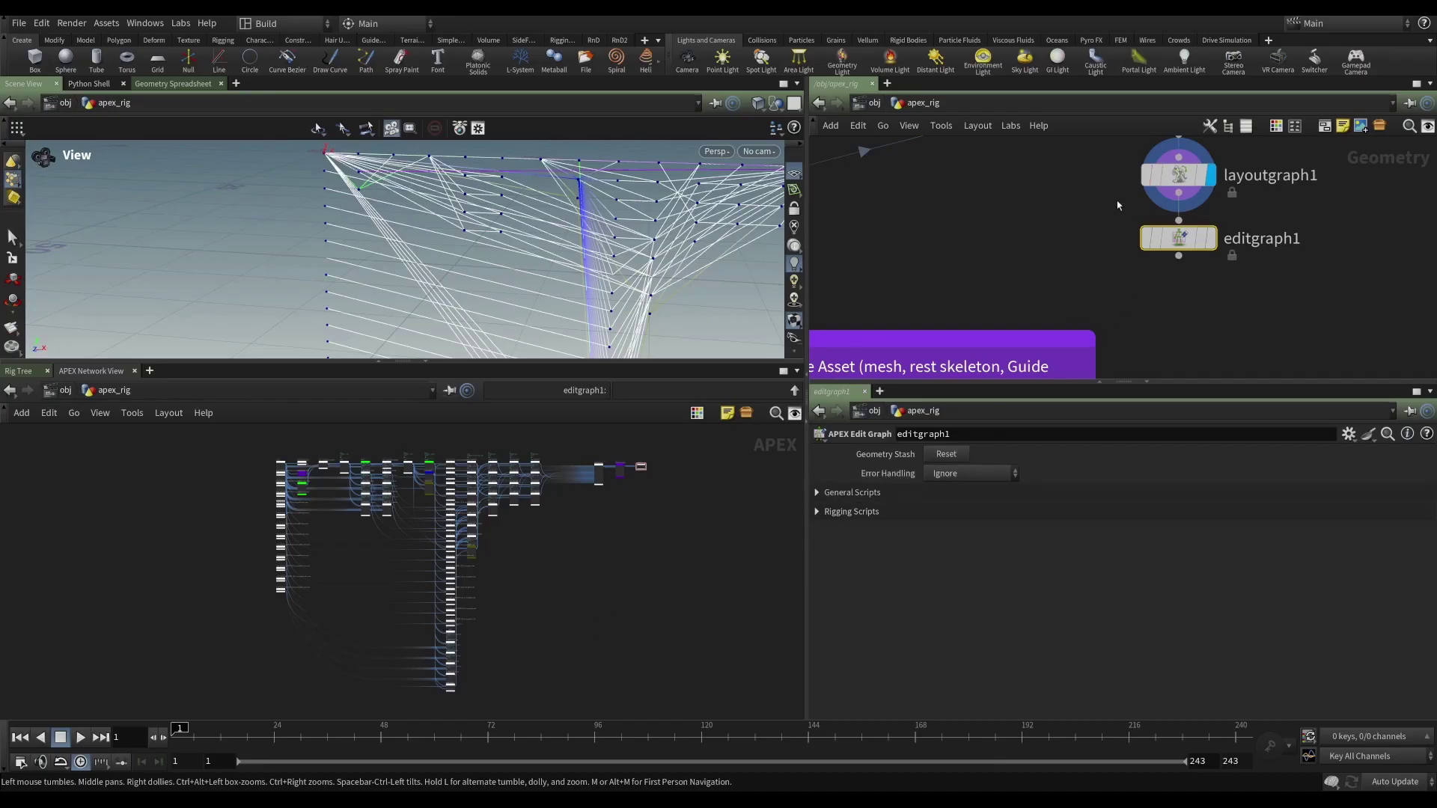
Pan the network to unpackfolder2 and leave its Error Handling set to Ignore
{"action": "scroll", "coordinate": [1117, 205], "scroll_direction": "down", "scroll_amount": 1}
{"action": "middle_click_drag", "start_coordinate": [1117, 206], "coordinate": [1041, 285]}
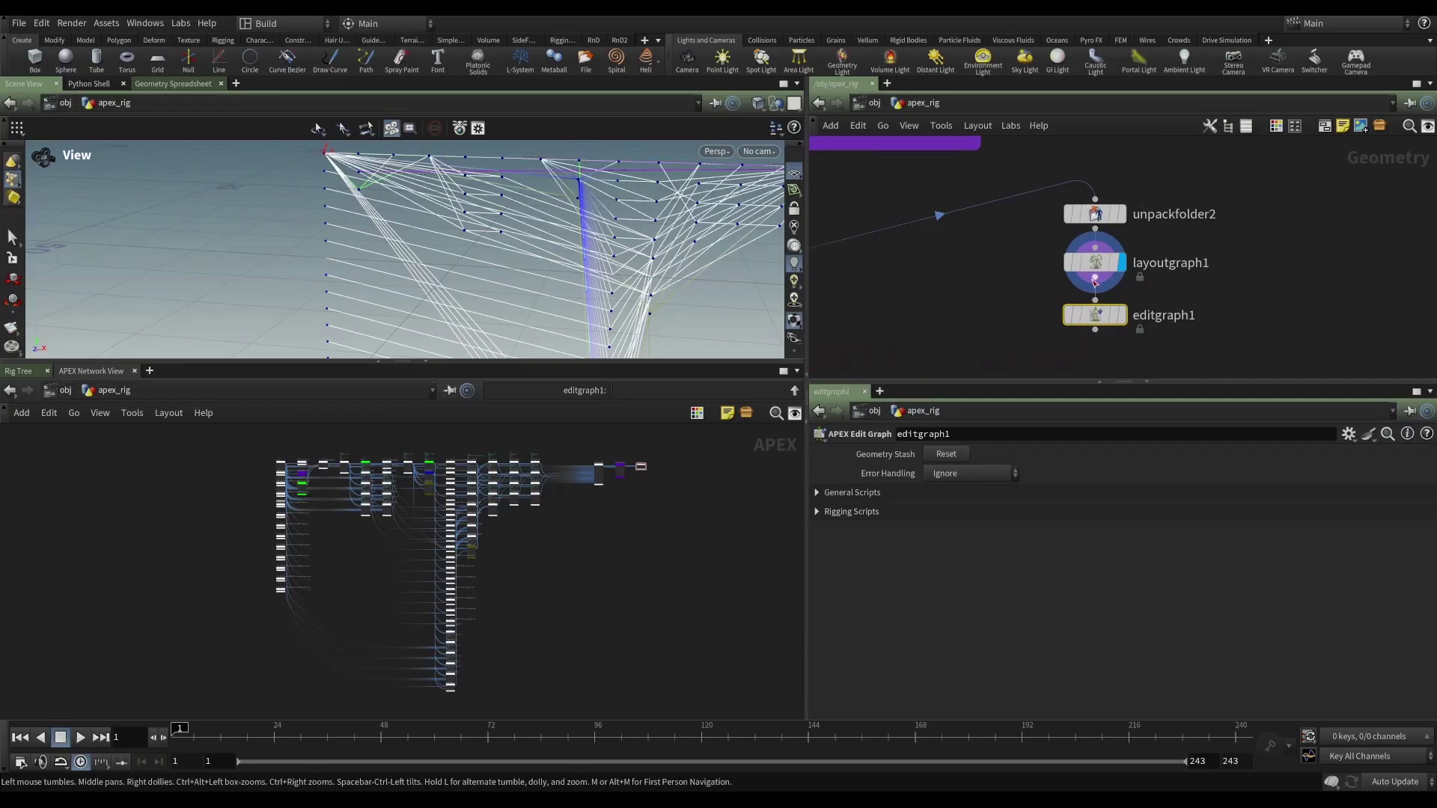
{"action": "middle_click_drag", "start_coordinate": [1016, 328], "coordinate": [1066, 287]}
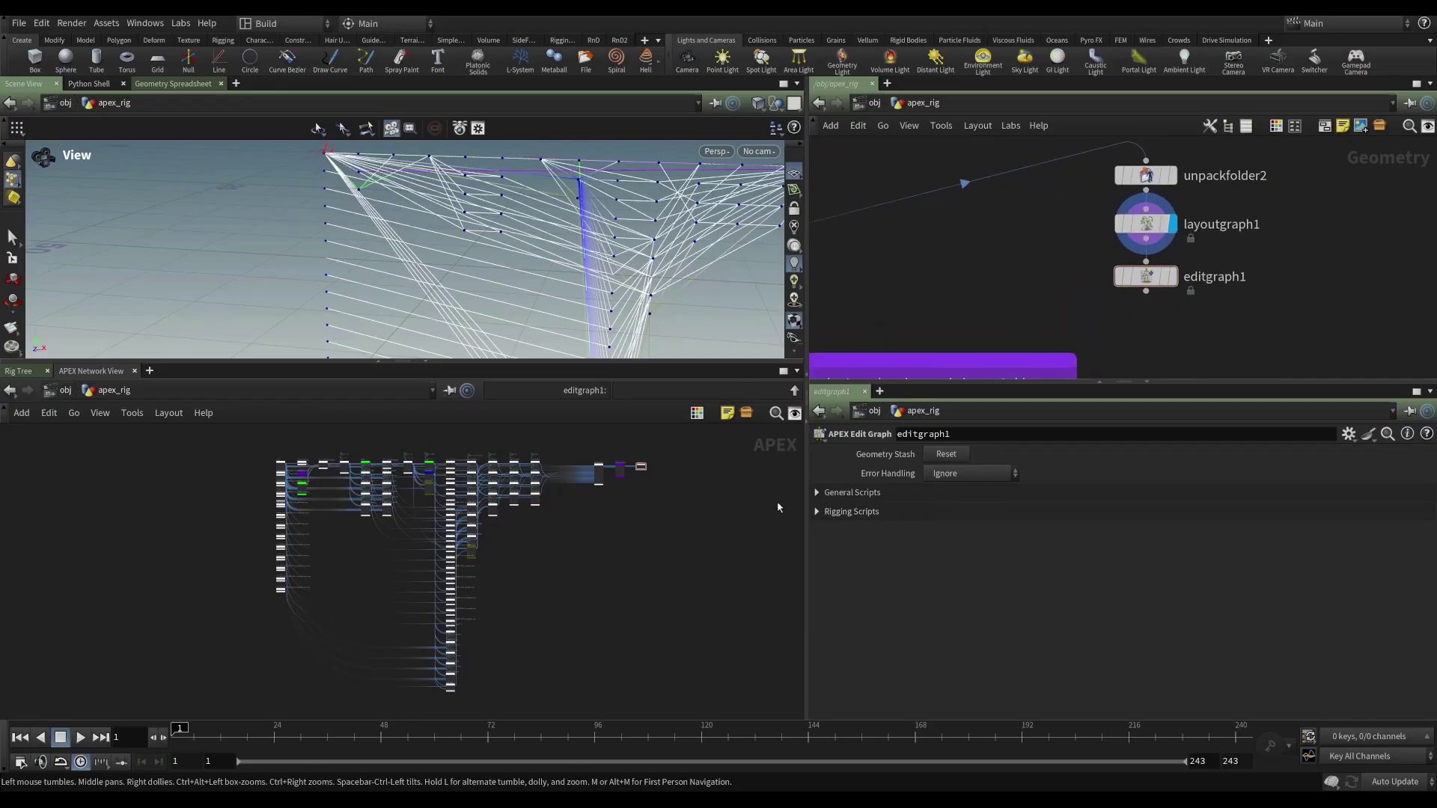
{"action": "left_click", "coordinate": [972, 476]}
{"action": "left_click", "coordinate": [973, 477]}
Expand editgraph1's General Scripts and Rigging Scripts folders
{"action": "left_click", "coordinate": [844, 494]}
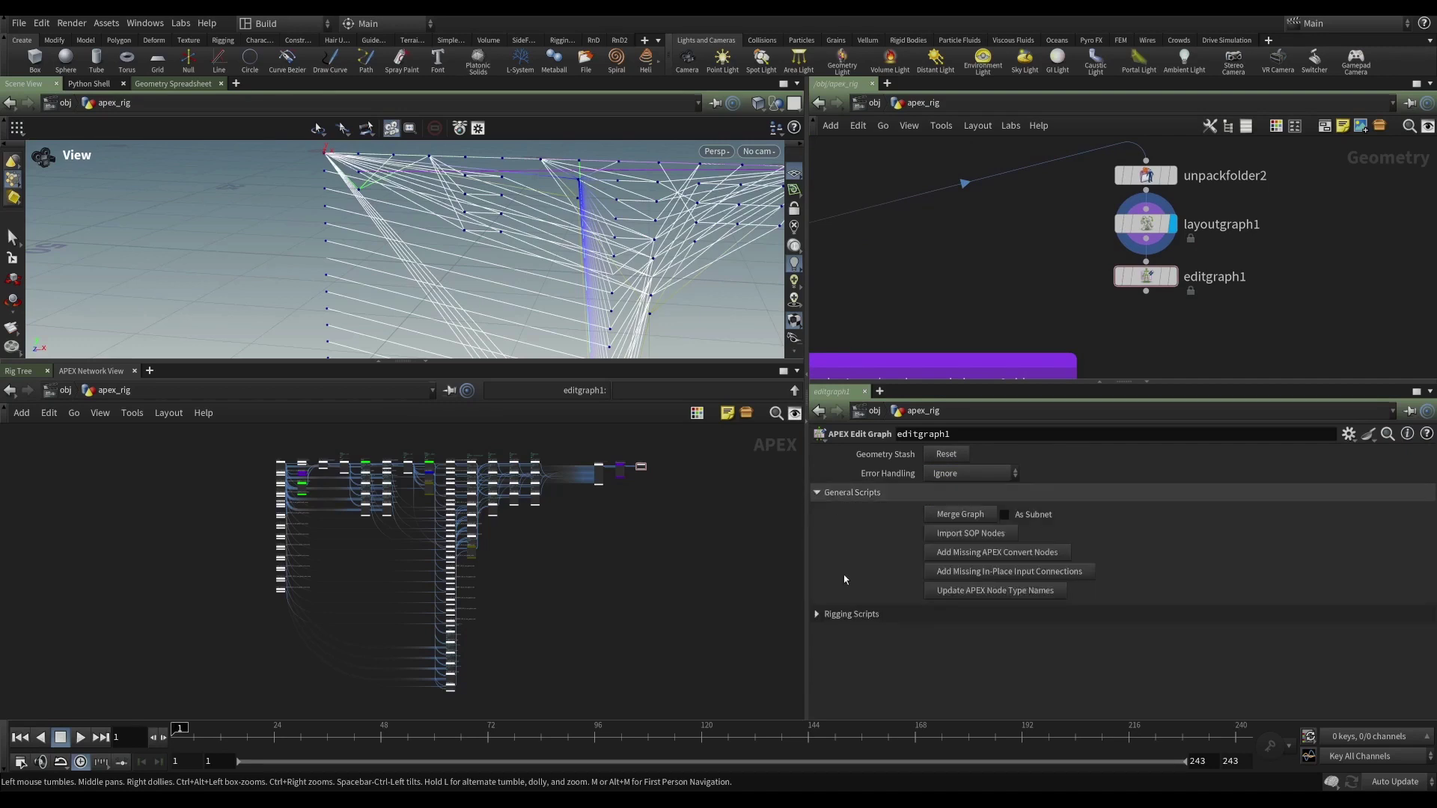
{"action": "left_click", "coordinate": [848, 614]}
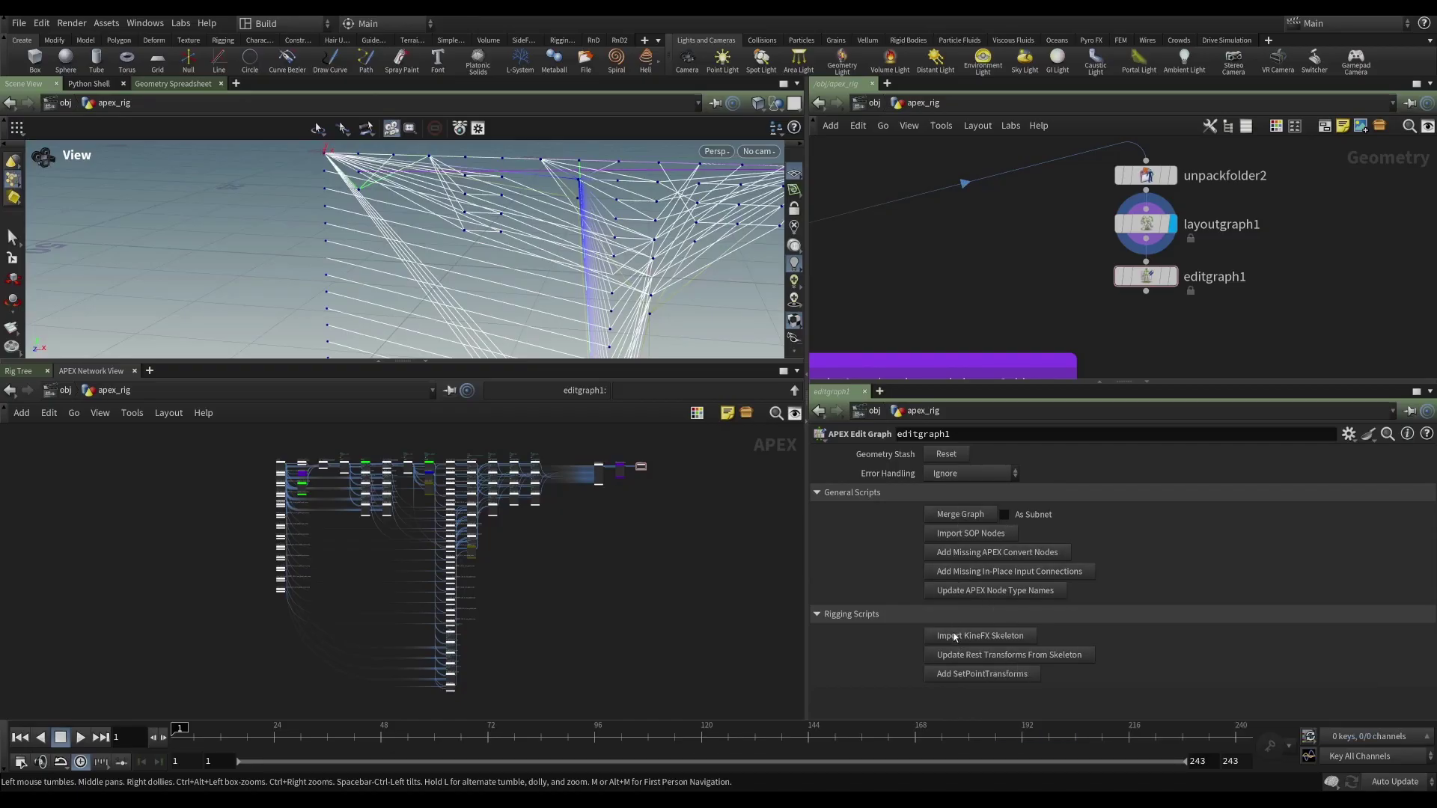
Add an APEX Edit Graph node, editgraph4, beside the chain and make it the displayed node
{"action": "key", "text": "h"}
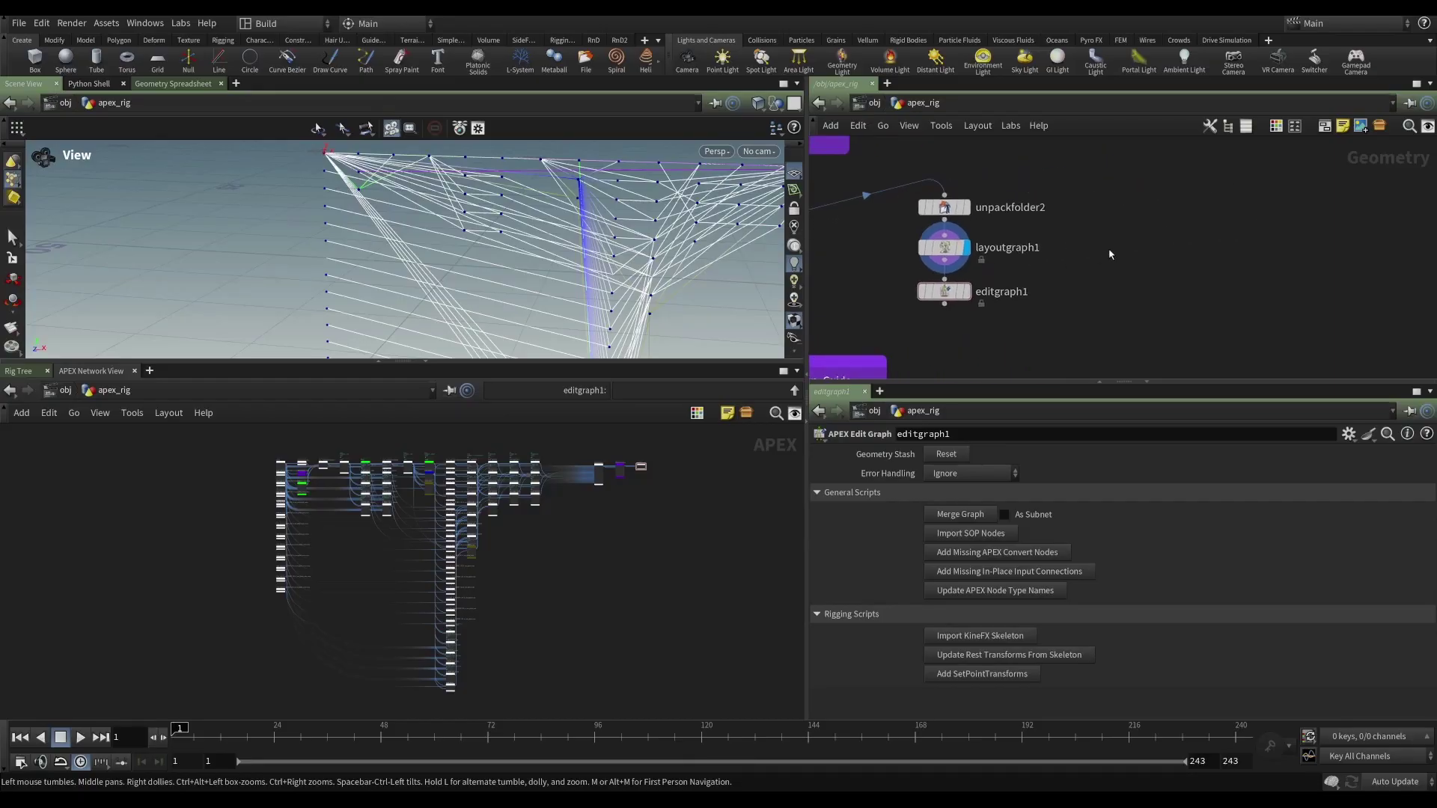
{"action": "key", "text": "Tab"}
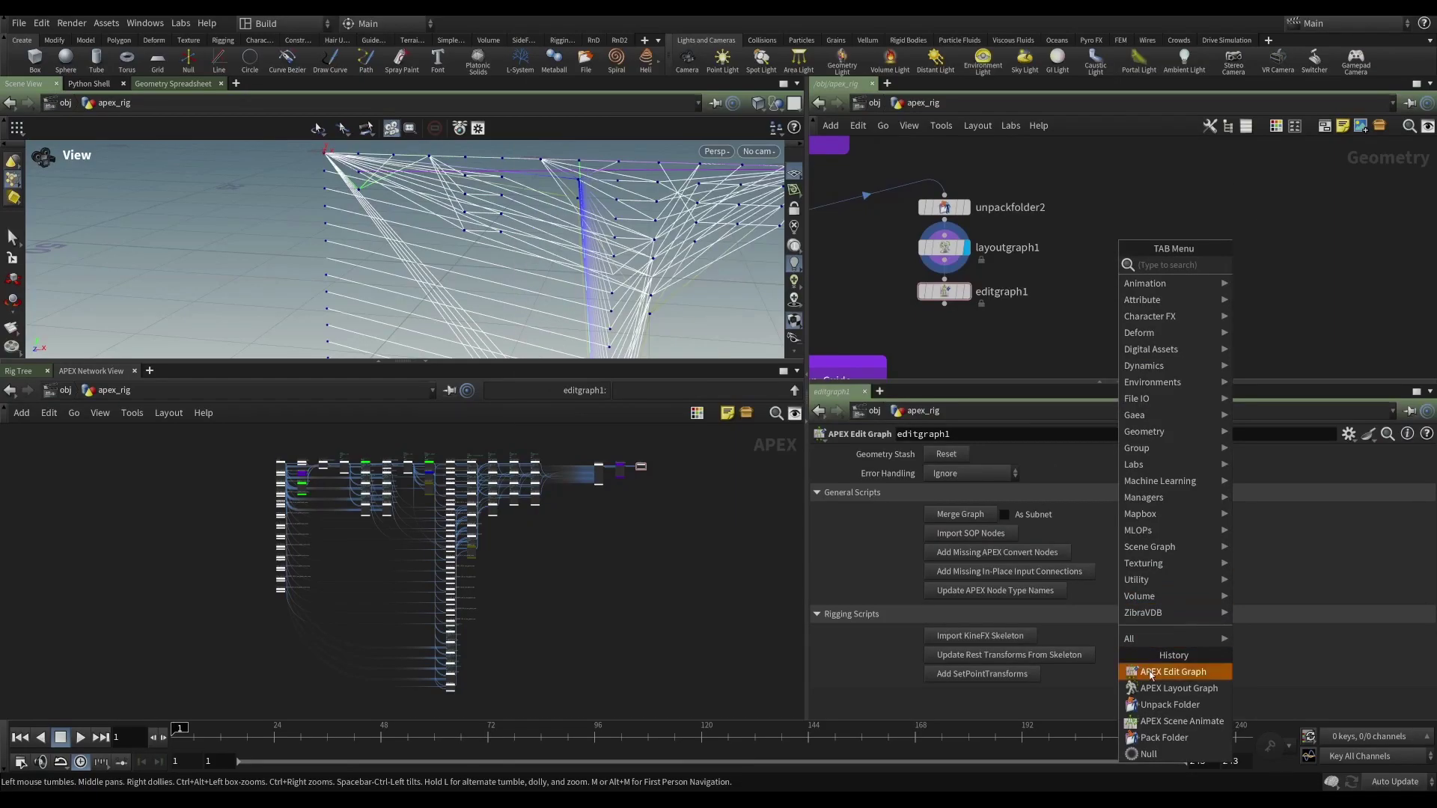
{"action": "left_click", "coordinate": [1150, 672]}
{"action": "left_click", "coordinate": [1126, 249]}
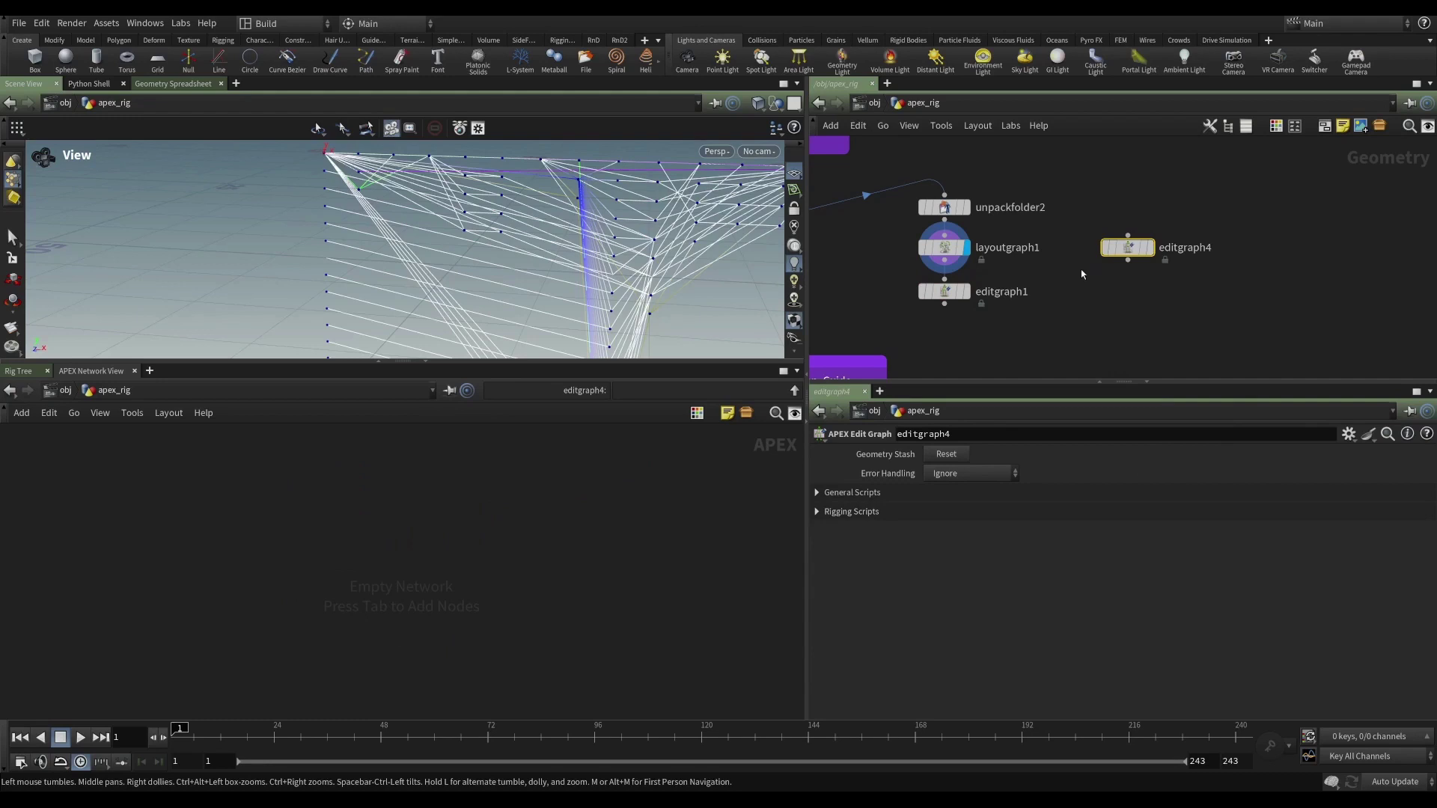
{"action": "left_click", "coordinate": [1150, 252]}
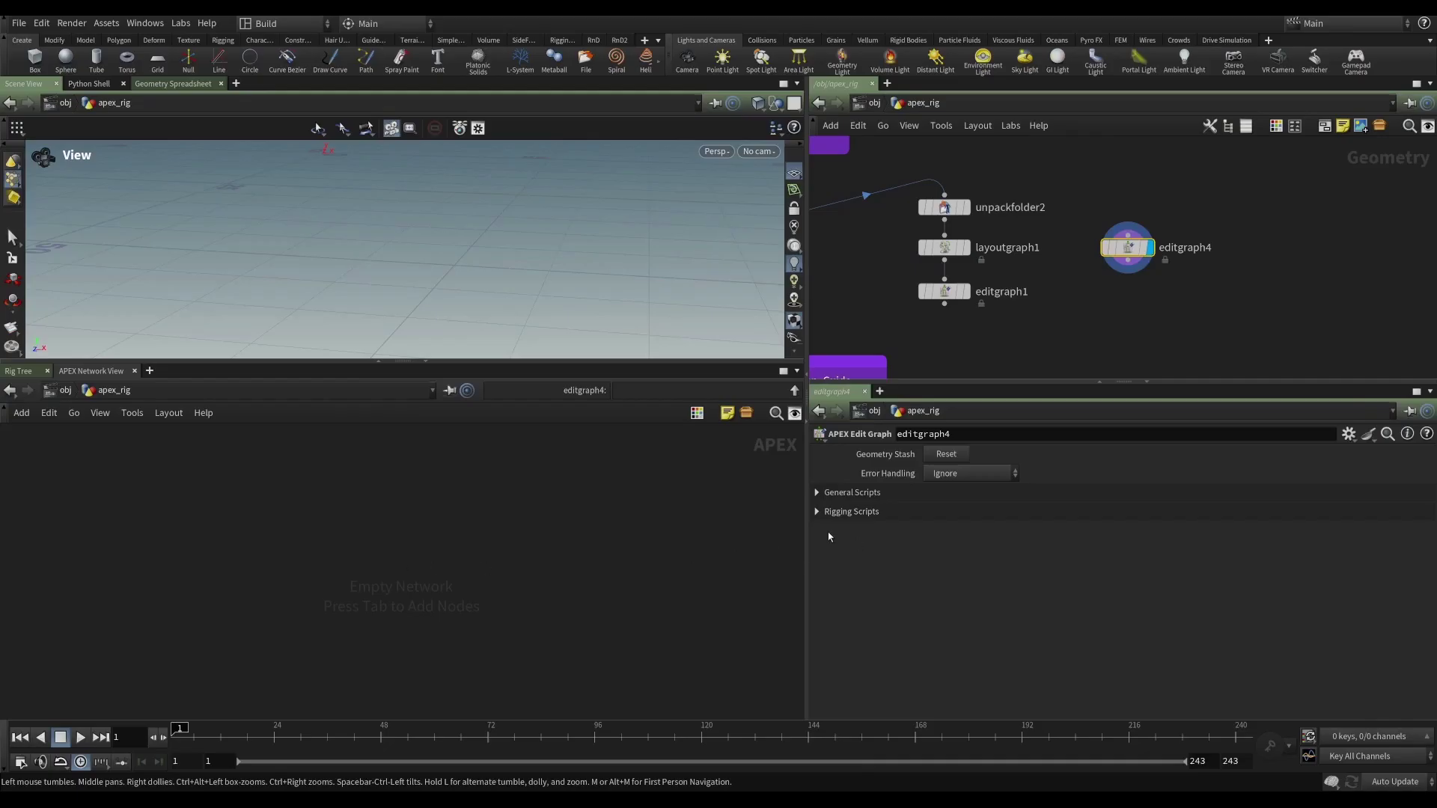
Expand editgraph4's Rigging Scripts and reframe the network around editgraph4
{"action": "left_click", "coordinate": [831, 512]}
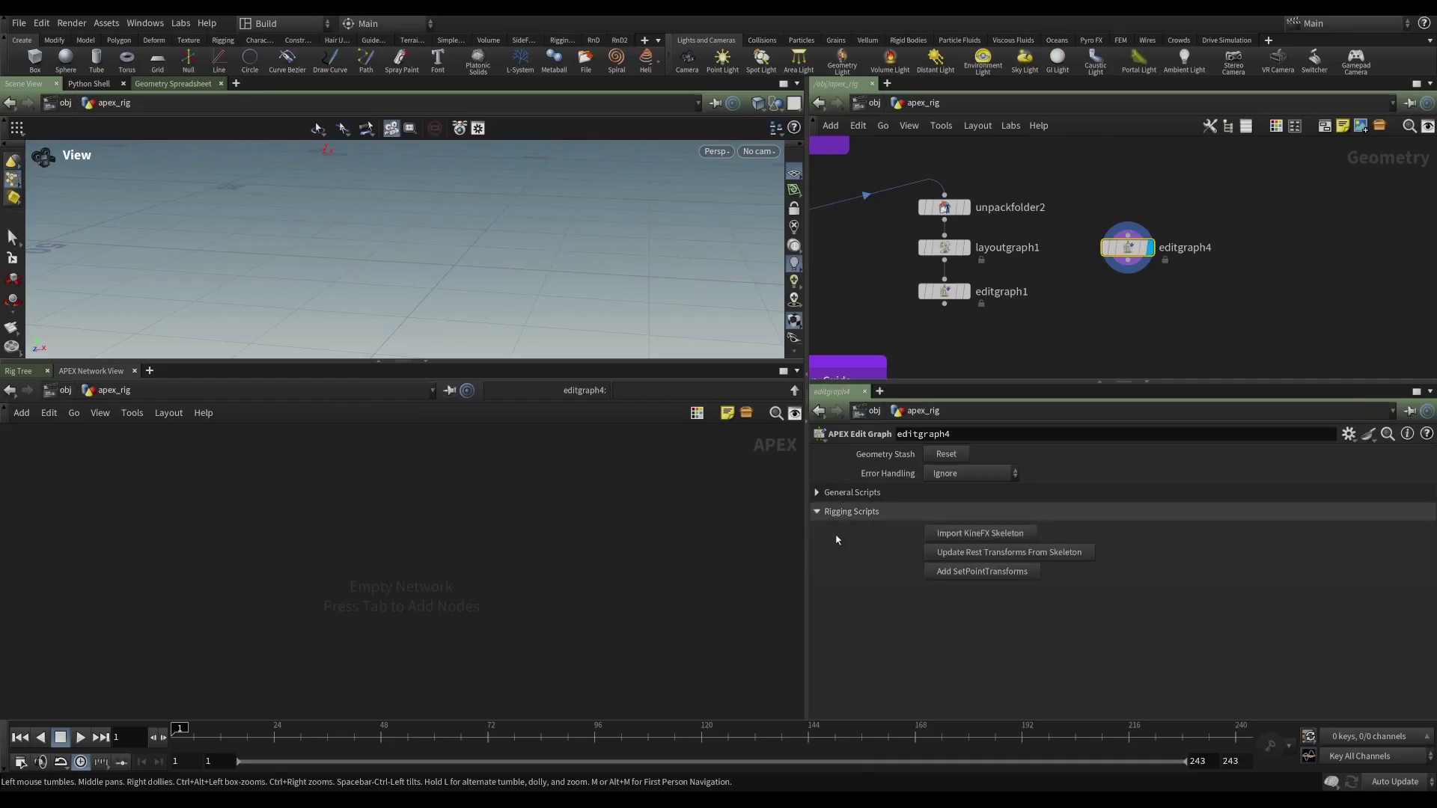
{"action": "left_click", "coordinate": [966, 534]}
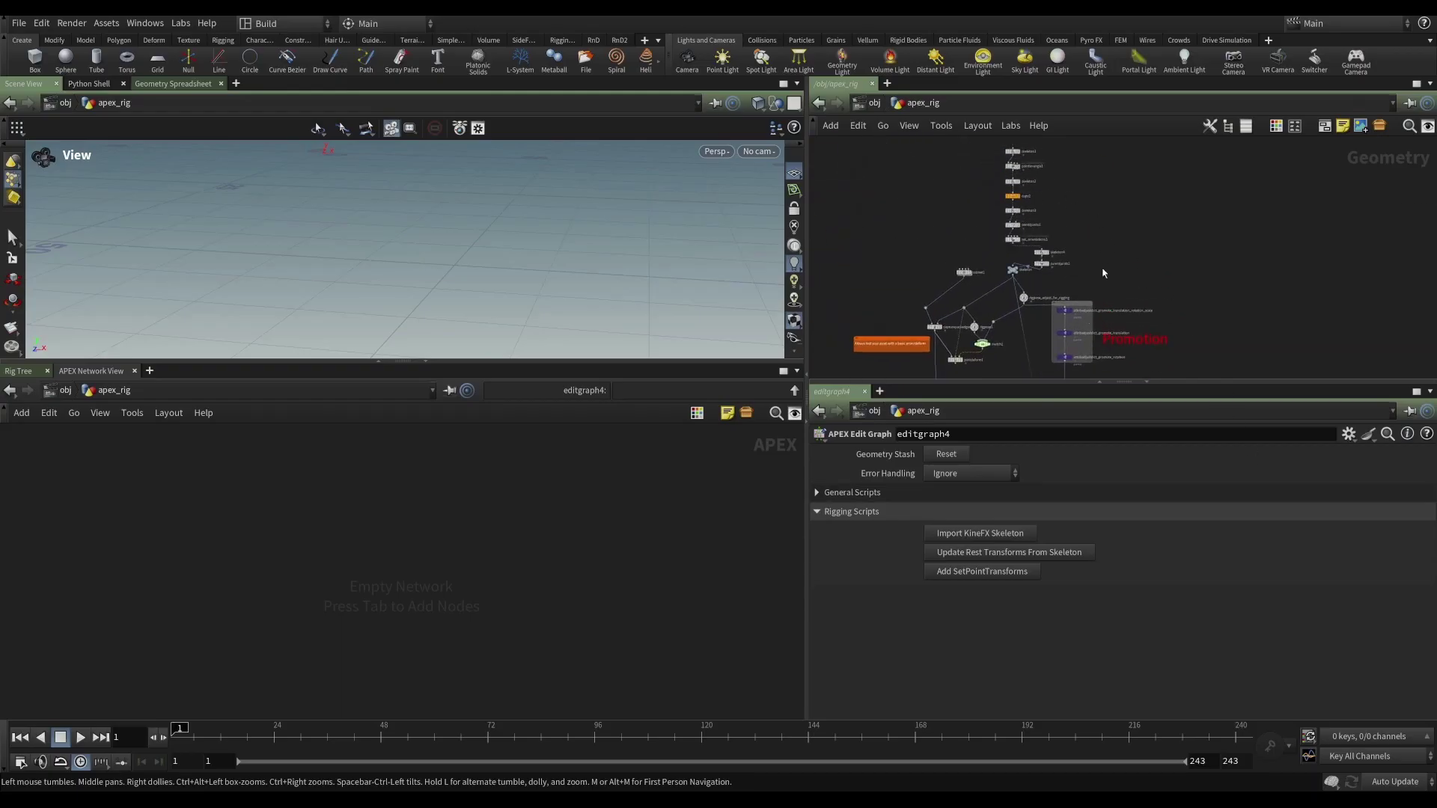
{"action": "scroll", "coordinate": [1114, 278], "scroll_direction": "down", "scroll_amount": 3}
{"action": "middle_click_drag", "start_coordinate": [1201, 347], "coordinate": [1115, 172]}
{"action": "scroll", "coordinate": [1126, 329], "scroll_direction": "up", "scroll_amount": 8}
{"action": "middle_click_drag", "start_coordinate": [1152, 250], "coordinate": [1111, 310]}
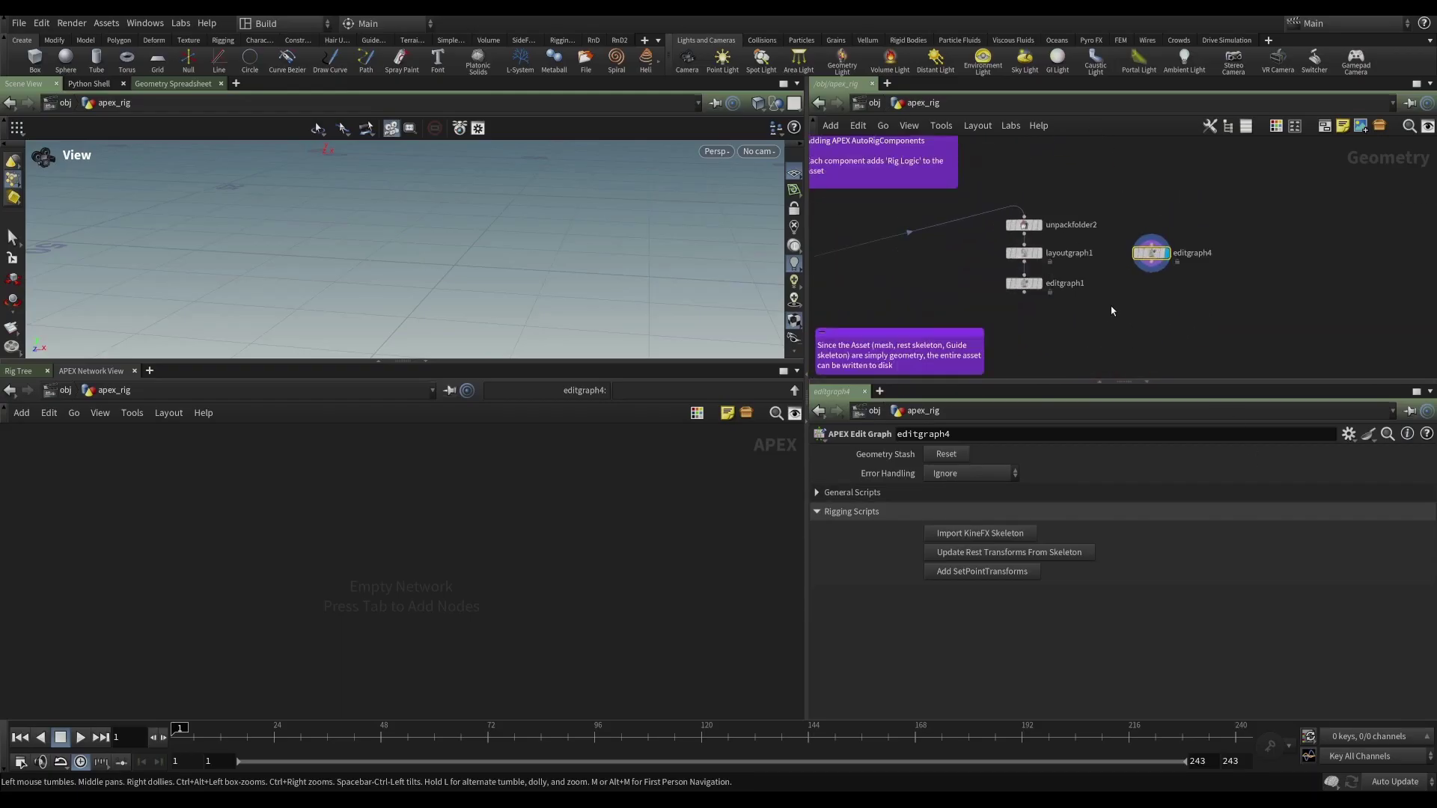
Import the skeleton node from obj/apex_rig into editgraph4 with Import KineFX Skeleton
{"action": "left_click", "coordinate": [988, 532]}
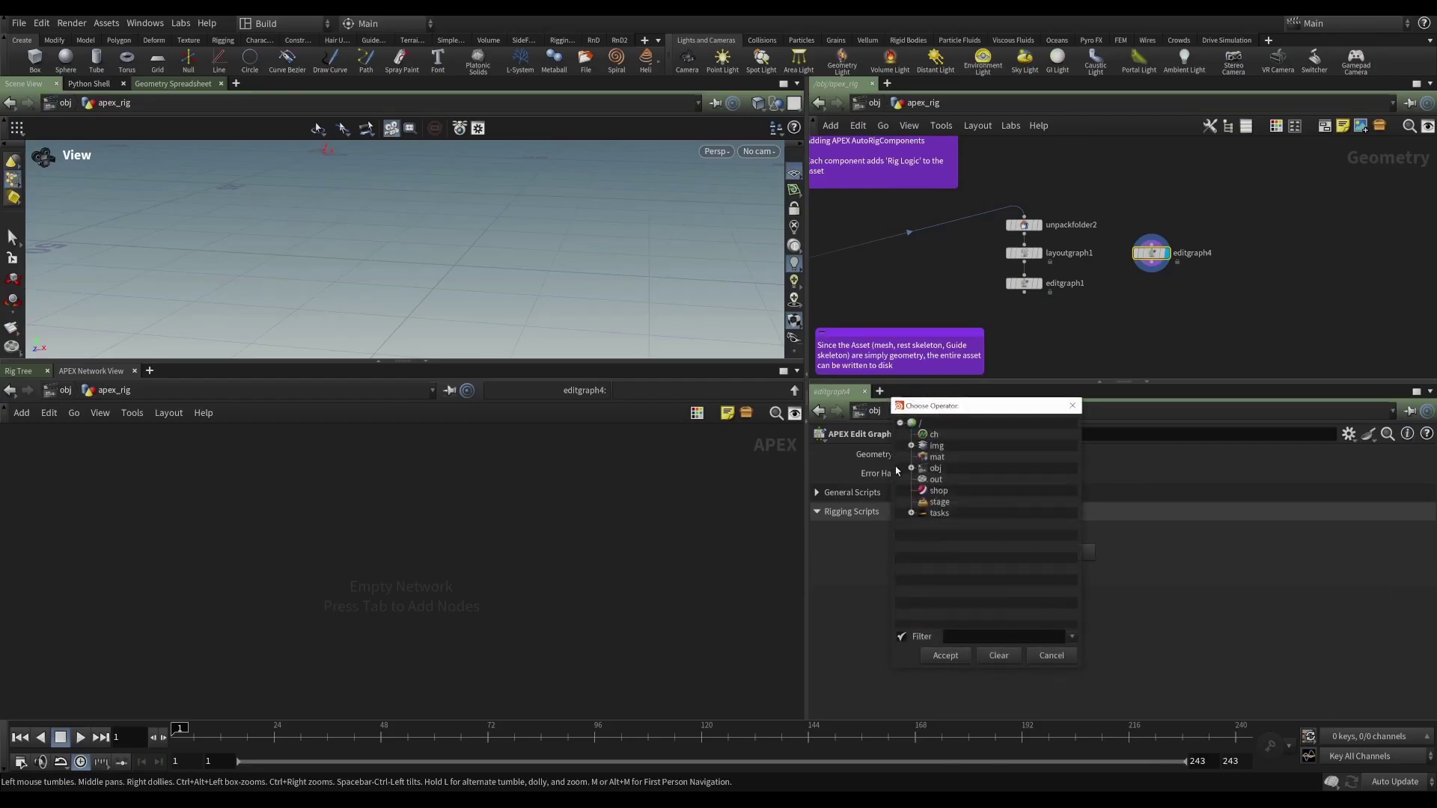
{"action": "left_click_drag", "start_coordinate": [963, 412], "coordinate": [830, 174]}
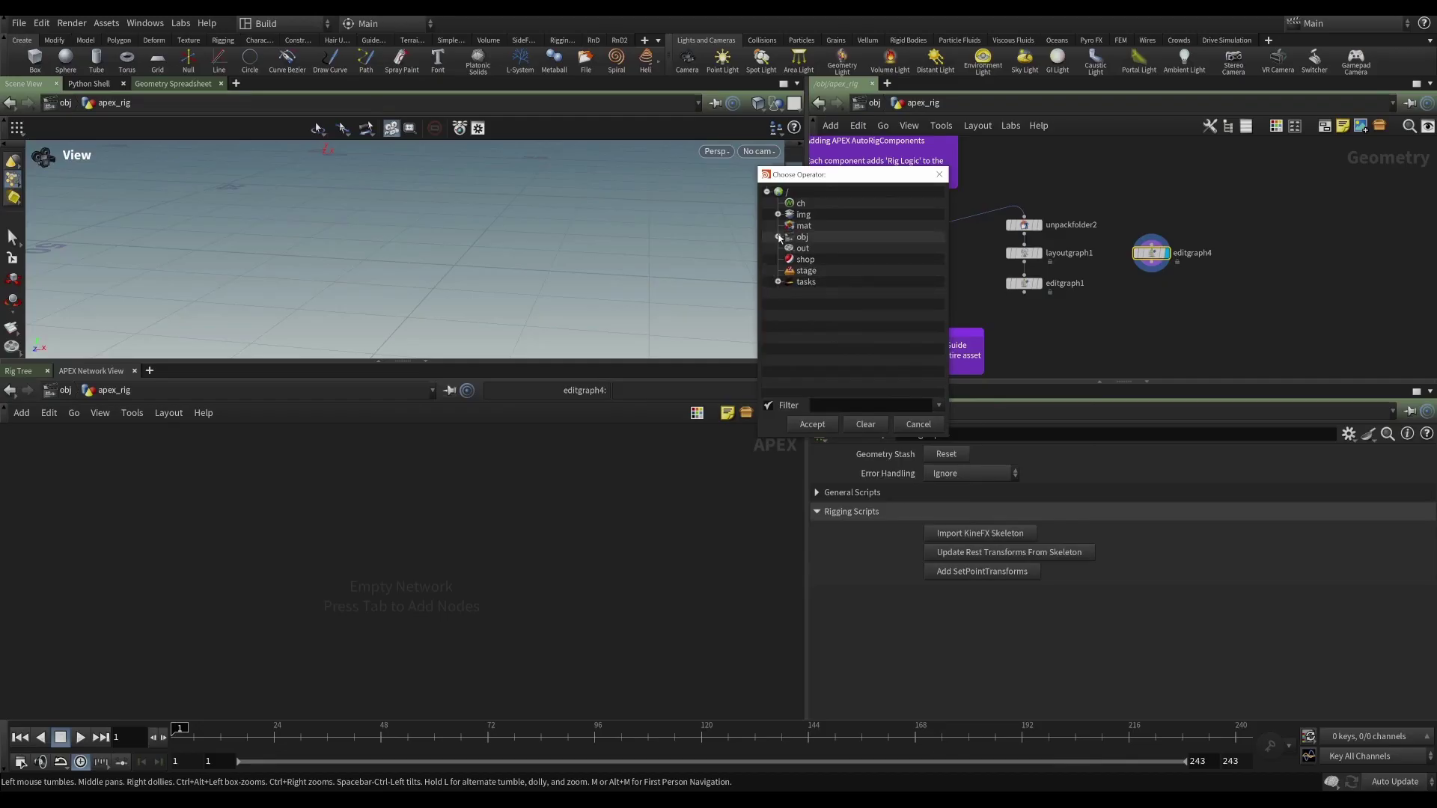
{"action": "left_click", "coordinate": [777, 236]}
{"action": "left_click", "coordinate": [789, 248]}
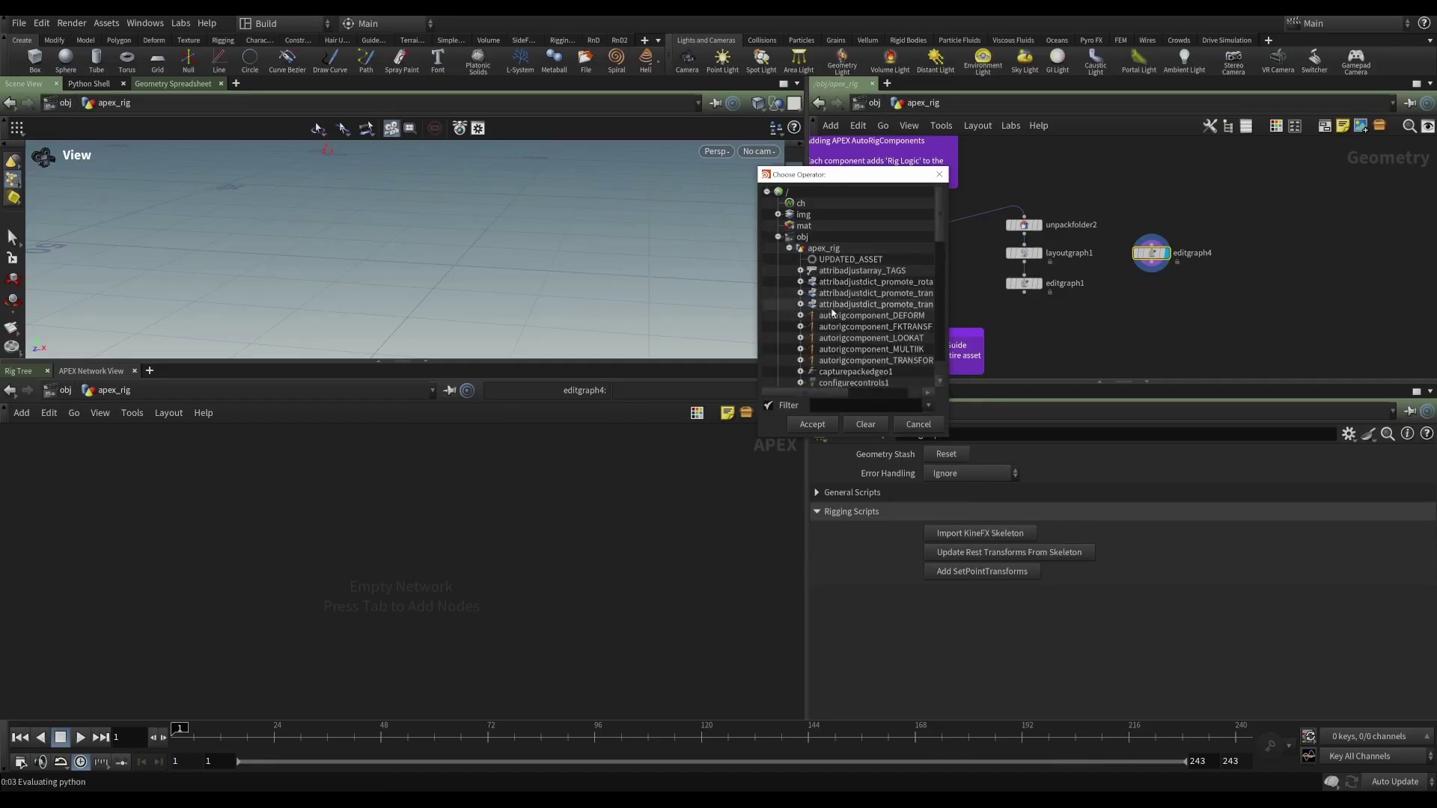
{"action": "left_click_drag", "start_coordinate": [870, 438], "coordinate": [868, 652]}
{"action": "scroll", "coordinate": [861, 487], "scroll_direction": "down", "scroll_amount": 7}
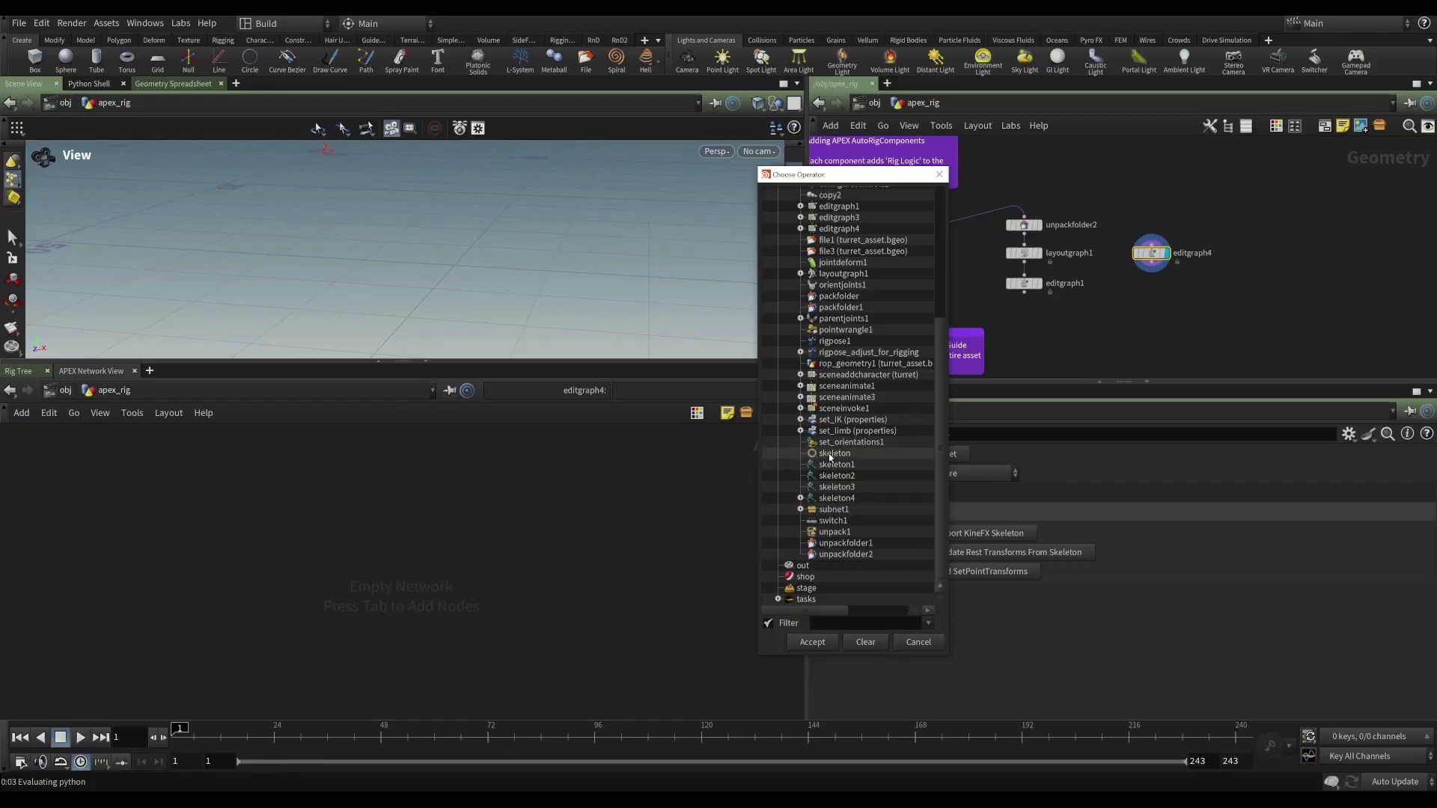
{"action": "left_click", "coordinate": [838, 454]}
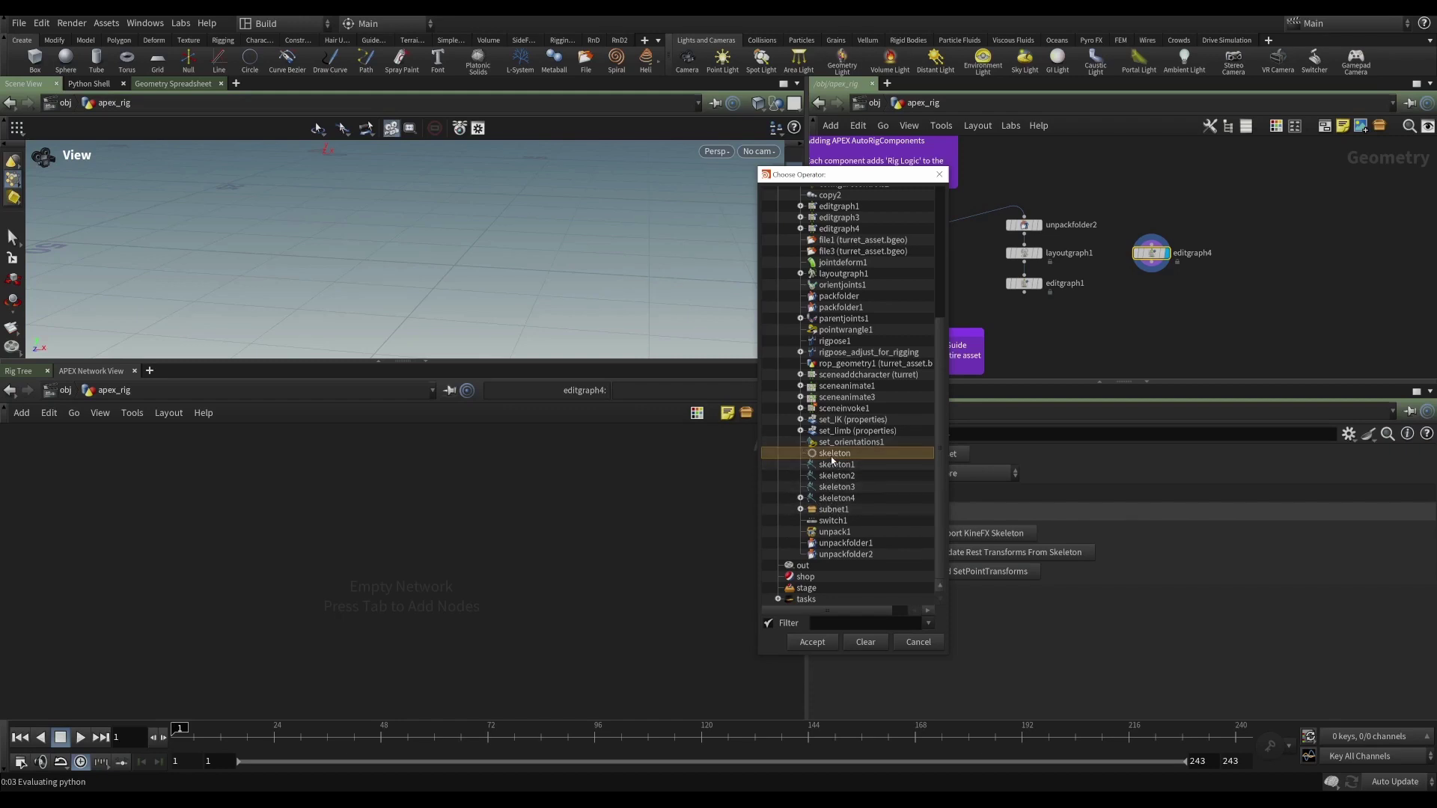
{"action": "left_click", "coordinate": [811, 642]}
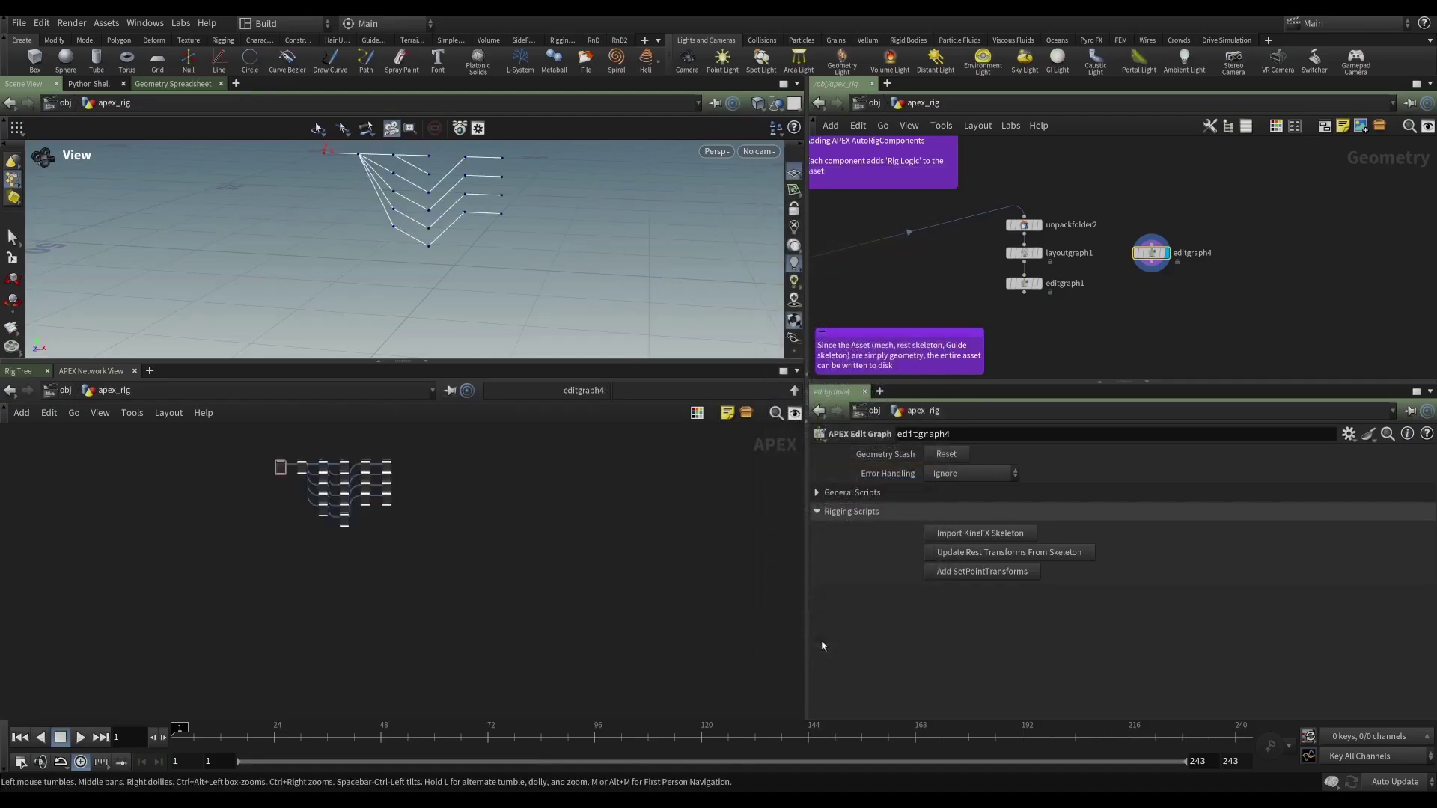
Zoom into the imported graph and select the core, dome and target nodes in turn
{"action": "middle_click_drag", "start_coordinate": [473, 566], "coordinate": [490, 570]}
{"action": "right_click", "coordinate": [404, 504]}
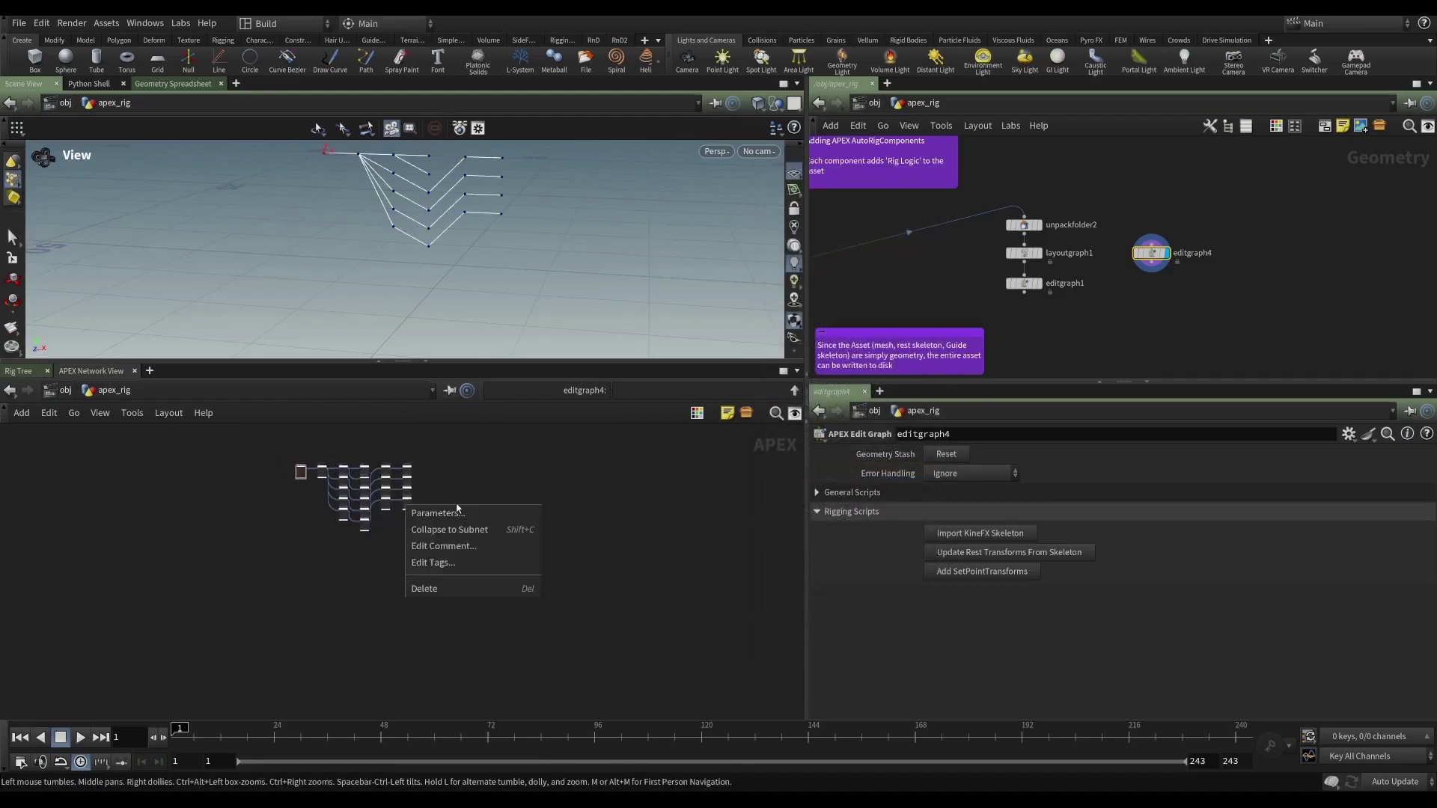
{"action": "right_click_drag", "start_coordinate": [447, 476], "coordinate": [511, 476]}
{"action": "middle_click_drag", "start_coordinate": [420, 505], "coordinate": [666, 527]}
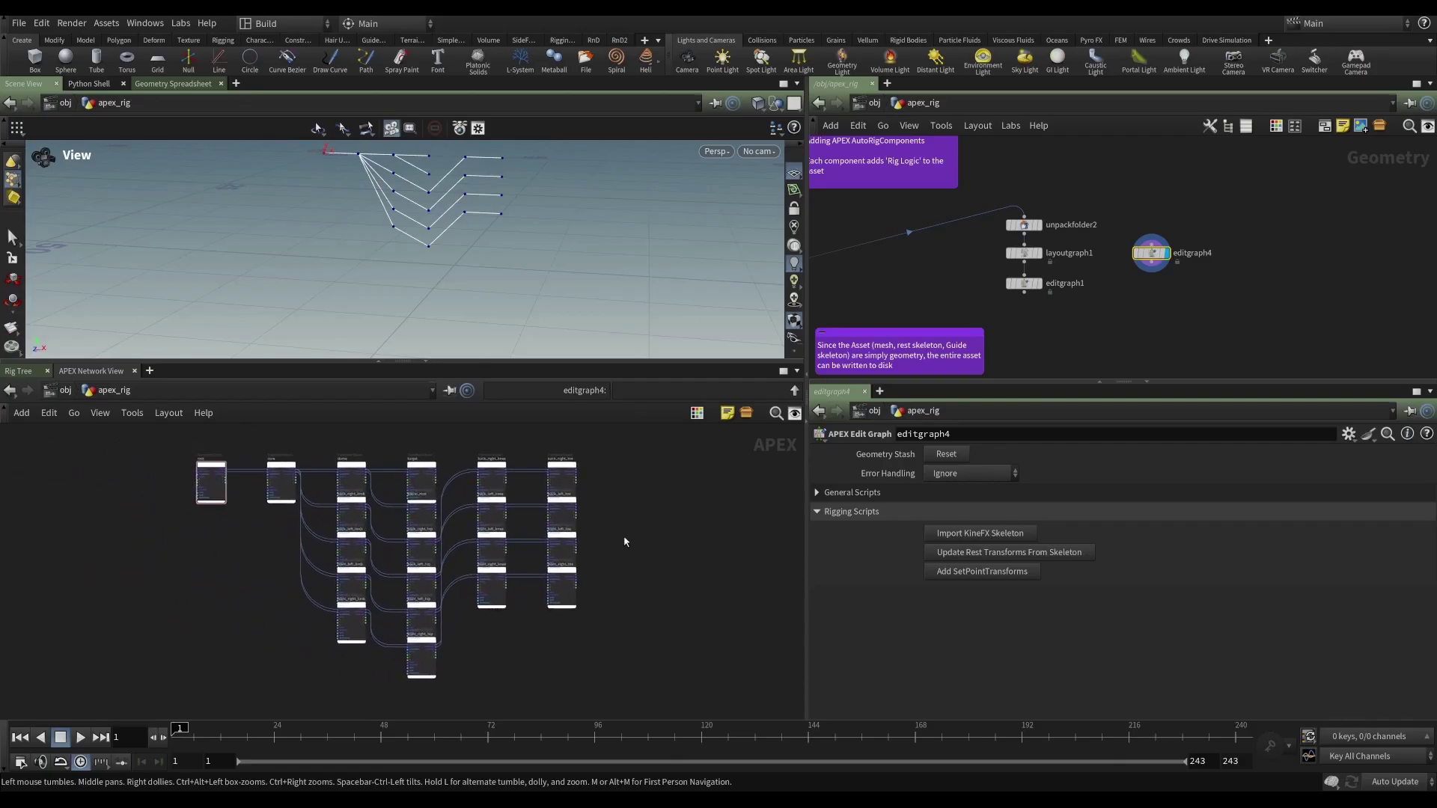
{"action": "right_click_drag", "start_coordinate": [591, 517], "coordinate": [612, 521]}
{"action": "middle_click_drag", "start_coordinate": [612, 520], "coordinate": [645, 522]}
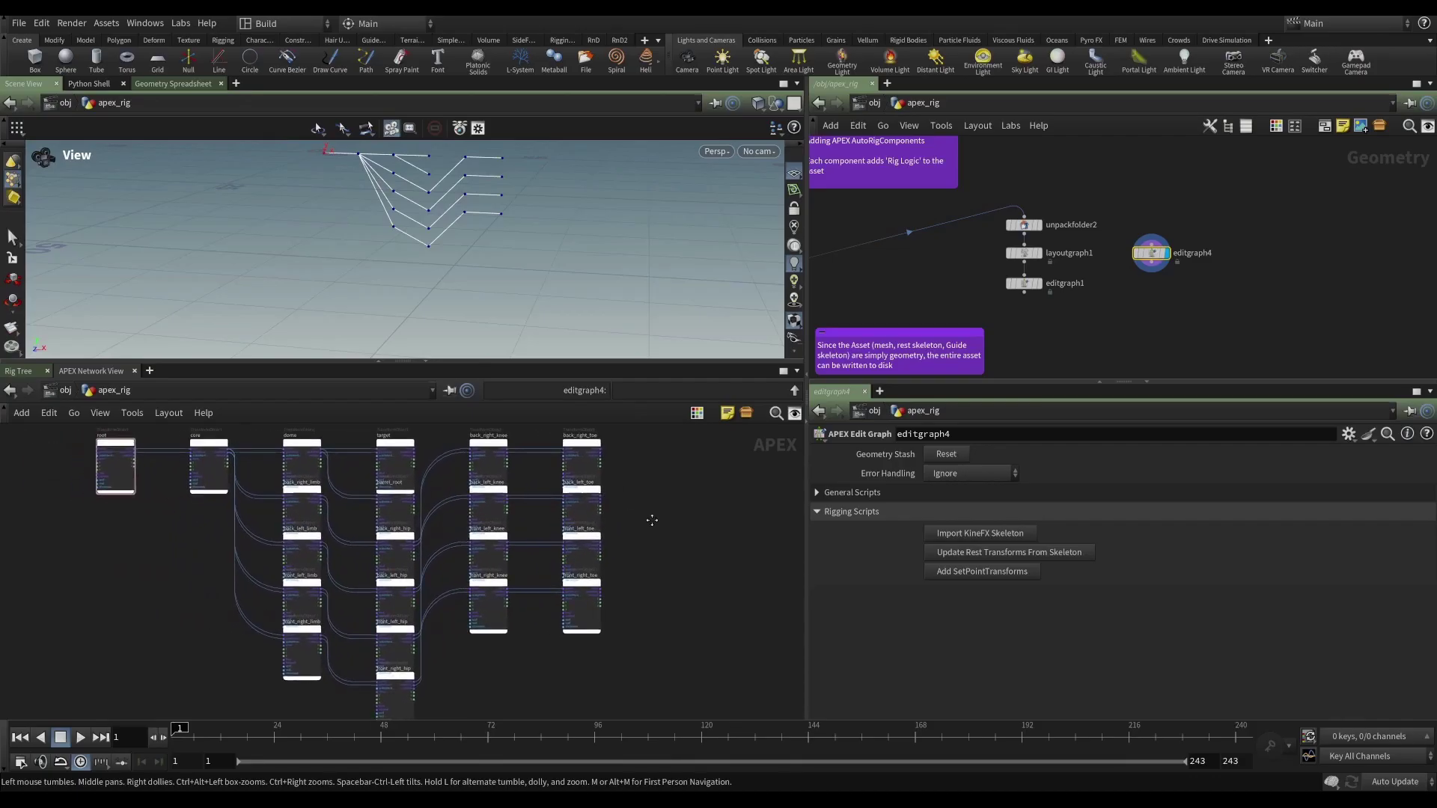
{"action": "scroll", "coordinate": [642, 528], "scroll_direction": "up", "scroll_amount": 2}
{"action": "middle_click_drag", "start_coordinate": [209, 480], "coordinate": [313, 545]}
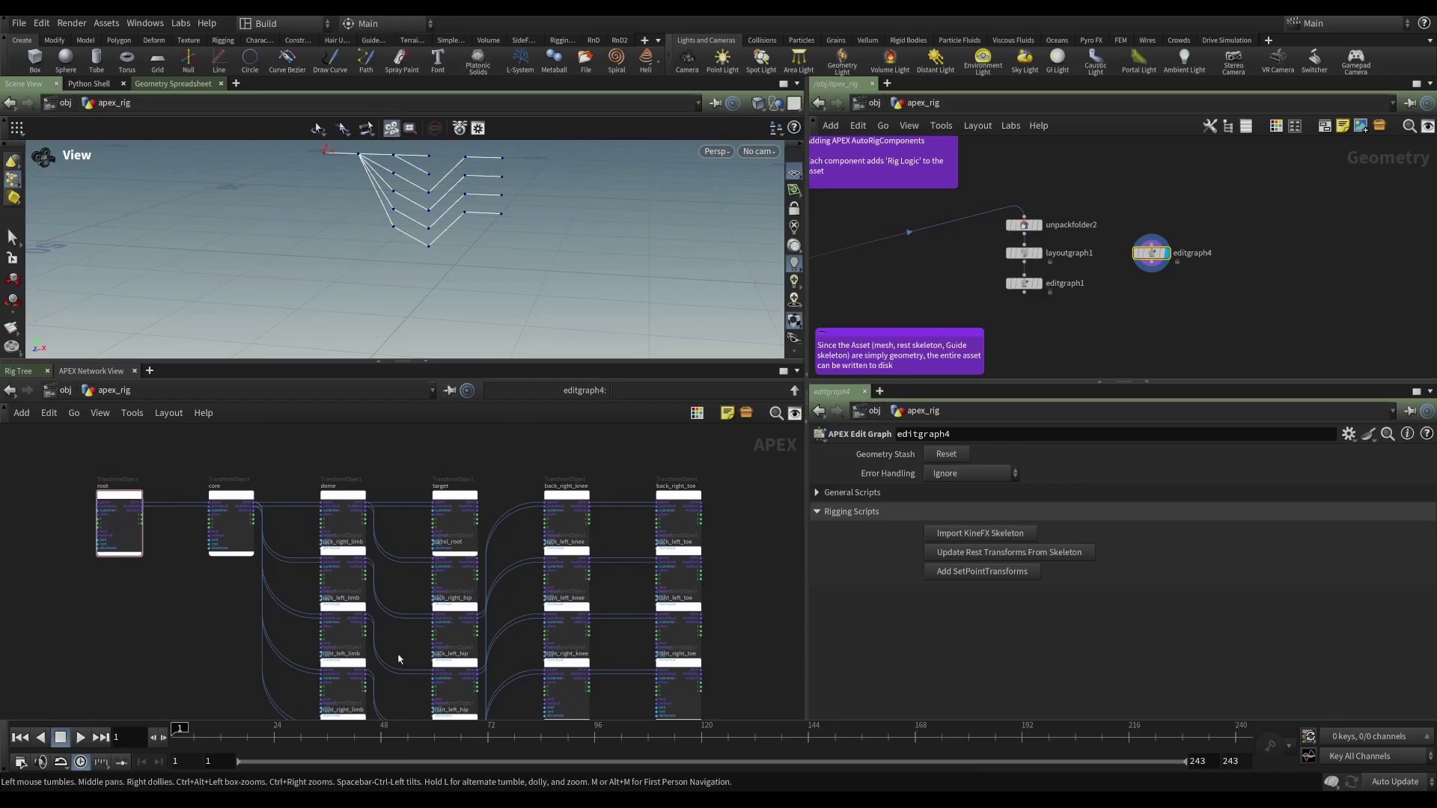
{"action": "left_click", "coordinate": [241, 534]}
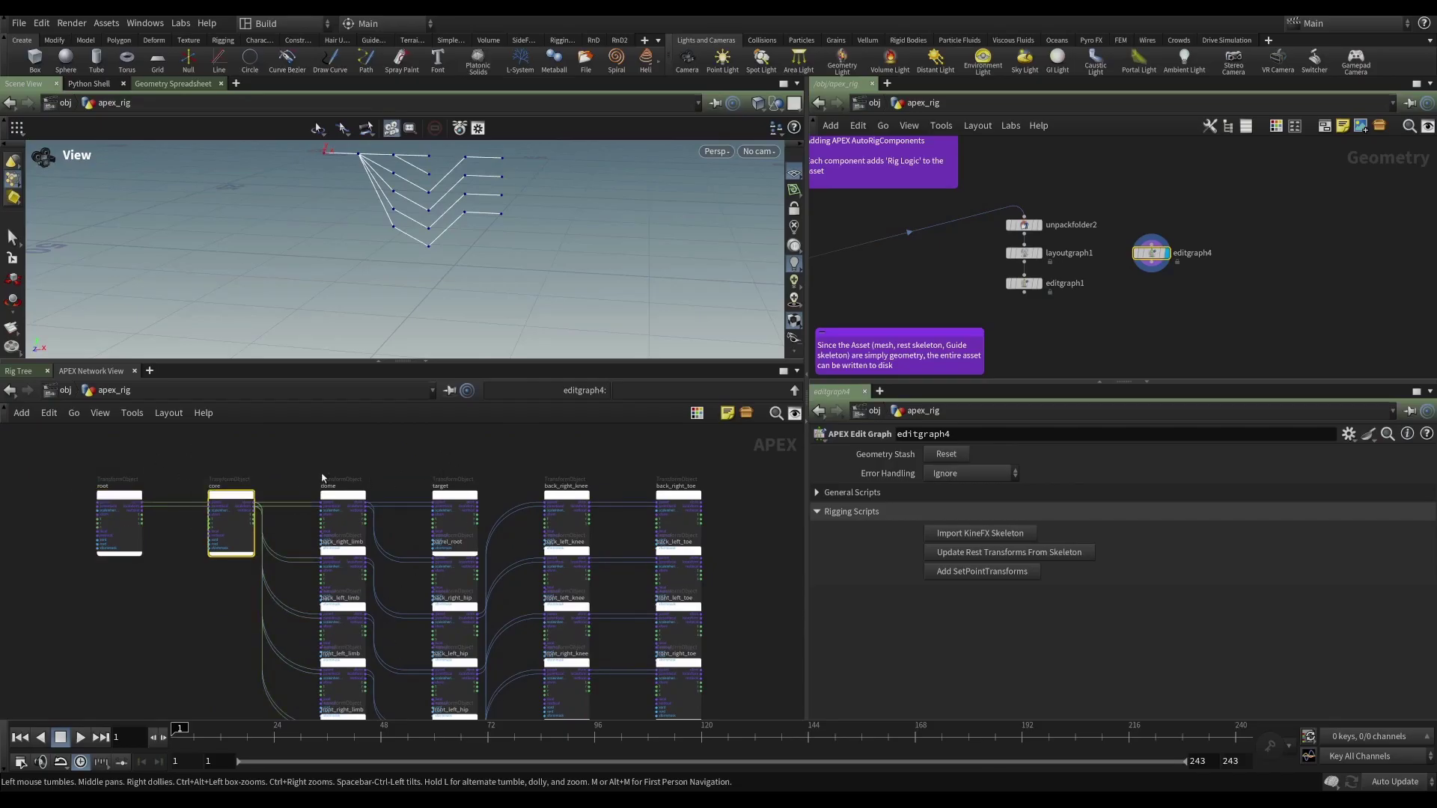
{"action": "left_click", "coordinate": [344, 520]}
{"action": "left_click", "coordinate": [452, 514]}
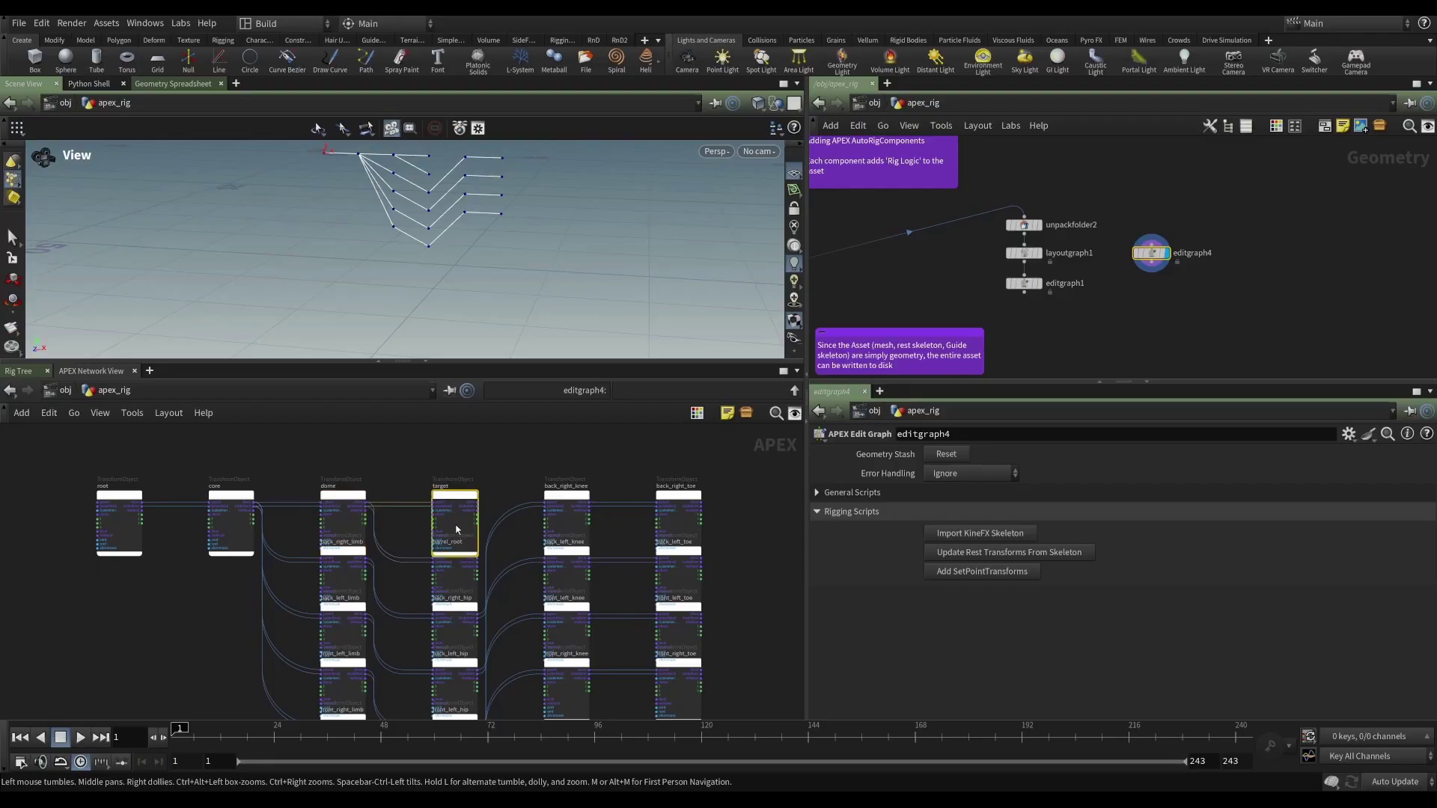
Drag barrel_root out from behind target to a free spot on its left
{"action": "middle_click_drag", "start_coordinate": [399, 583], "coordinate": [398, 538]}
{"action": "left_click_drag", "start_coordinate": [448, 528], "coordinate": [398, 514]}
{"action": "scroll", "coordinate": [398, 514], "scroll_direction": "up", "scroll_amount": 4}
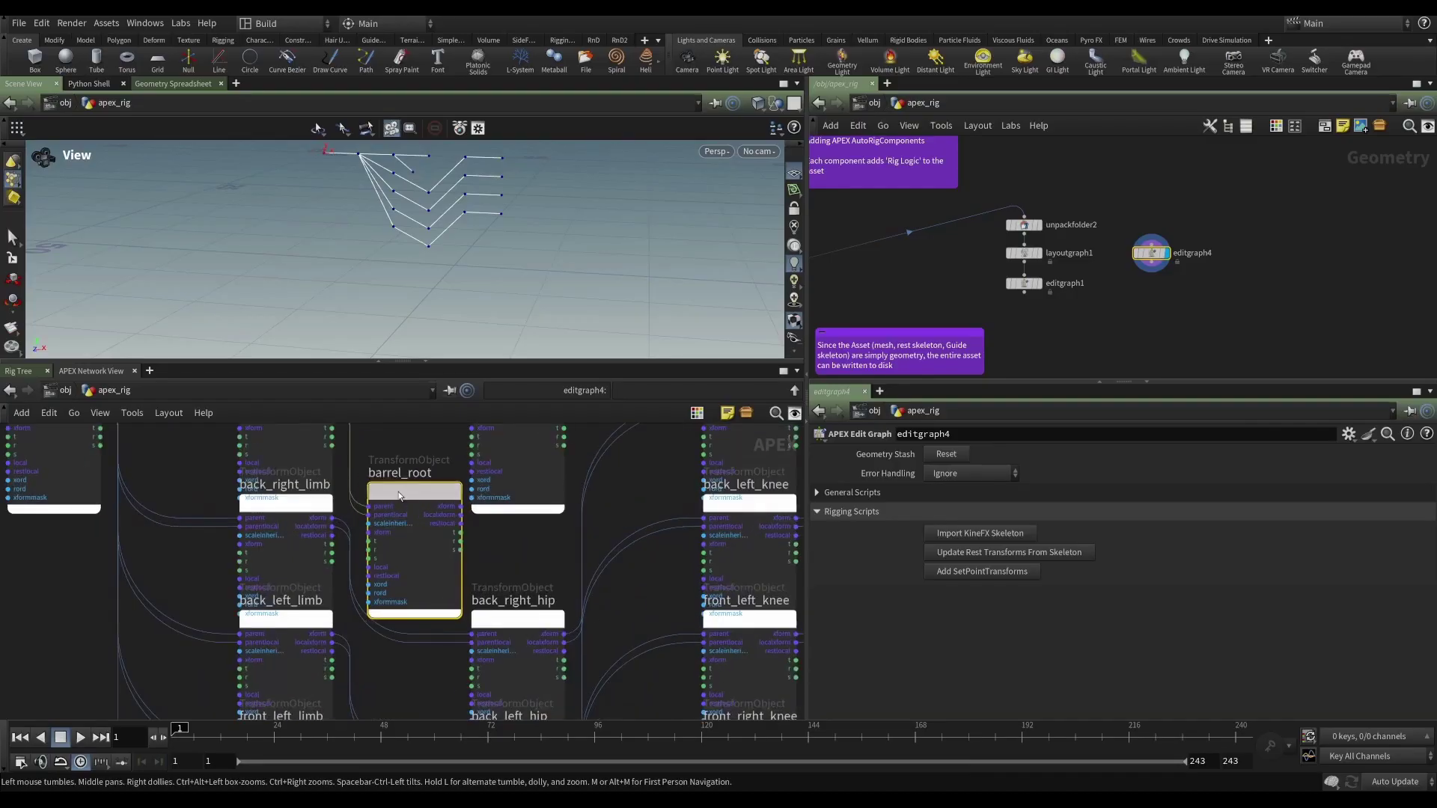
{"action": "scroll", "coordinate": [413, 486], "scroll_direction": "down", "scroll_amount": 3}
{"action": "scroll", "coordinate": [413, 486], "scroll_direction": "down", "scroll_amount": 3}
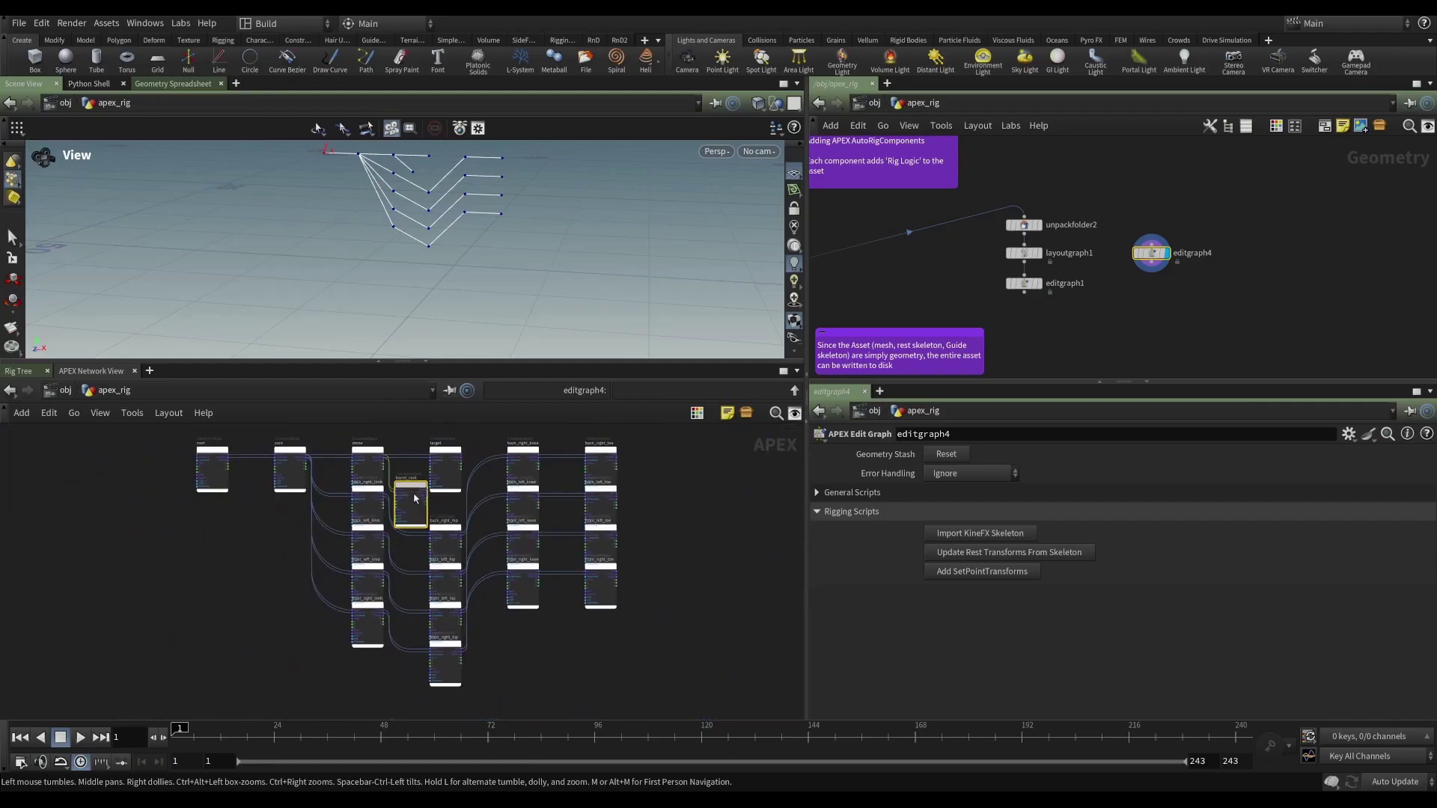
{"action": "scroll", "coordinate": [237, 539], "scroll_direction": "down", "scroll_amount": 2}
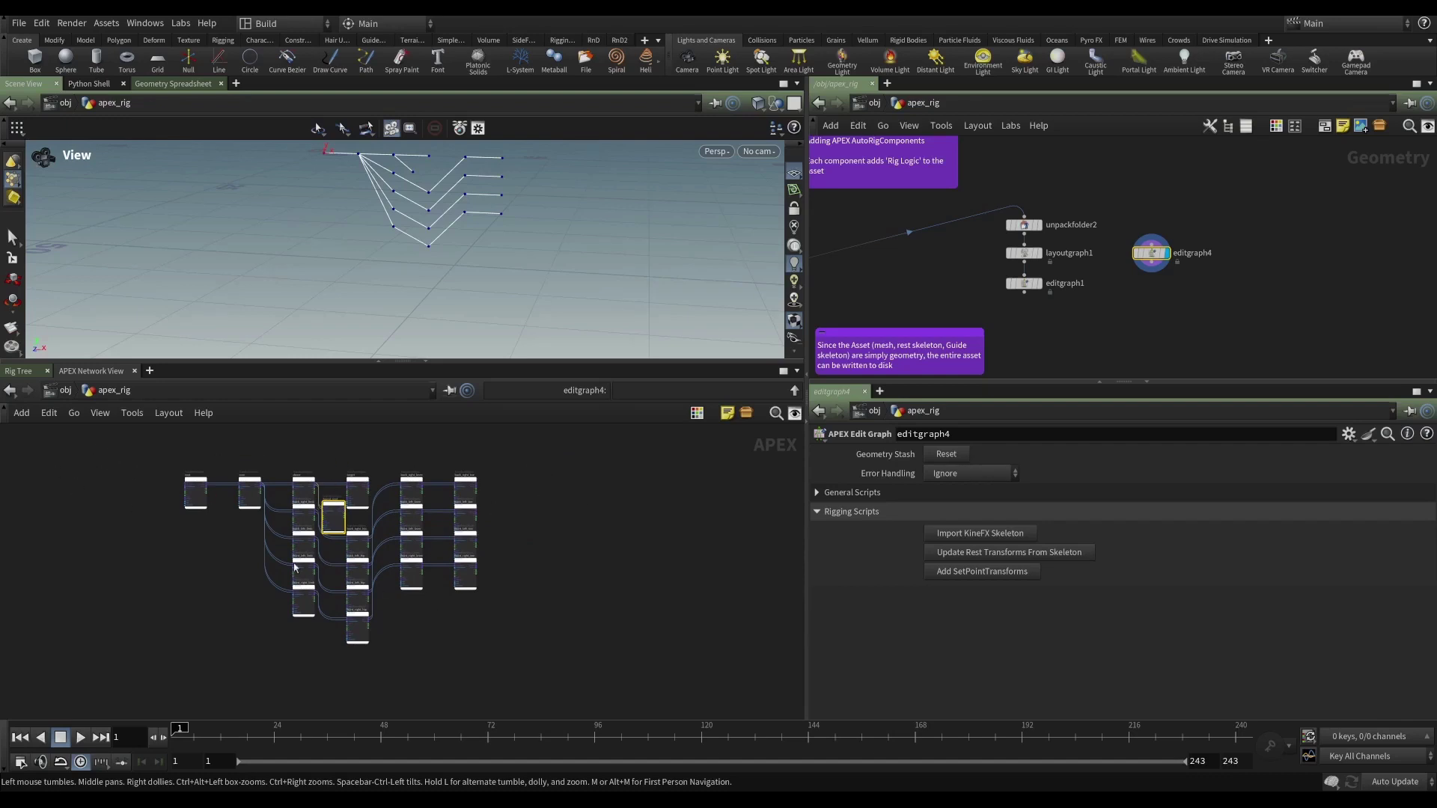
{"action": "scroll", "coordinate": [464, 616], "scroll_direction": "up", "scroll_amount": 3}
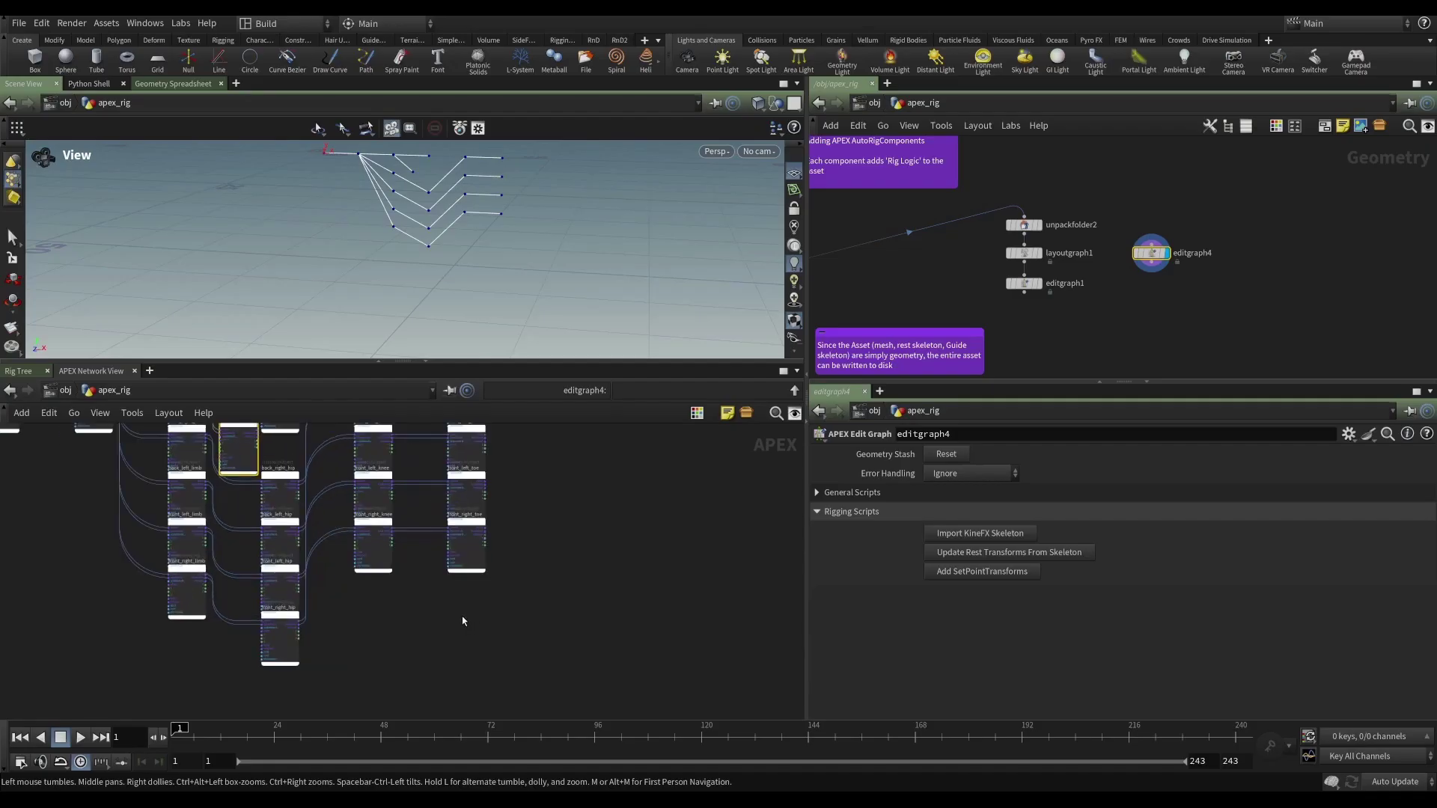
{"action": "scroll", "coordinate": [462, 616], "scroll_direction": "down", "scroll_amount": 2}
Pan the graph and box-select the back_right_toe column of nodes
{"action": "middle_click_drag", "start_coordinate": [462, 618], "coordinate": [515, 635]}
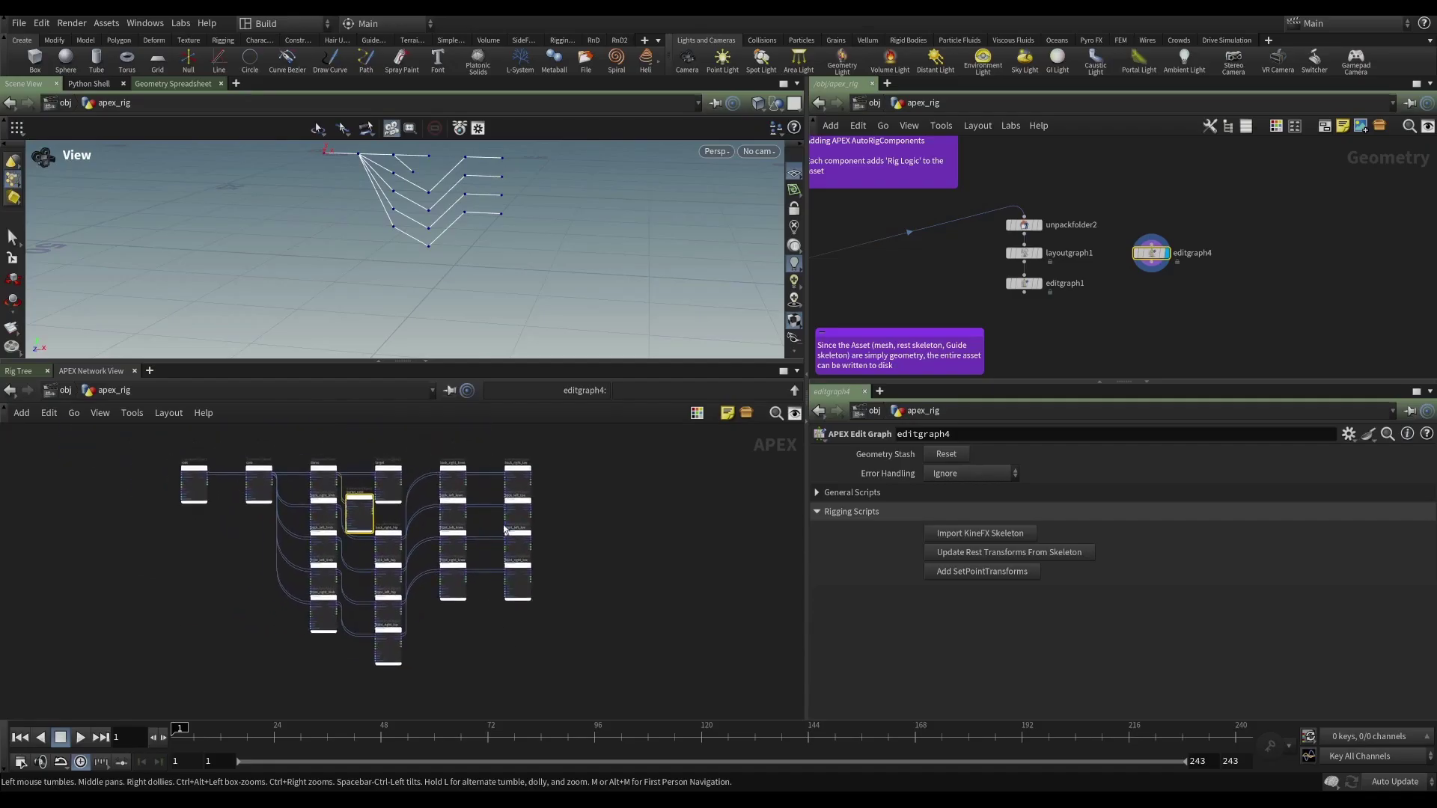
{"action": "scroll", "coordinate": [505, 529], "scroll_direction": "up", "scroll_amount": 3}
{"action": "scroll", "coordinate": [612, 534], "scroll_direction": "down", "scroll_amount": 2}
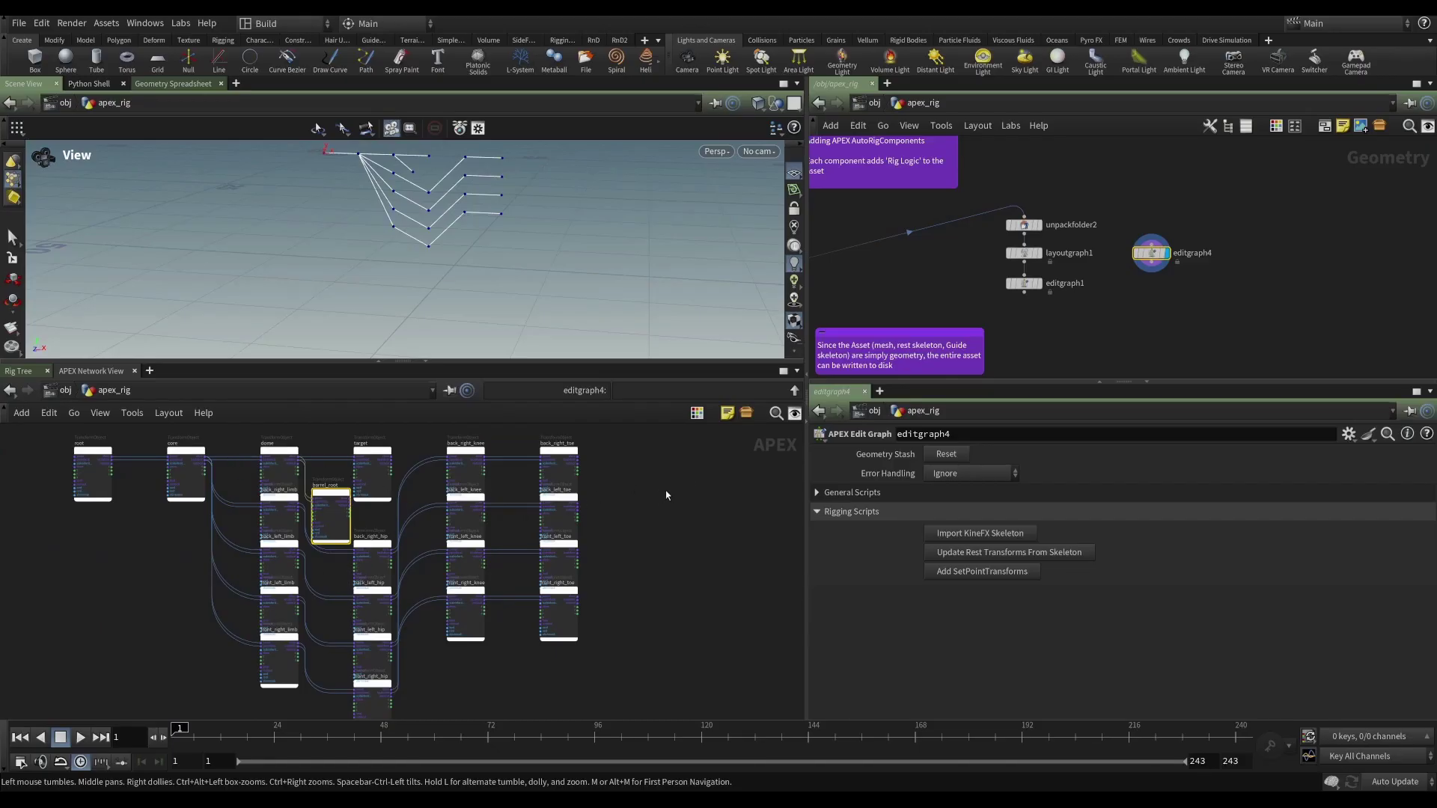
{"action": "scroll", "coordinate": [666, 493], "scroll_direction": "down", "scroll_amount": 3}
{"action": "middle_click_drag", "start_coordinate": [666, 494], "coordinate": [599, 517]}
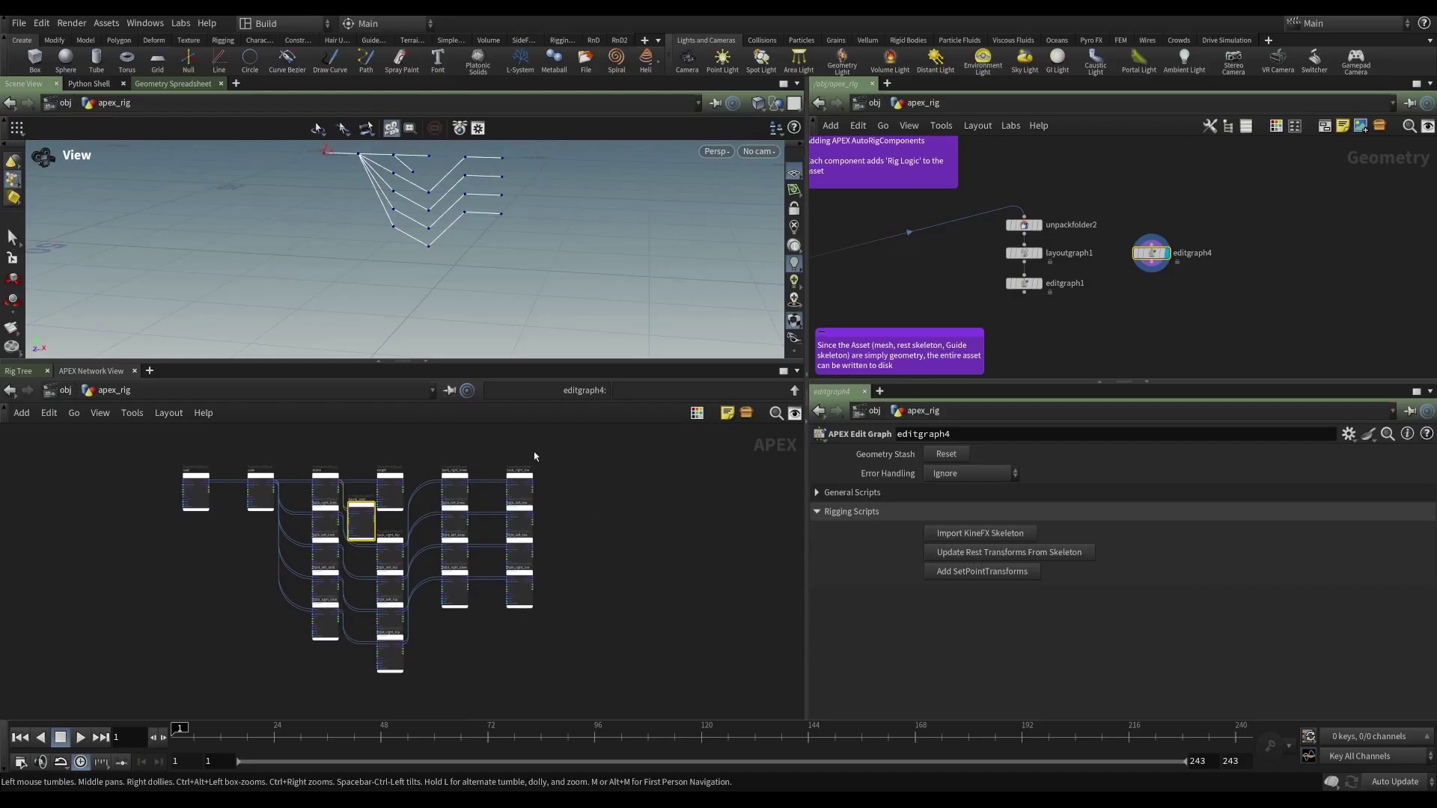
{"action": "left_click_drag", "start_coordinate": [532, 449], "coordinate": [522, 627]}
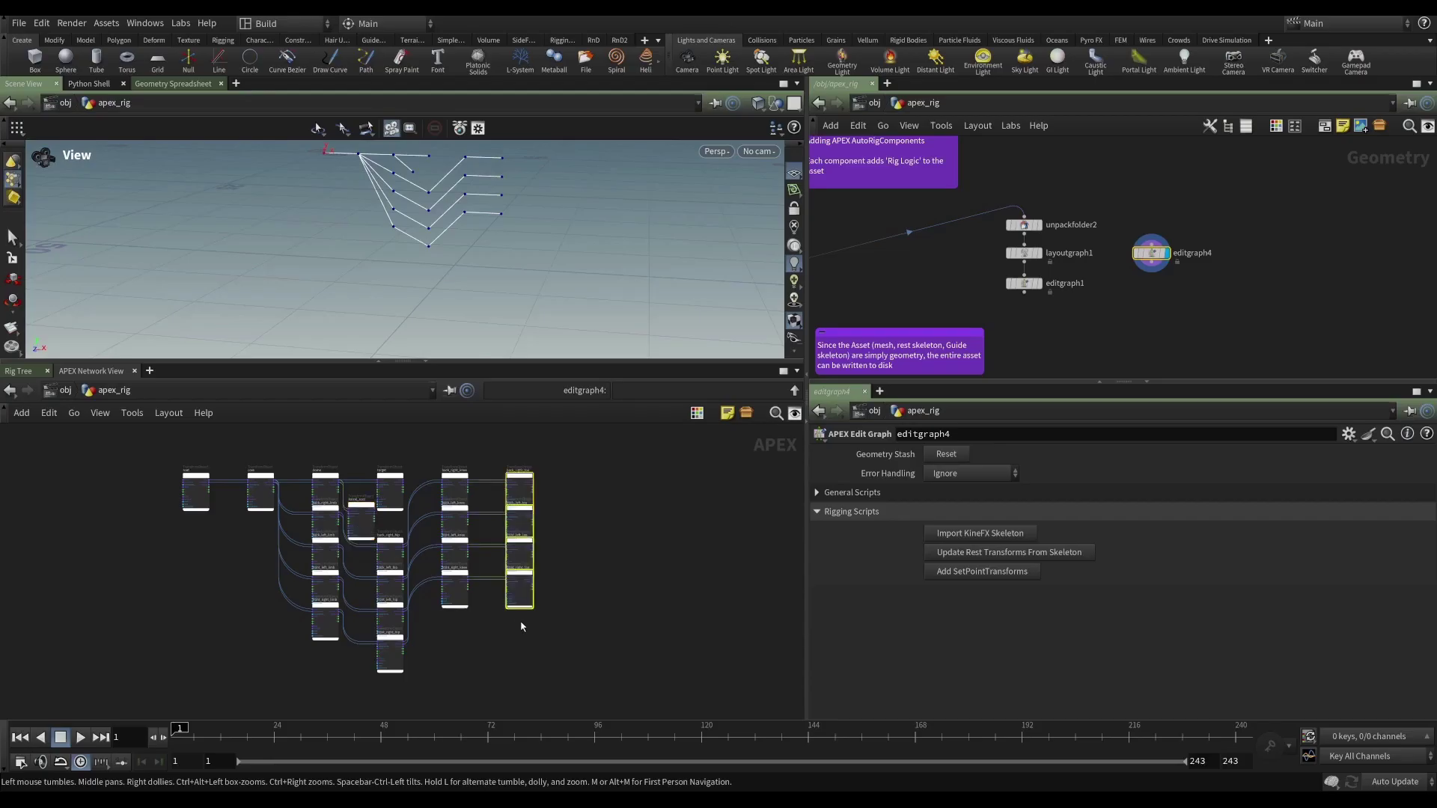
Try updating rest transforms from a skeleton, then cancel the chooser and dismiss the no-node error
{"action": "left_click", "coordinate": [973, 553]}
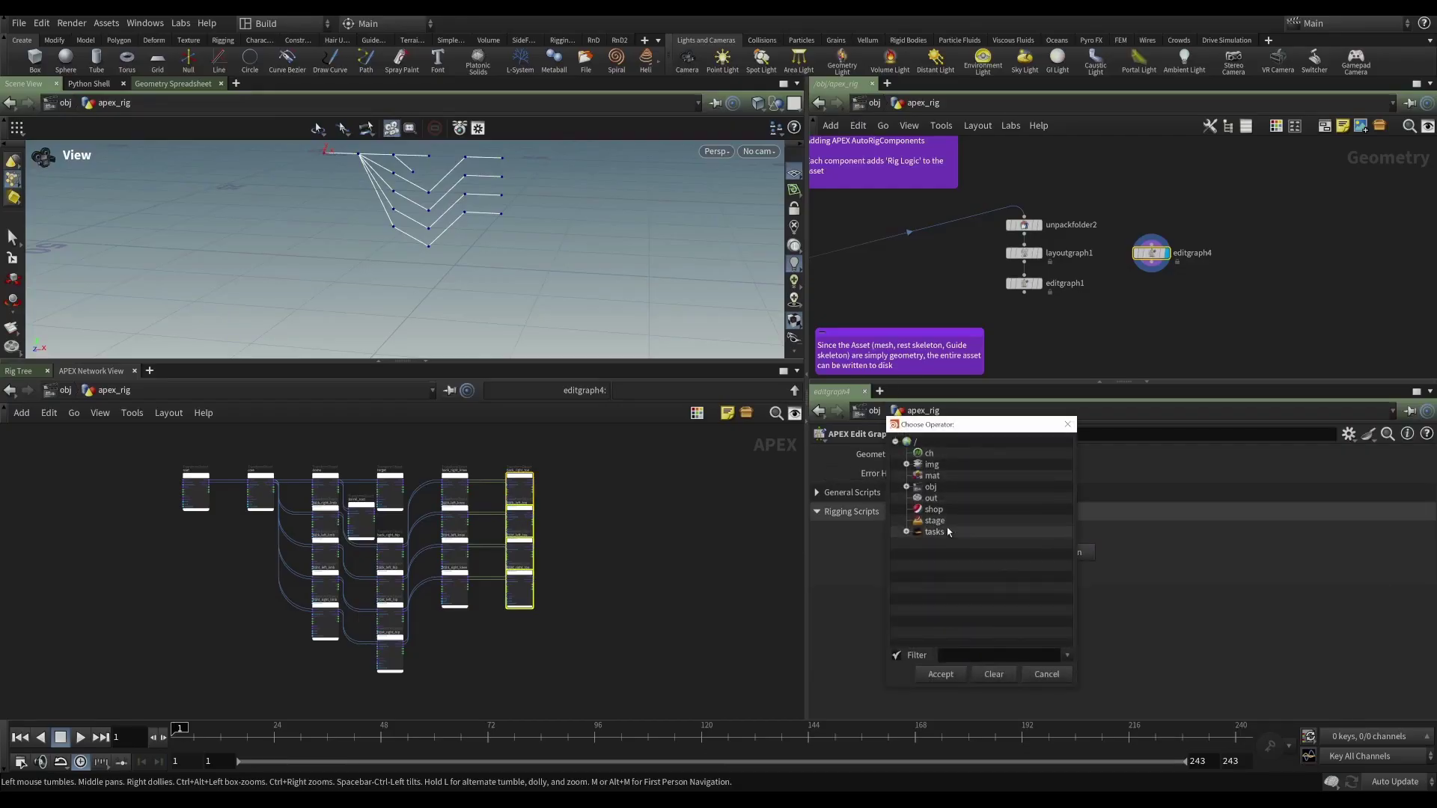
{"action": "left_click", "coordinate": [1067, 424]}
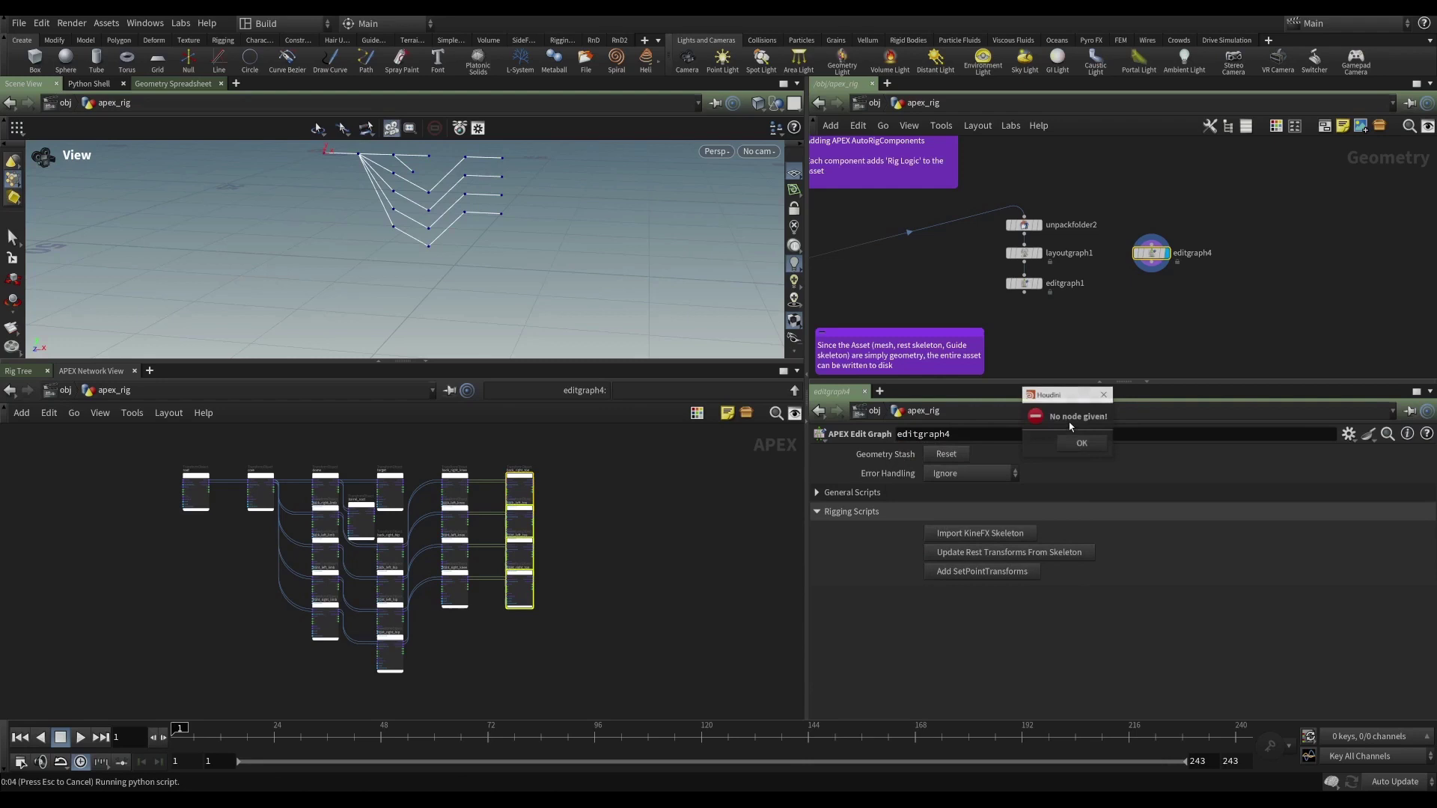
{"action": "left_click", "coordinate": [1078, 444]}
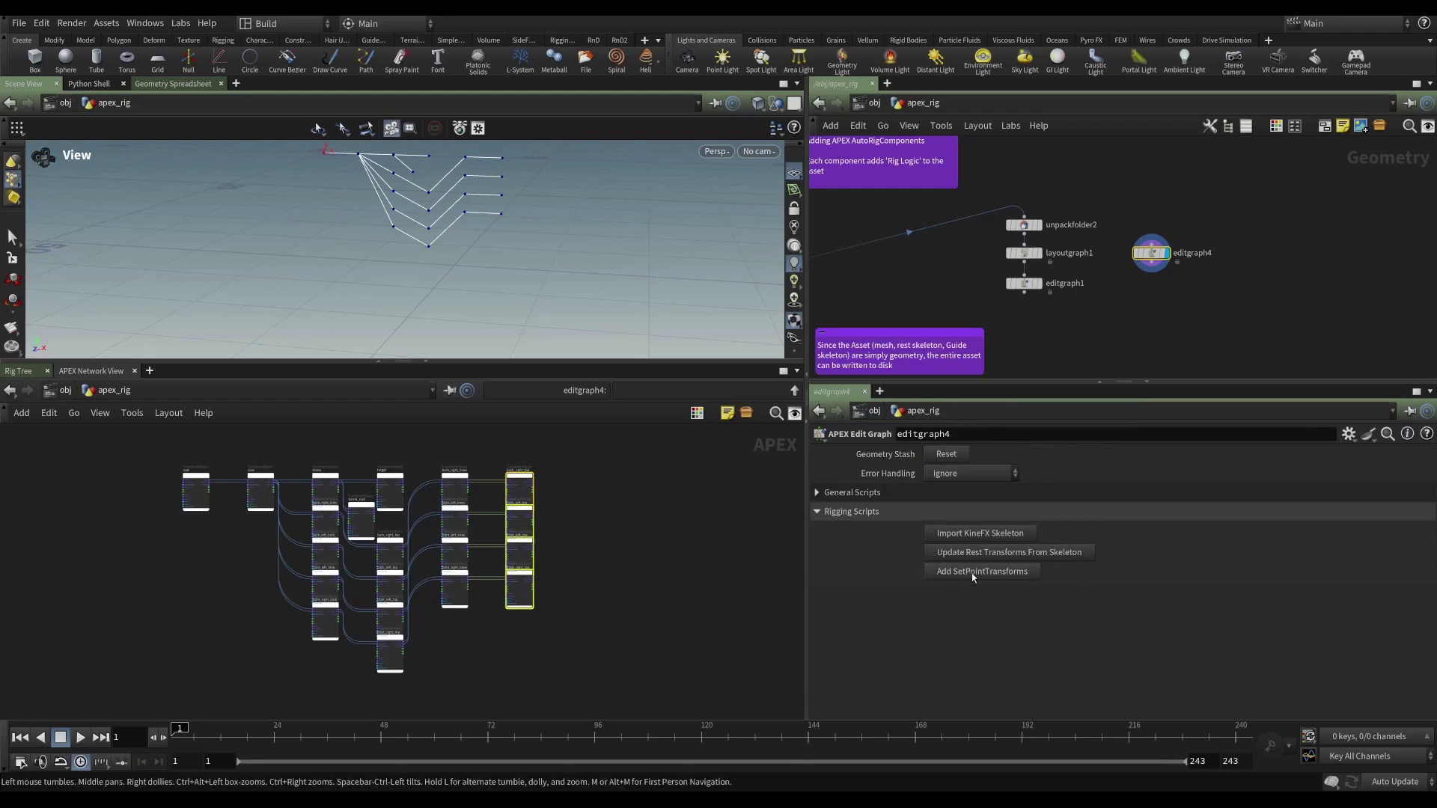
Select every graph node, add a SetPointTransforms node wired into them, then deselect
{"action": "left_click", "coordinate": [599, 532]}
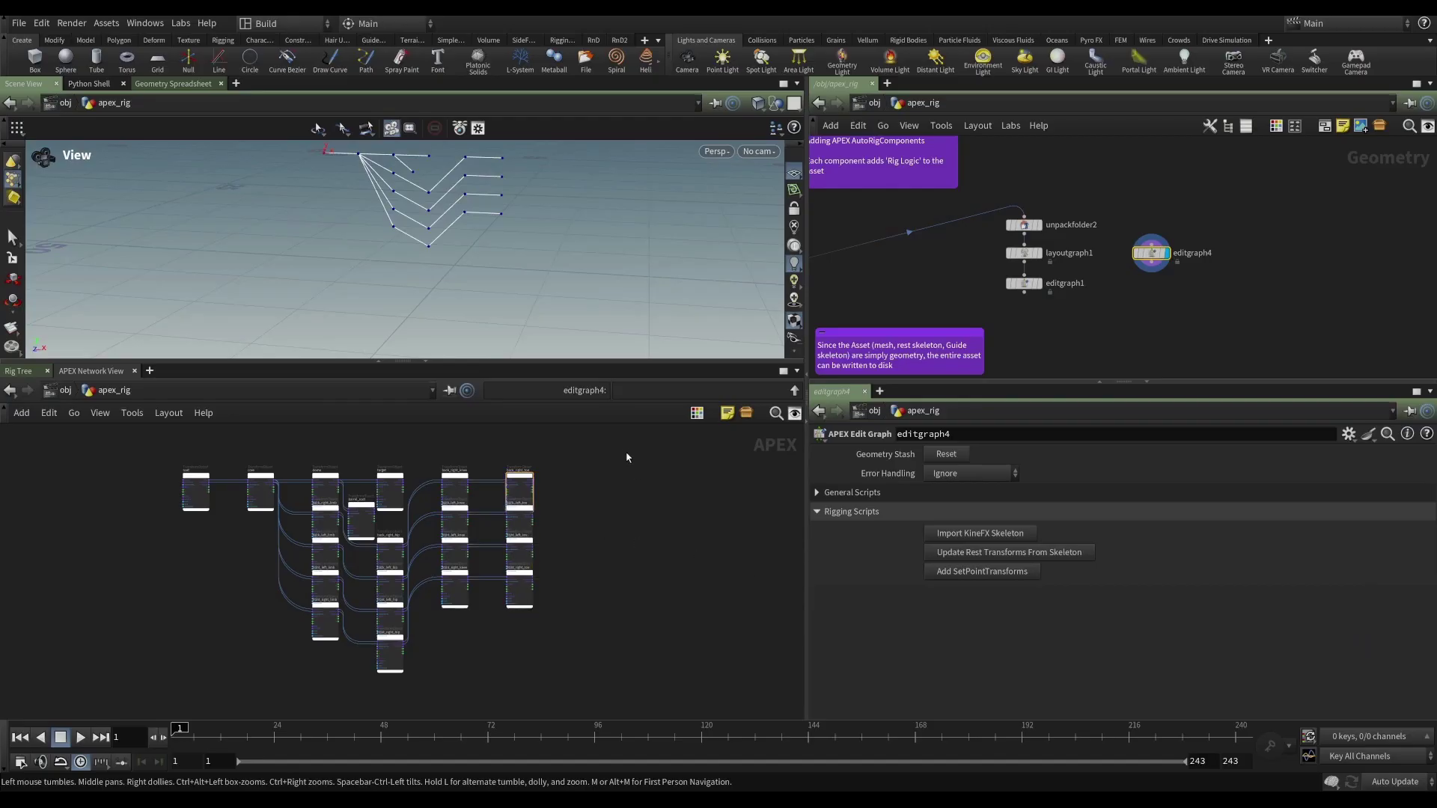
{"action": "left_click_drag", "start_coordinate": [627, 457], "coordinate": [140, 671]}
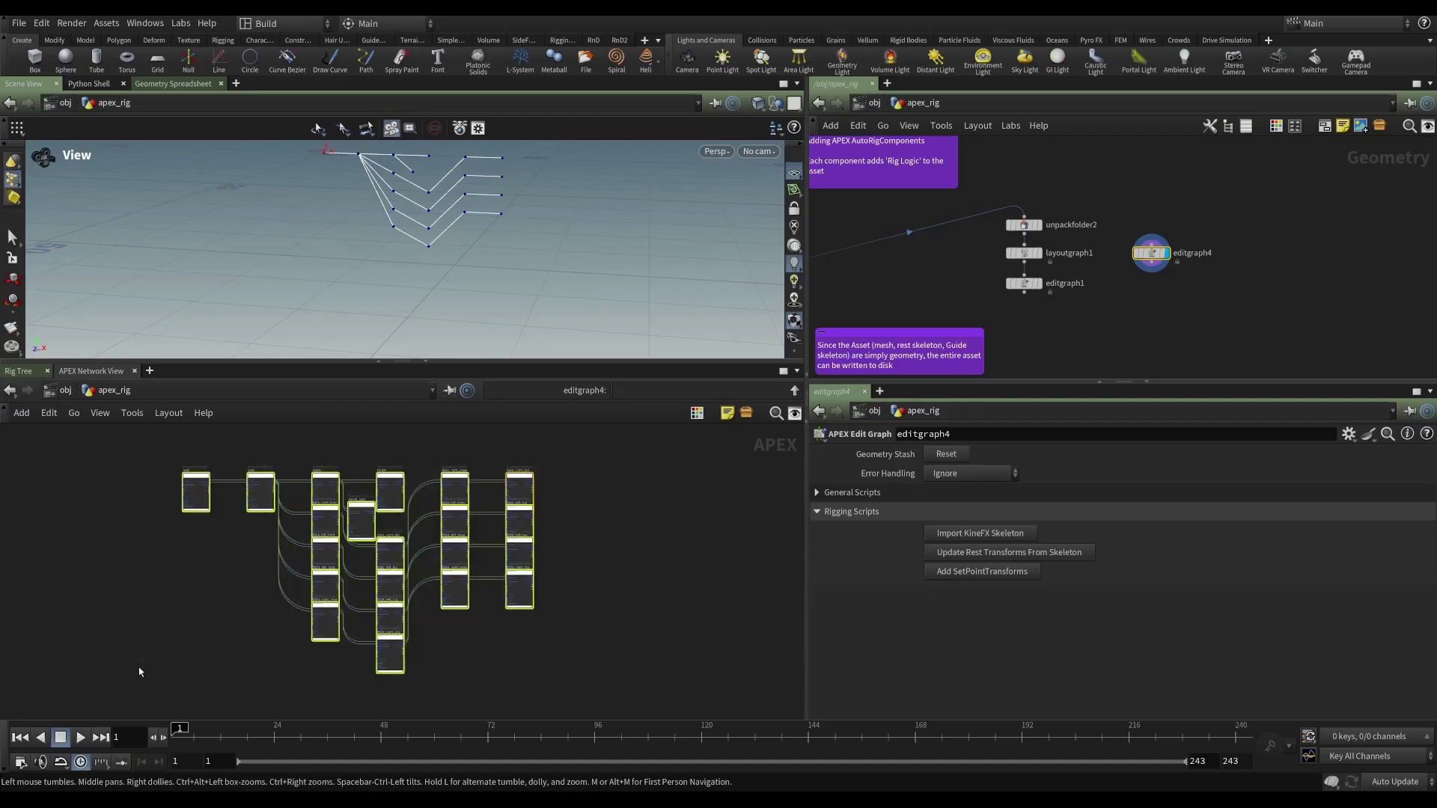
{"action": "left_click", "coordinate": [959, 572]}
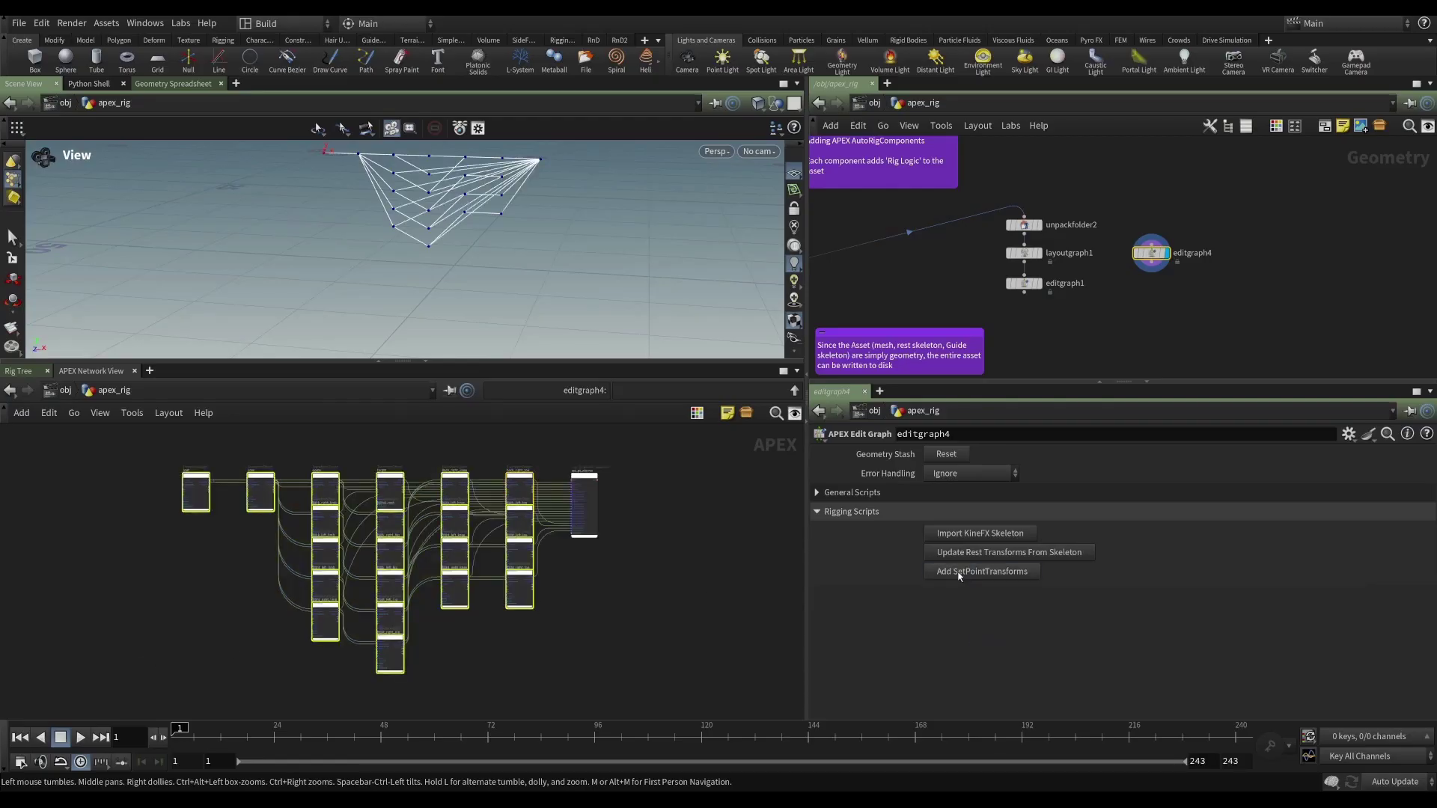
{"action": "left_click", "coordinate": [689, 580]}
Expand editgraph4's General Scripts folder
{"action": "scroll", "coordinate": [582, 458], "scroll_direction": "up", "scroll_amount": 10}
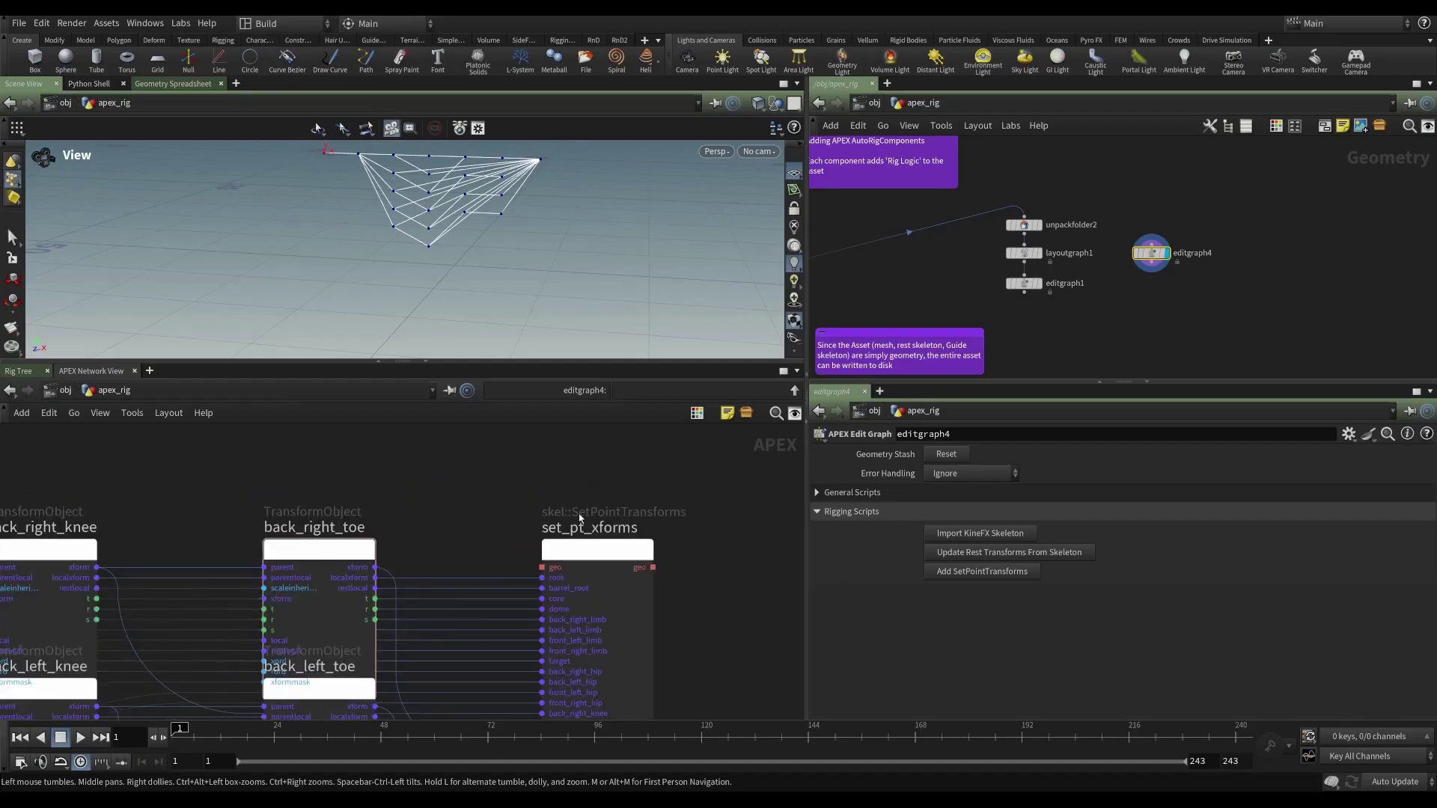
{"action": "scroll", "coordinate": [677, 545], "scroll_direction": "down", "scroll_amount": 5}
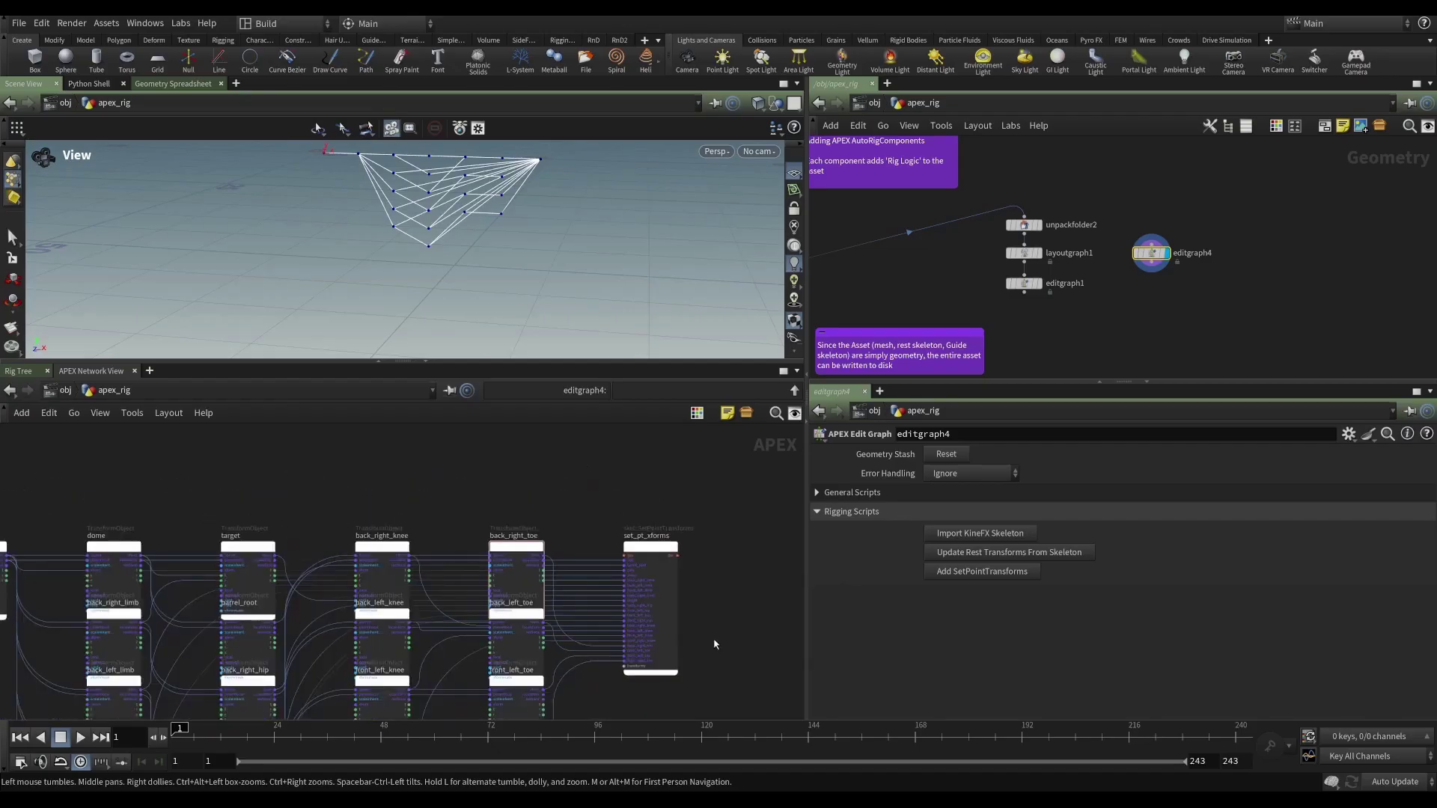
{"action": "scroll", "coordinate": [758, 493], "scroll_direction": "down", "scroll_amount": 4}
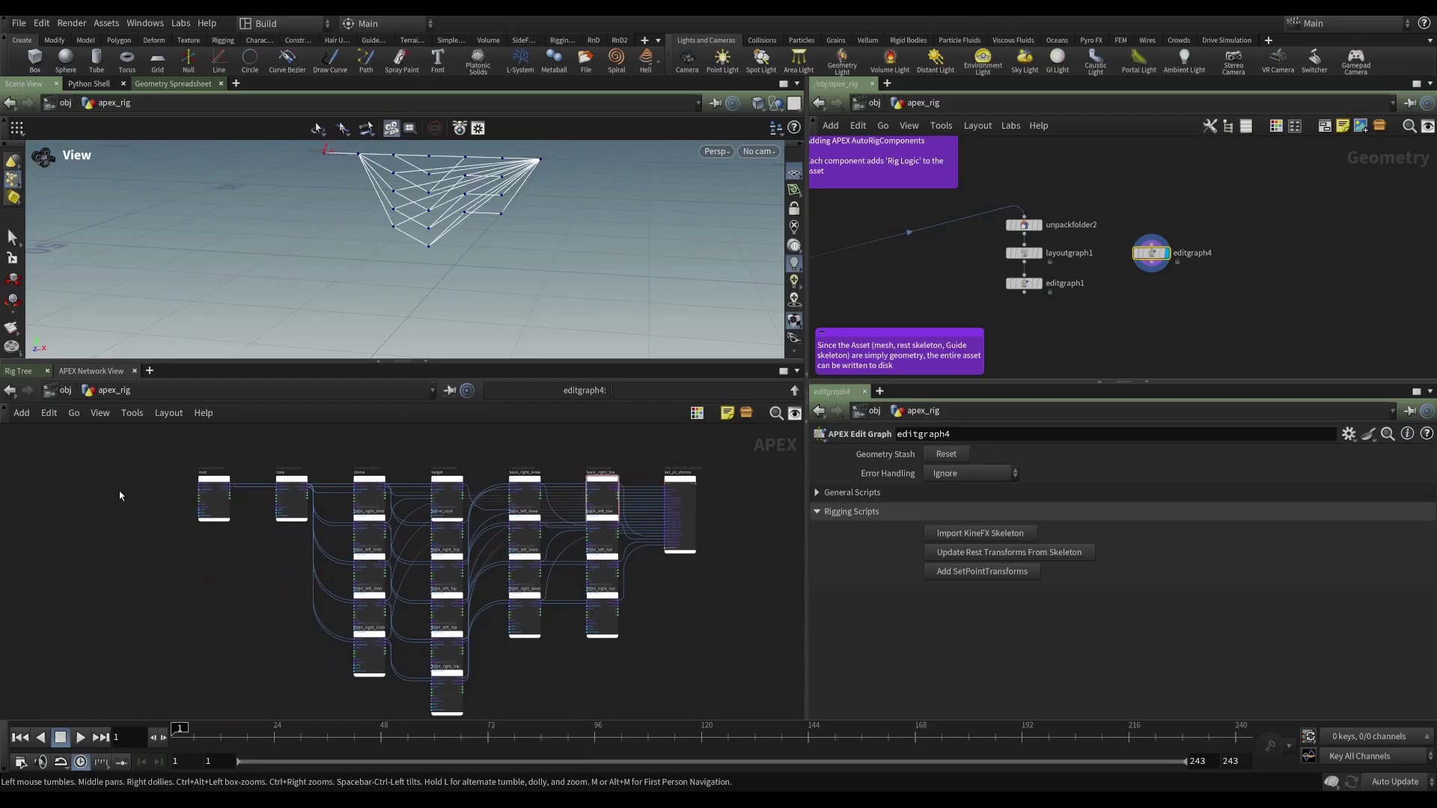
{"action": "left_click", "coordinate": [883, 492]}
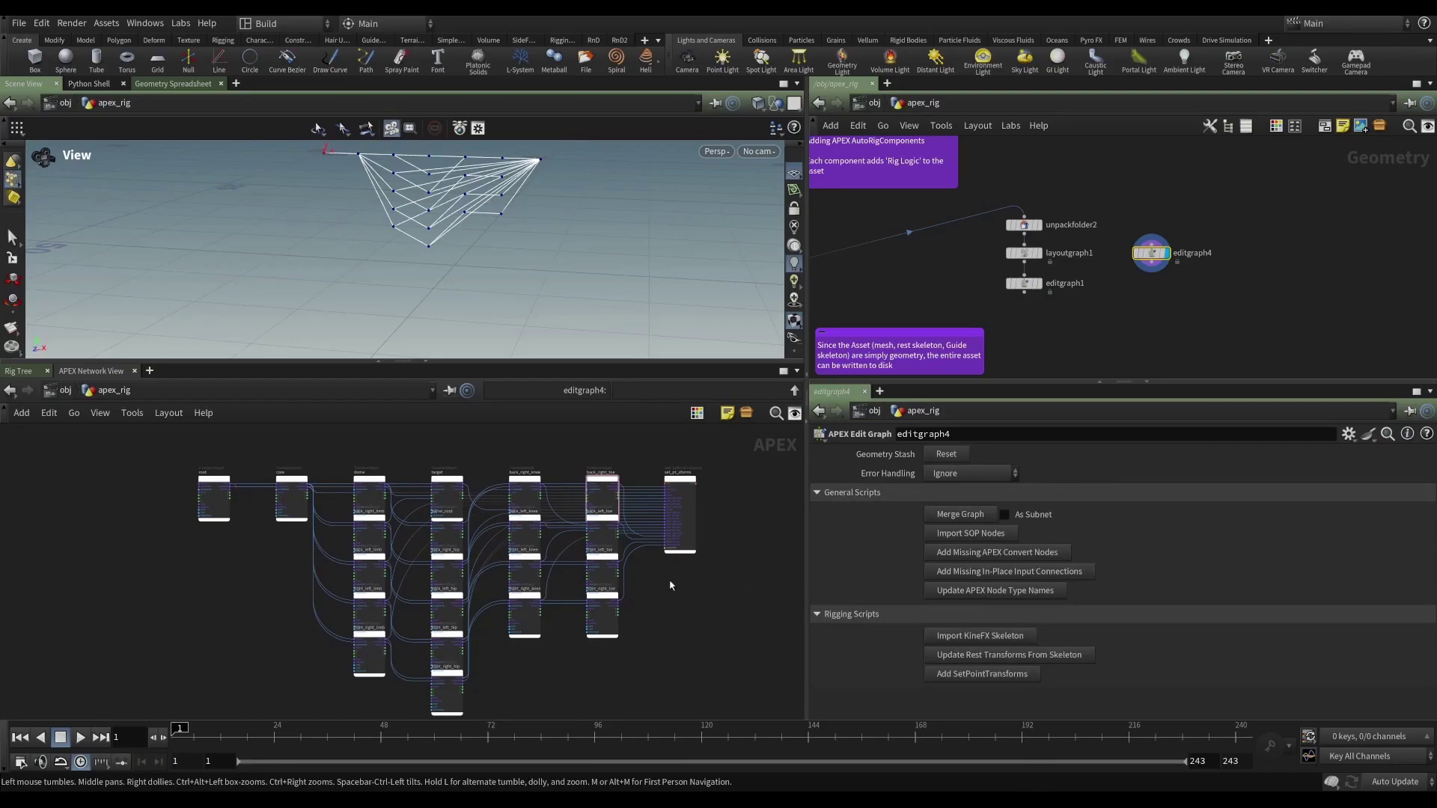
{"action": "scroll", "coordinate": [679, 644], "scroll_direction": "down", "scroll_amount": 3}
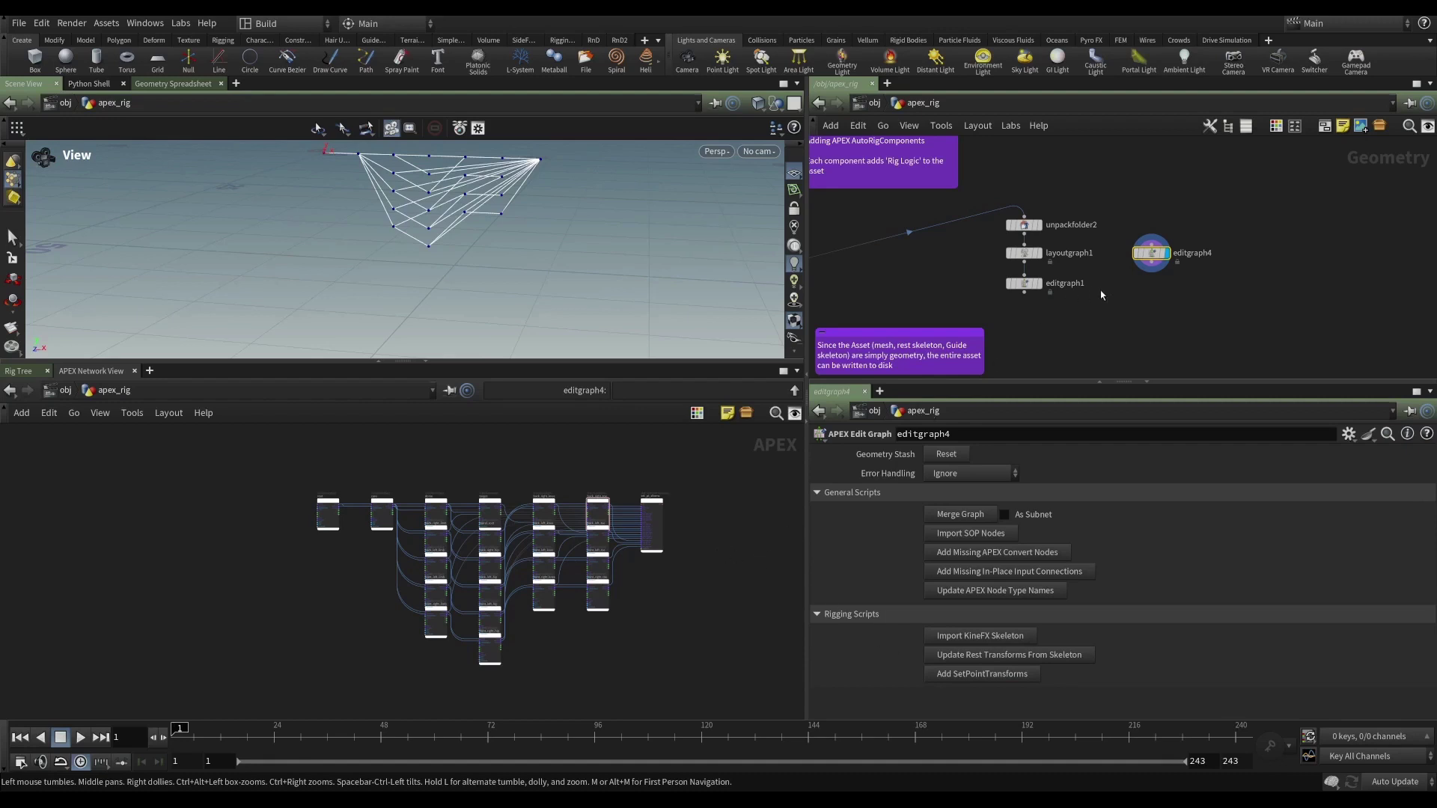
{"action": "scroll", "coordinate": [1100, 293], "scroll_direction": "down", "scroll_amount": 5}
{"action": "middle_click_drag", "start_coordinate": [1095, 224], "coordinate": [1164, 359]}
{"action": "scroll", "coordinate": [1138, 276], "scroll_direction": "down", "scroll_amount": 3}
{"action": "middle_click_drag", "start_coordinate": [1139, 264], "coordinate": [1138, 278]}
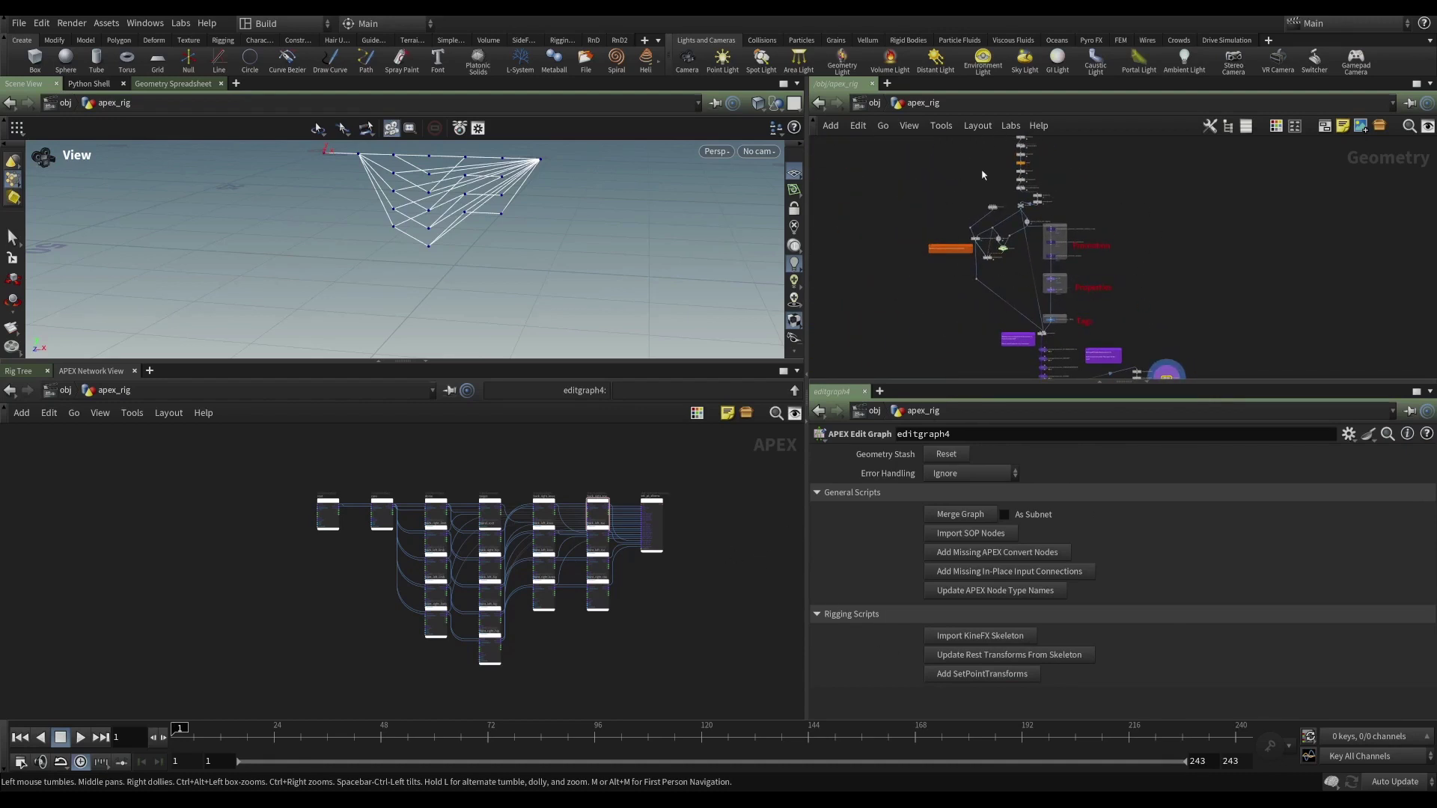
{"action": "middle_click_drag", "start_coordinate": [1066, 339], "coordinate": [1062, 229]}
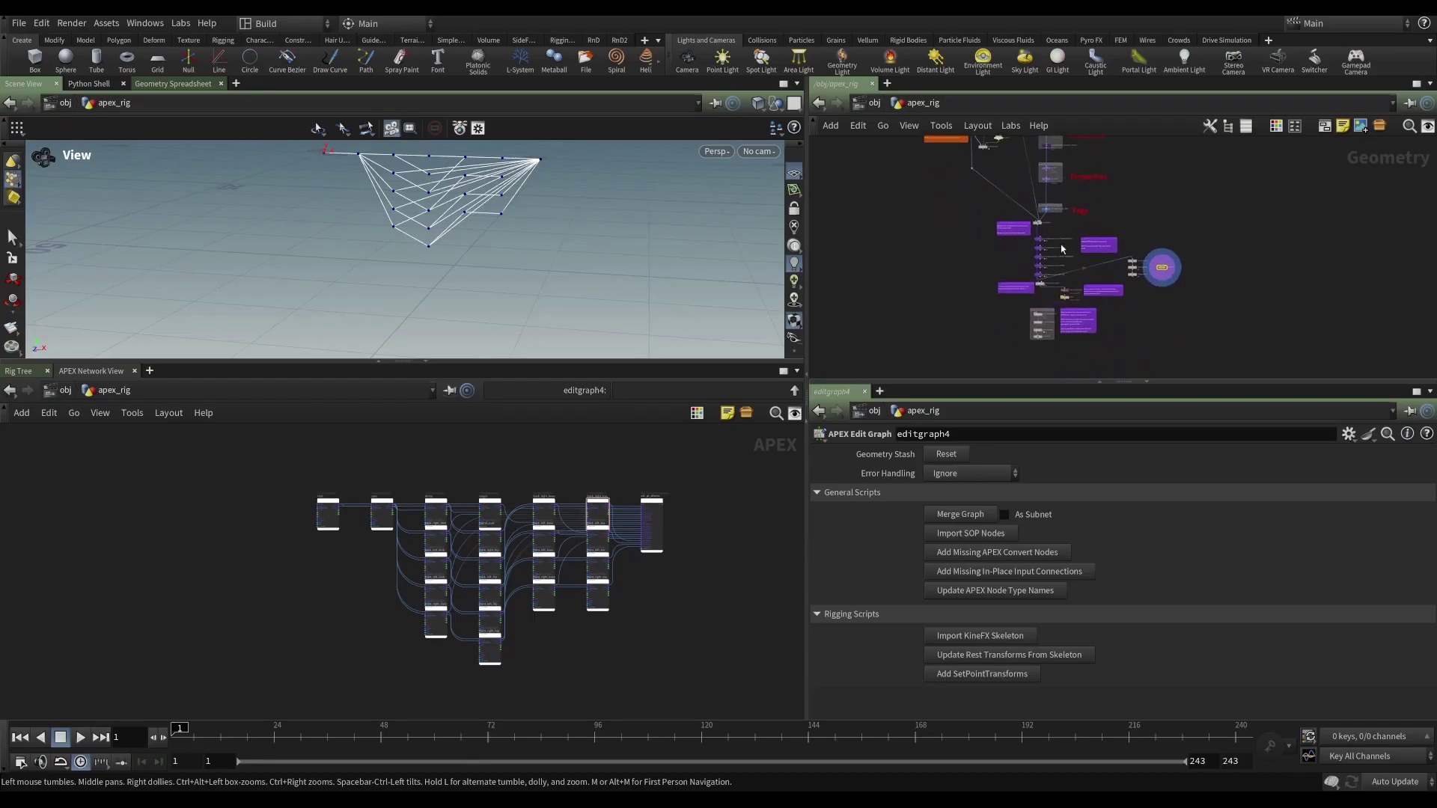
{"action": "scroll", "coordinate": [1061, 248], "scroll_direction": "up", "scroll_amount": 3}
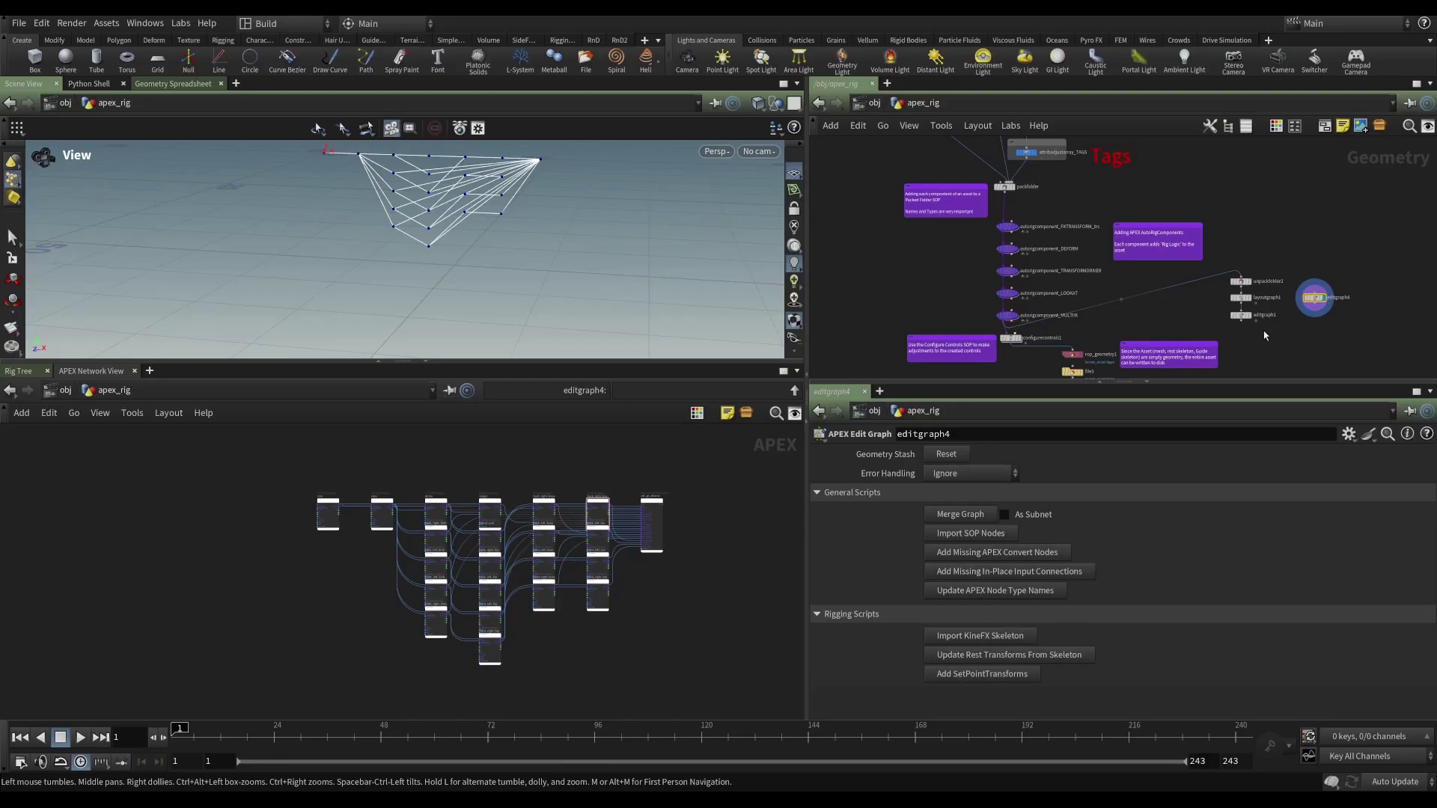
{"action": "scroll", "coordinate": [1232, 337], "scroll_direction": "up", "scroll_amount": 6}
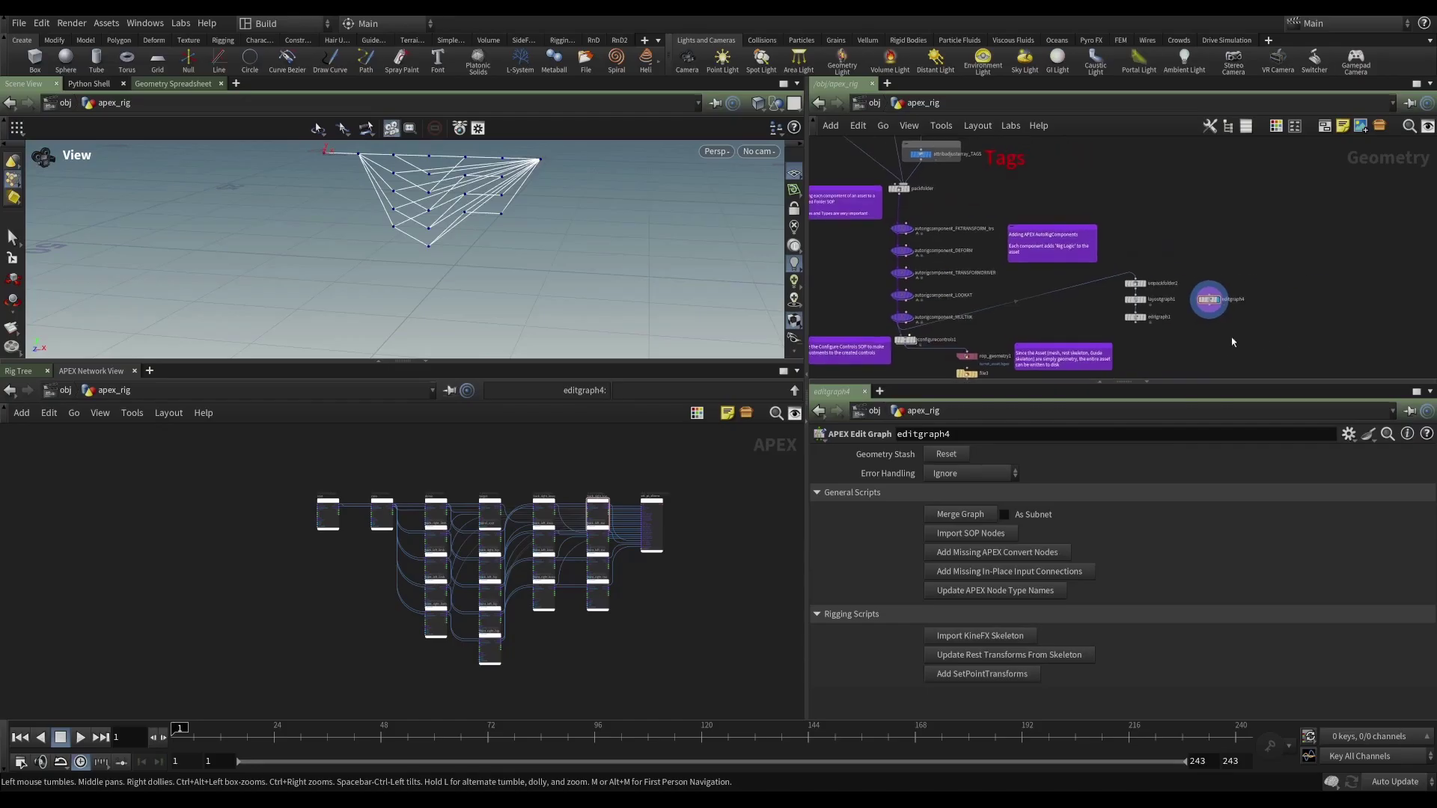
{"action": "middle_click_drag", "start_coordinate": [1201, 332], "coordinate": [1174, 345]}
{"action": "left_click_drag", "start_coordinate": [1255, 204], "coordinate": [1131, 303]}
Set editgraph1's display flag and bring the right-hand nodes of its rig graph into view
{"action": "left_click", "coordinate": [999, 310]}
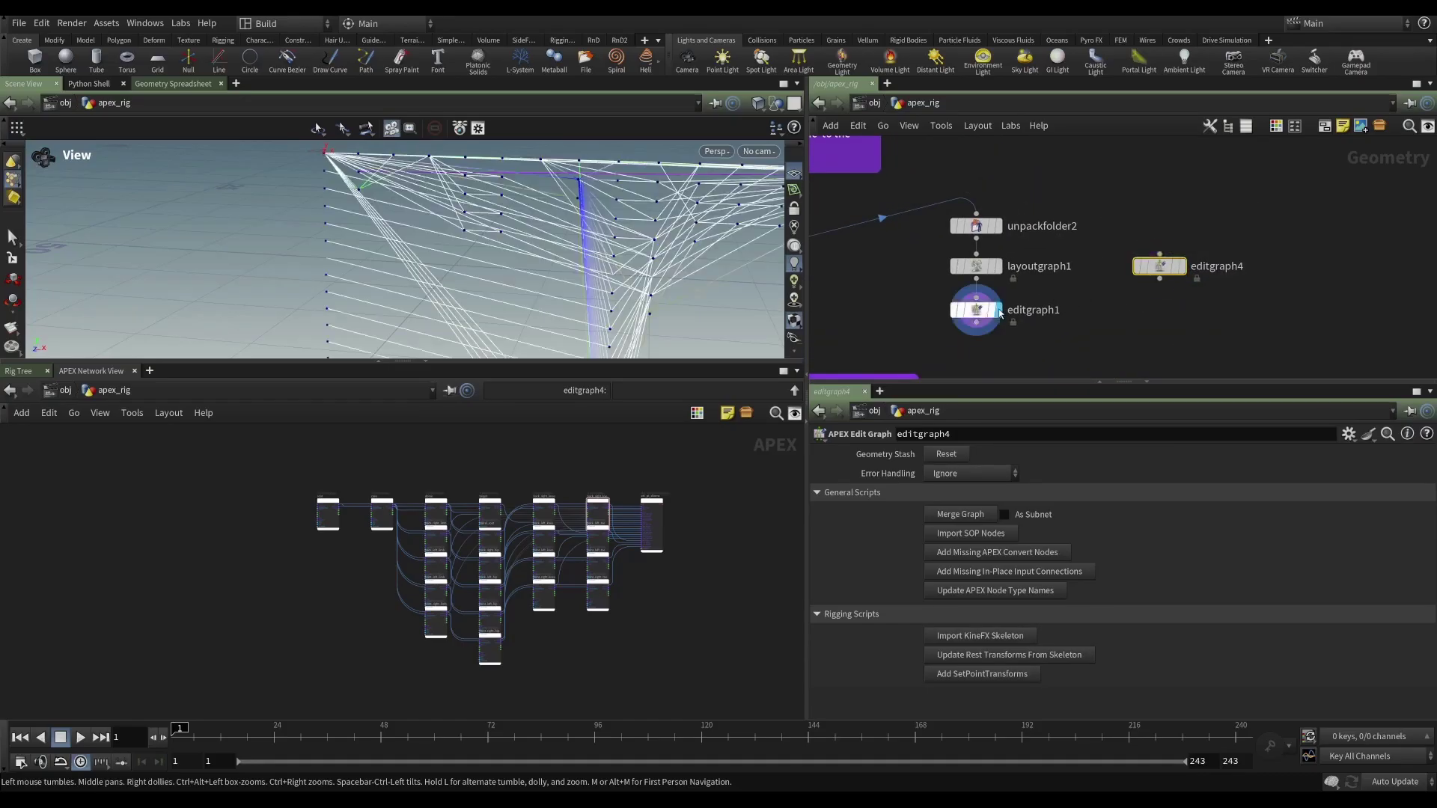
{"action": "scroll", "coordinate": [646, 458], "scroll_direction": "down", "scroll_amount": 6}
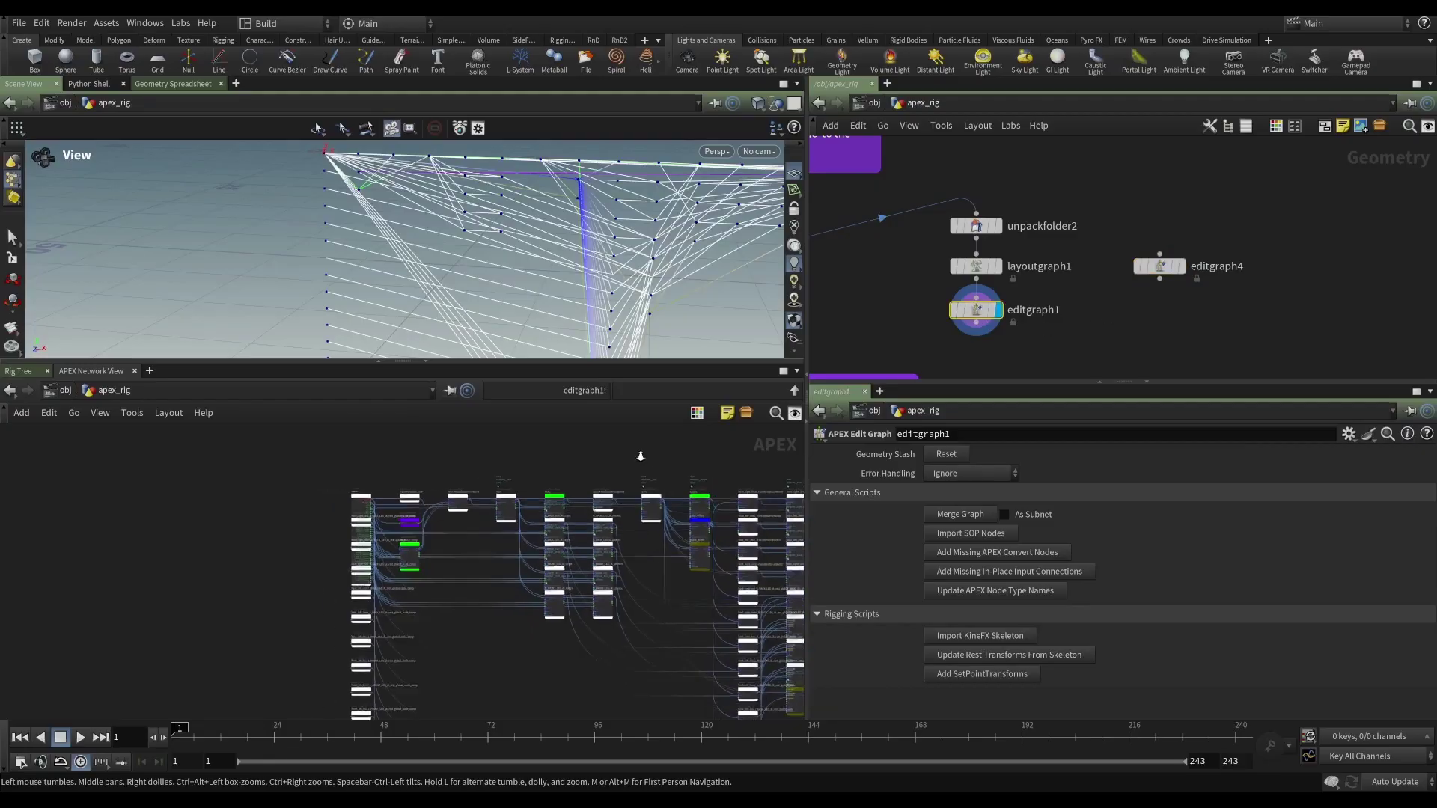
{"action": "middle_click_drag", "start_coordinate": [651, 446], "coordinate": [442, 443]}
{"action": "scroll", "coordinate": [667, 567], "scroll_direction": "down", "scroll_amount": 2}
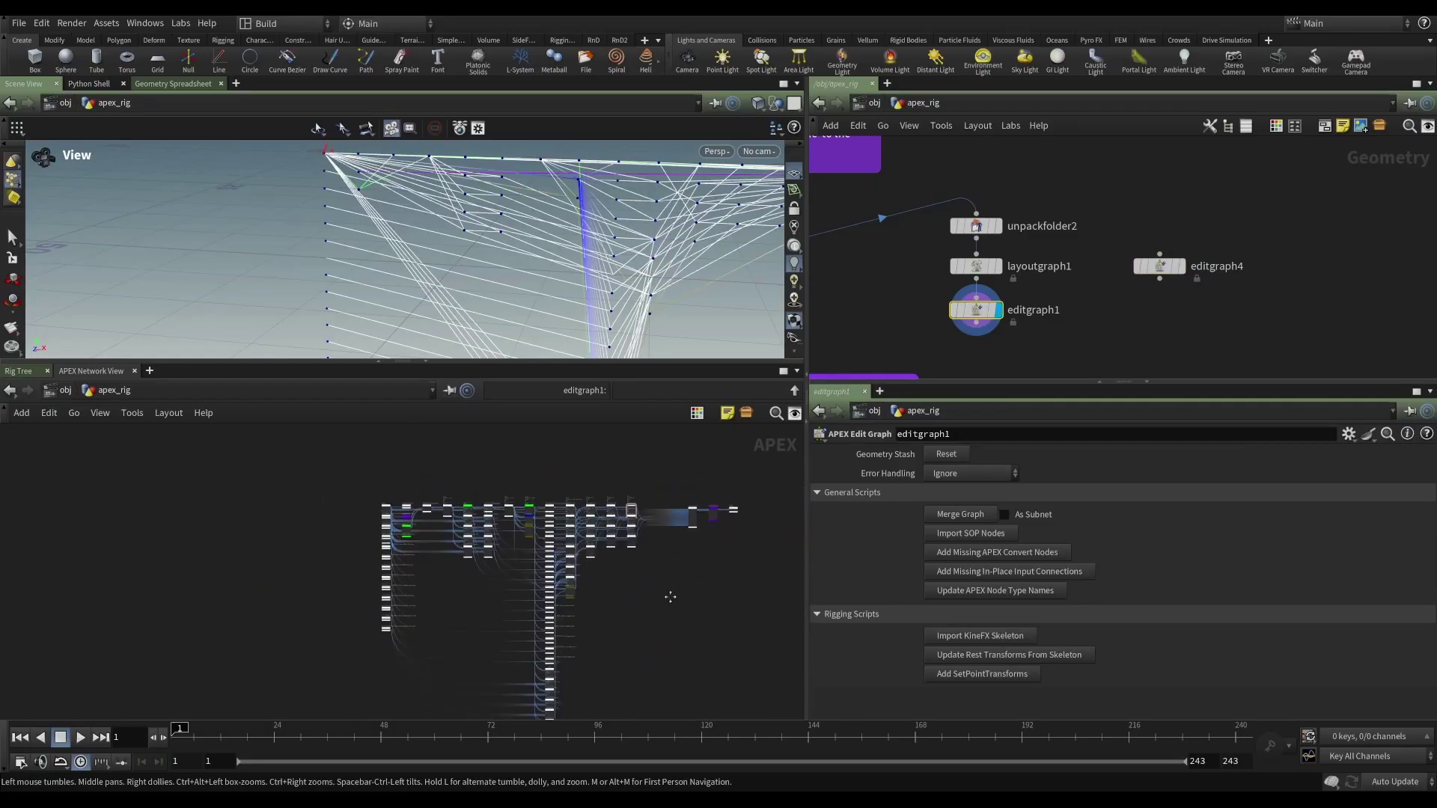
{"action": "middle_click_drag", "start_coordinate": [667, 596], "coordinate": [588, 562]}
{"action": "scroll", "coordinate": [587, 563], "scroll_direction": "up", "scroll_amount": 1}
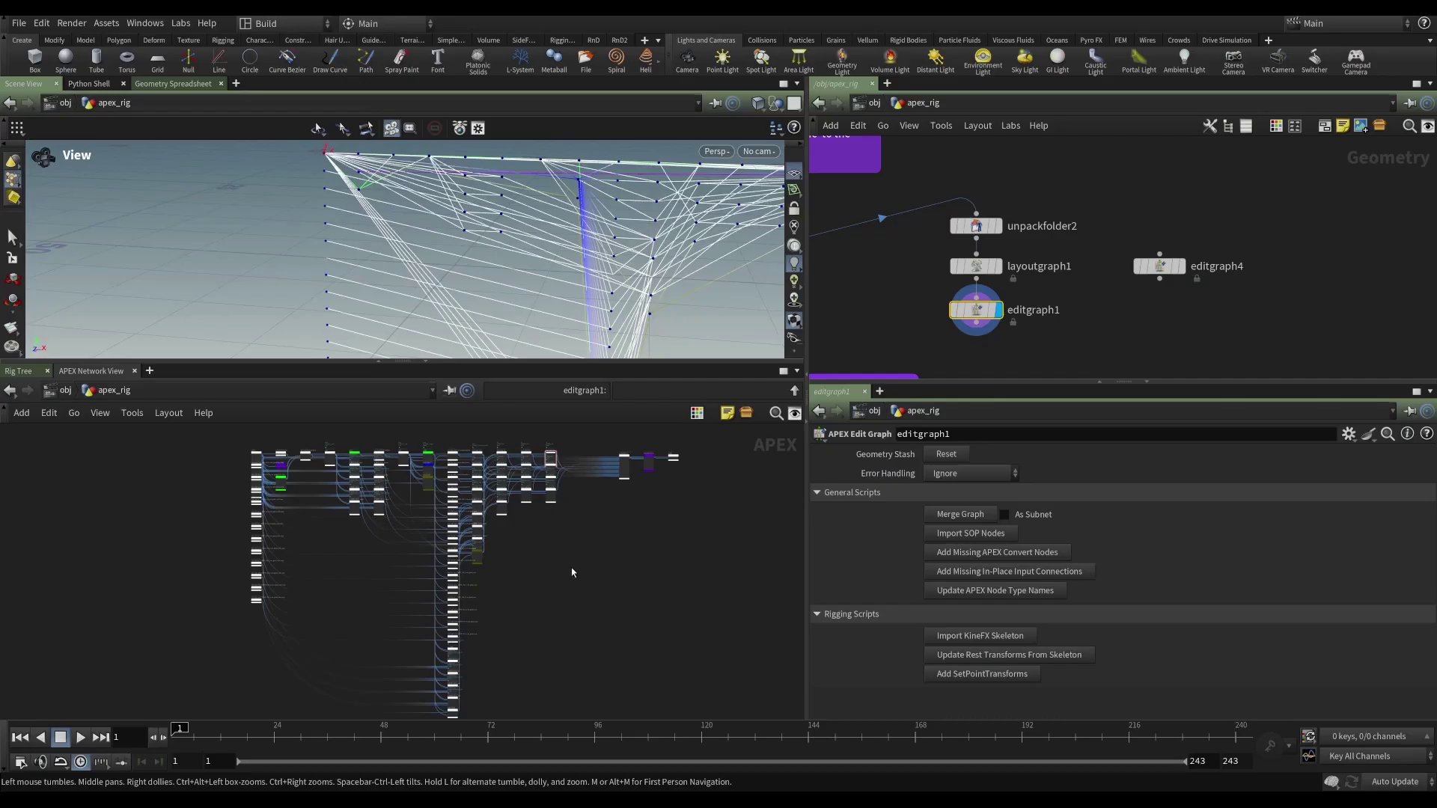
Survey the lower and leftmost node columns of editgraph1's rig graph
{"action": "scroll", "coordinate": [494, 545], "scroll_direction": "up", "scroll_amount": 8}
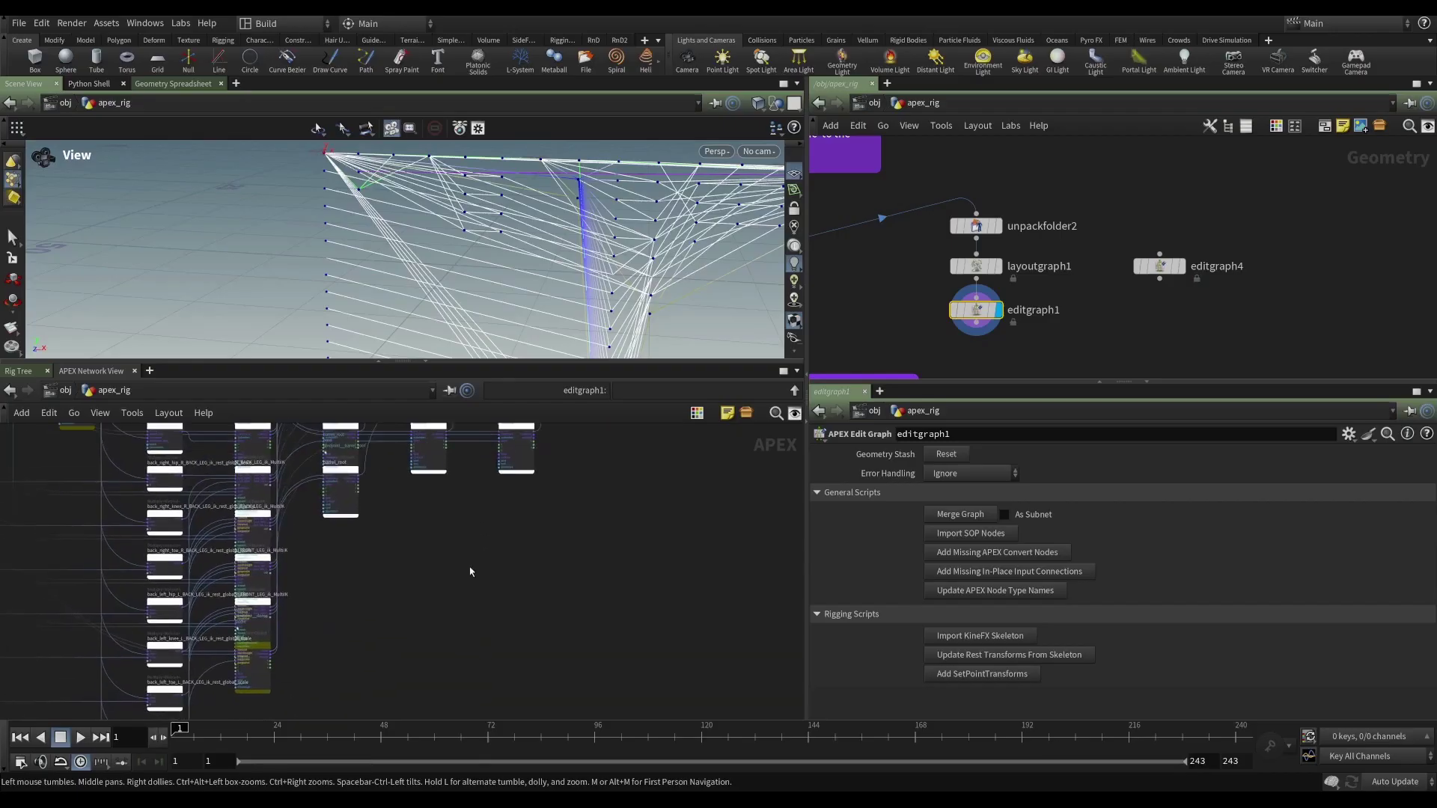
{"action": "scroll", "coordinate": [581, 530], "scroll_direction": "down", "scroll_amount": 1}
{"action": "middle_click_drag", "start_coordinate": [582, 530], "coordinate": [576, 647]}
{"action": "scroll", "coordinate": [590, 568], "scroll_direction": "up", "scroll_amount": 1}
{"action": "middle_click_drag", "start_coordinate": [590, 568], "coordinate": [611, 577]}
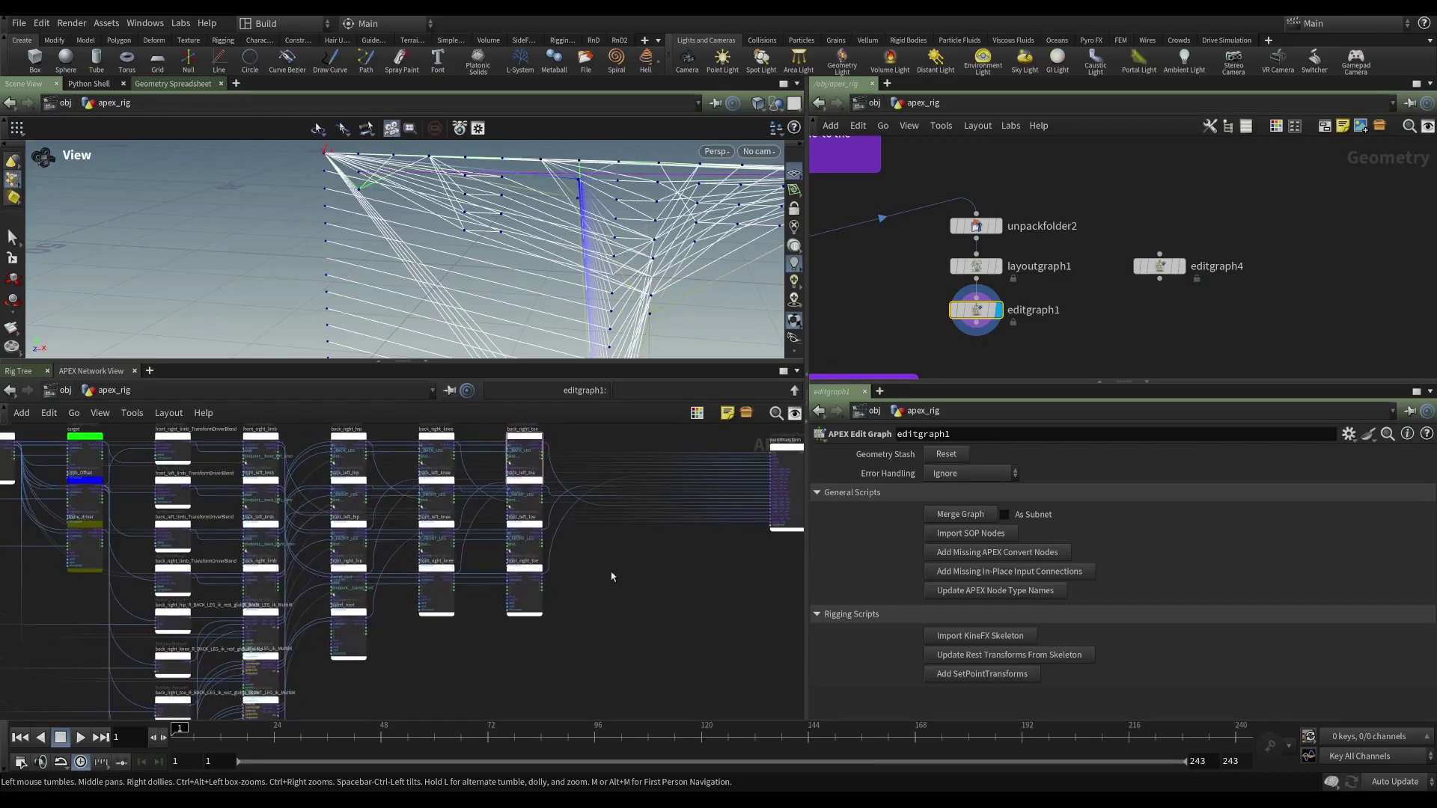
{"action": "scroll", "coordinate": [583, 577], "scroll_direction": "down", "scroll_amount": 2}
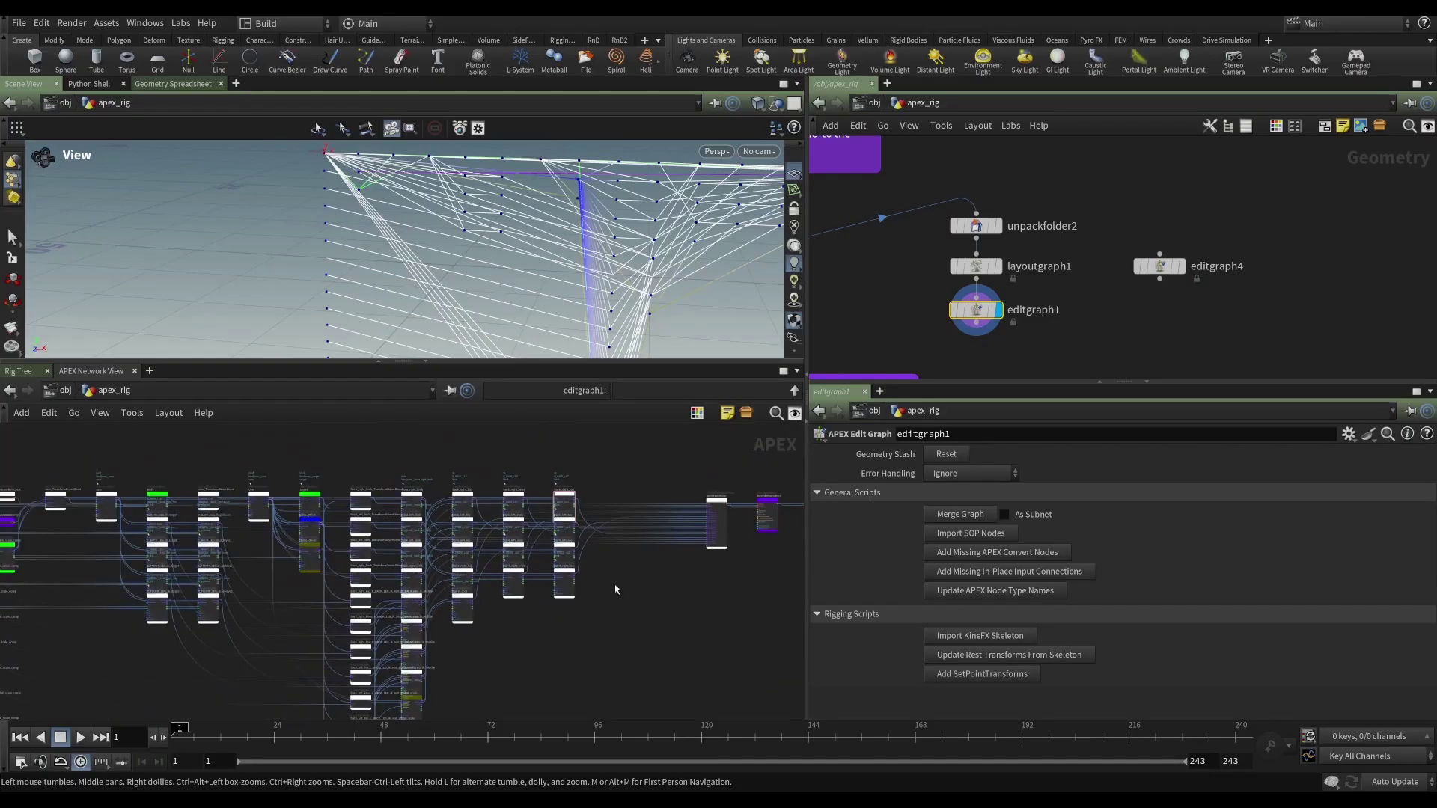
{"action": "middle_click_drag", "start_coordinate": [567, 662], "coordinate": [695, 643]}
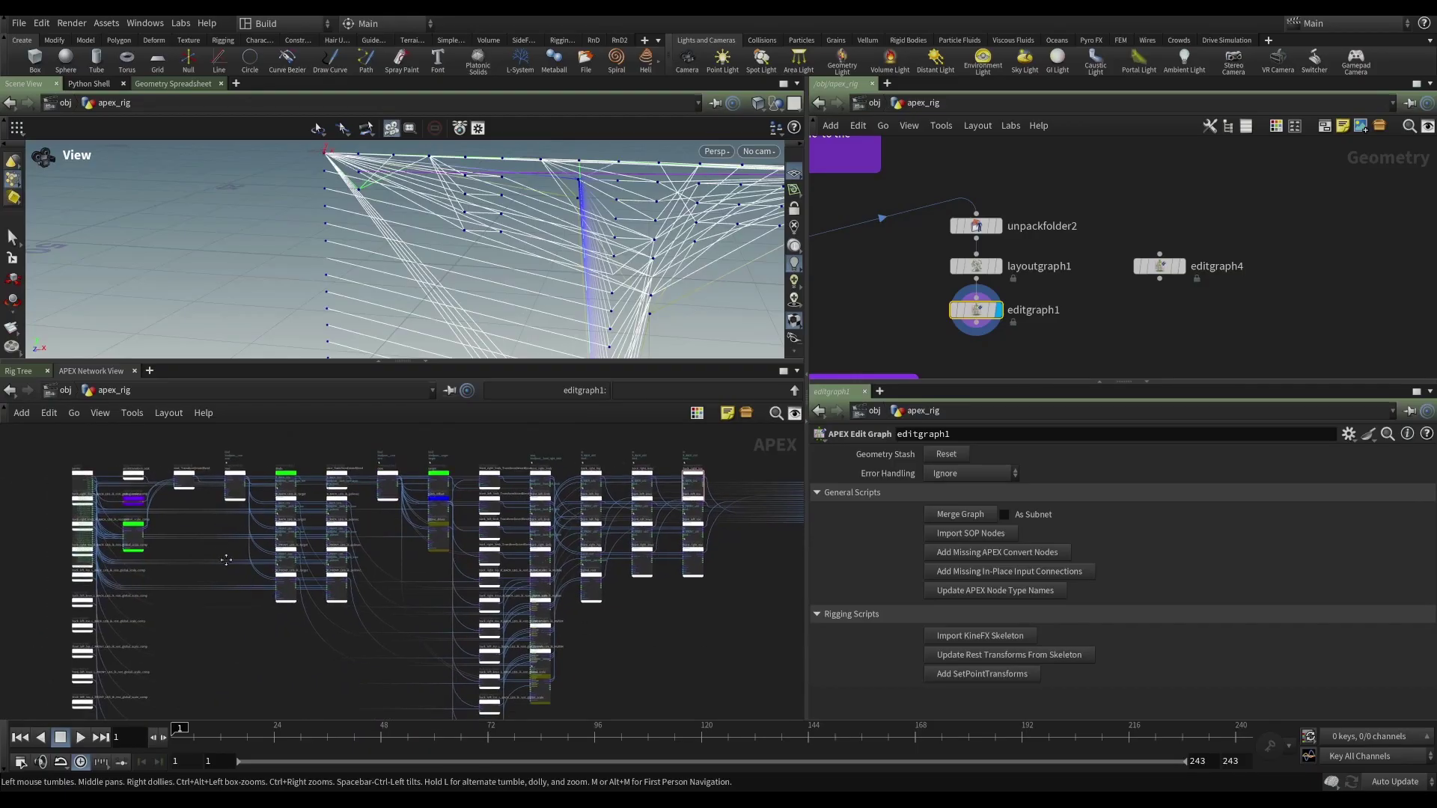
{"action": "middle_click_drag", "start_coordinate": [226, 560], "coordinate": [294, 528]}
{"action": "middle_click_drag", "start_coordinate": [678, 603], "coordinate": [509, 610]}
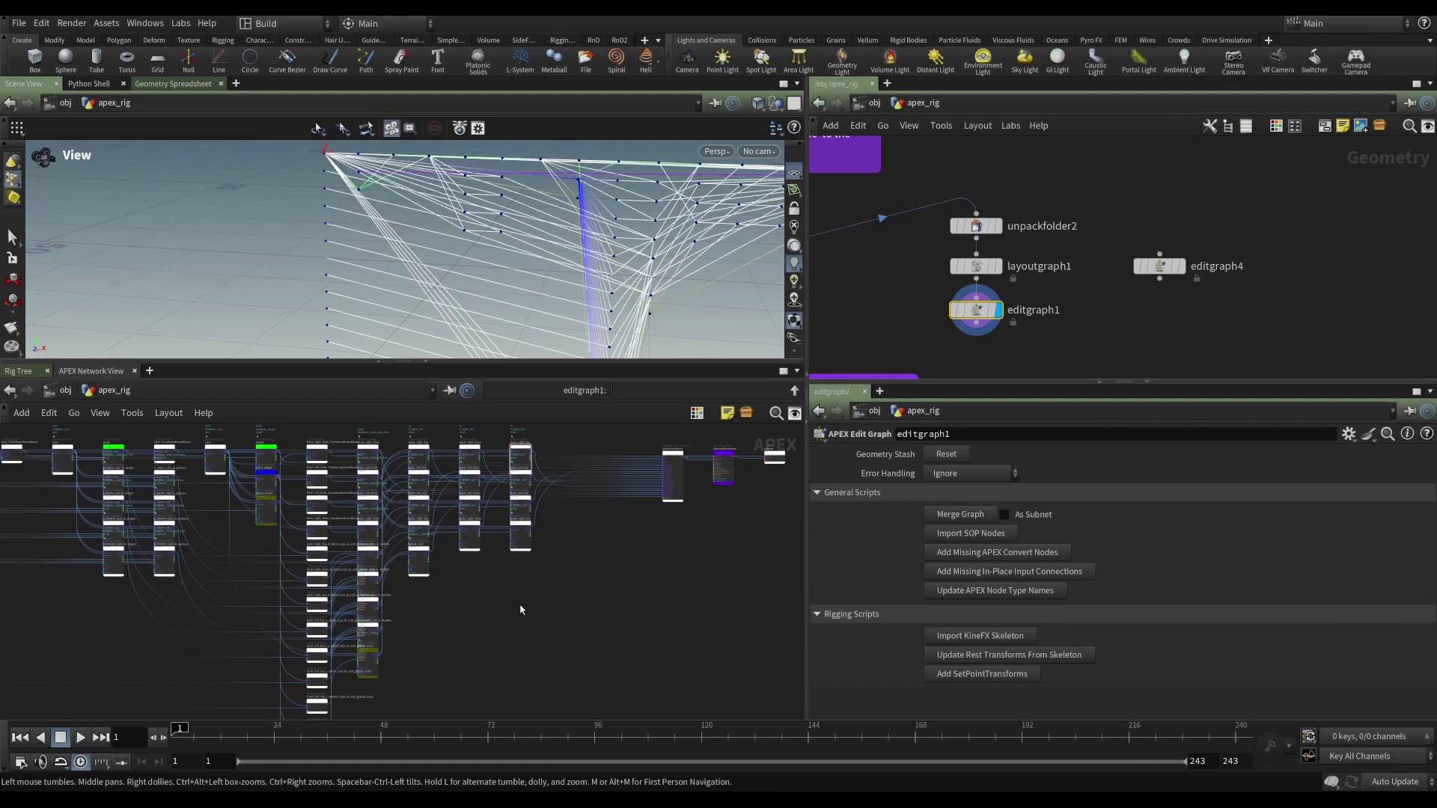
Pan the network past the packfolder and autorig nodes, then back to the editgraph nodes
{"action": "scroll", "coordinate": [1156, 146], "scroll_direction": "down", "scroll_amount": 5}
{"action": "middle_click_drag", "start_coordinate": [1156, 146], "coordinate": [1309, 320]}
{"action": "scroll", "coordinate": [1090, 270], "scroll_direction": "down", "scroll_amount": 1}
{"action": "scroll", "coordinate": [1090, 271], "scroll_direction": "down", "scroll_amount": 2}
{"action": "middle_click_drag", "start_coordinate": [1065, 195], "coordinate": [1058, 269]}
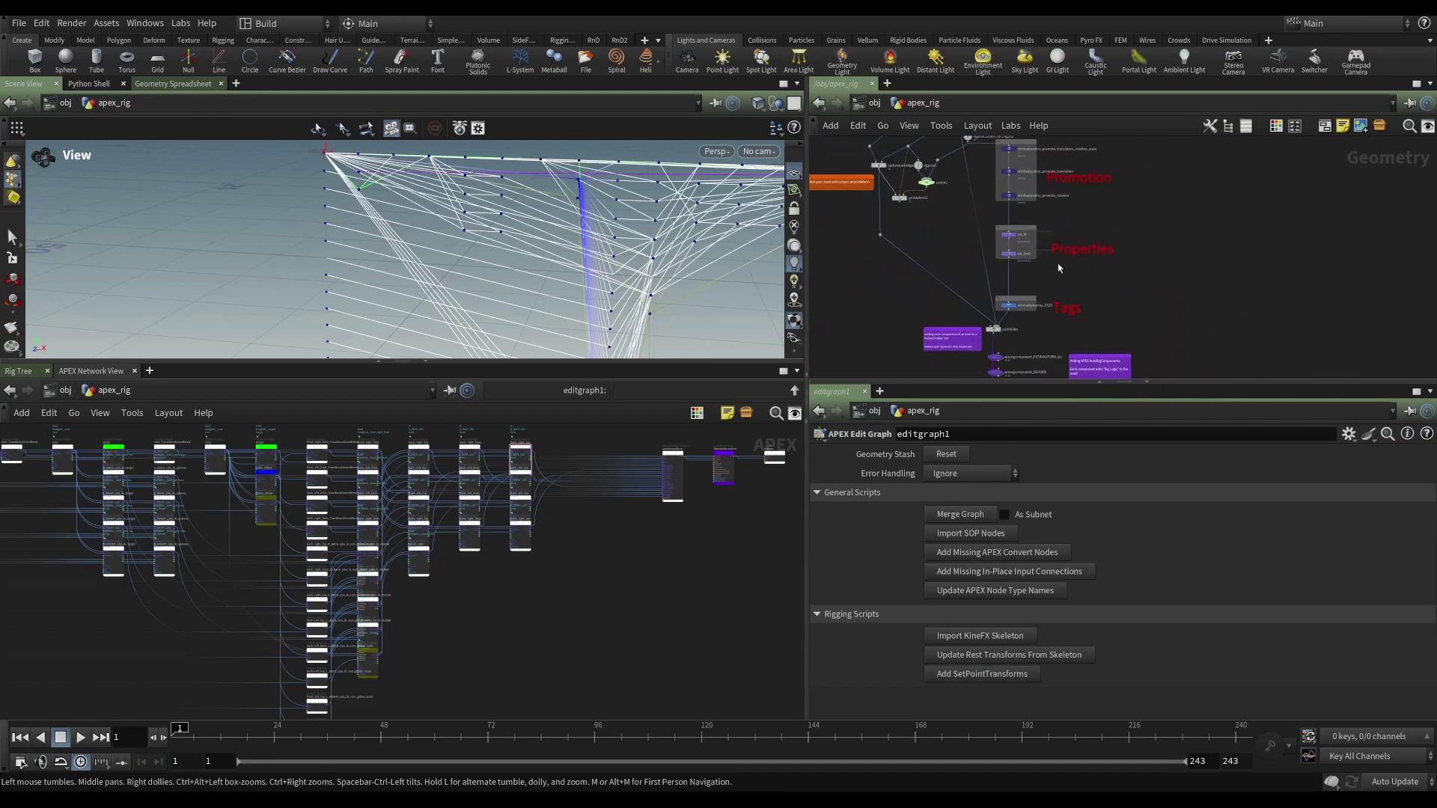
{"action": "middle_click_drag", "start_coordinate": [1145, 322], "coordinate": [1126, 133]}
Display editgraph4, open its graph, and delete all of its imported joint nodes
{"action": "scroll", "coordinate": [1093, 288], "scroll_direction": "up", "scroll_amount": 8}
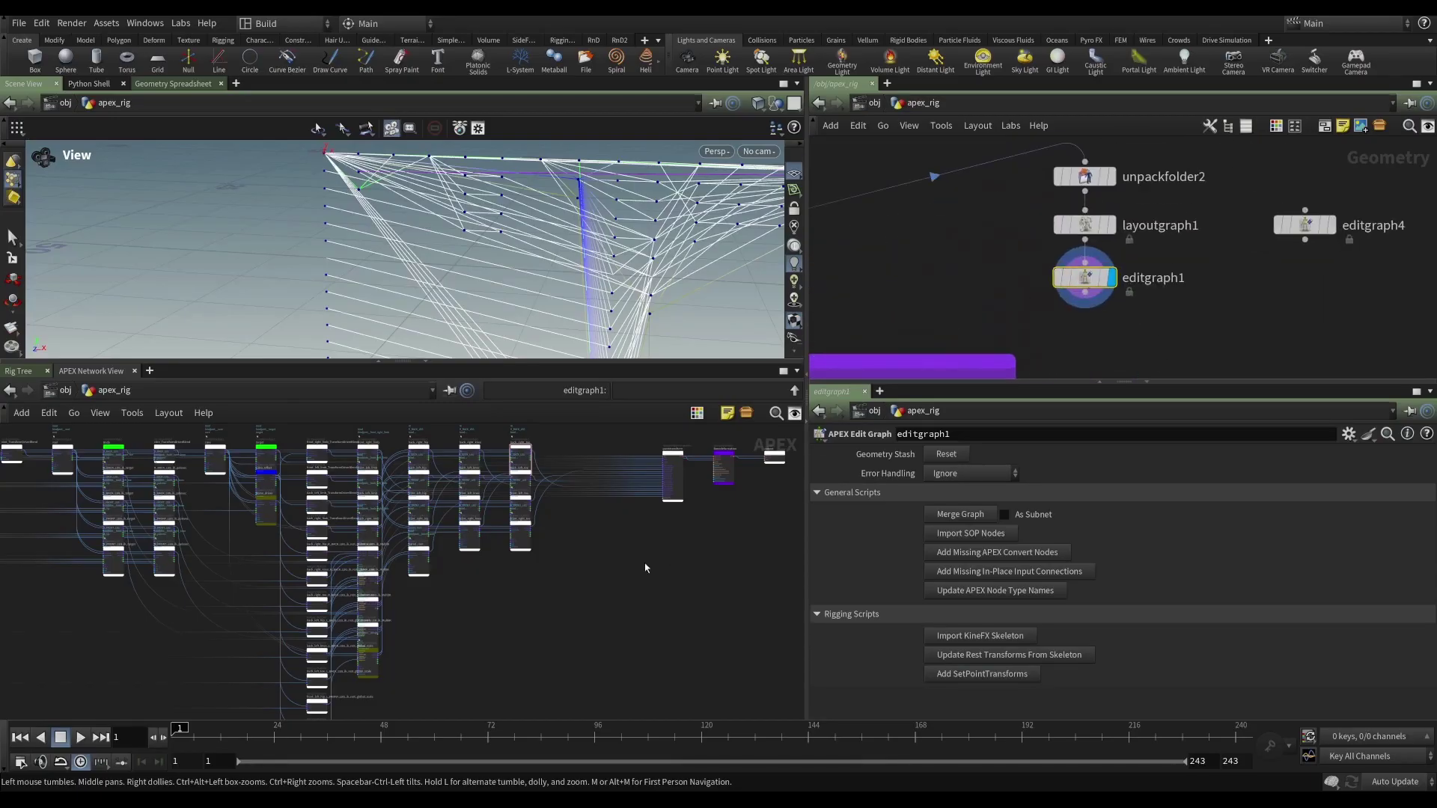
{"action": "middle_click_drag", "start_coordinate": [568, 619], "coordinate": [460, 553]}
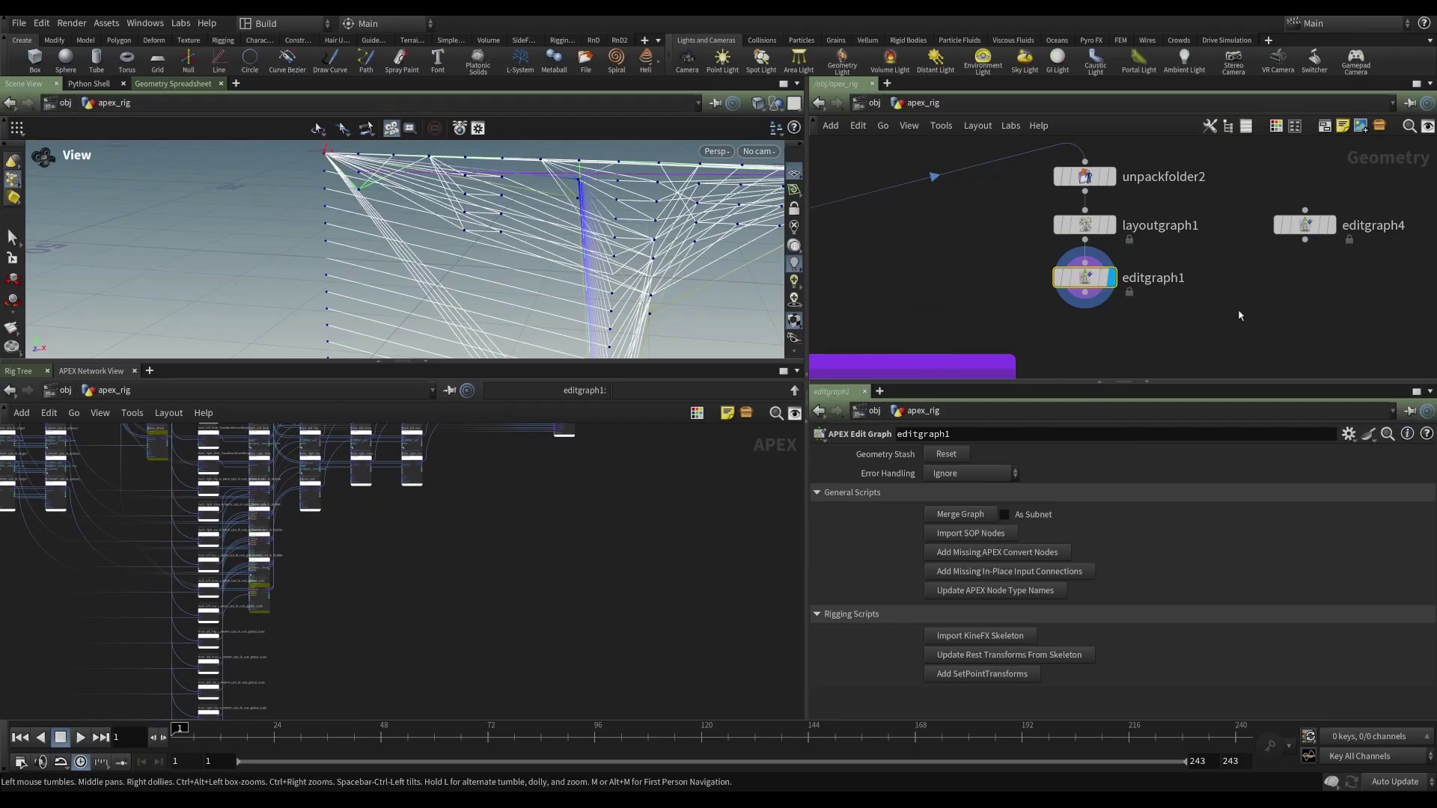
{"action": "middle_click_drag", "start_coordinate": [1240, 315], "coordinate": [1156, 332]}
{"action": "left_click", "coordinate": [1246, 242]}
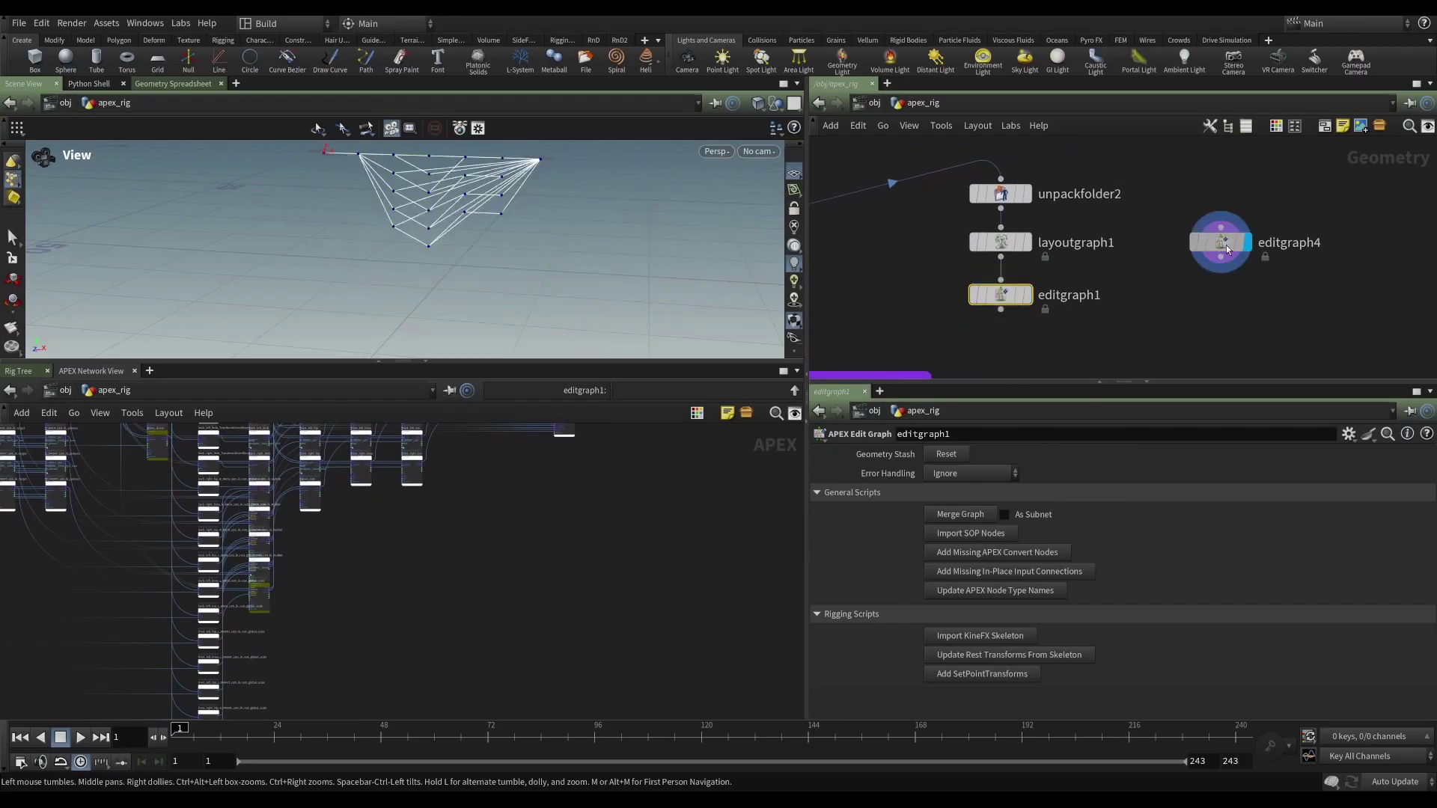
{"action": "left_click", "coordinate": [1223, 242]}
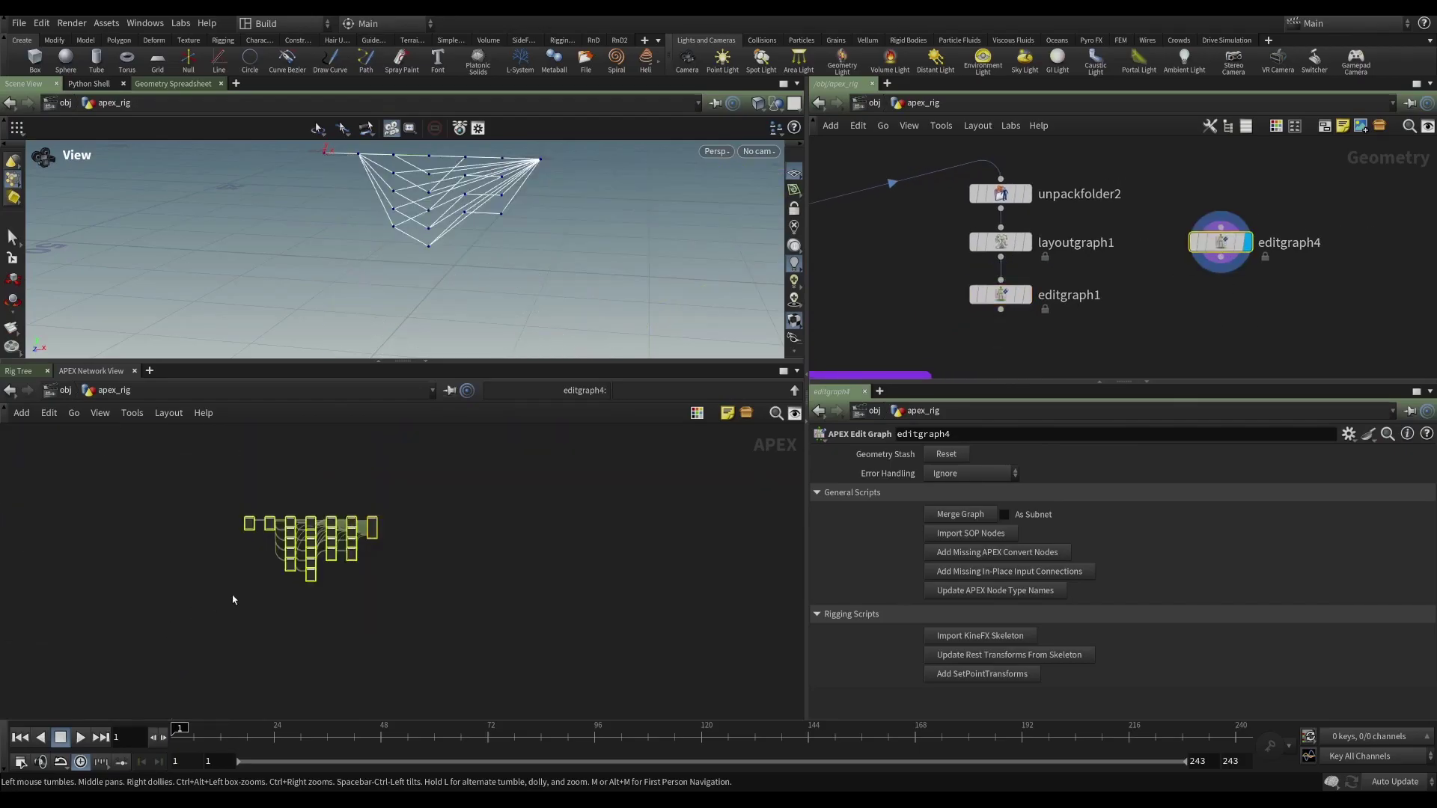
{"action": "key", "text": "Delete"}
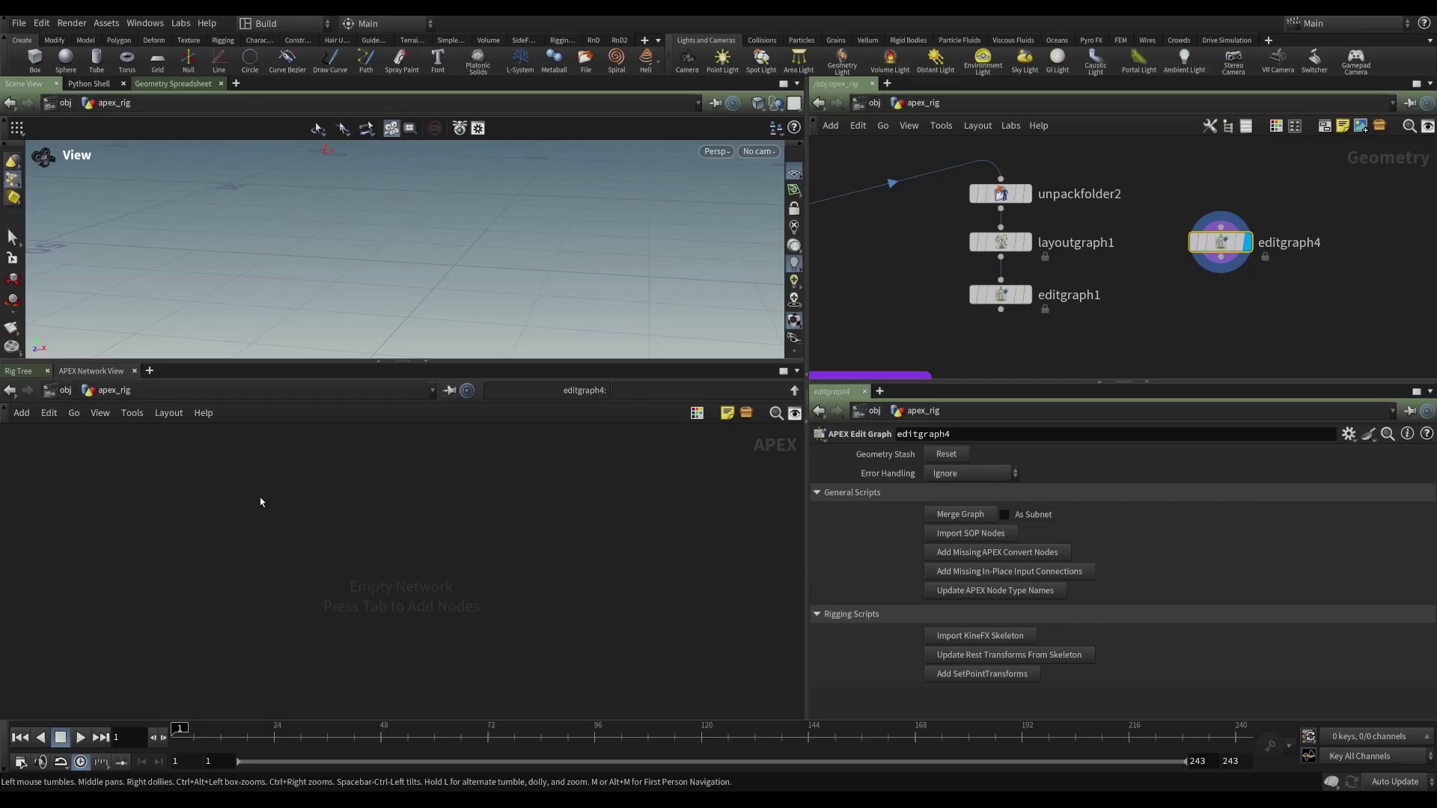
Bring up the APEX node list in editgraph4's empty graph and browse the Multiply variants
{"action": "key", "text": "Tab"}
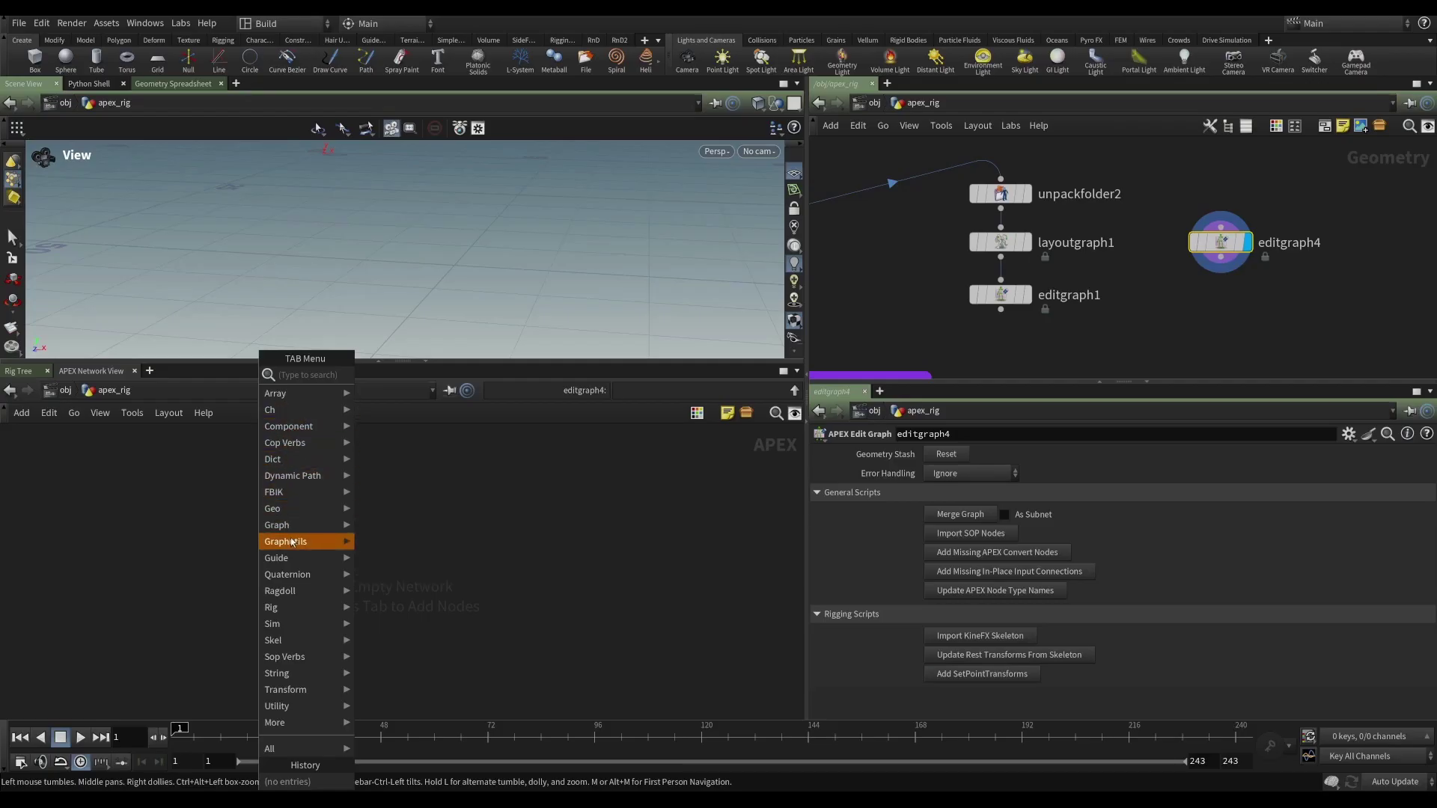
{"action": "mouse_move", "coordinate": [317, 724]}
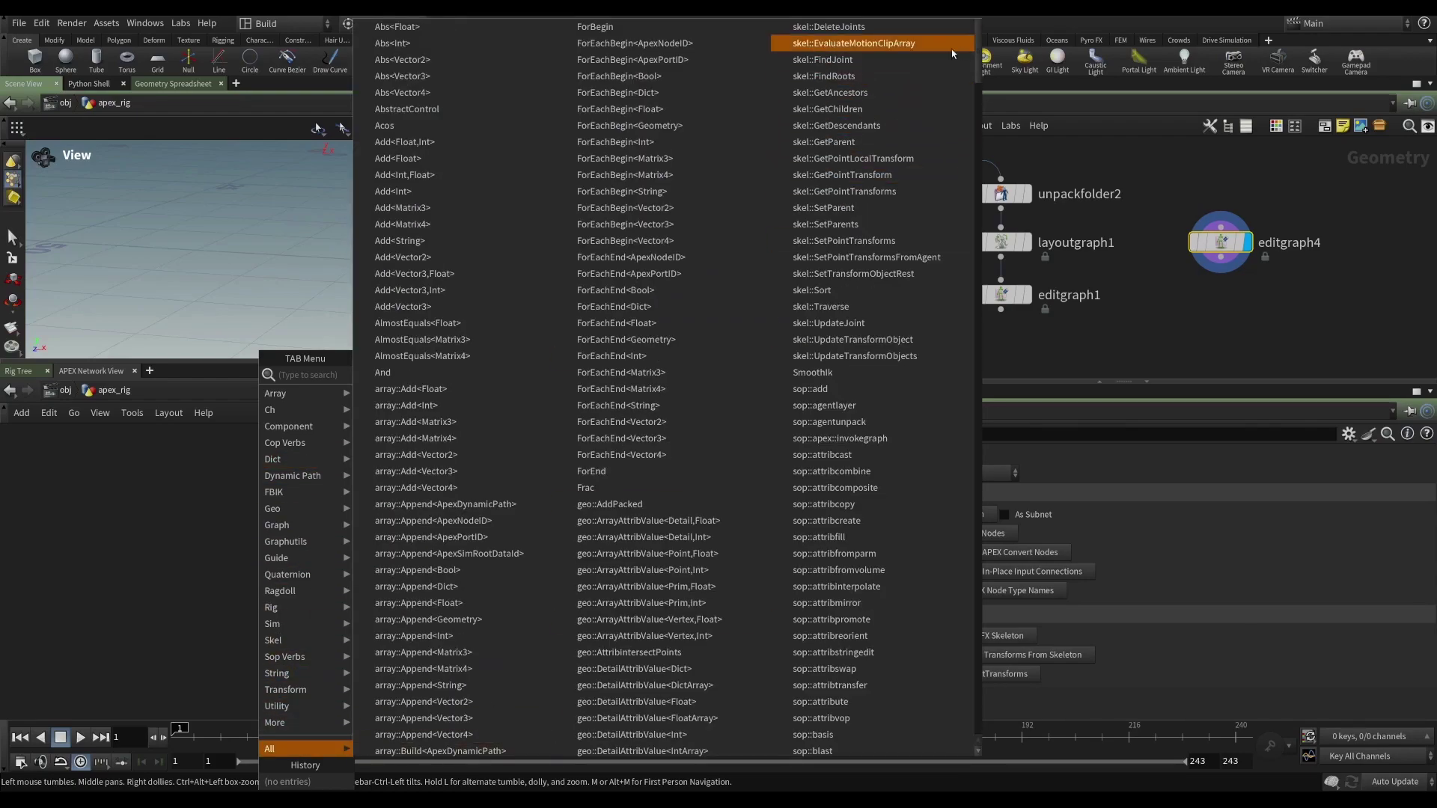
{"action": "left_click_drag", "start_coordinate": [977, 53], "coordinate": [912, 567]}
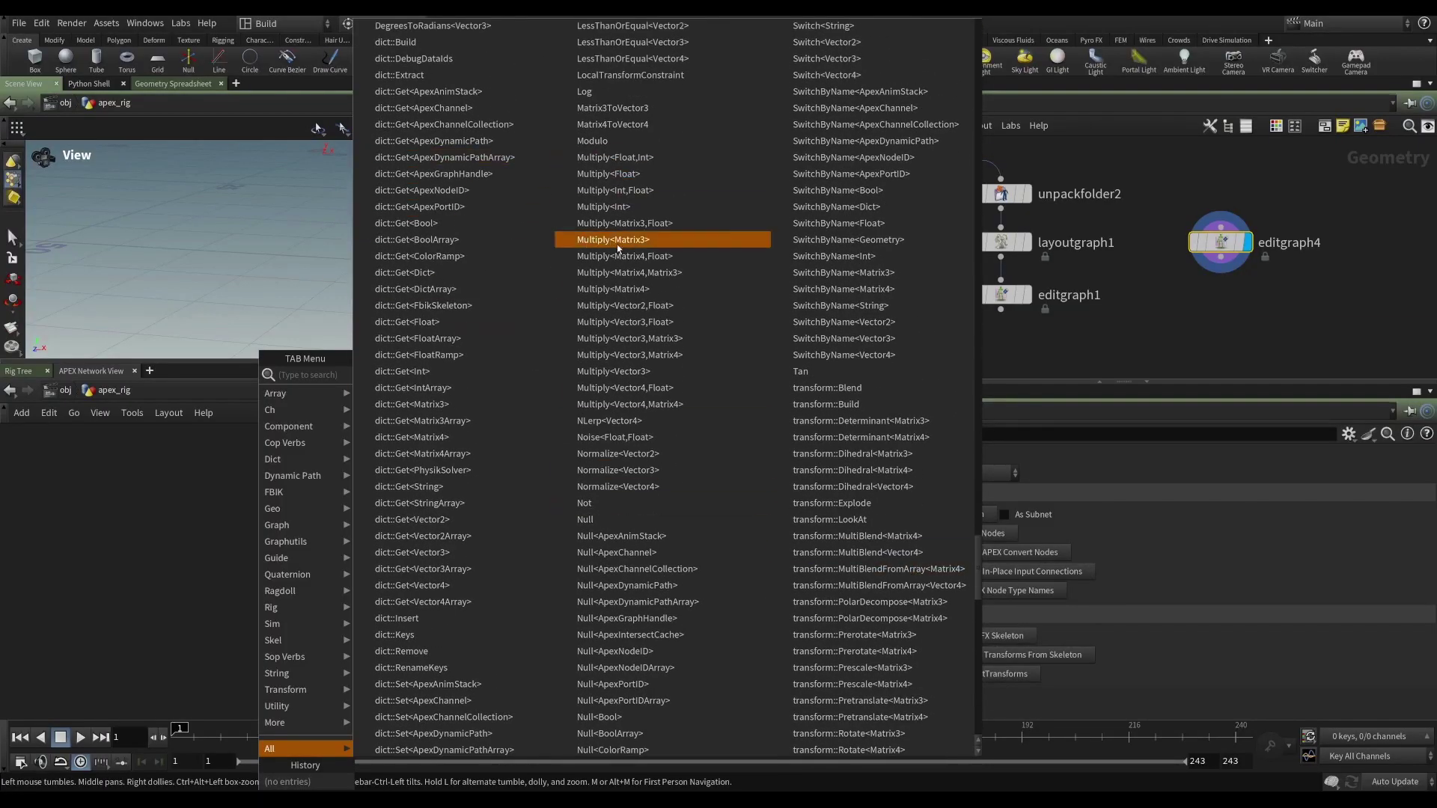
{"action": "scroll", "coordinate": [716, 273], "scroll_direction": "down", "scroll_amount": 2}
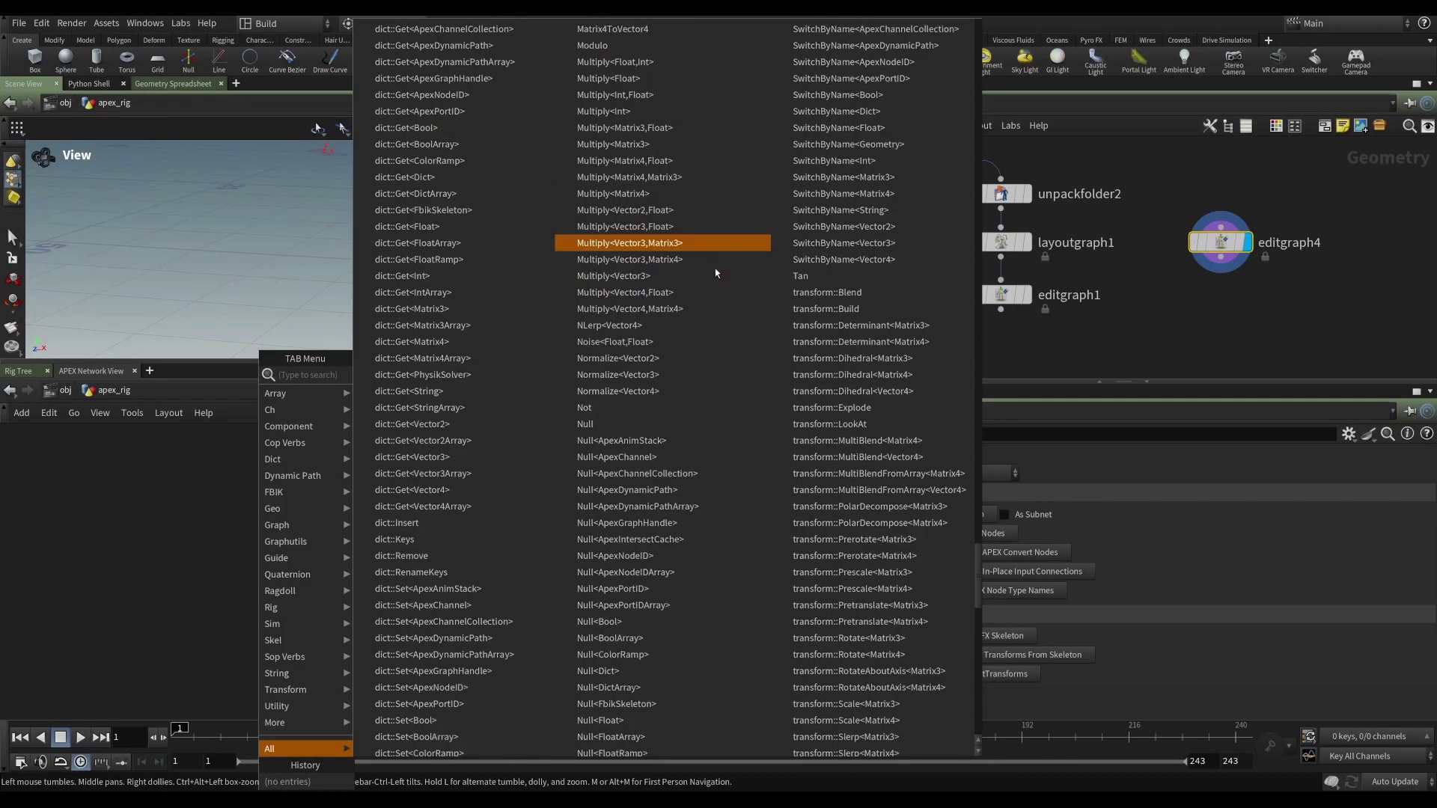
{"action": "scroll", "coordinate": [716, 273], "scroll_direction": "down", "scroll_amount": 7}
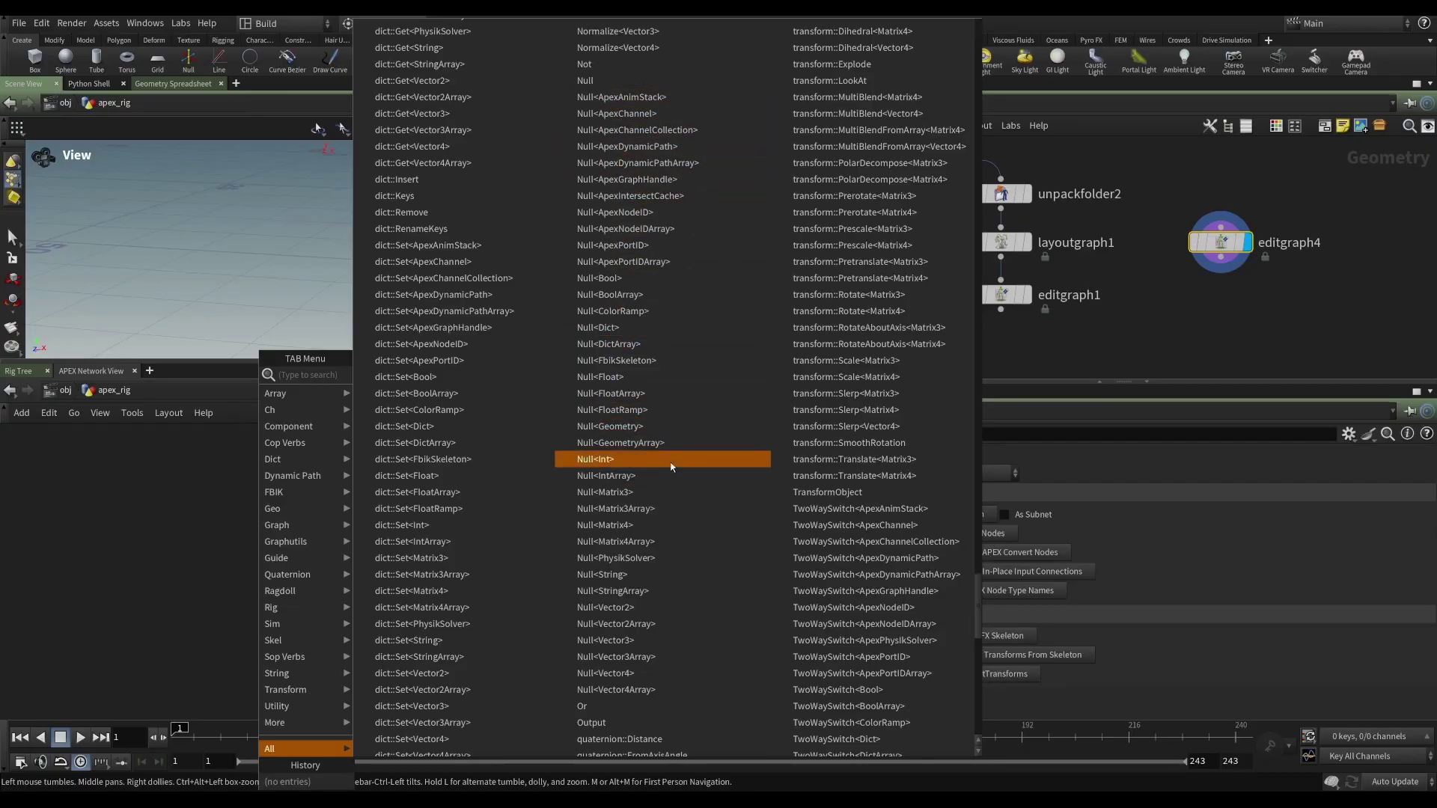
{"action": "scroll", "coordinate": [659, 392], "scroll_direction": "up", "scroll_amount": 5}
{"action": "scroll", "coordinate": [659, 390], "scroll_direction": "up", "scroll_amount": 3}
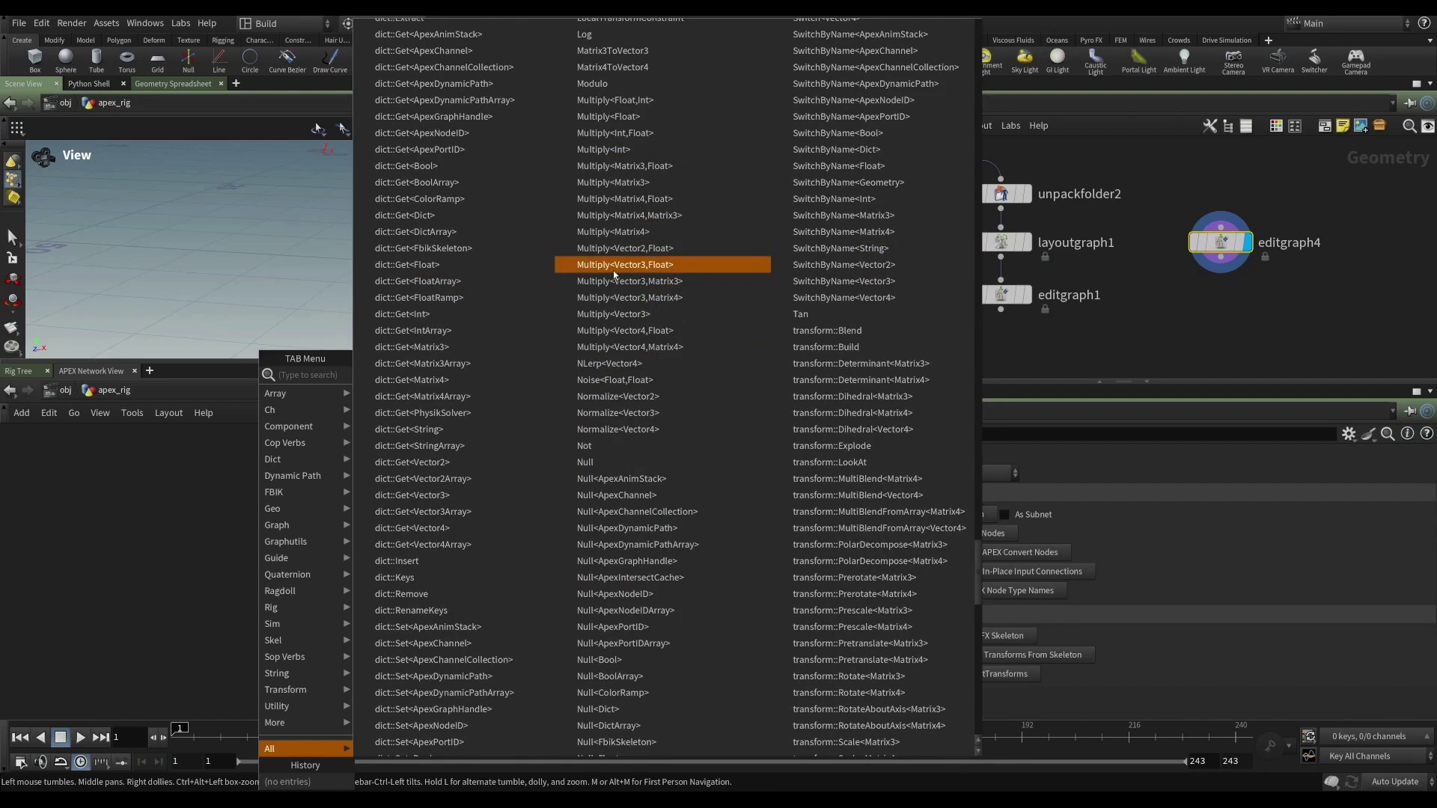
{"action": "scroll", "coordinate": [659, 300], "scroll_direction": "up", "scroll_amount": 4}
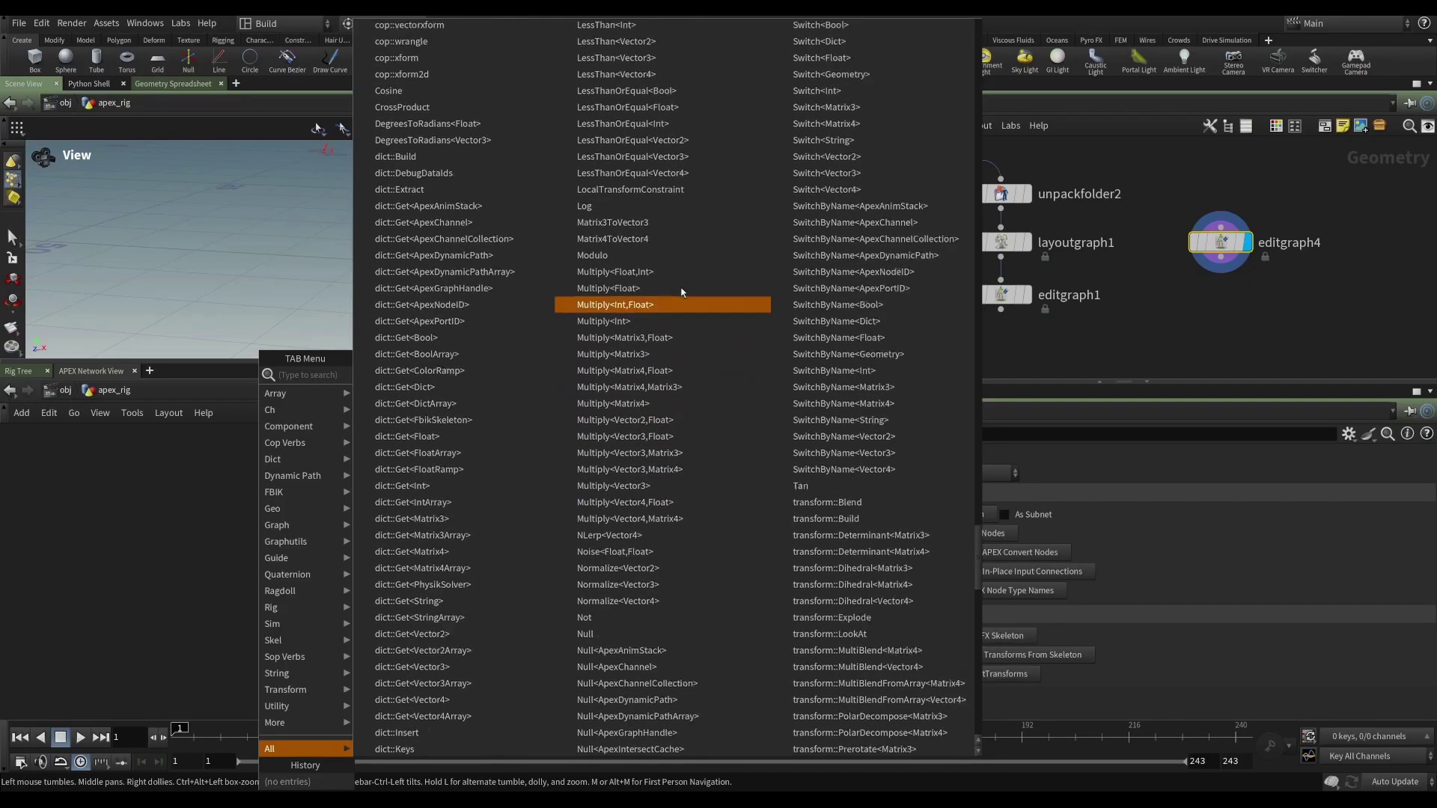
{"action": "scroll", "coordinate": [682, 292], "scroll_direction": "up", "scroll_amount": 1}
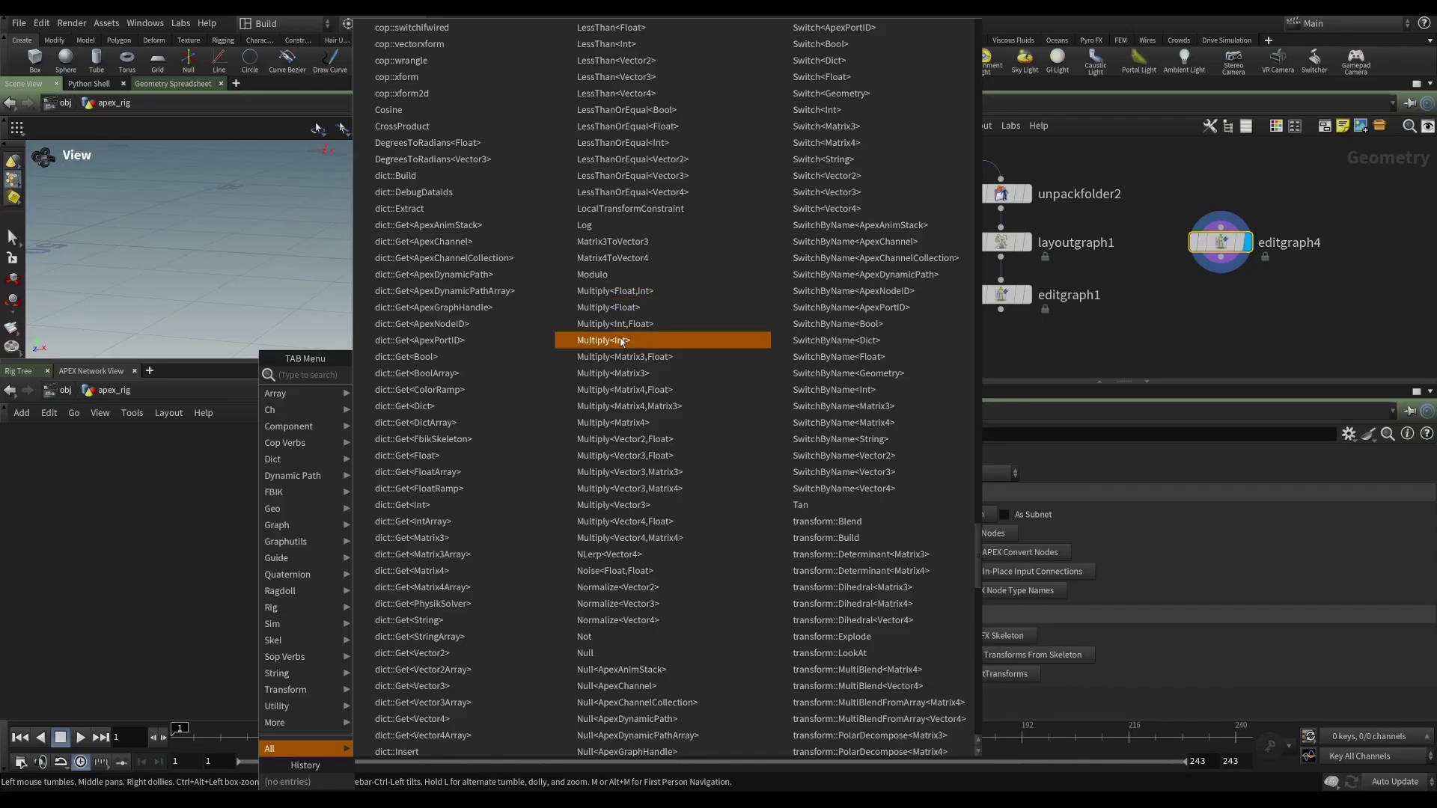
Add a Value<Int> node, value1, to the APEX graph and position it upper left
{"action": "left_click", "coordinate": [186, 522]}
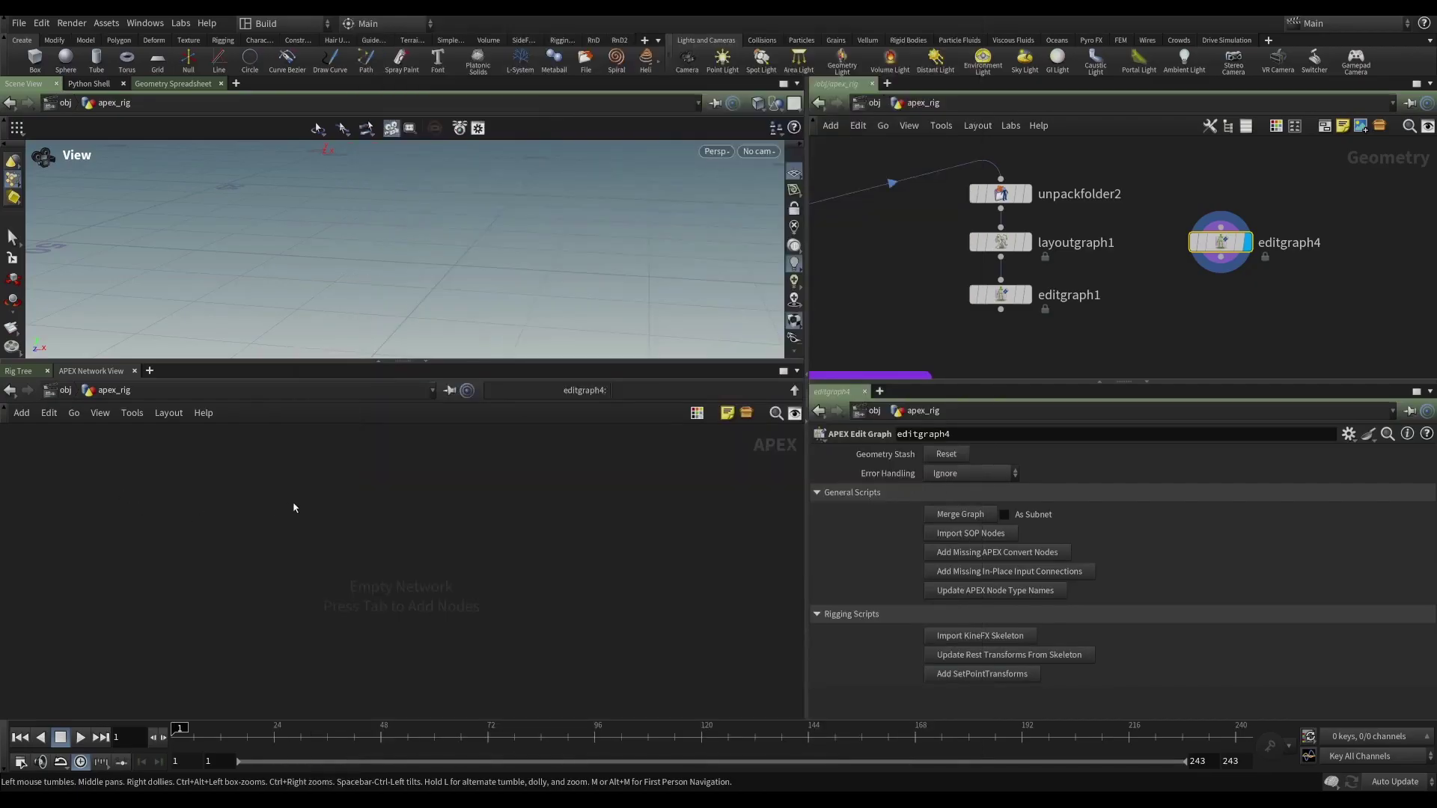
{"action": "key", "text": "Tab"}
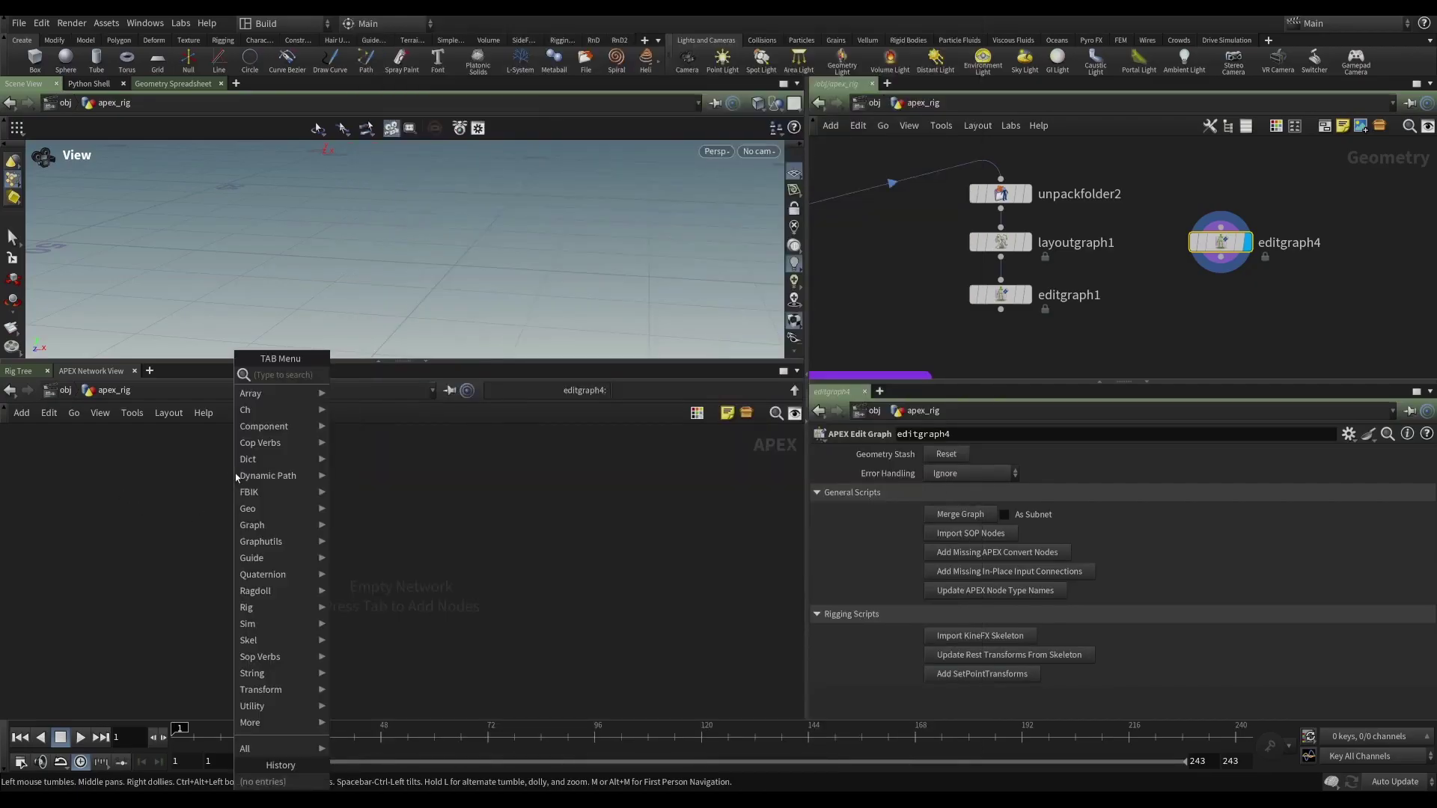
{"action": "type", "text": "valu"}
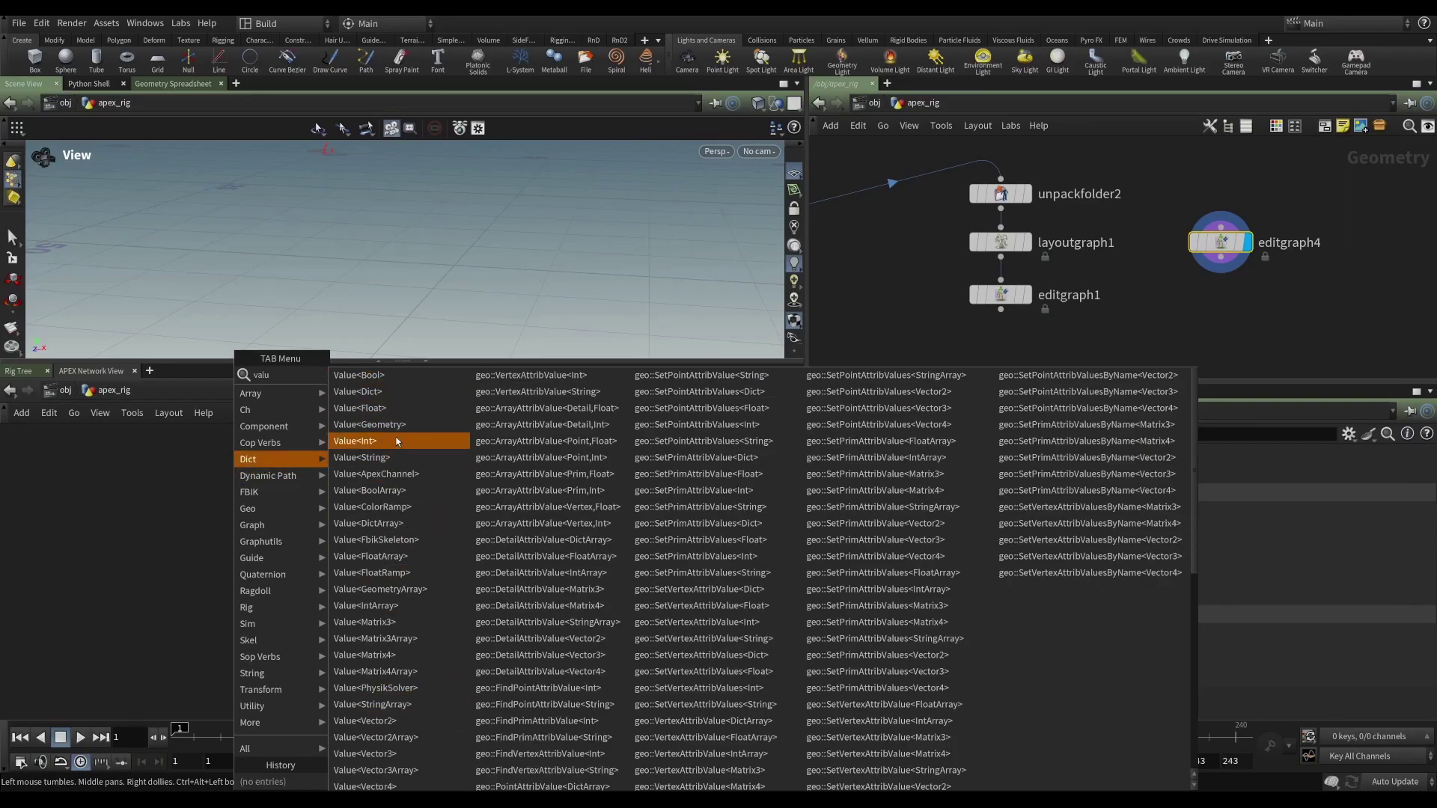
{"action": "key", "text": "Escape"}
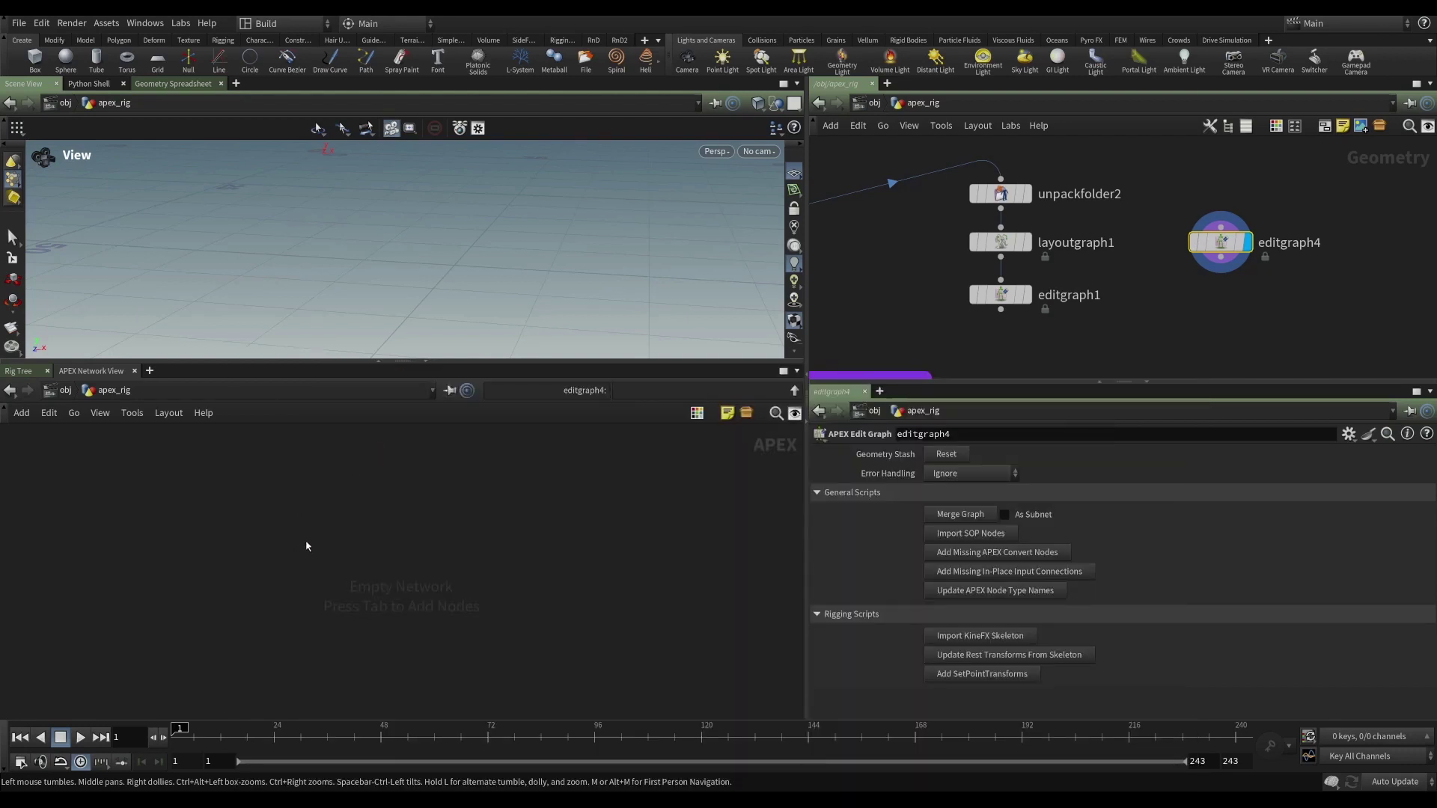
{"action": "left_click", "coordinate": [297, 532]}
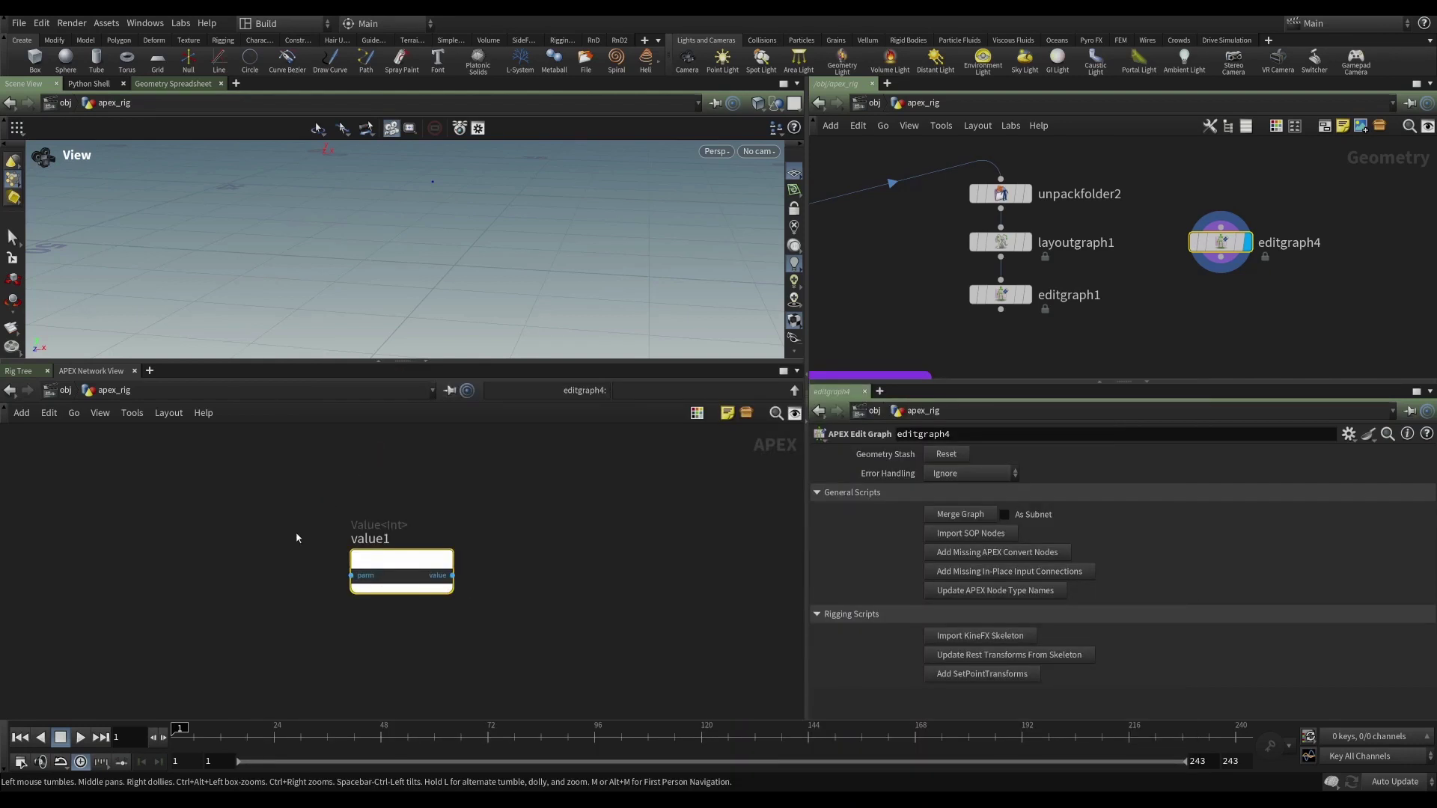
{"action": "left_click_drag", "start_coordinate": [392, 558], "coordinate": [326, 503]}
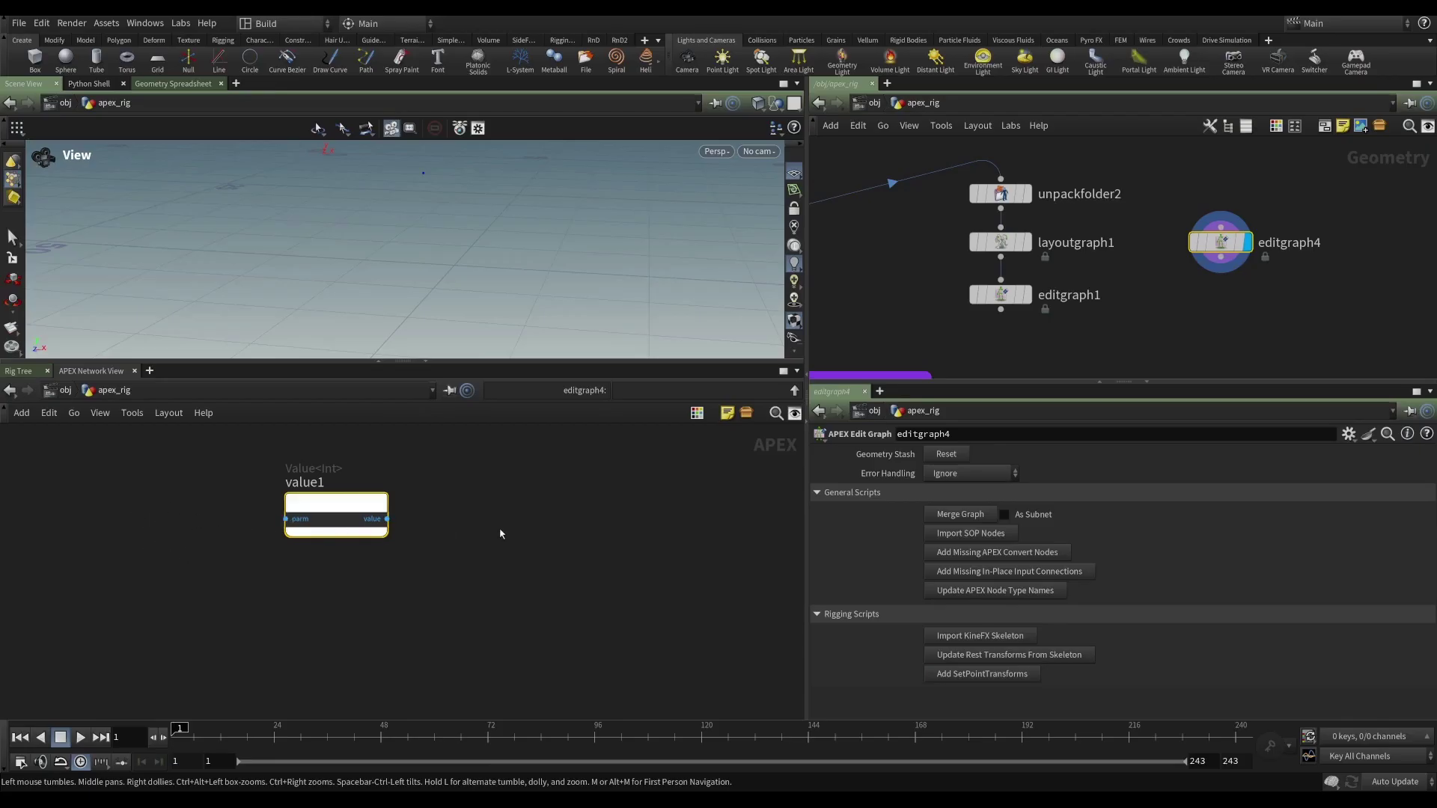
Set value1's parm to 10
{"action": "key", "text": "p"}
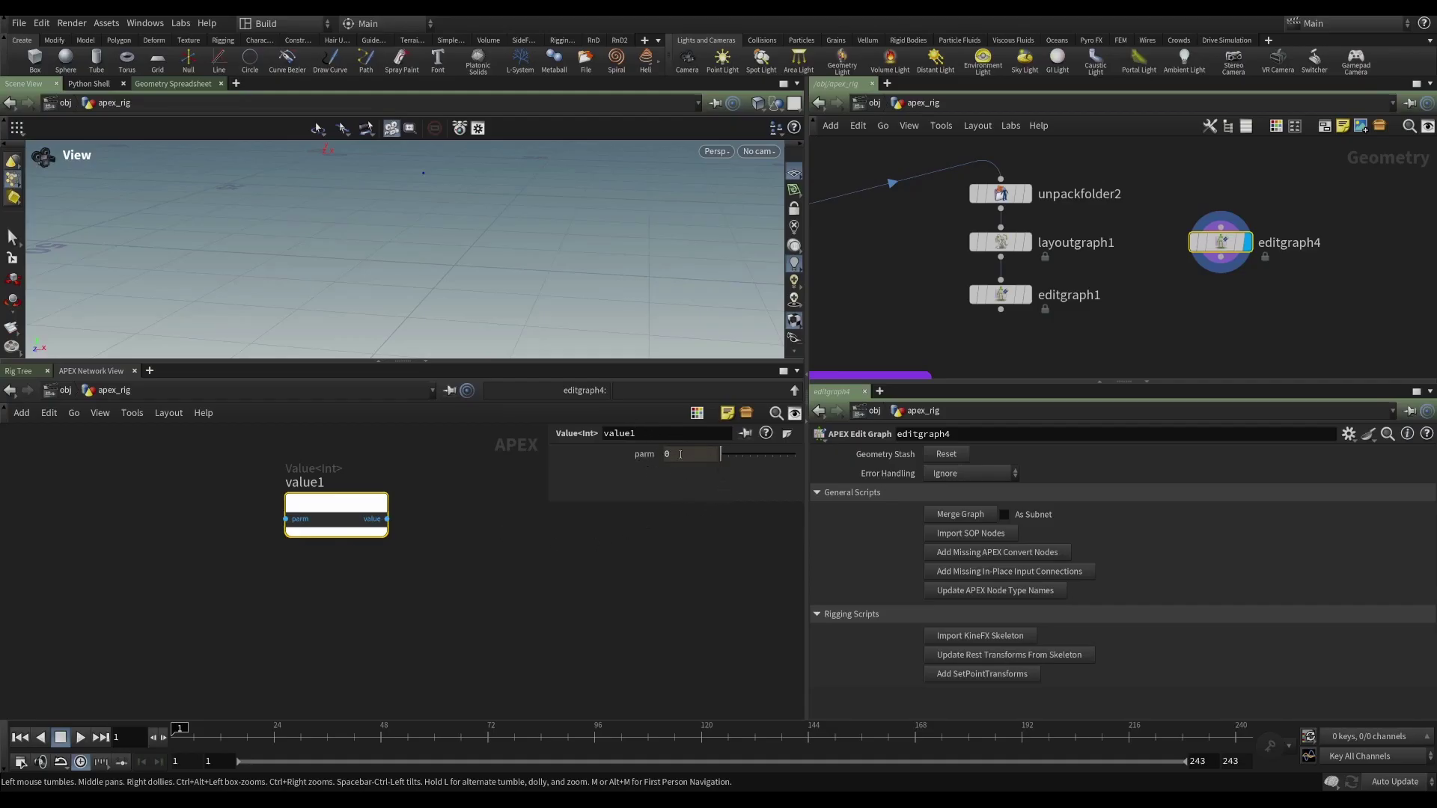
{"action": "left_click_drag", "start_coordinate": [676, 455], "coordinate": [638, 477]}
{"action": "type", "text": "10"}
{"action": "key", "text": "Return"}
{"action": "left_click", "coordinate": [504, 567]}
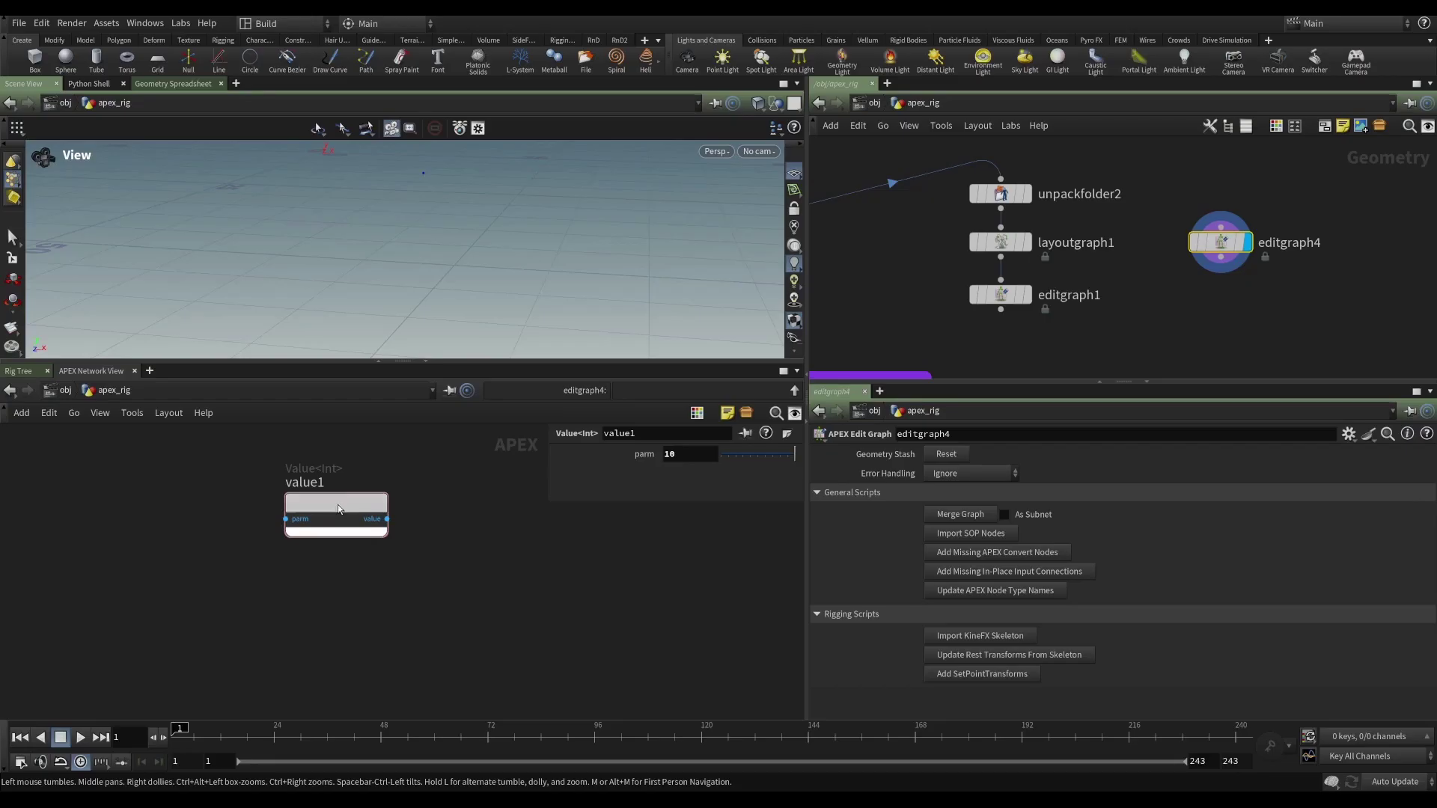
Duplicate value1 below it as value2 and set its parm to 20
{"action": "left_click_drag", "start_coordinate": [339, 501], "coordinate": [345, 571], "text": "alt"}
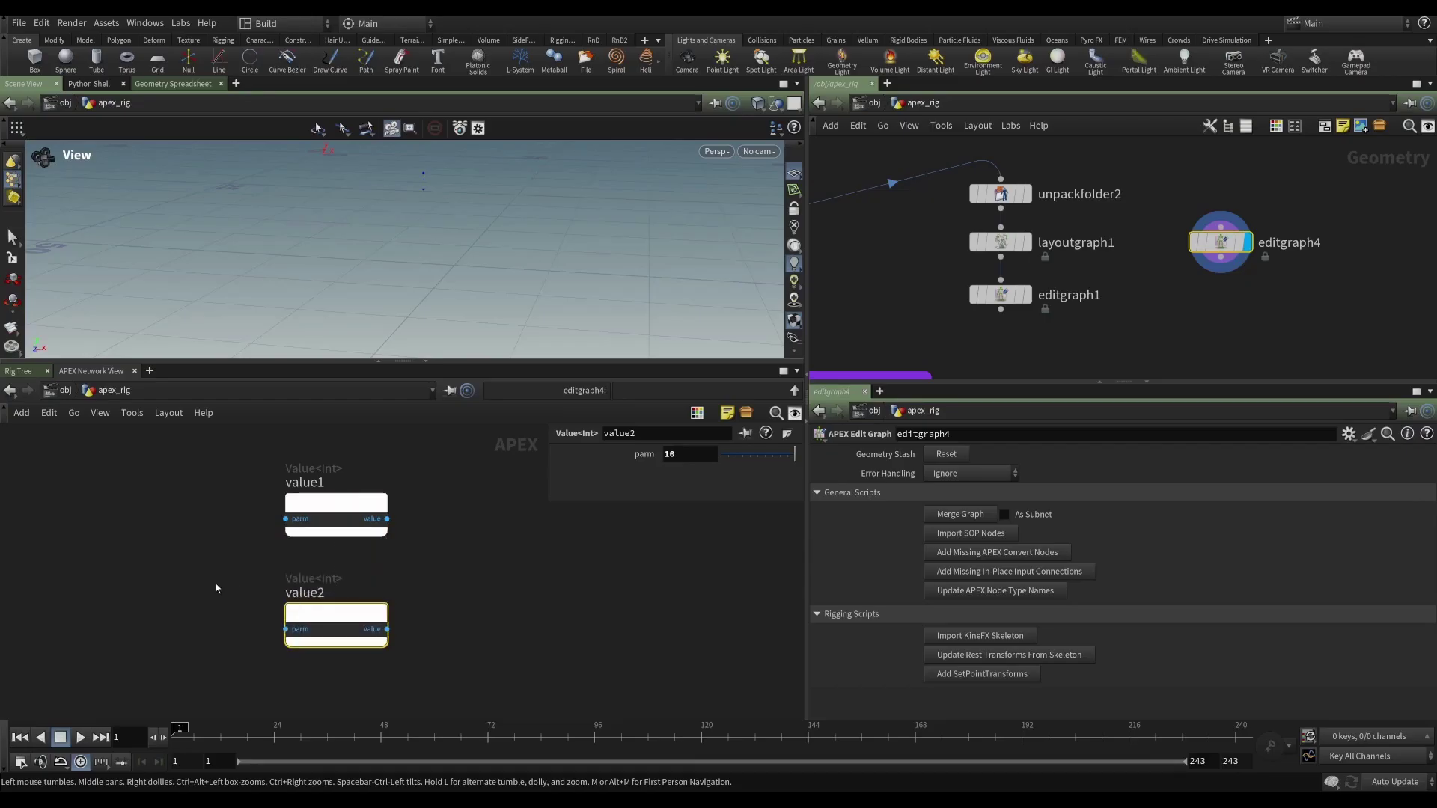
{"action": "left_click_drag", "start_coordinate": [682, 455], "coordinate": [643, 459]}
{"action": "type", "text": "20"}
{"action": "key", "text": "Return"}
{"action": "left_click", "coordinate": [488, 570]}
{"action": "middle_click_drag", "start_coordinate": [490, 577], "coordinate": [448, 578]}
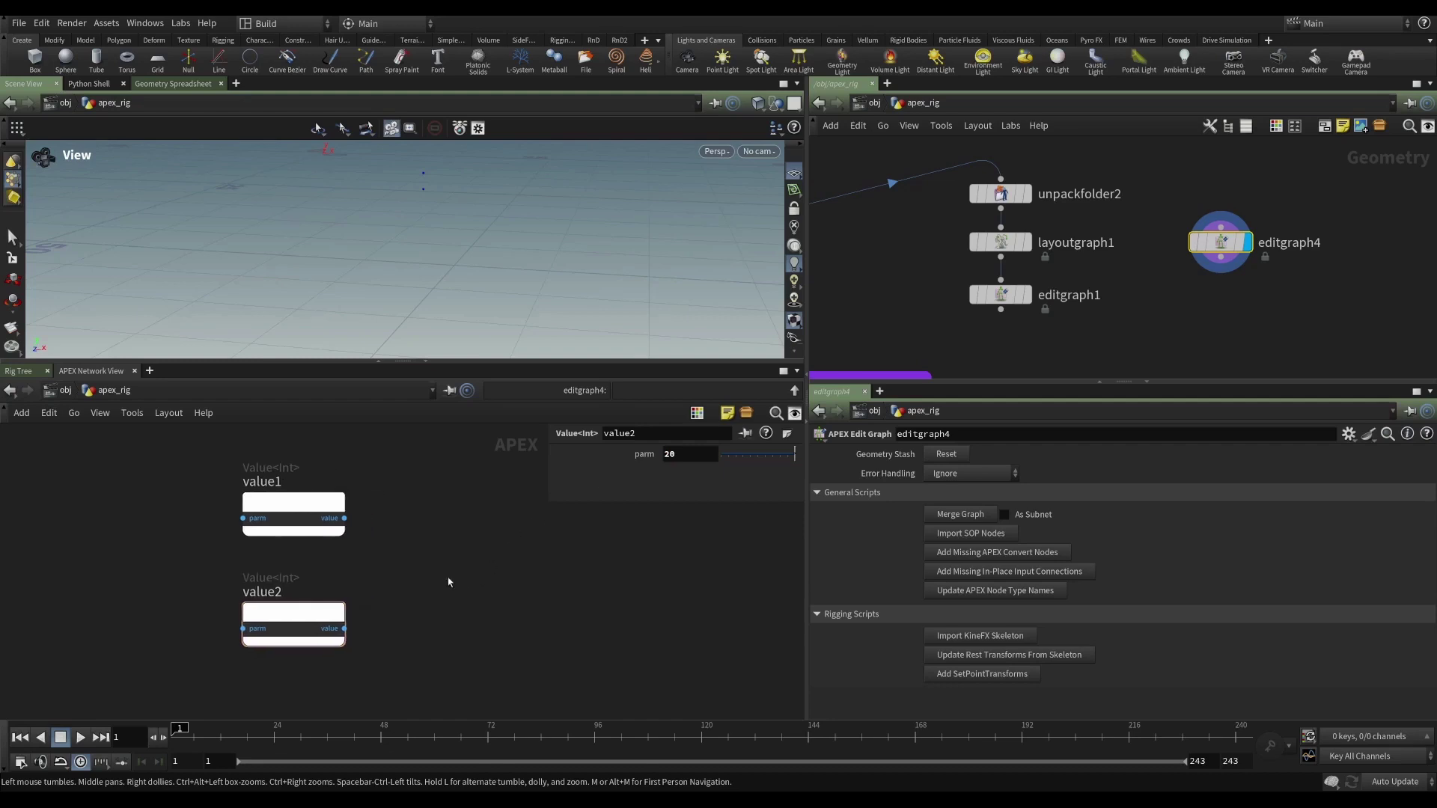
{"action": "key", "text": "Tab"}
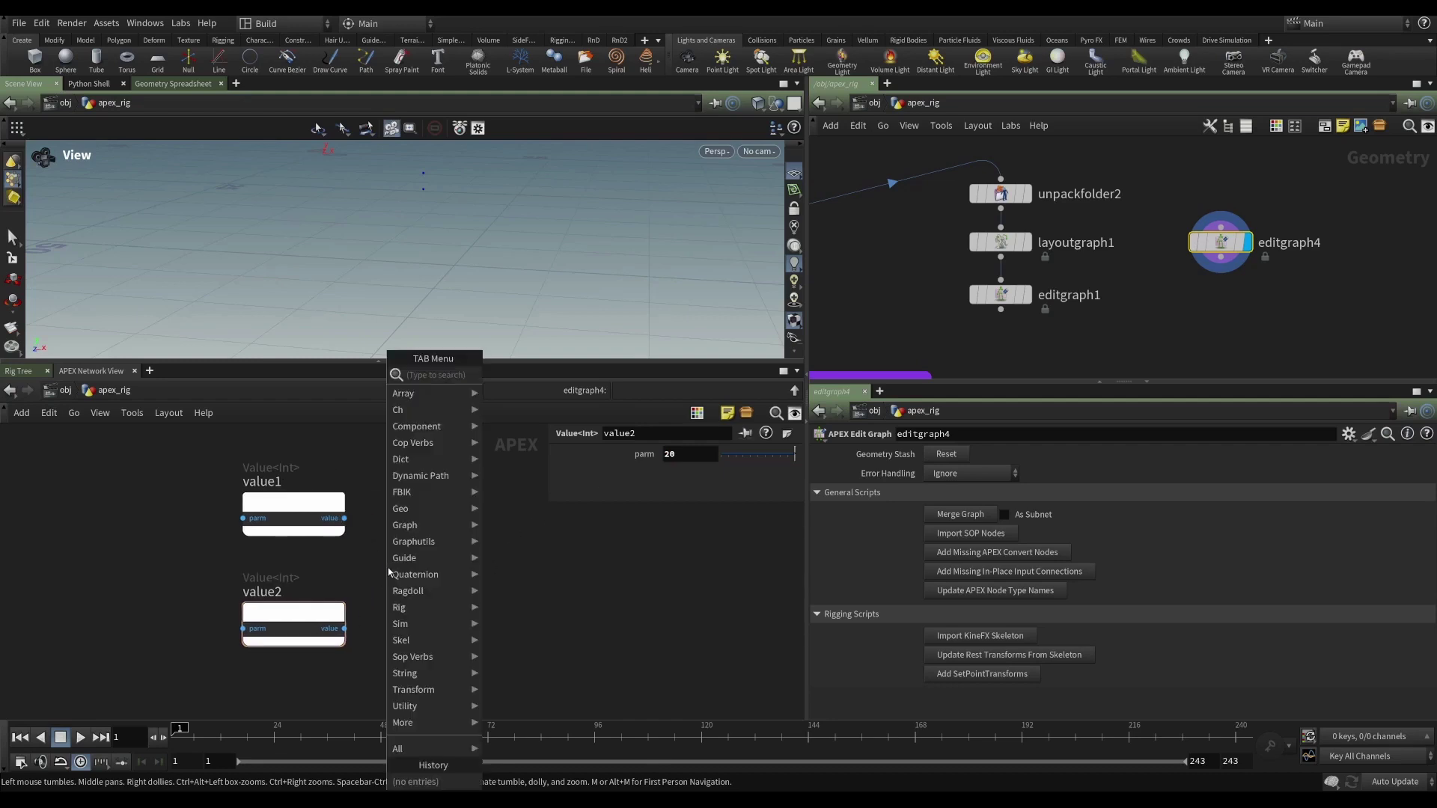
Place a Multiply<Int> node, multiply1, and wire value1 into input a and value2 into input b
{"action": "type", "text": "mul"}
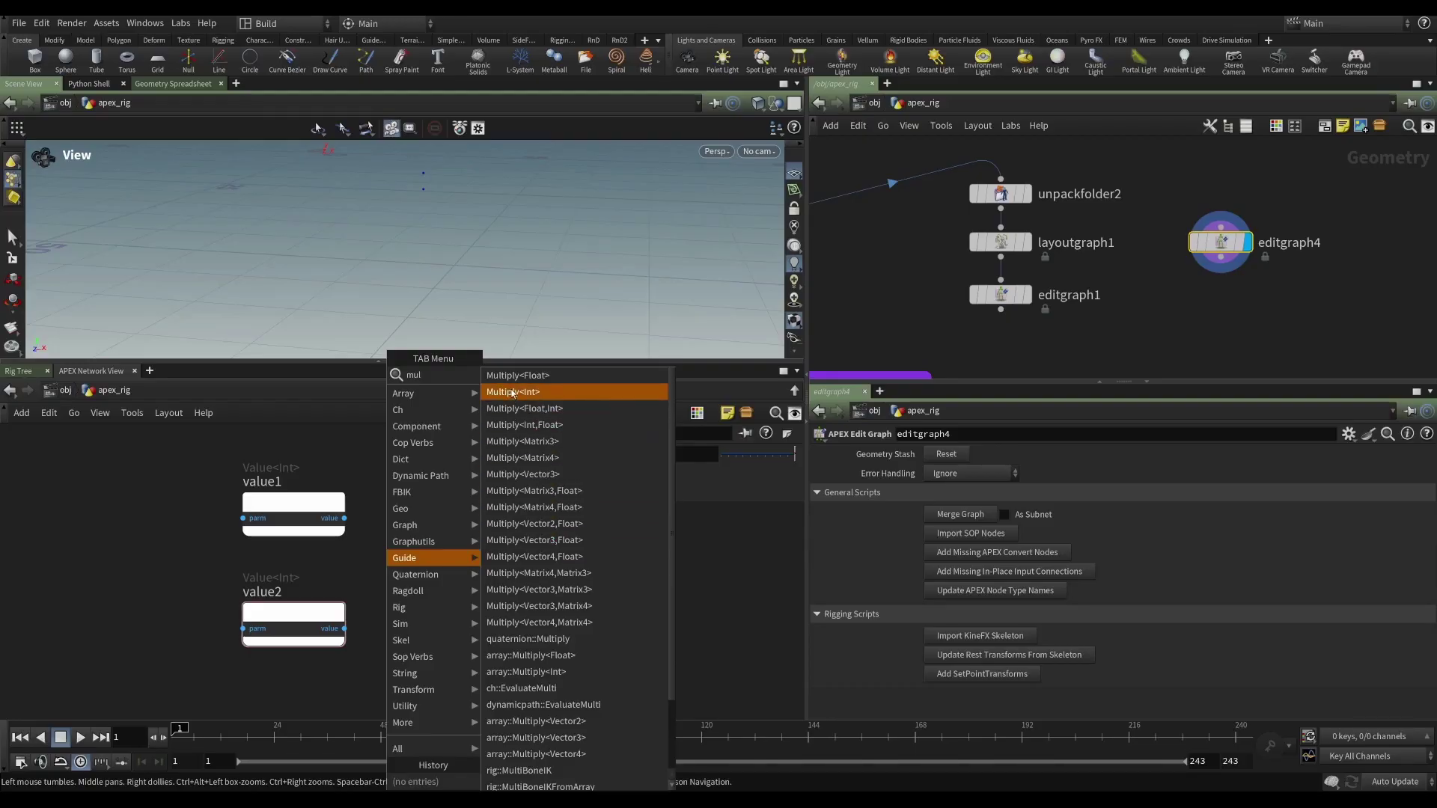
{"action": "left_click", "coordinate": [557, 391]}
{"action": "left_click", "coordinate": [453, 566]}
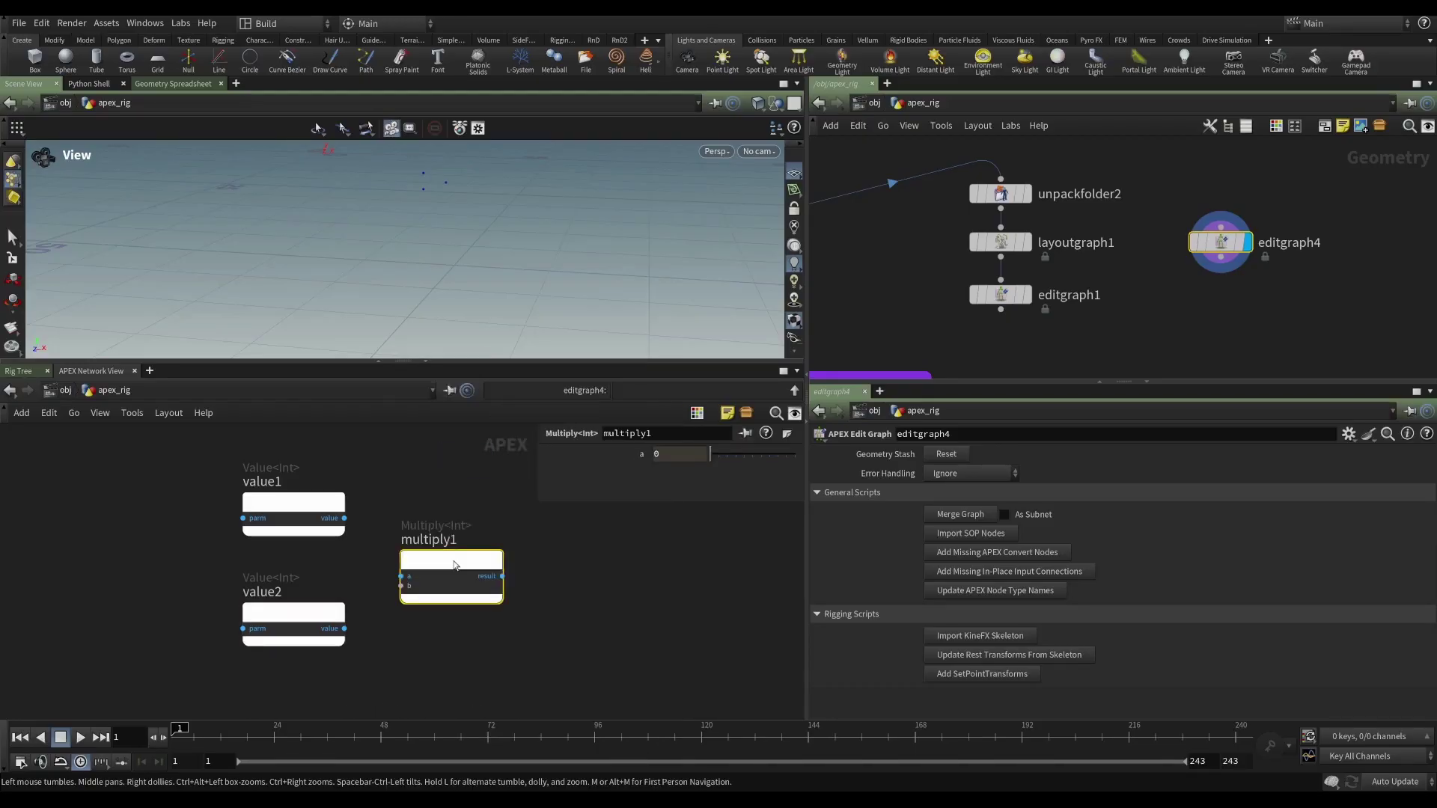
{"action": "left_click_drag", "start_coordinate": [344, 518], "coordinate": [401, 576]}
{"action": "left_click_drag", "start_coordinate": [344, 628], "coordinate": [401, 586]}
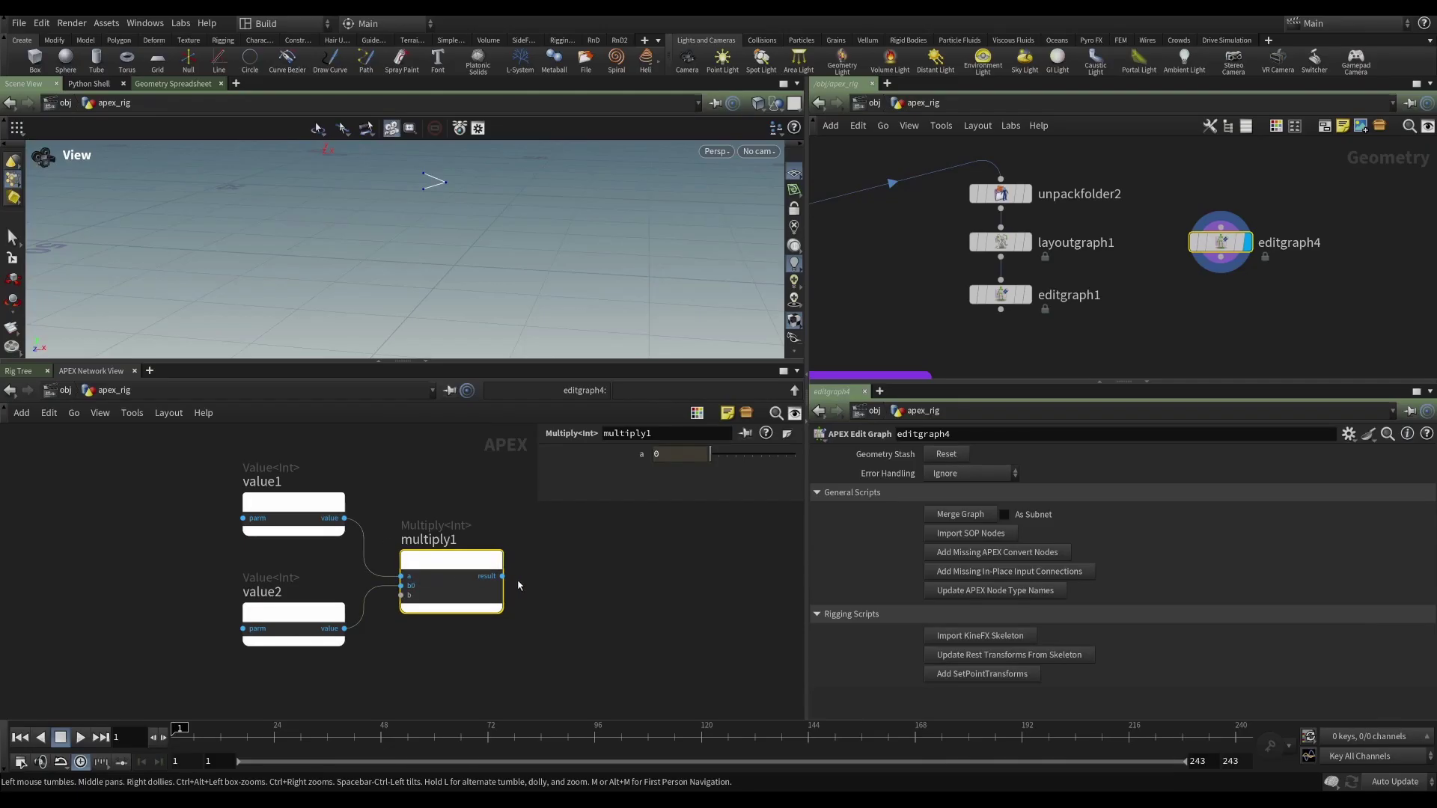
Check that value1 holds 10 and value2 holds 20 in the finished graph
{"action": "left_click_drag", "start_coordinate": [501, 576], "coordinate": [616, 582]}
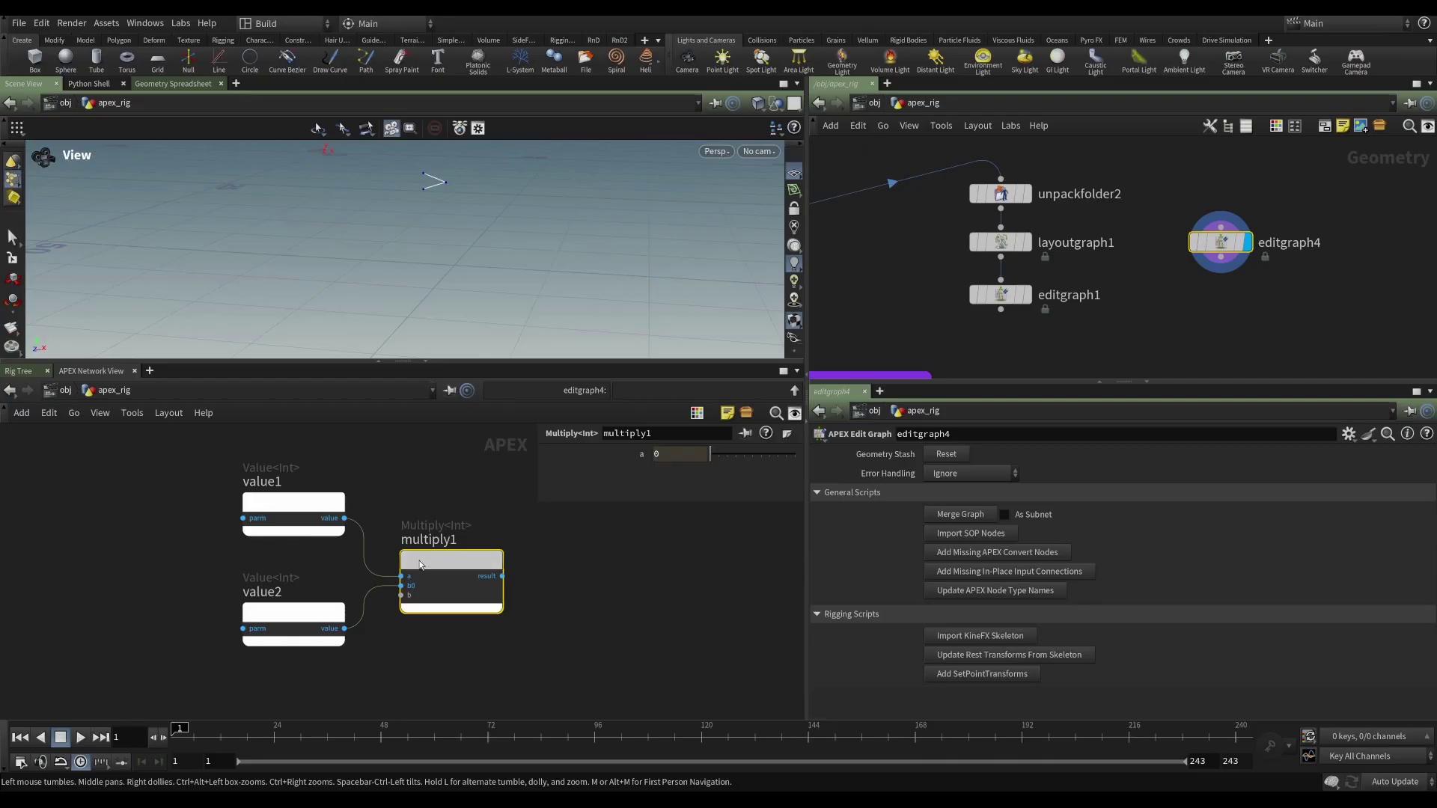
{"action": "left_click", "coordinate": [294, 503]}
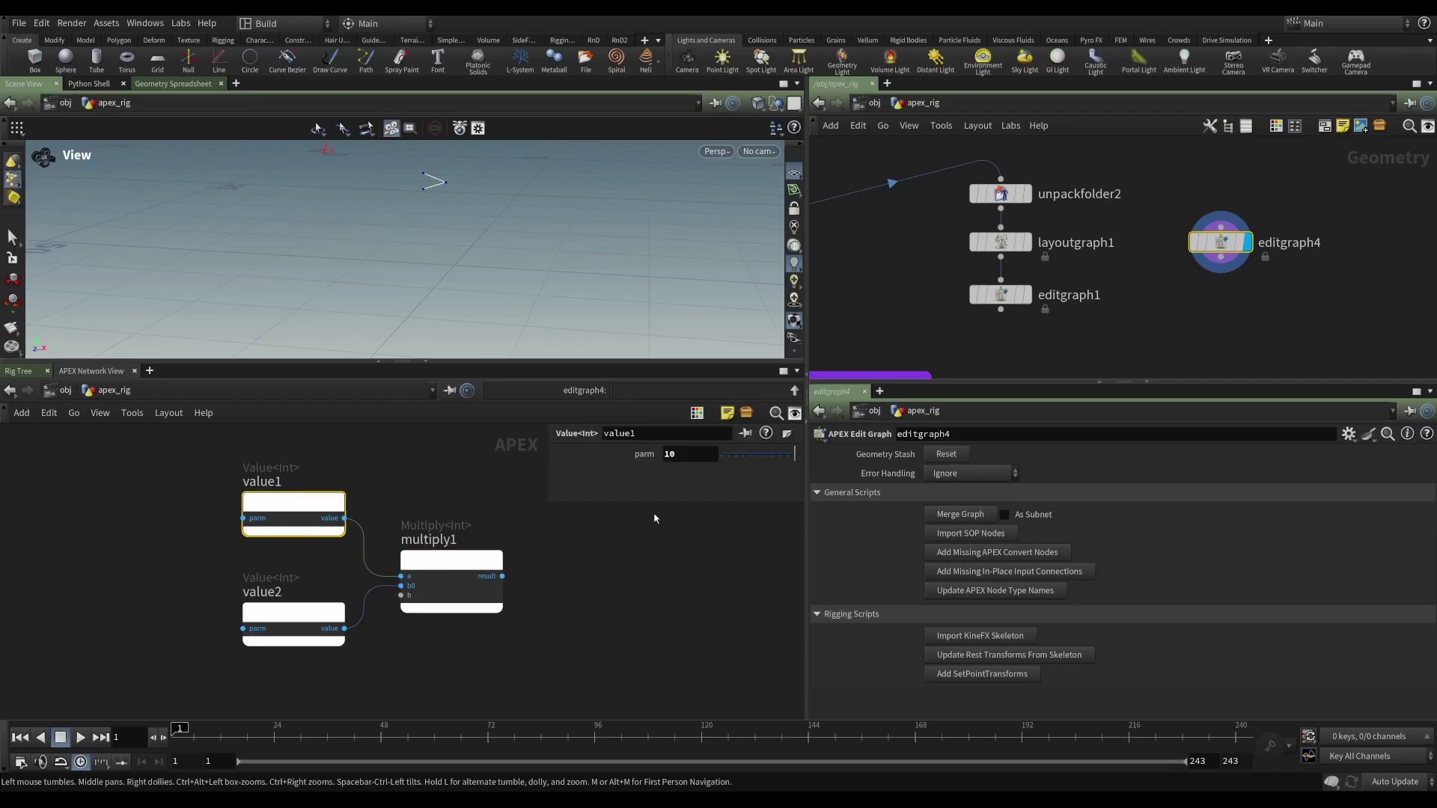
{"action": "left_click", "coordinate": [316, 609]}
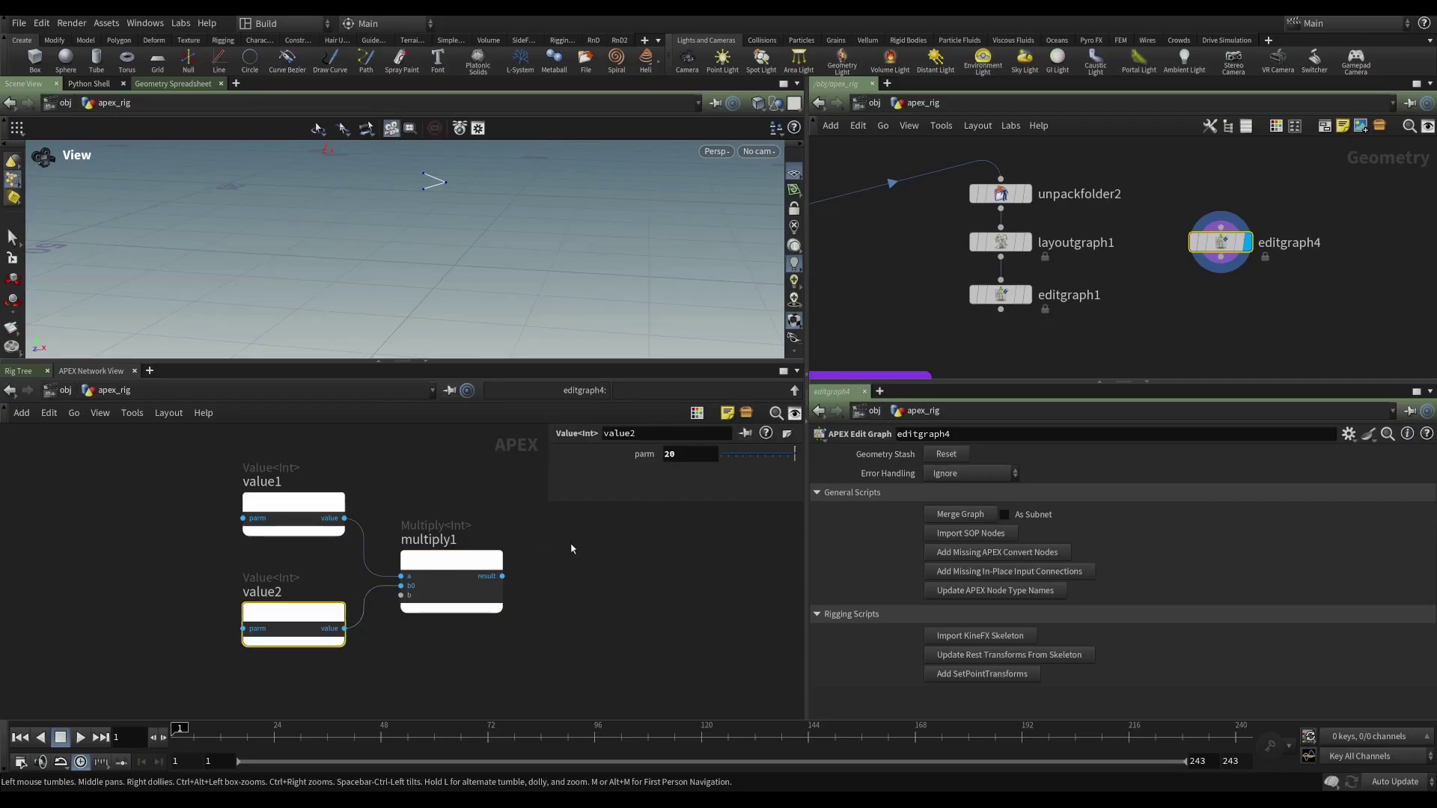
{"action": "left_click_drag", "start_coordinate": [167, 477], "coordinate": [530, 649]}
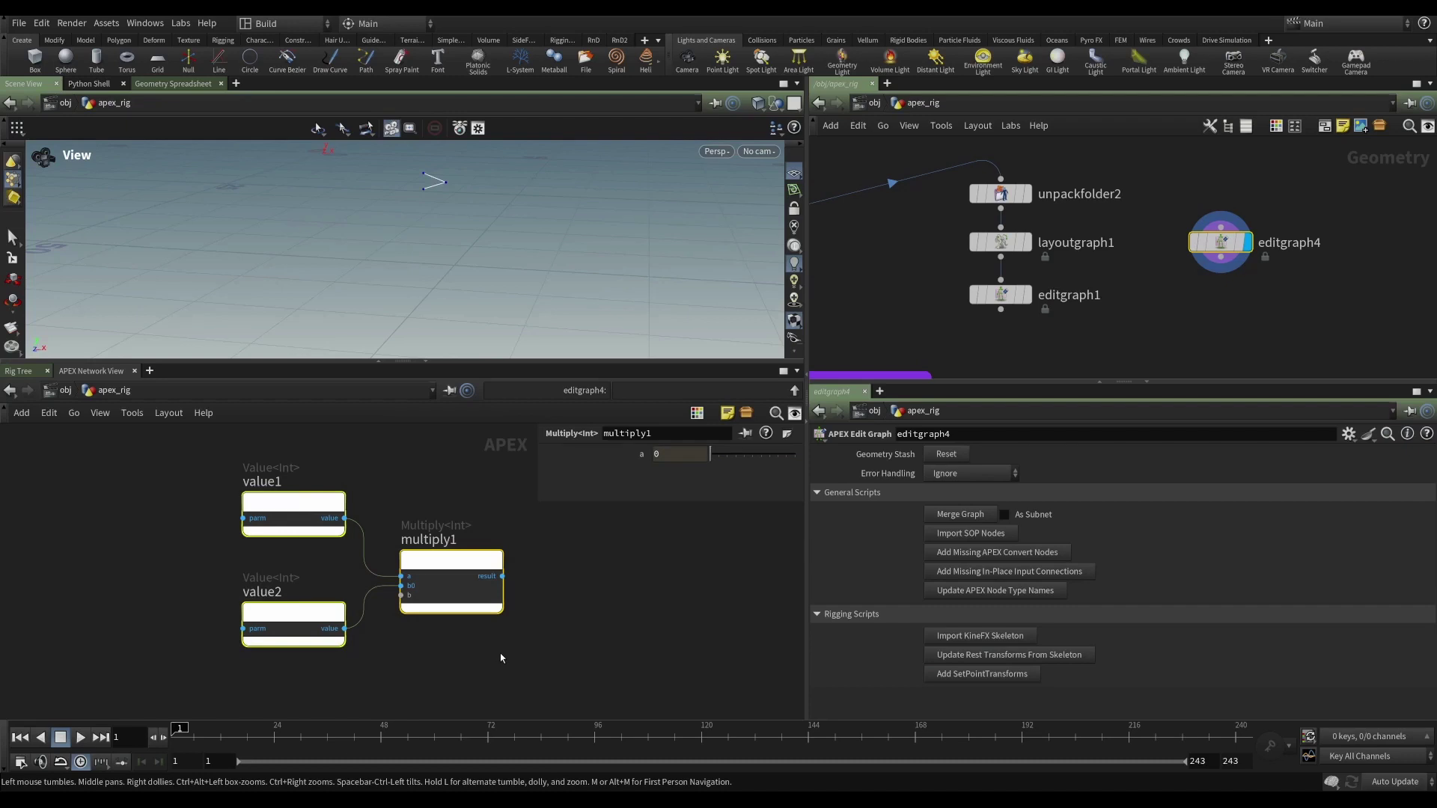
{"action": "left_click", "coordinate": [501, 657]}
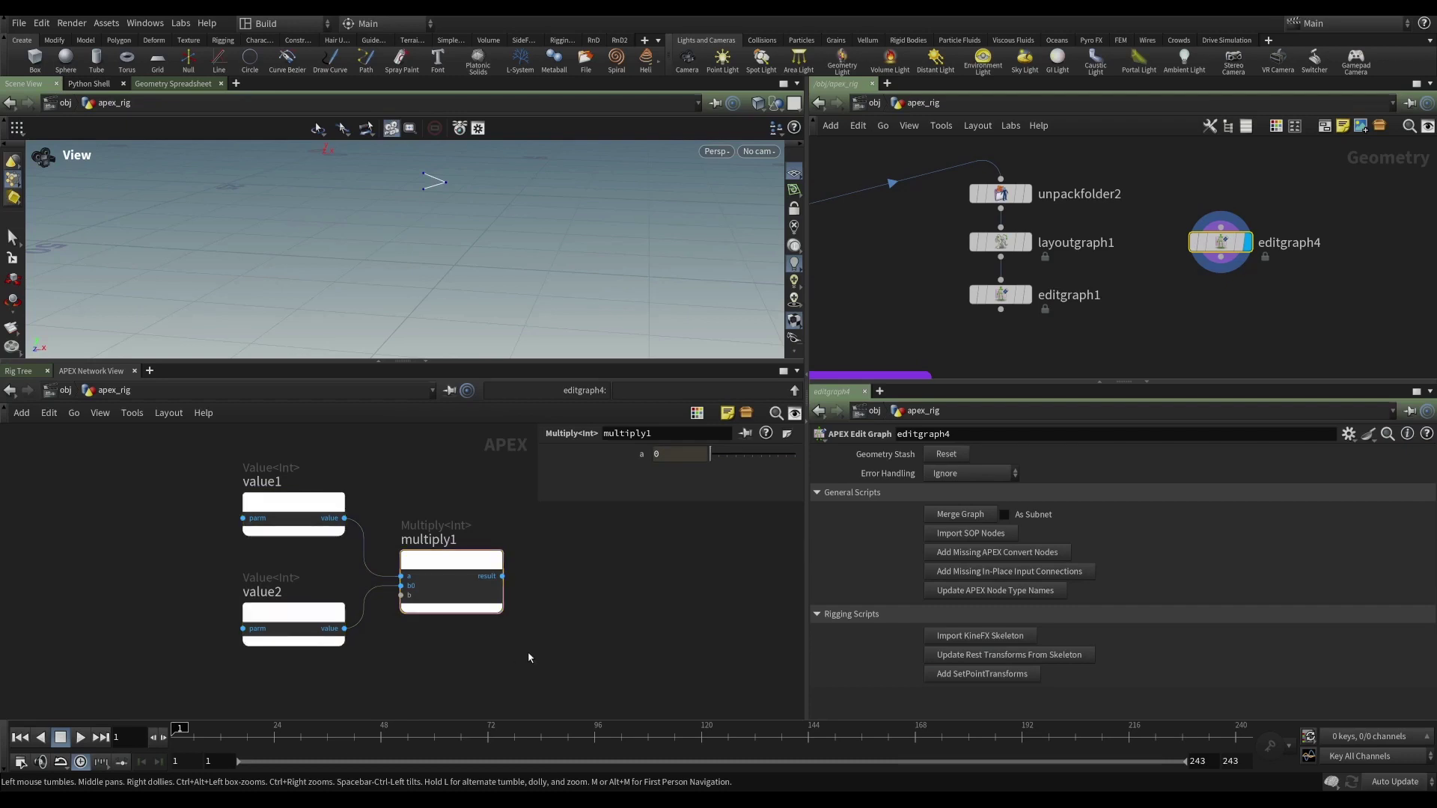
{"action": "middle_click_drag", "start_coordinate": [528, 657], "coordinate": [508, 653]}
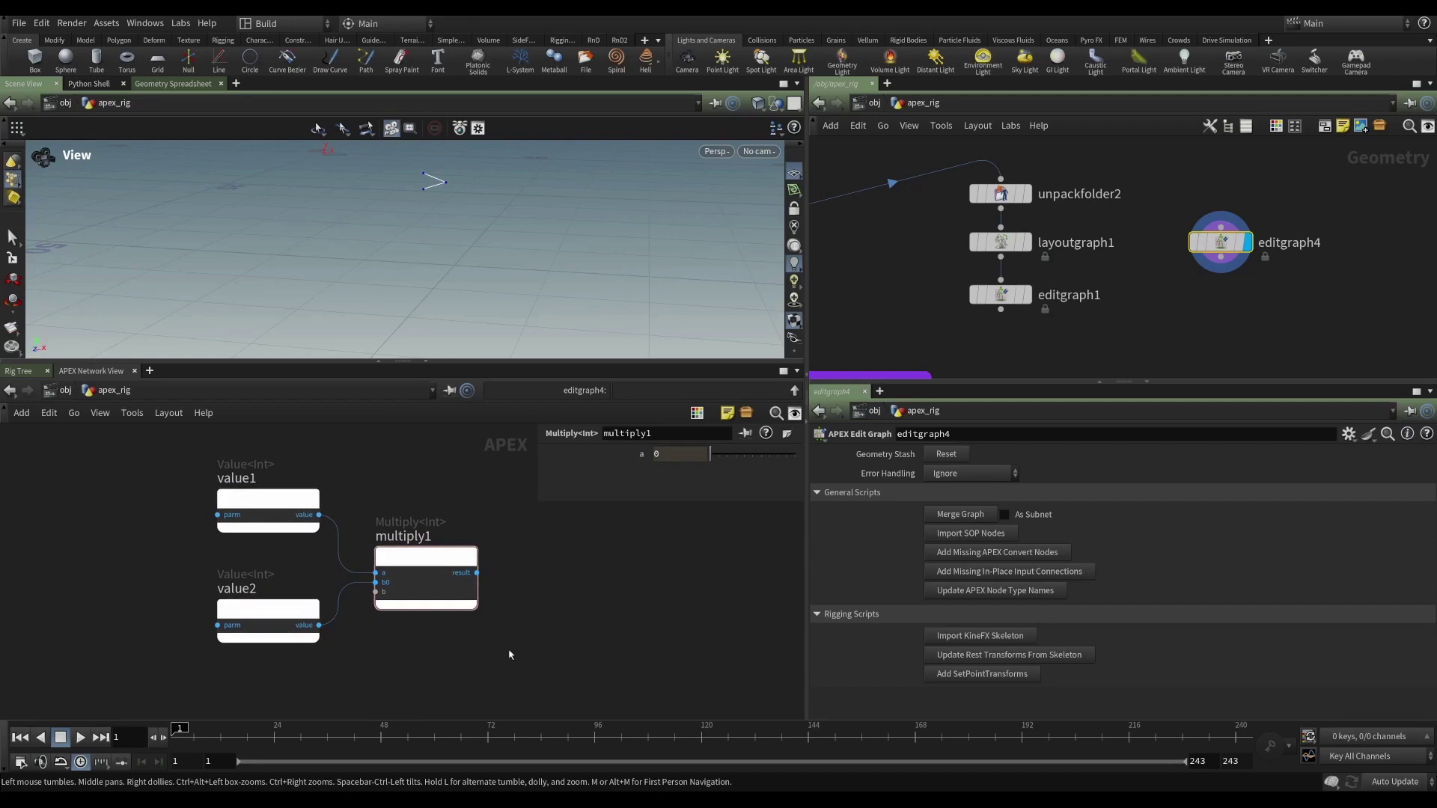
{"action": "key", "text": "Tab"}
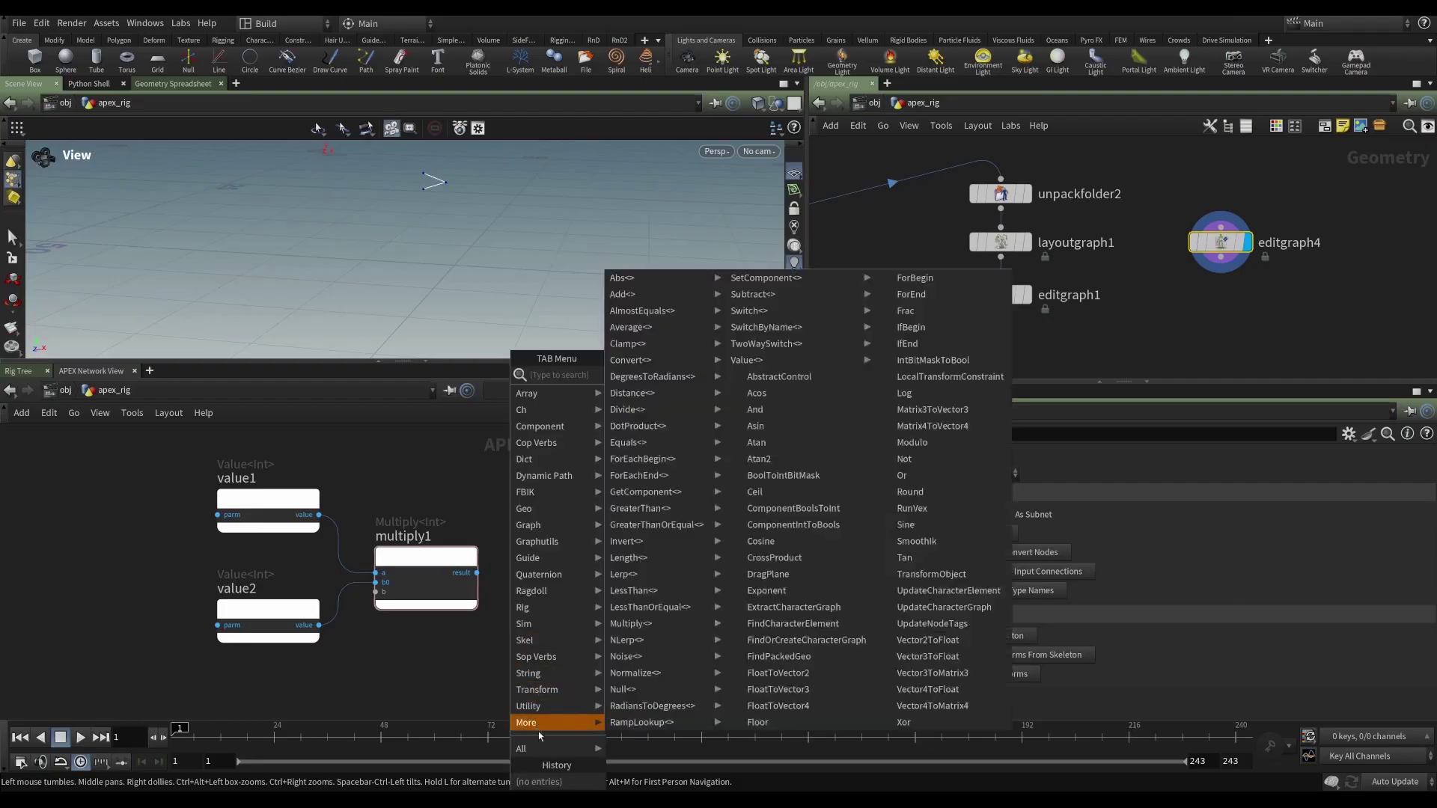
{"action": "mouse_move", "coordinate": [523, 748]}
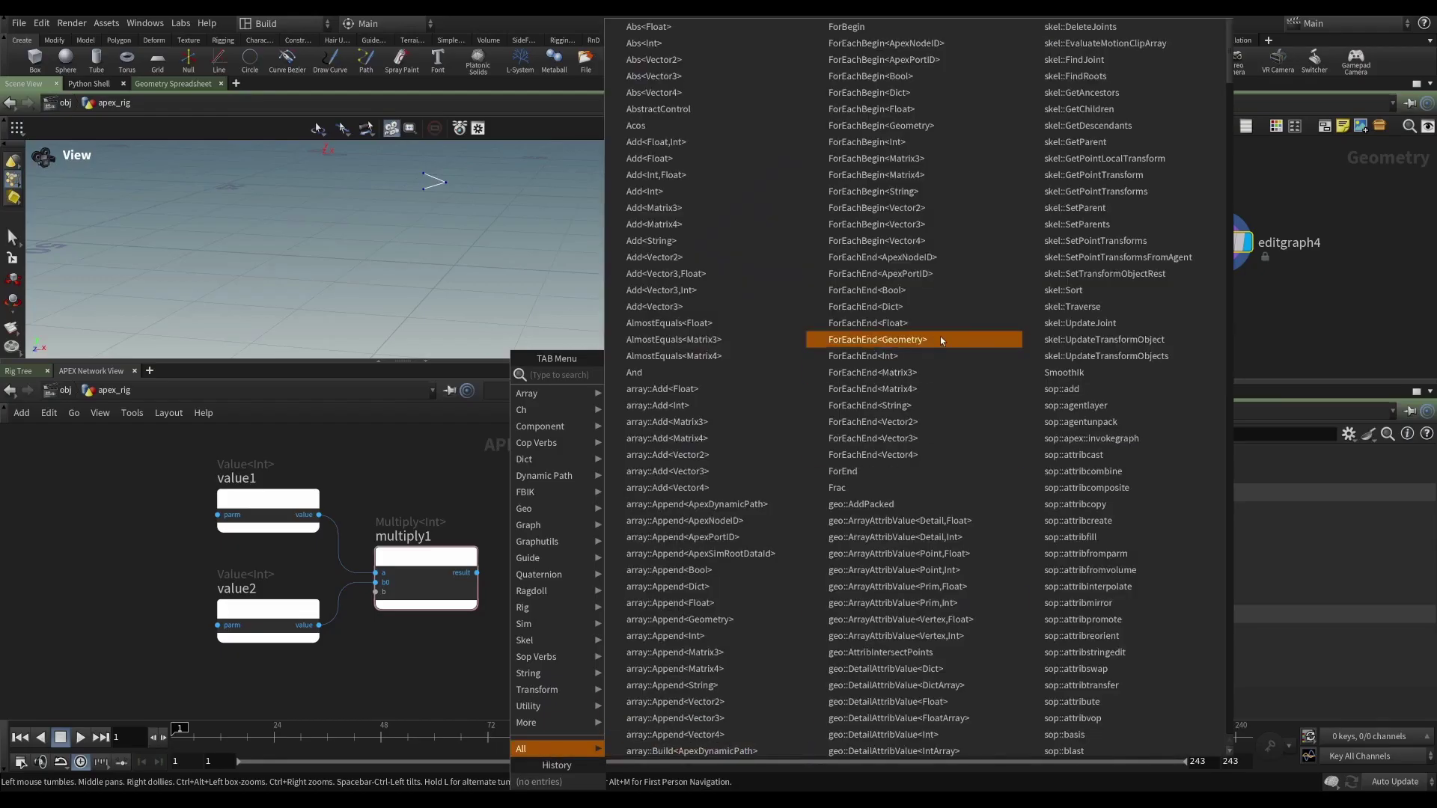
{"action": "scroll", "coordinate": [913, 432], "scroll_direction": "down", "scroll_amount": 10}
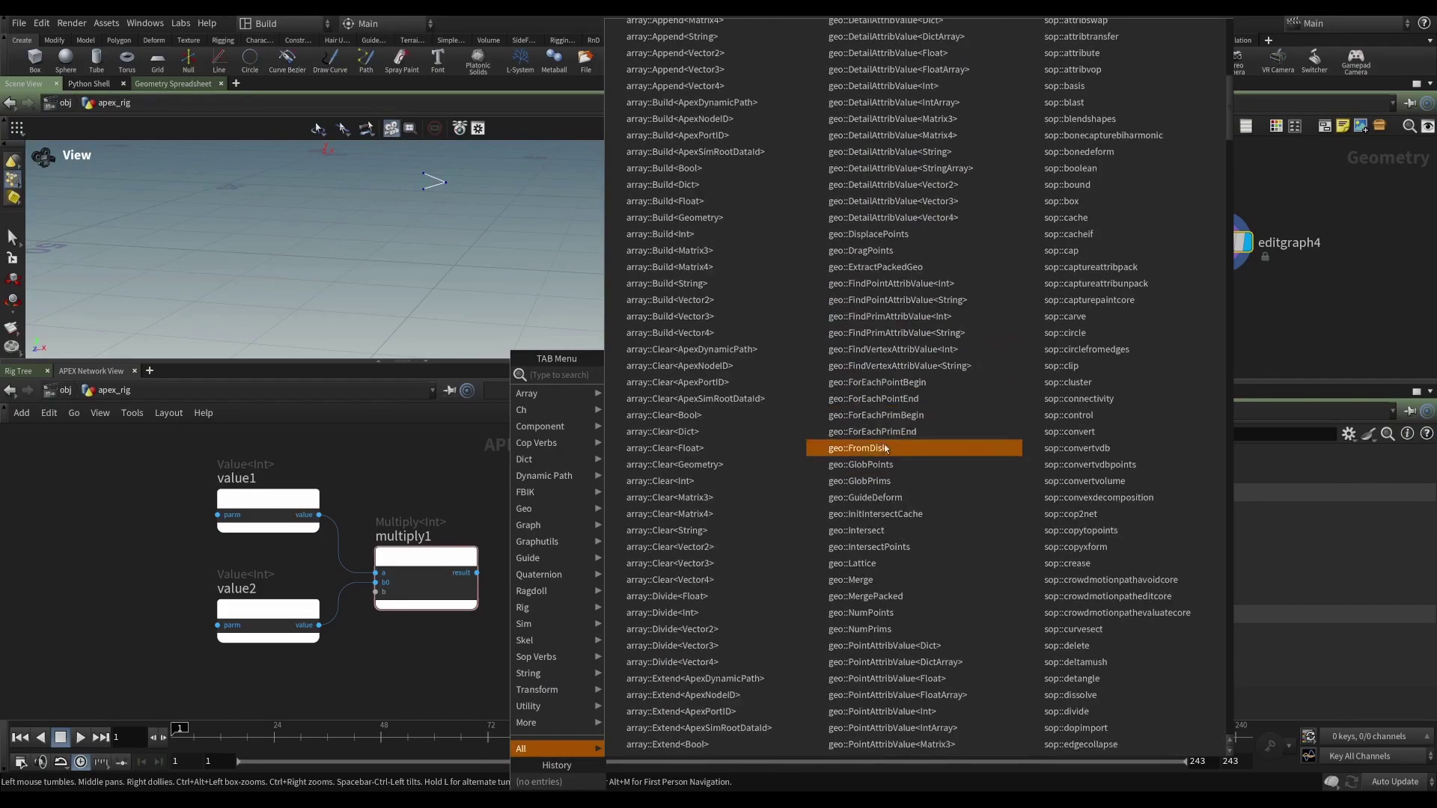
{"action": "scroll", "coordinate": [885, 457], "scroll_direction": "down", "scroll_amount": 5}
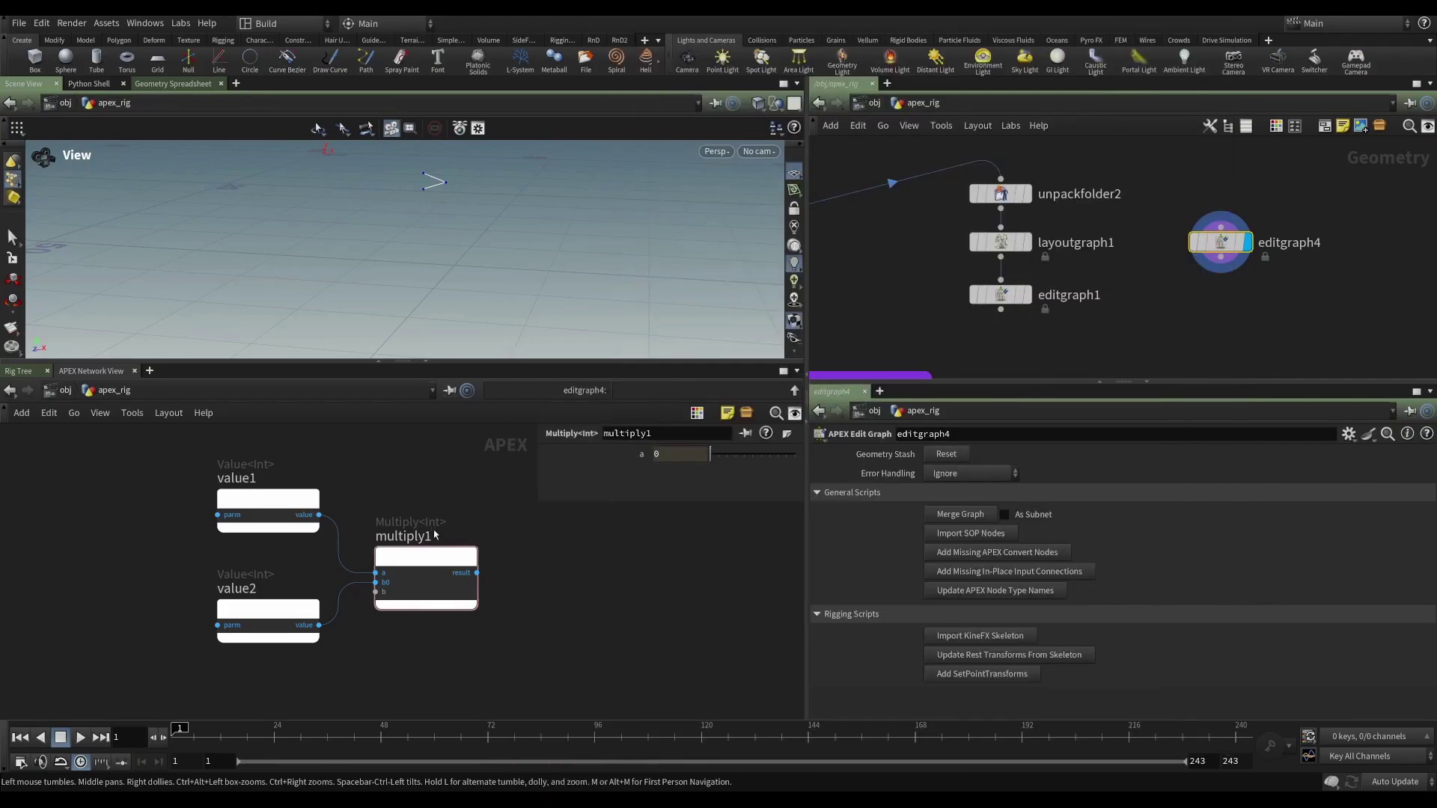
{"action": "left_click", "coordinate": [419, 559]}
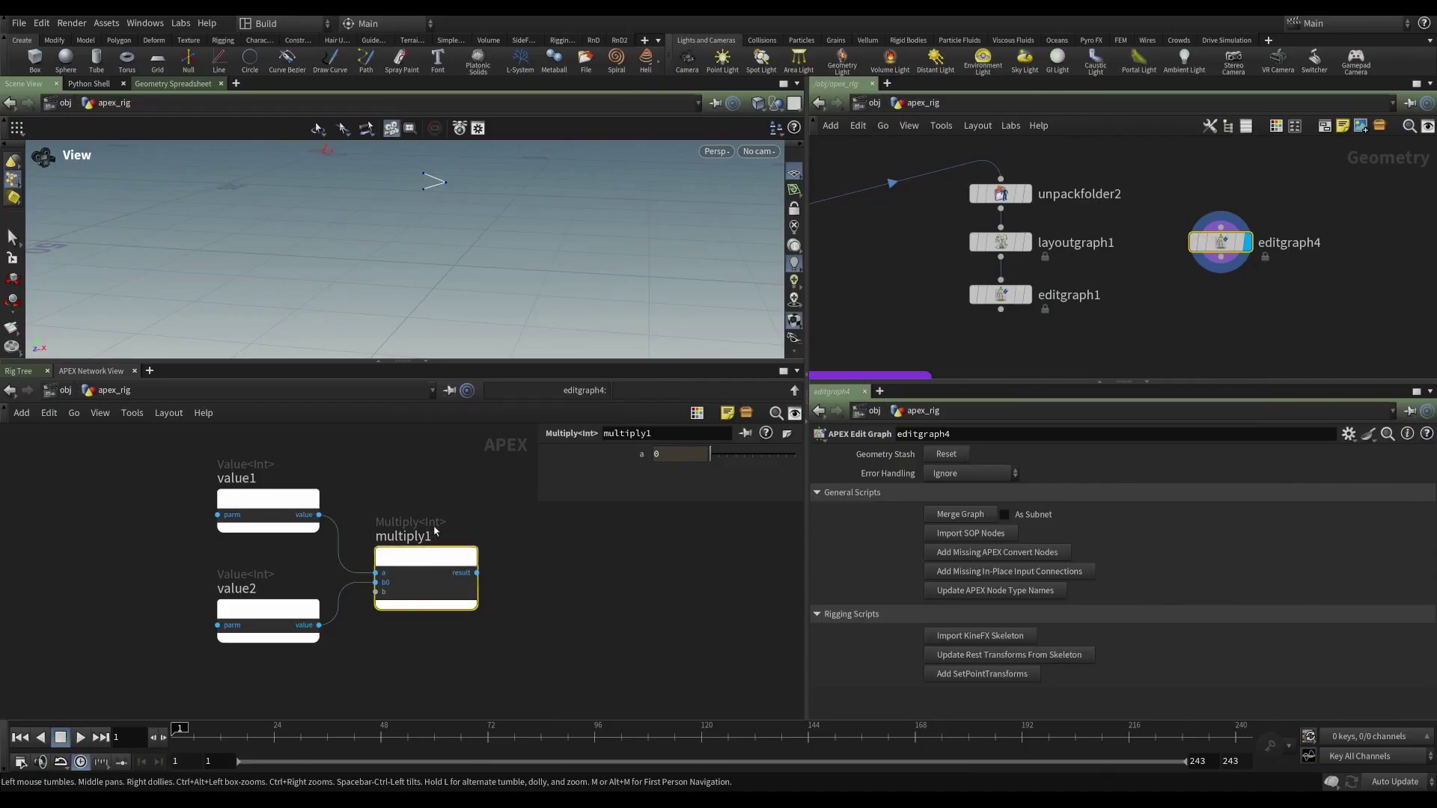